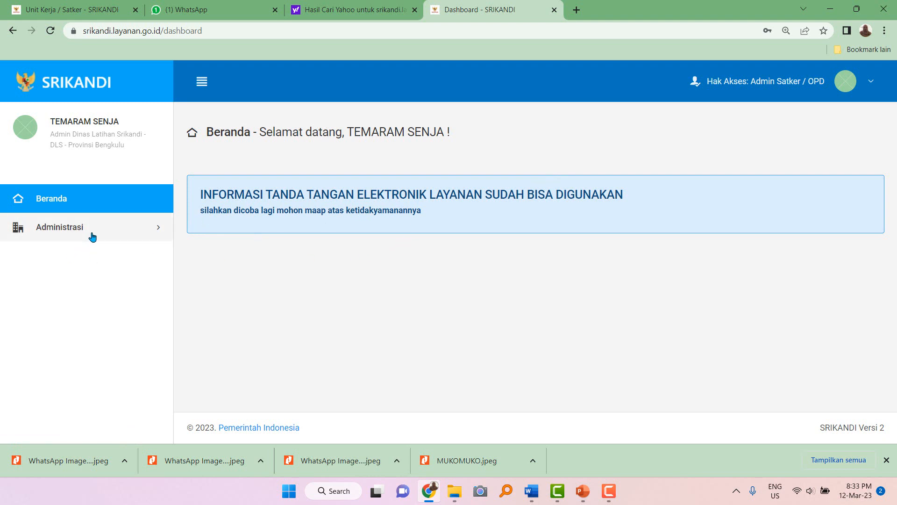
Browse the Unit Kerja, Pengguna and Jabatan lists under Administrasi, ending on Unit Kerja.
click(95, 235)
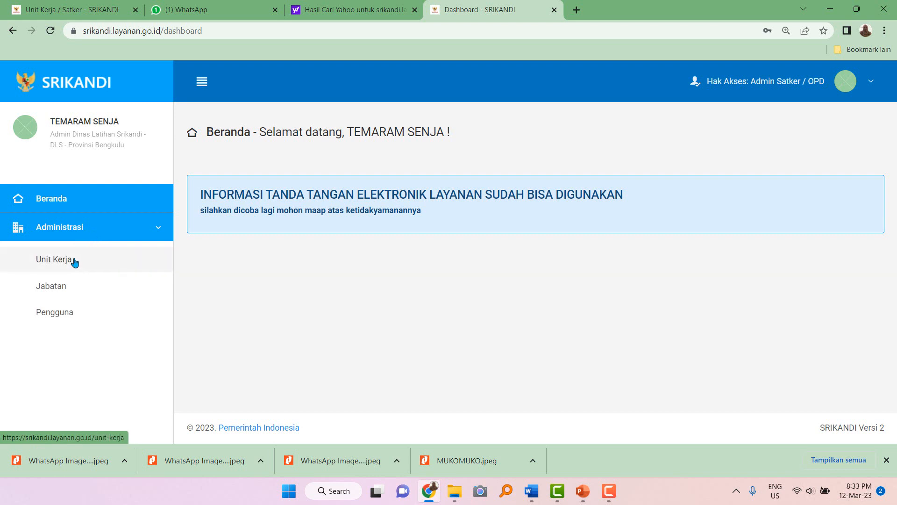
click(75, 263)
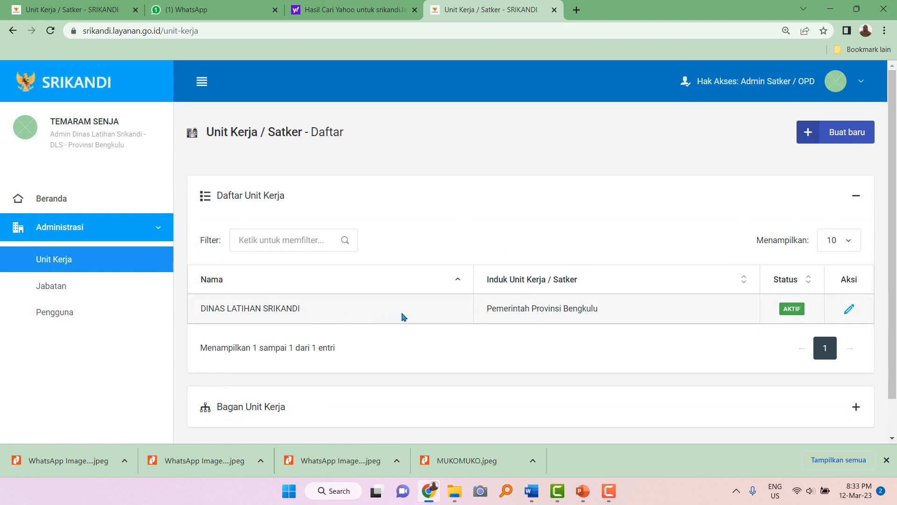
click(61, 313)
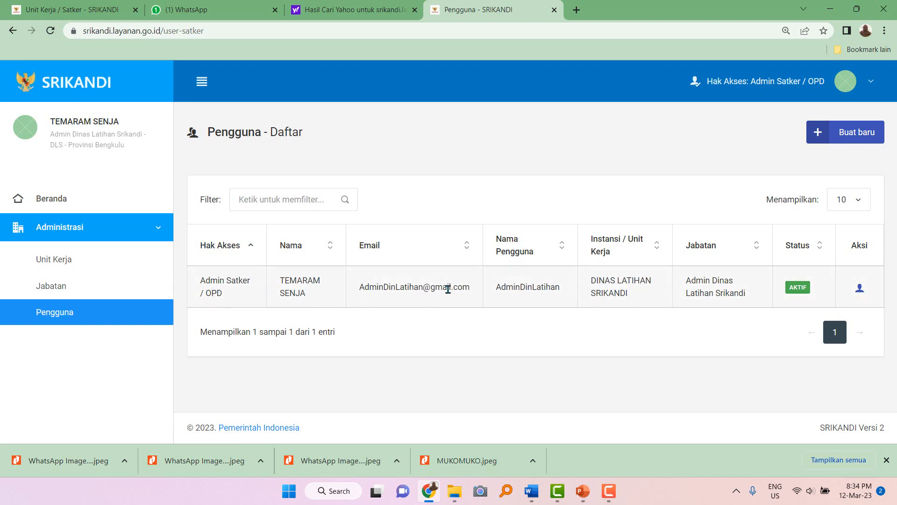
click(70, 289)
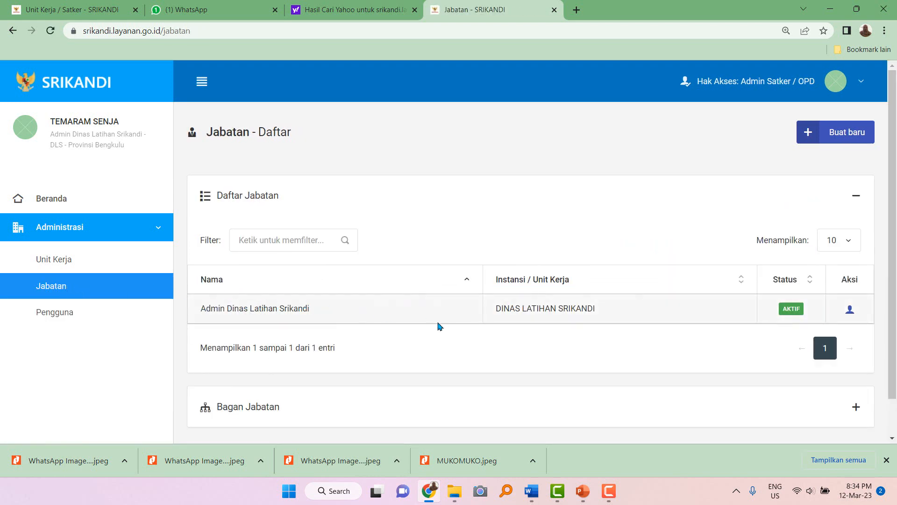
click(40, 262)
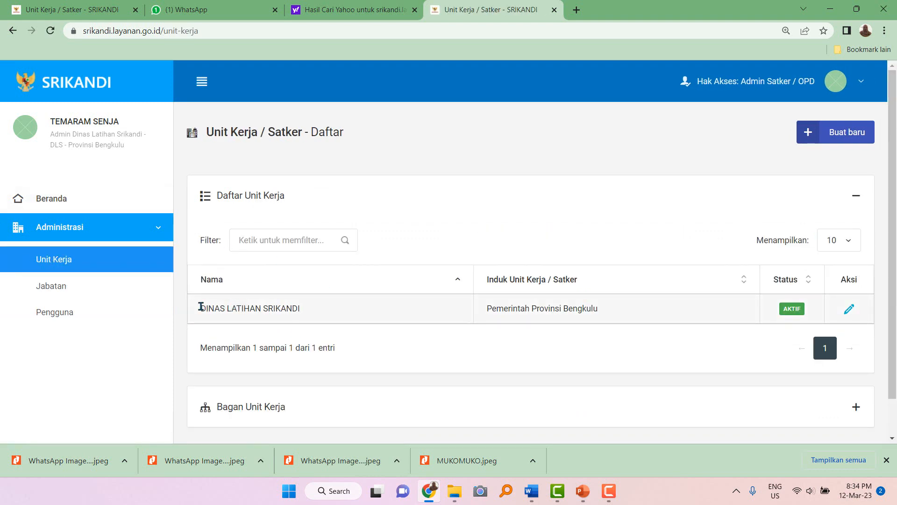
drag(200, 307, 311, 310)
click(434, 239)
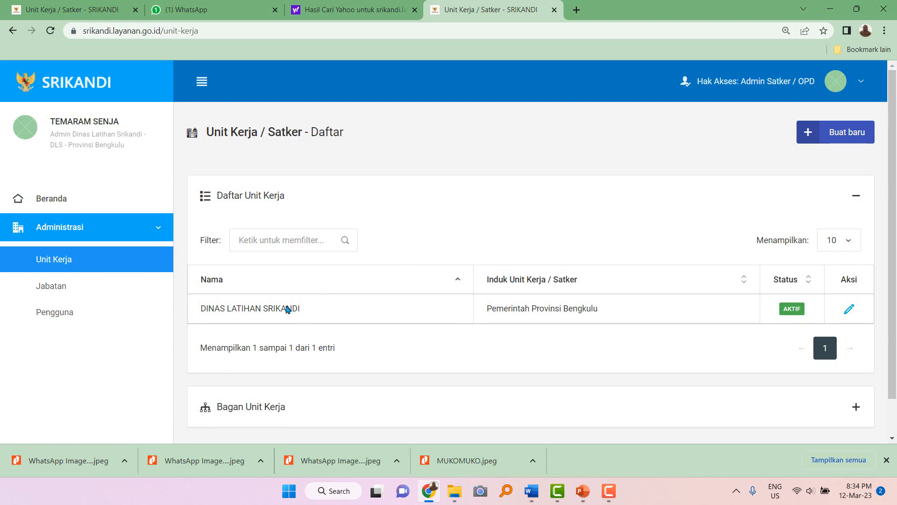
drag(202, 308, 308, 313)
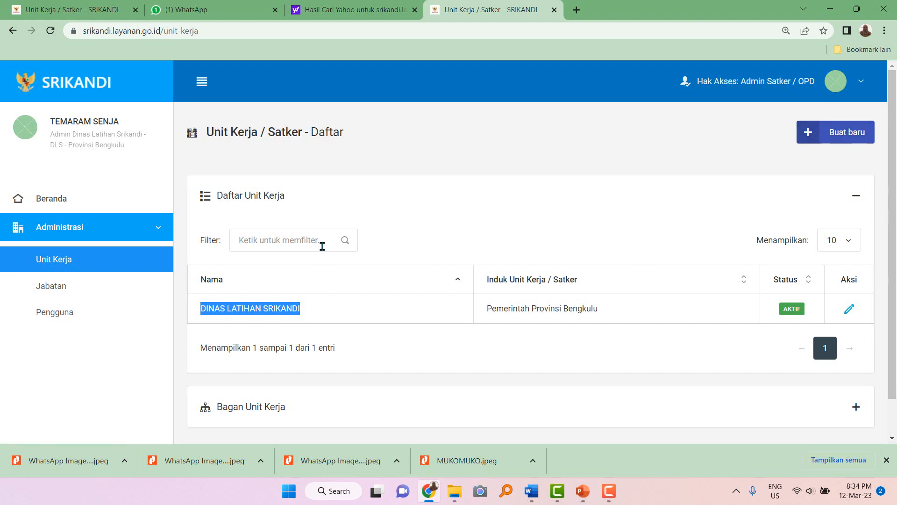
click(491, 226)
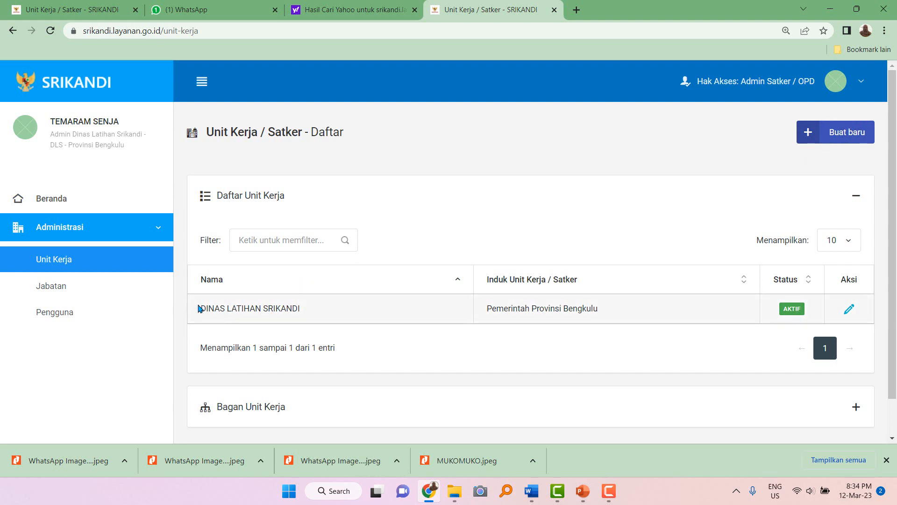
drag(202, 307, 317, 313)
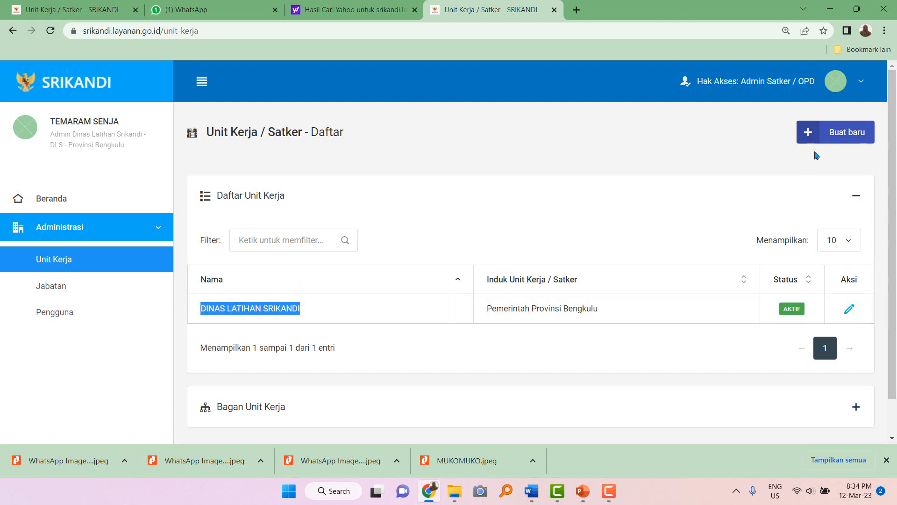
Start a new work unit with DINAS LATIHAN SRIKANDI as its parent.
click(831, 135)
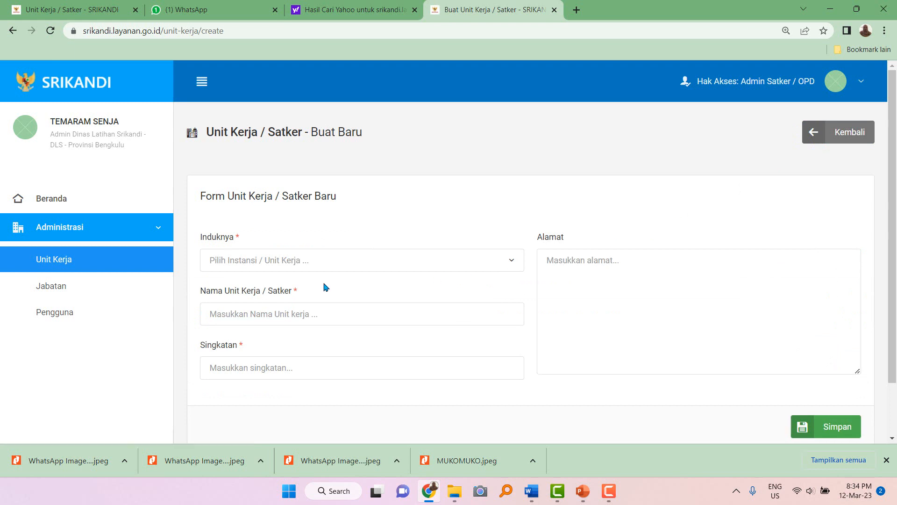
click(329, 268)
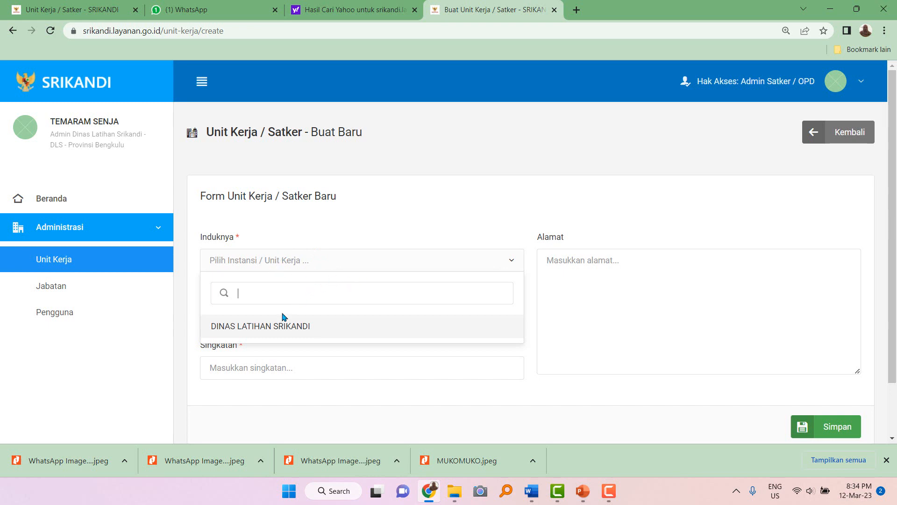
click(313, 329)
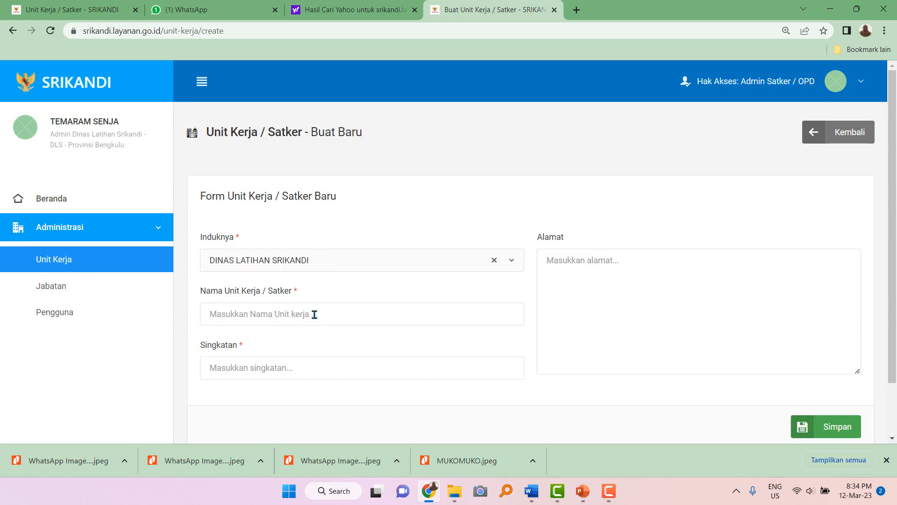
Enter the unit name SEKRETARIAT DINAS LATIHAN SRIKANDI in capitals.
click(315, 314)
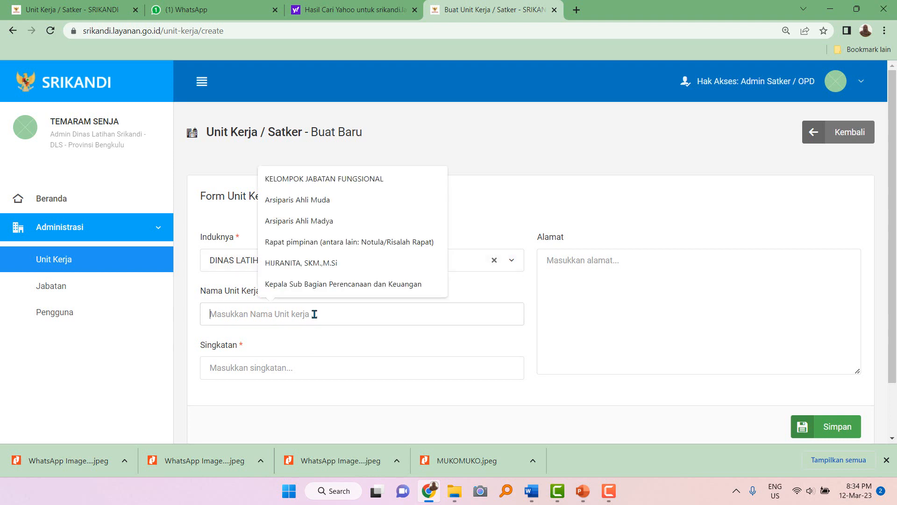
text(Sekretar)
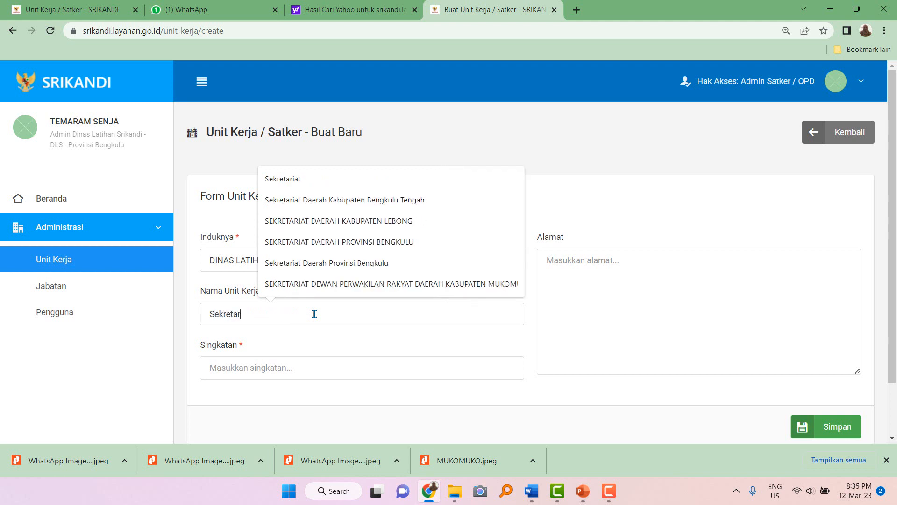
text(iat )
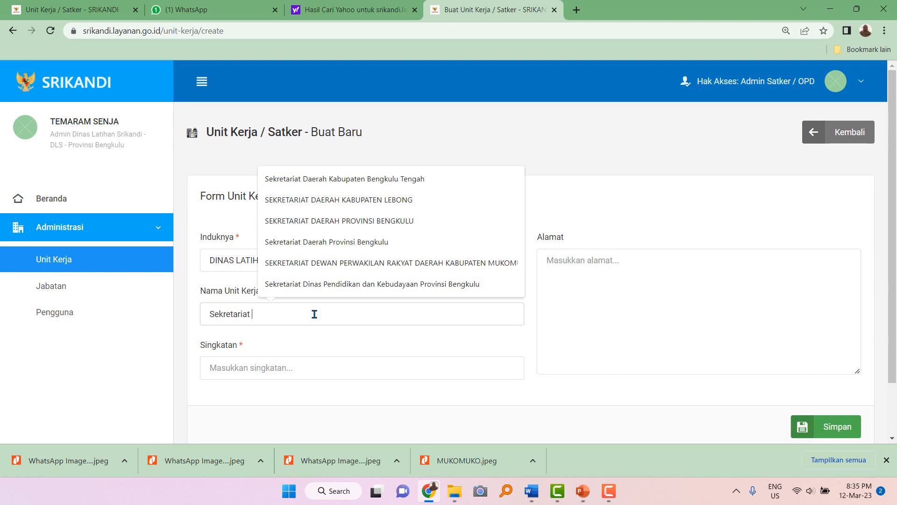
text(Di)
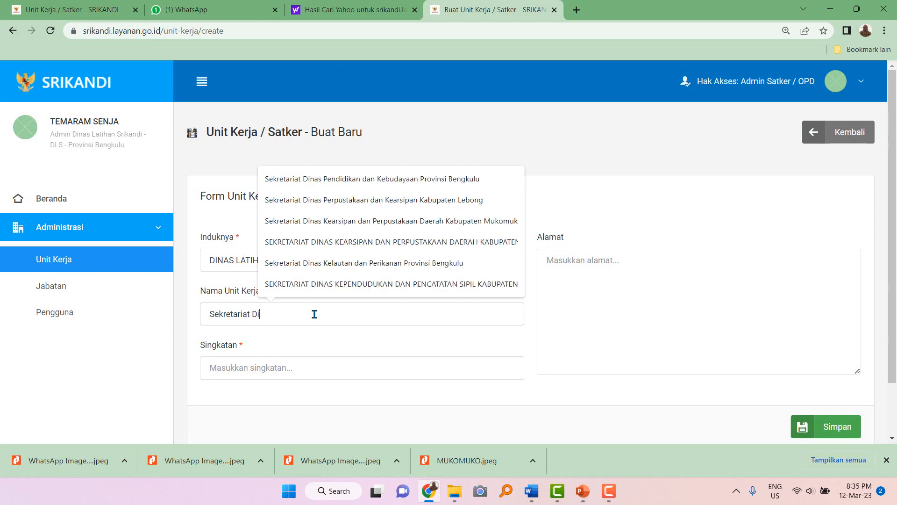
text(nas Lati)
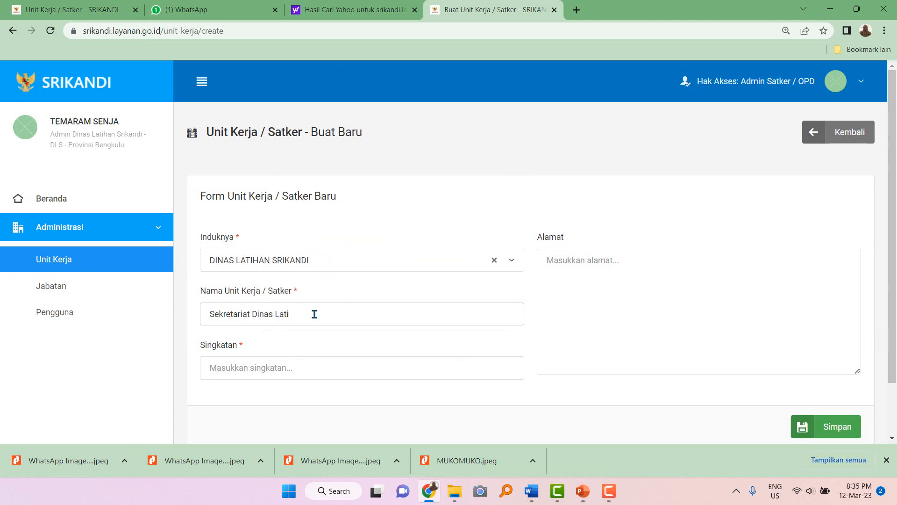
text(han Srikando)
drag(209, 317, 344, 311)
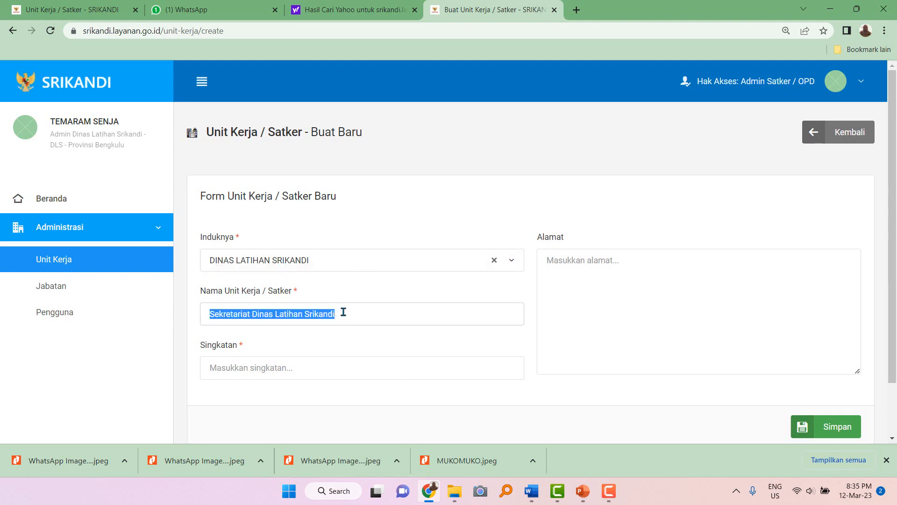
text(SEKRETARIS)
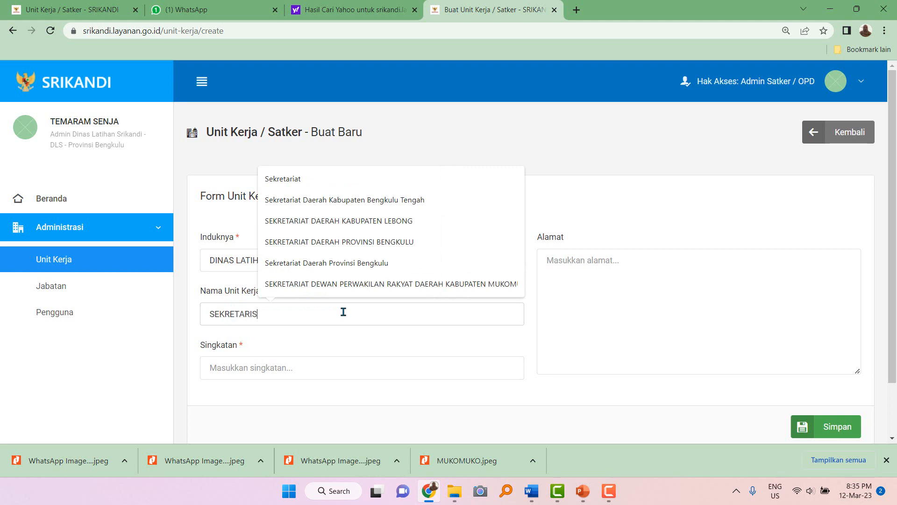
key(BackSpace)
text(AR)
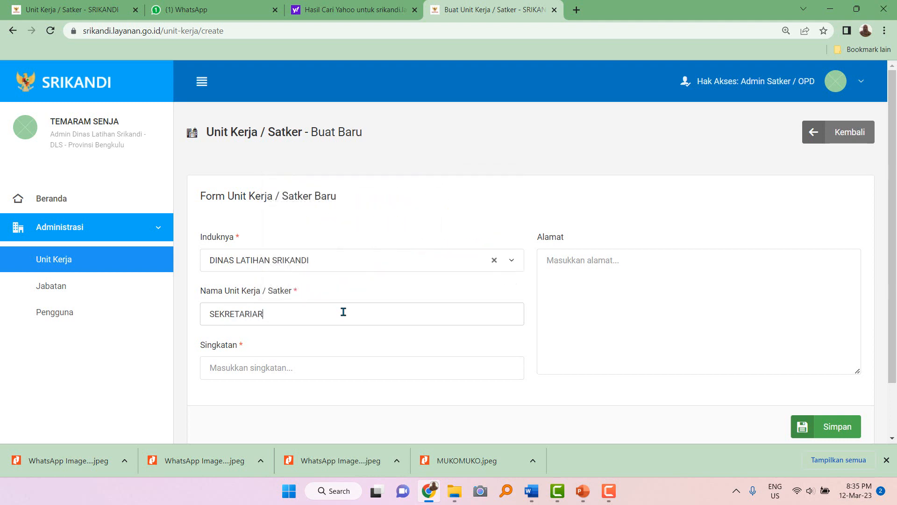
key(BackSpace)
text(T)
text( DI)
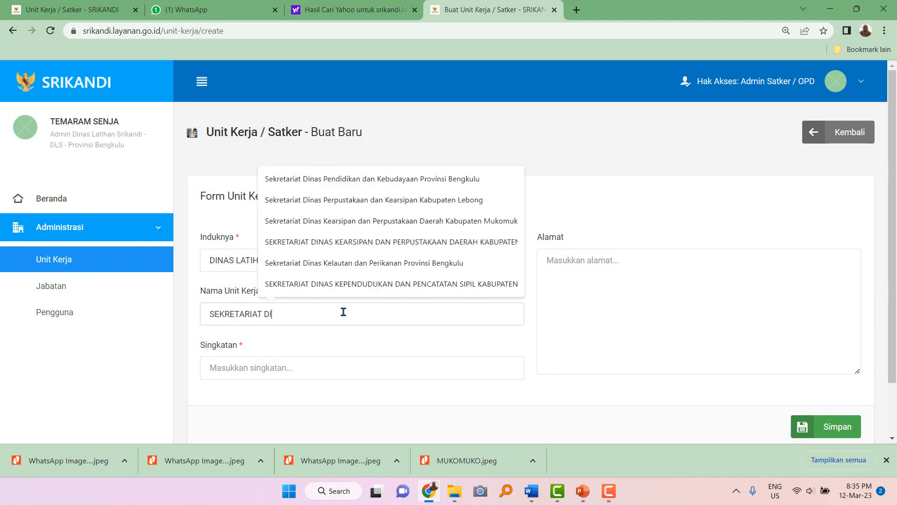
text(NAS LATIHAN )
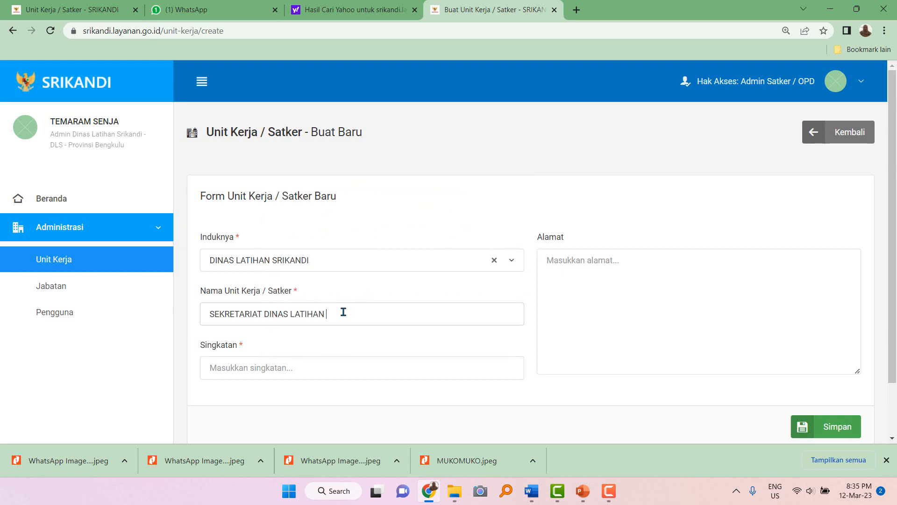
text(SRIKANDI)
Enter DLS.01 as the unit's abbreviation.
click(255, 367)
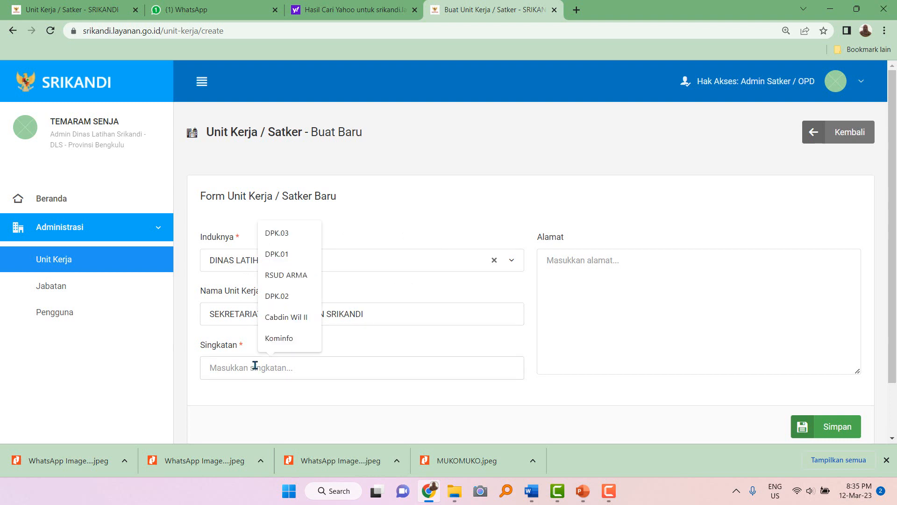
text(dl)
key(BackSpace)
key(BackSpace)
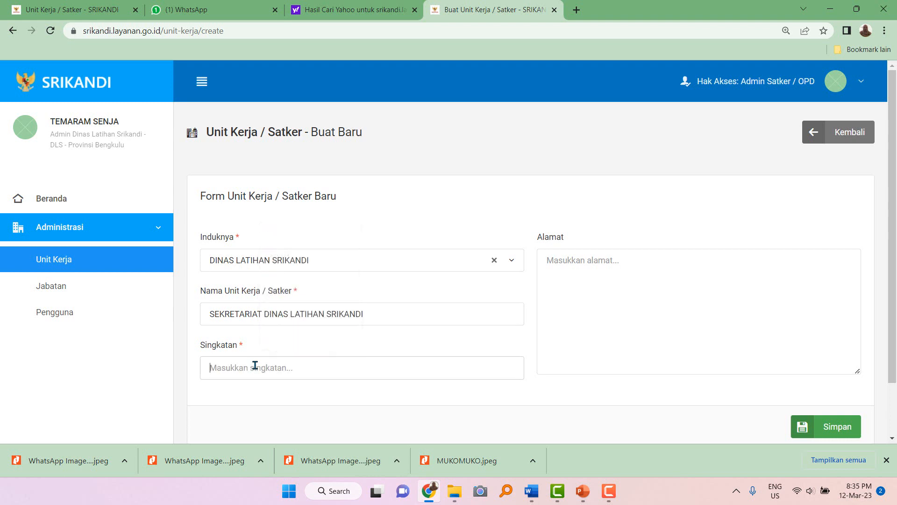
text(dls)
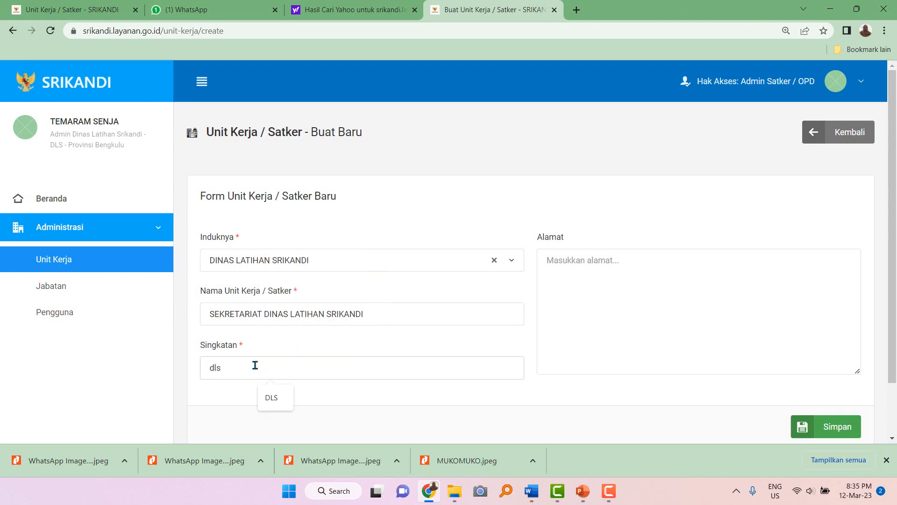
click(267, 397)
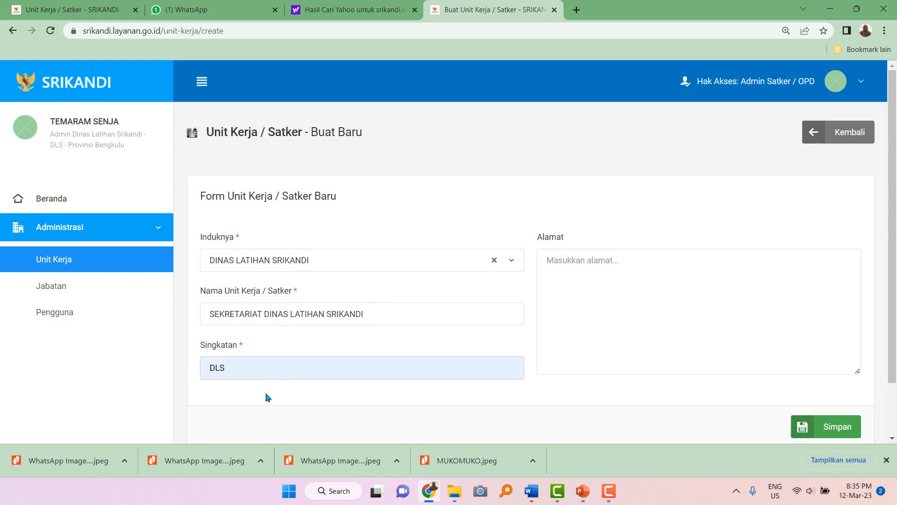
text(.01)
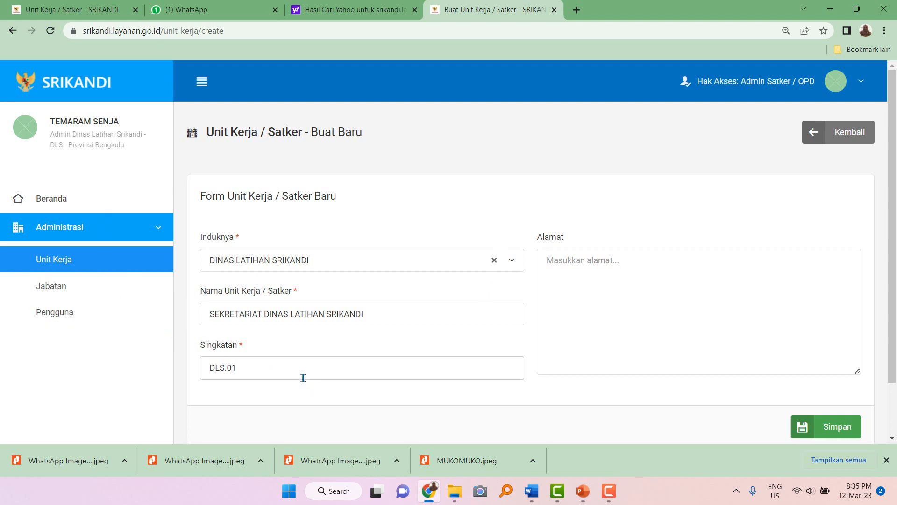
mouse_move(240, 365)
mouse_down()
mouse_move(204, 375)
mouse_move(251, 369)
mouse_up()
click(211, 368)
click(249, 401)
drag(250, 369, 211, 369)
click(251, 369)
drag(203, 368, 287, 367)
Fill in the unit's office address in the Alamat field.
click(570, 261)
text(Jl. Tak Berujung Nomor 03 Kota)
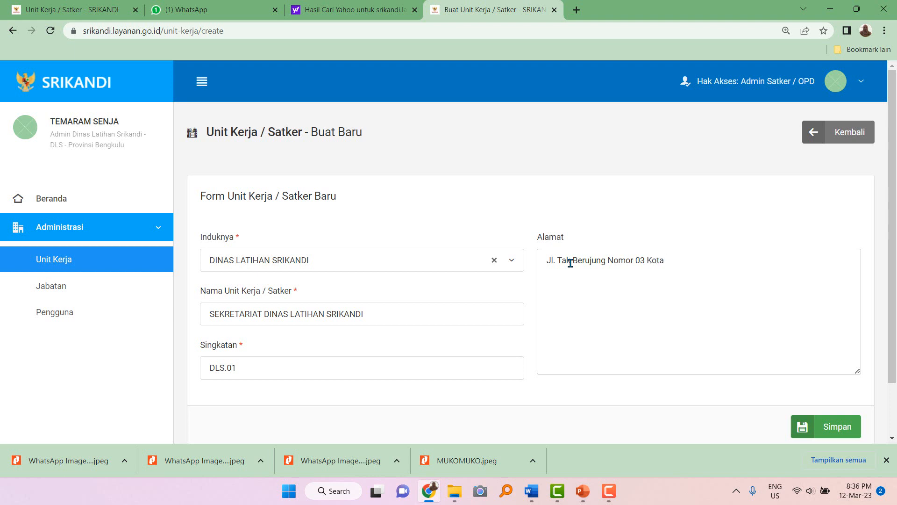
text(ikando)
click(840, 433)
scroll(249, 269, down, 2)
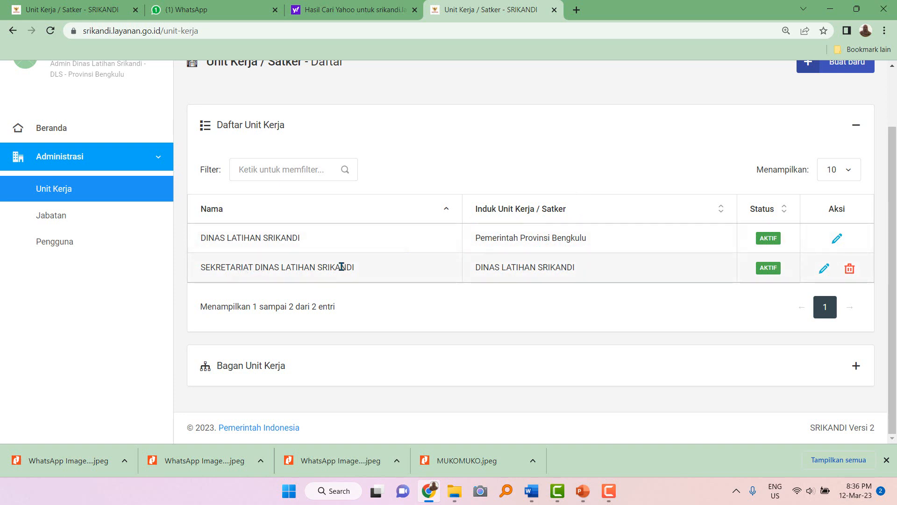
scroll(700, 150, up, 2)
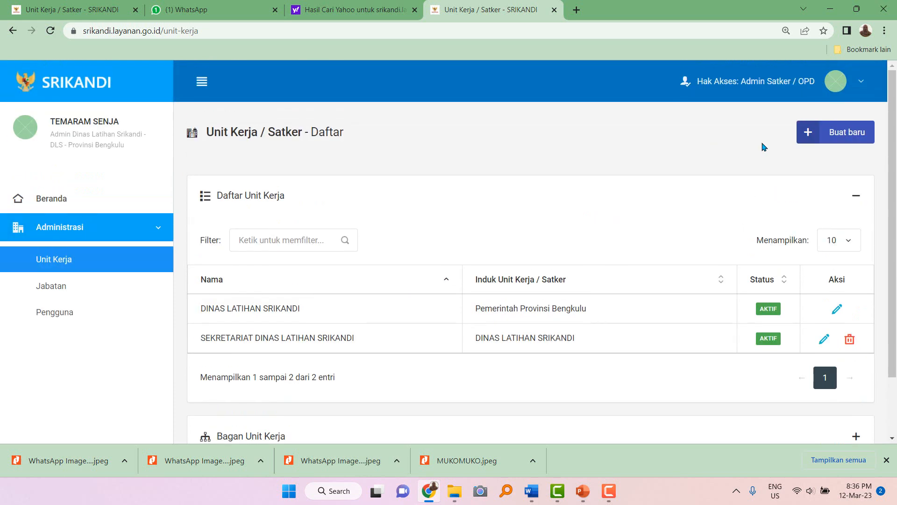
click(836, 132)
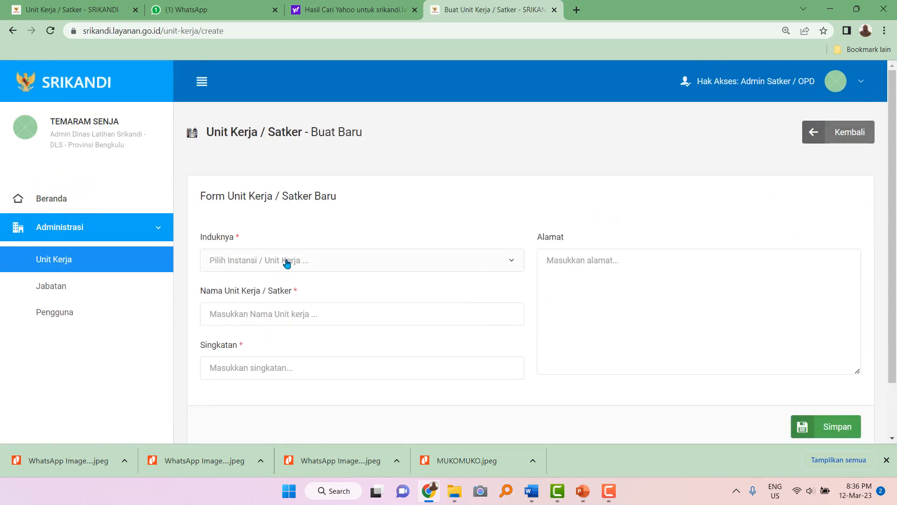
click(808, 135)
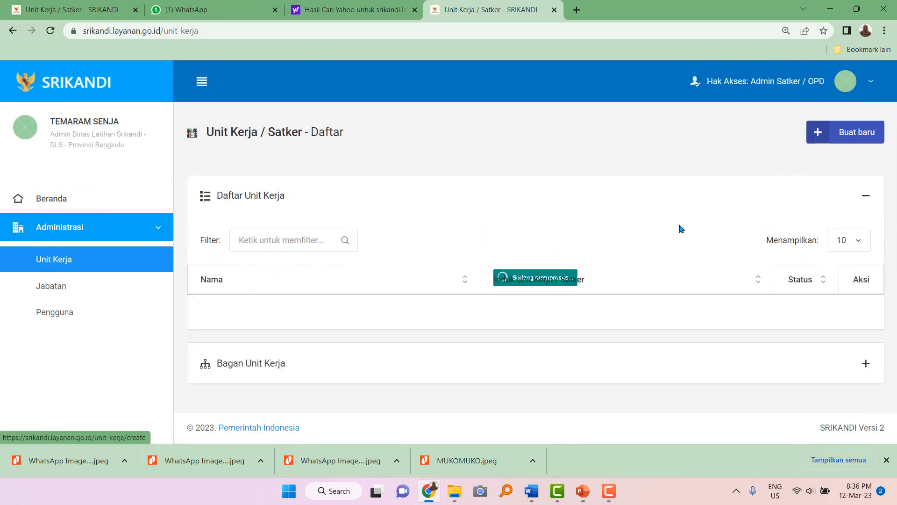
scroll(654, 238, down, 2)
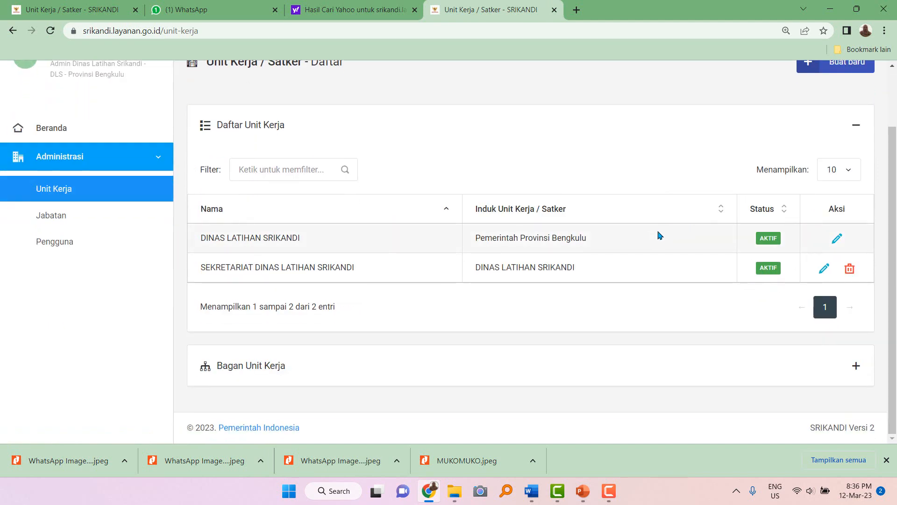
scroll(654, 235, up, 2)
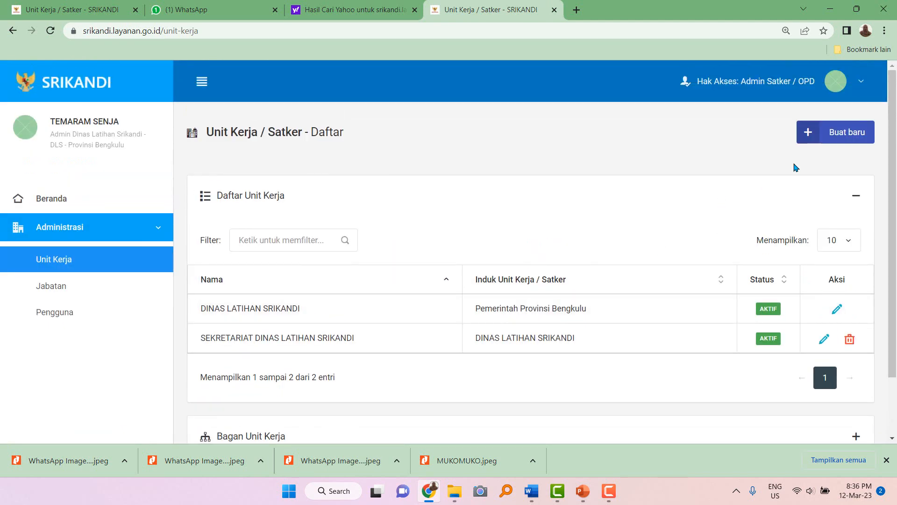
Start a new unit under DINAS LATIHAN SRIKANDI named BIDANG AKUN OPD SRIKANDI.
click(843, 132)
click(343, 260)
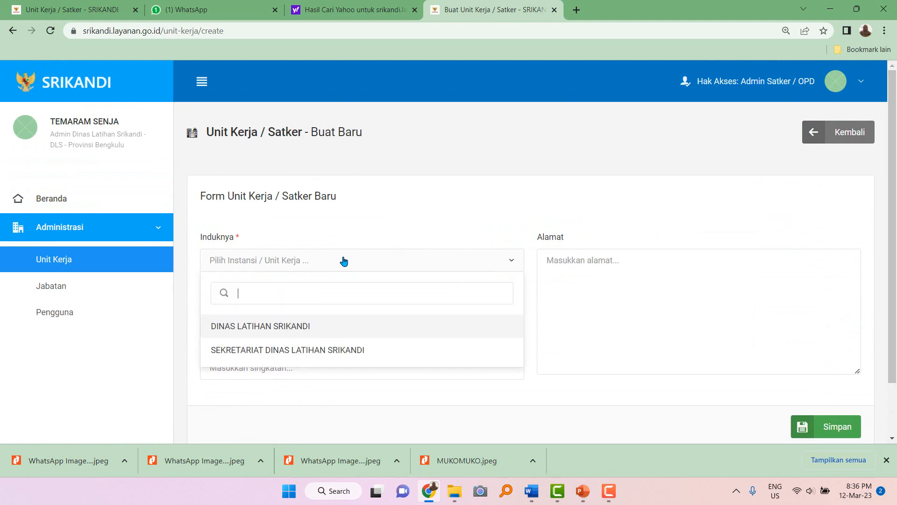
click(298, 327)
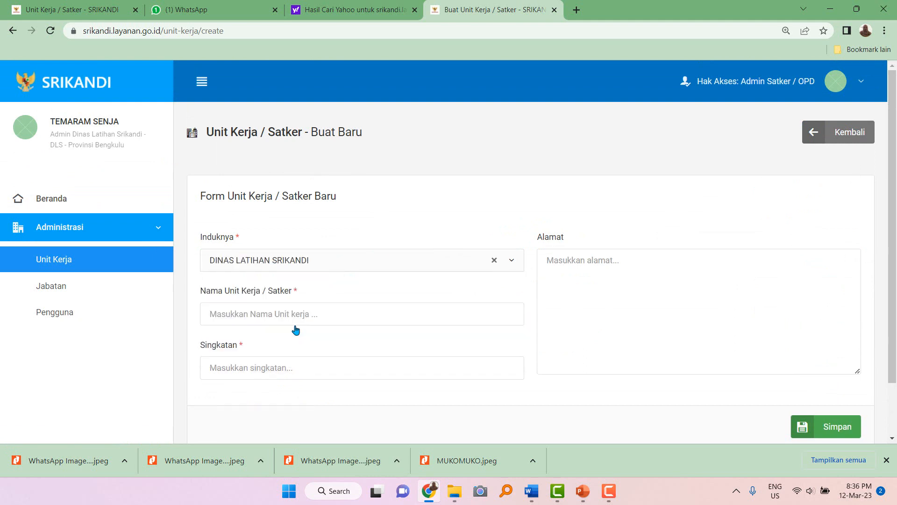
scroll(297, 309, down, 2)
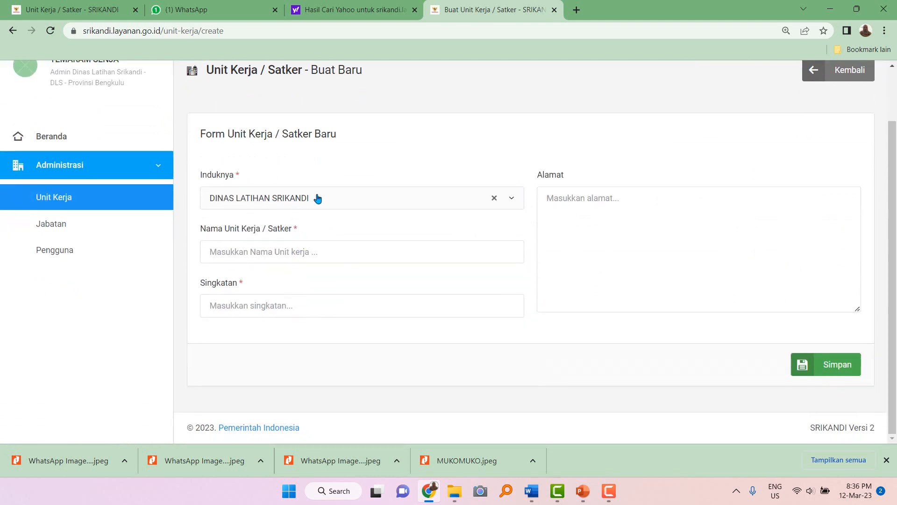
click(262, 252)
text(Bidan)
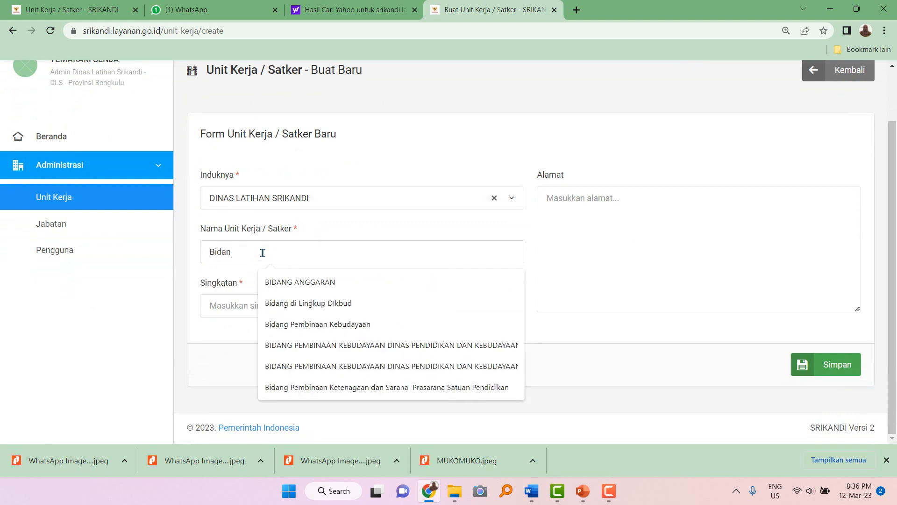
text(g Akun)
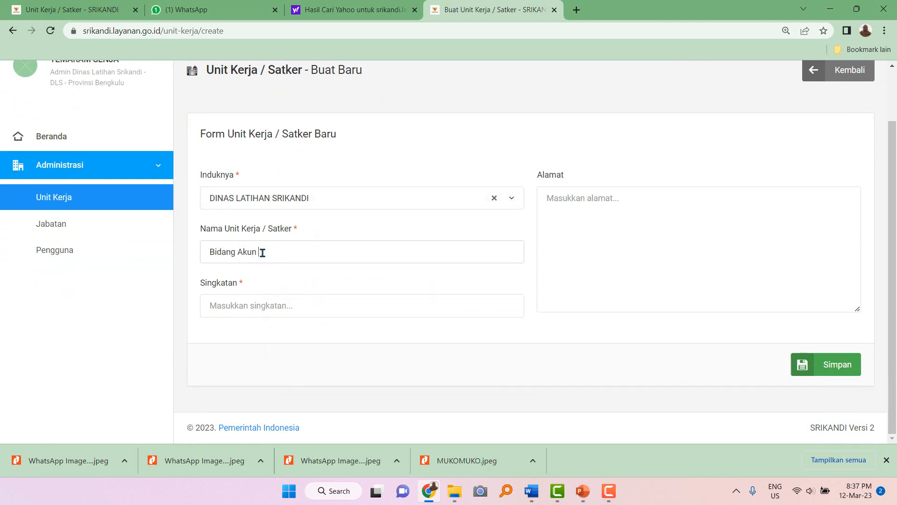
key(BackSpace)
key(BackSpace)
key(BackSpace)
key(BackSpace)
key(BackSpace)
key(BackSpace)
key(BackSpace)
key(BackSpace)
key(BackSpace)
key(BackSpace)
key(BackSpace)
text(BID)
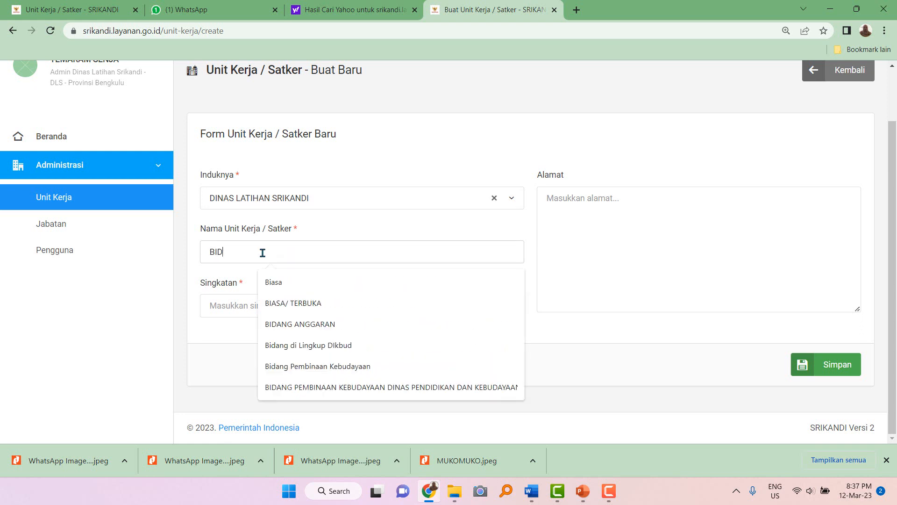
text(ANG AKUN)
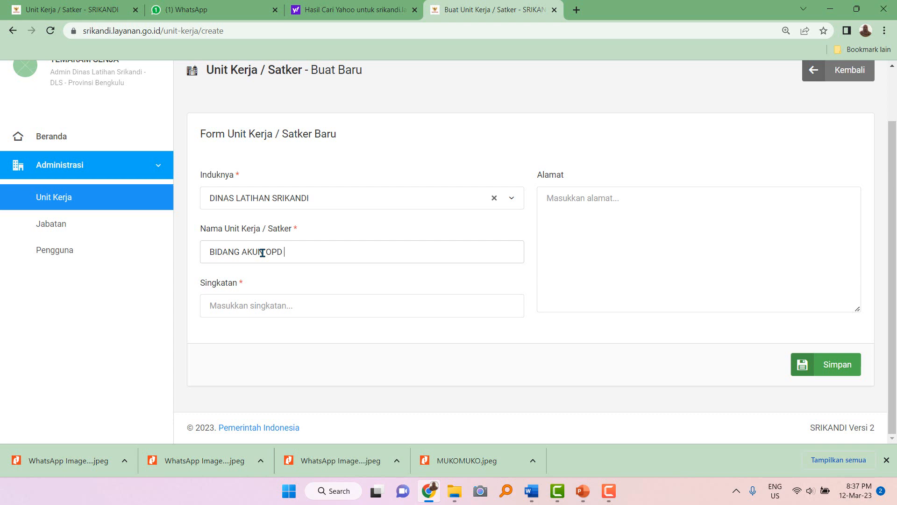
text( OPD SRIKANDI)
Give it abbreviation DLS.02, fill in the office address, and save.
click(234, 311)
text(DLS)
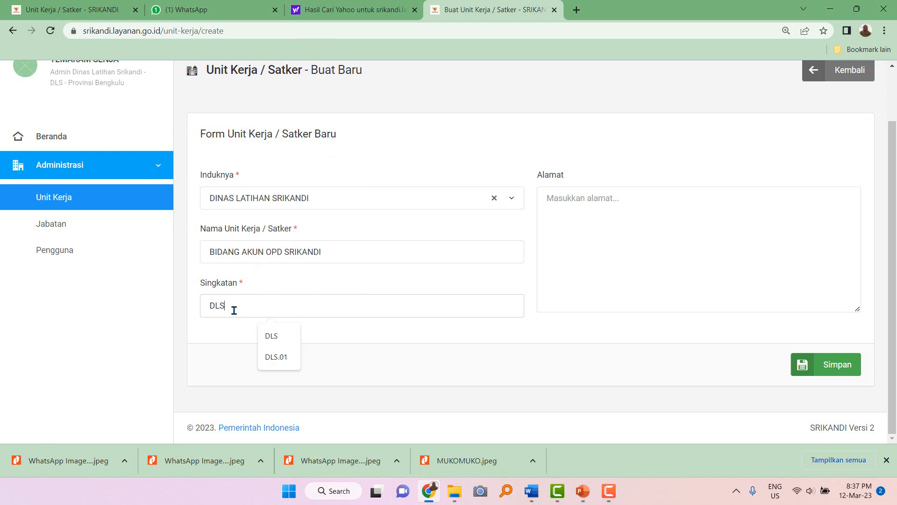
text(.0)
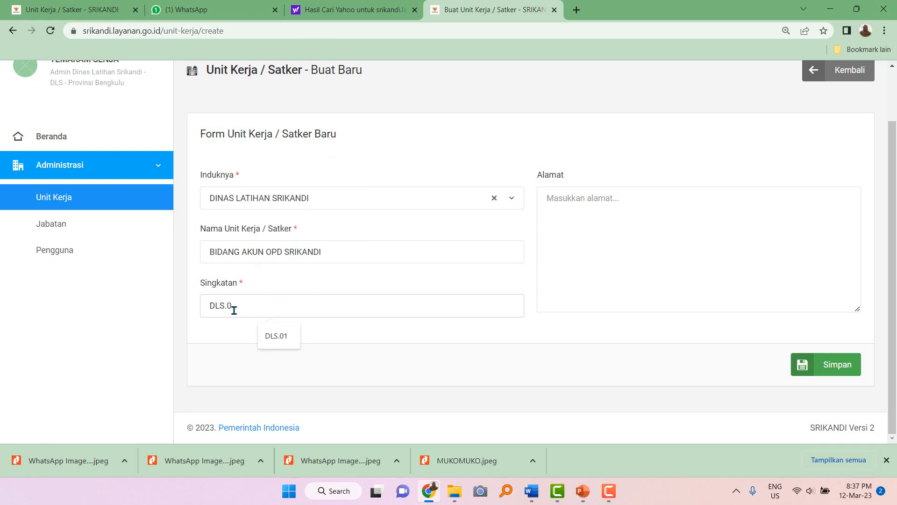
text(2)
click(621, 207)
text(j)
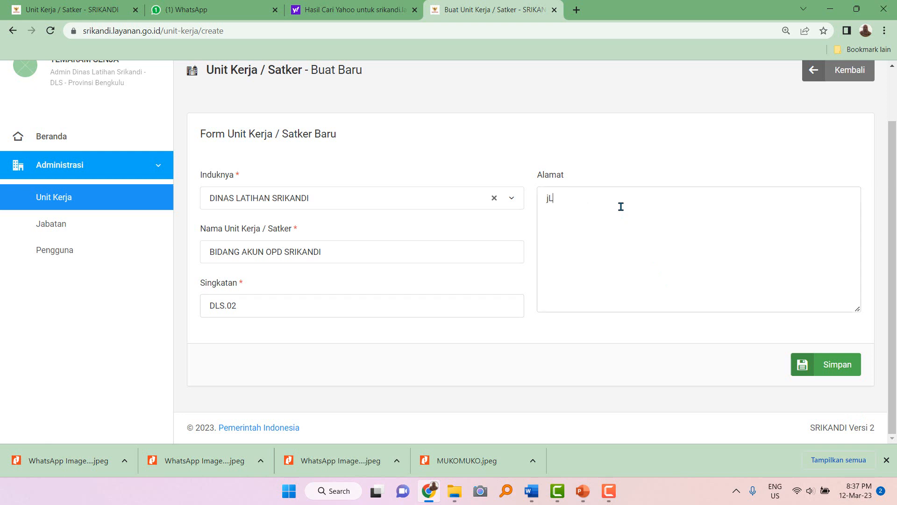
key(BackSpace)
text(Jl. Tak Berujung Nomor 3 Kota Srik)
text(andi)
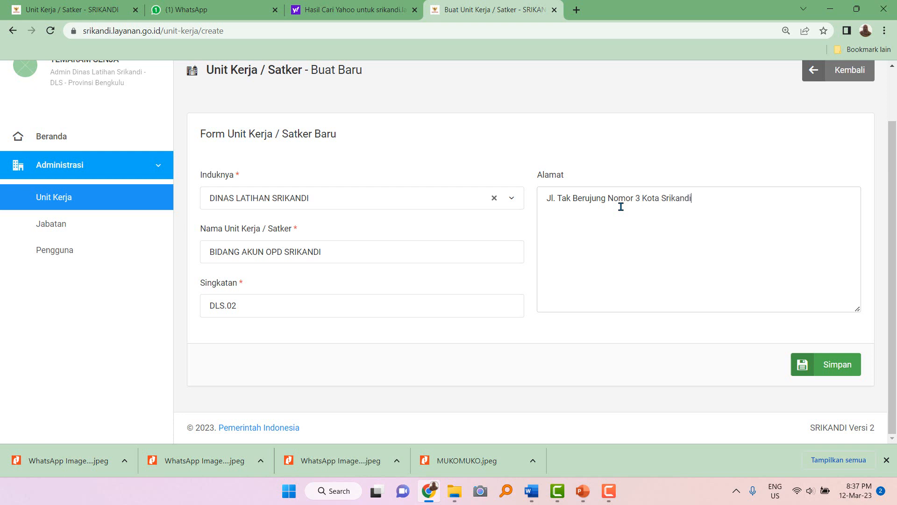
click(834, 364)
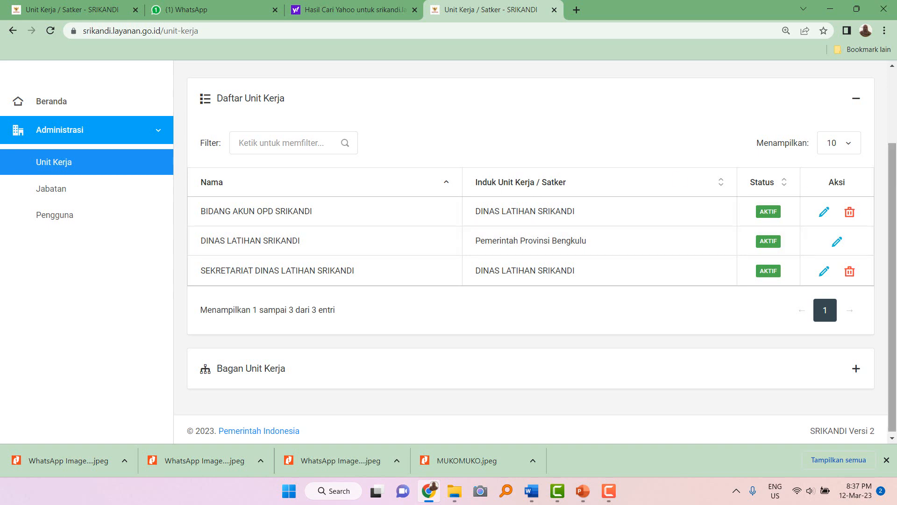
scroll(851, 166, up, 2)
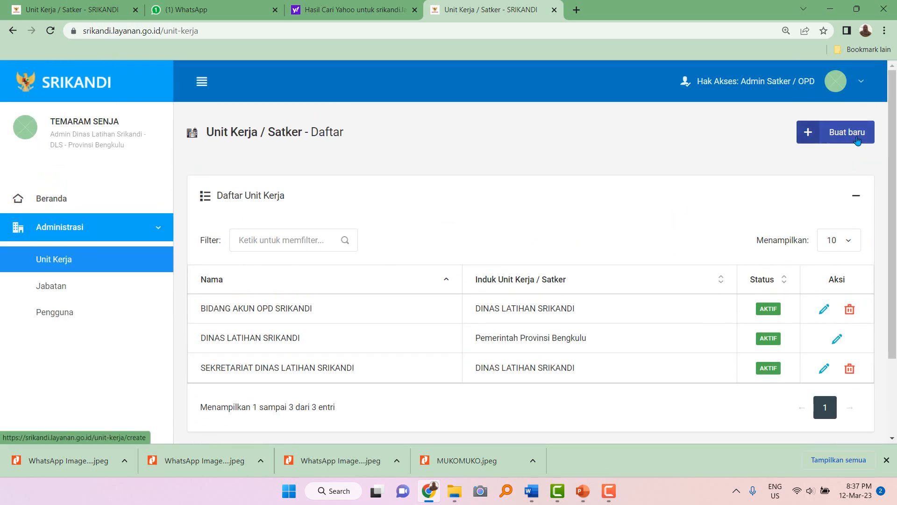
Start a new unit under DINAS LATIHAN SRIKANDI named BIDANG AKUN TU DINAS LATIHAN SRIKANDI.
click(857, 140)
click(314, 263)
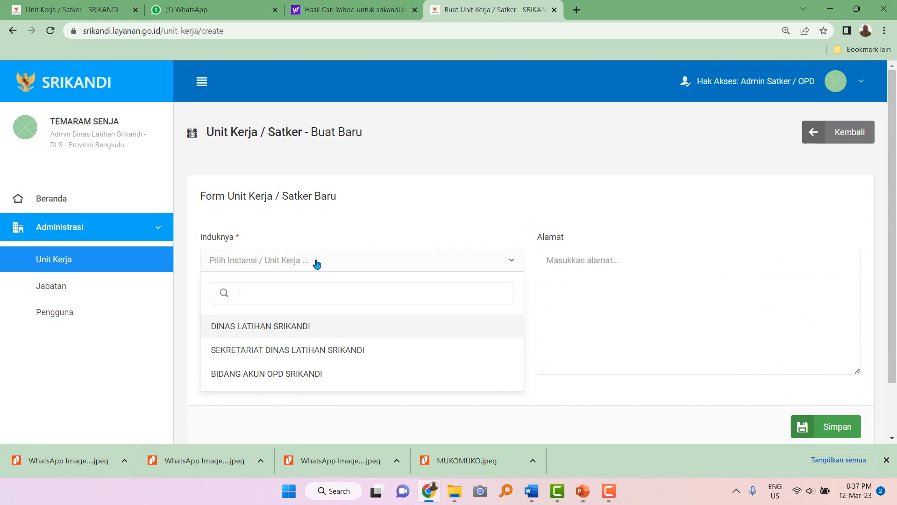
click(290, 332)
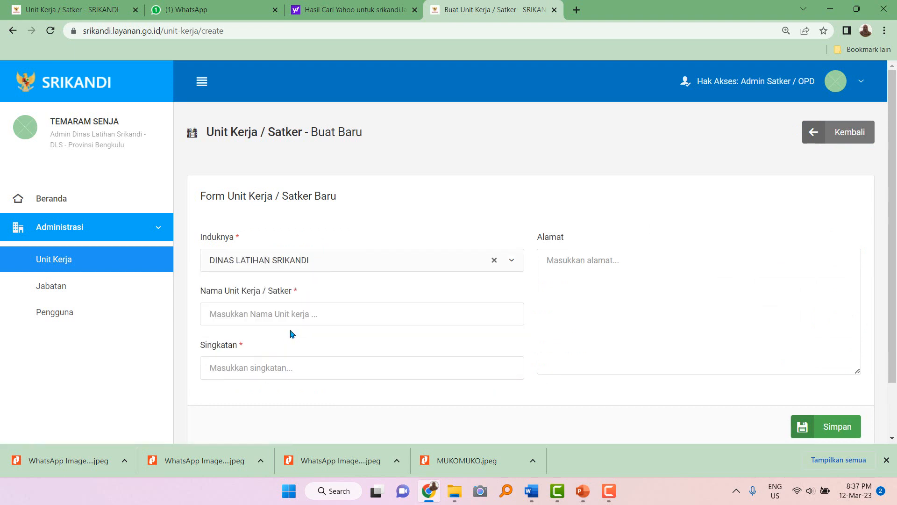
scroll(289, 333, down, 1)
click(301, 254)
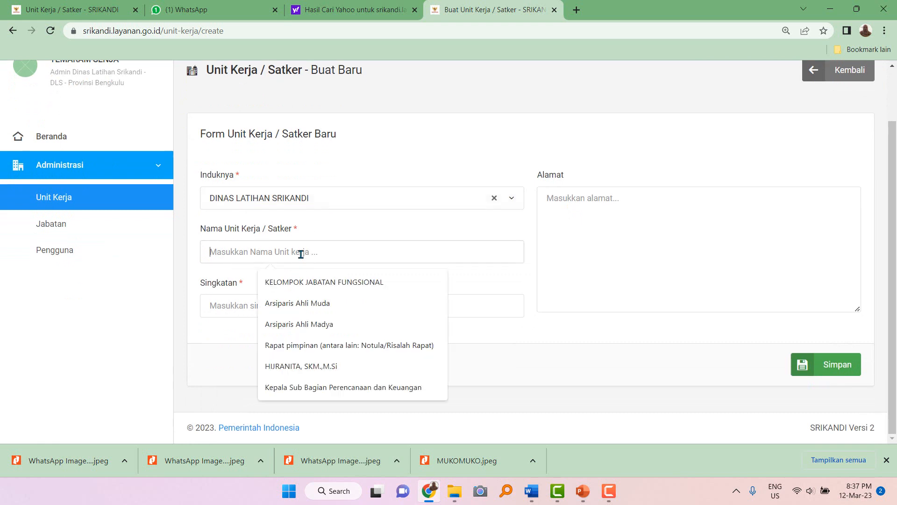
text(BIDANG)
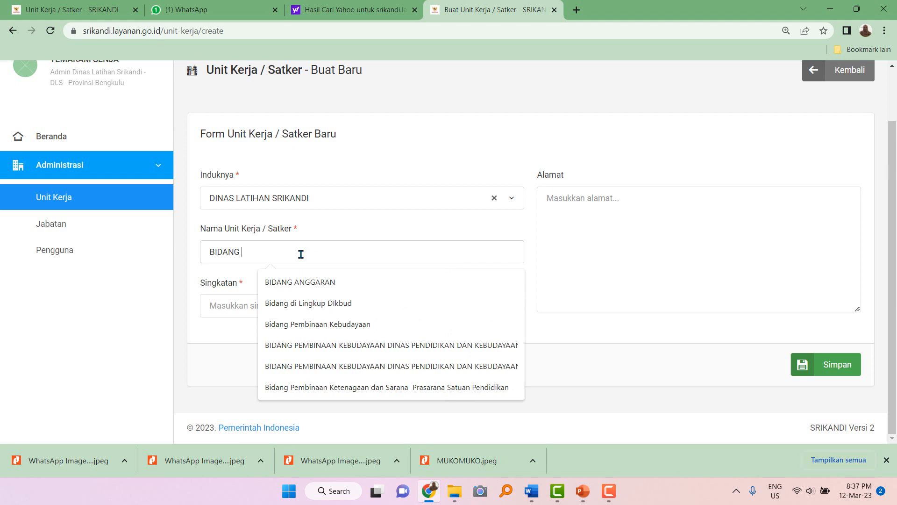
text( AK)
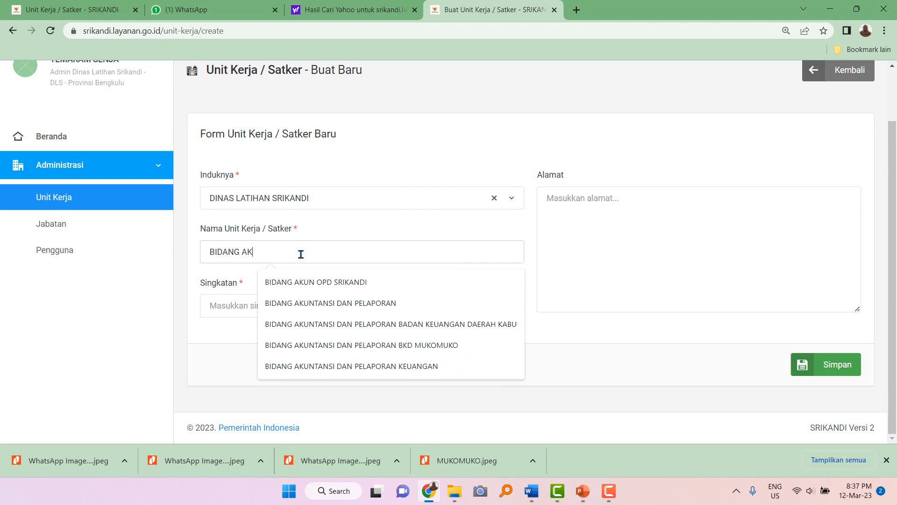
text(UN )
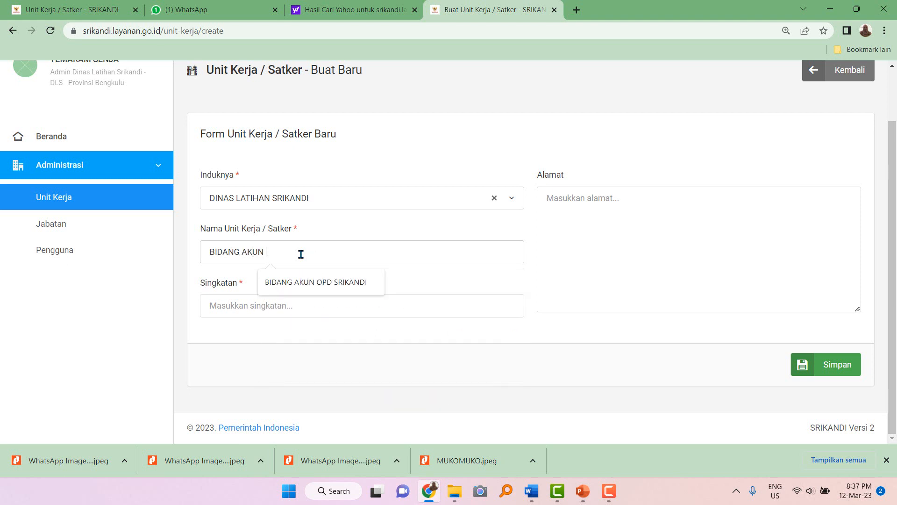
text(TU)
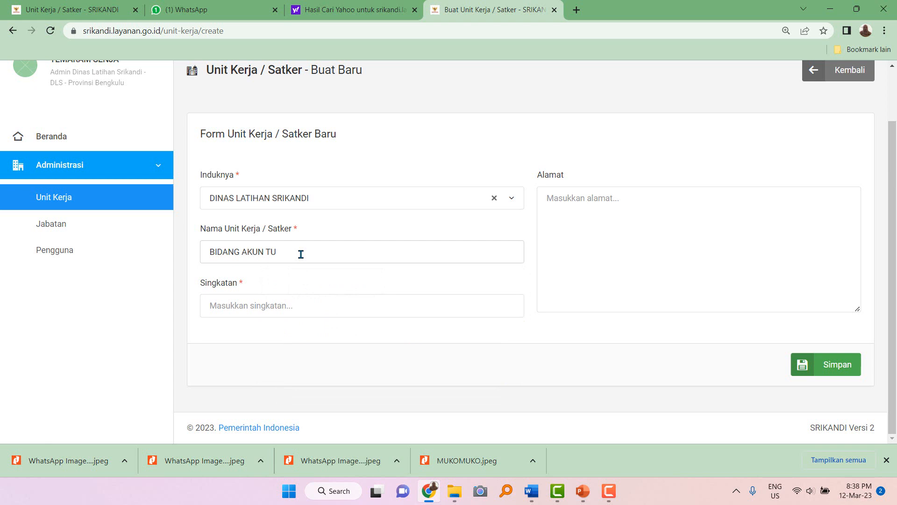
text( SRIKANDI)
drag(283, 253, 347, 252)
key(BackSpace)
text(DINAS LATIHAN SRIKA)
drag(281, 253, 397, 254)
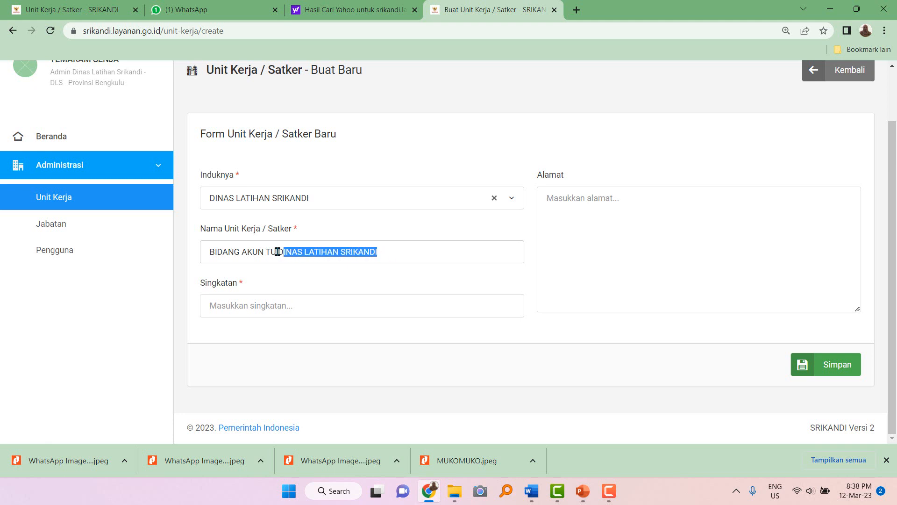
drag(276, 253, 402, 250)
key(ctrl+c)
Set the abbreviation to DLS.03 and save the unit.
click(310, 301)
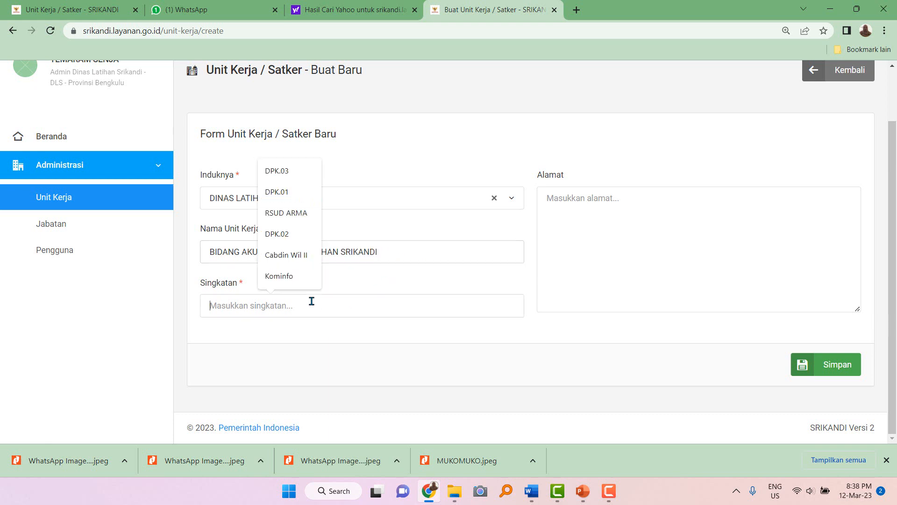
text(DLS.)
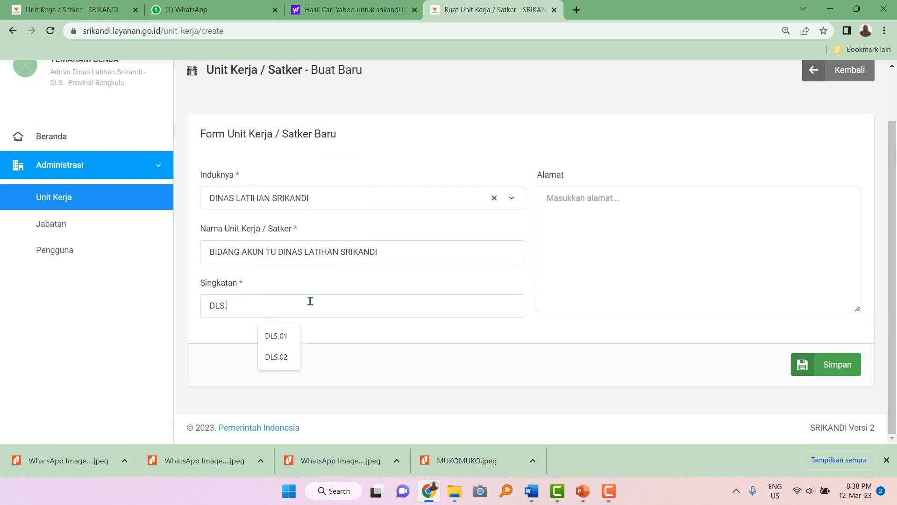
text(03)
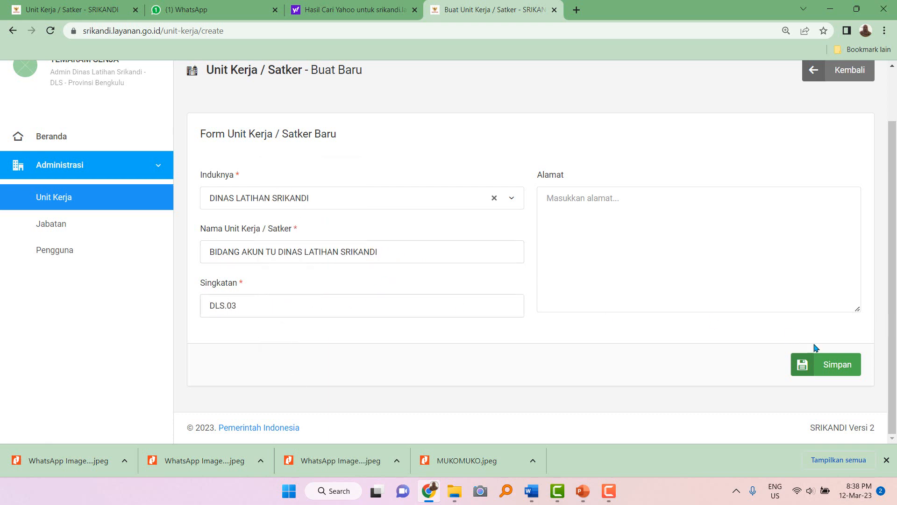
click(636, 202)
click(843, 373)
click(849, 365)
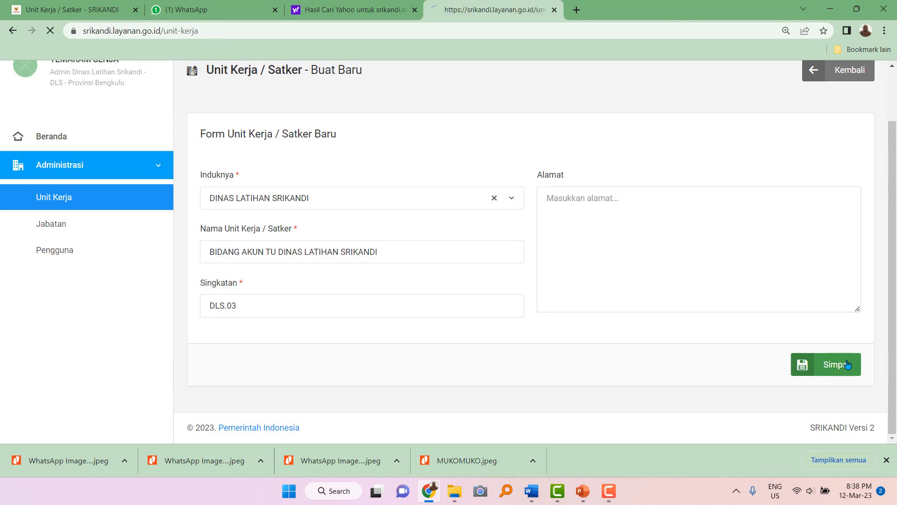
scroll(537, 307, down, 3)
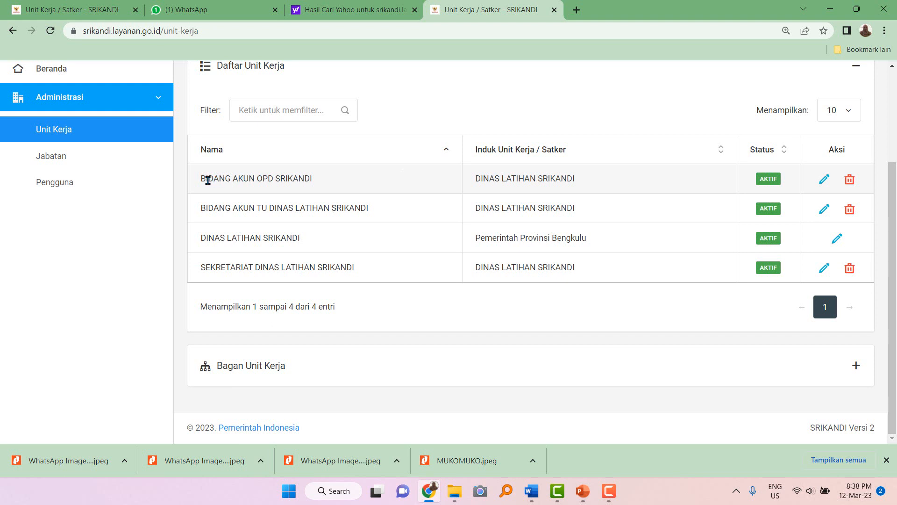
Edit the DLS.02 unit's name to BIDANG AKUN DINAS LATIHAN SRIKANDI, dropping OPD, and update it.
drag(206, 179, 327, 182)
click(329, 182)
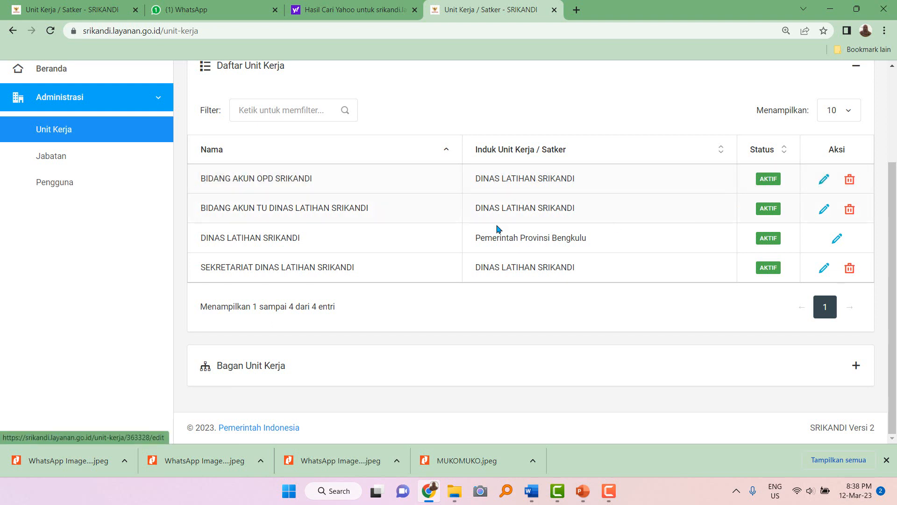
click(825, 182)
scroll(353, 279, down, 2)
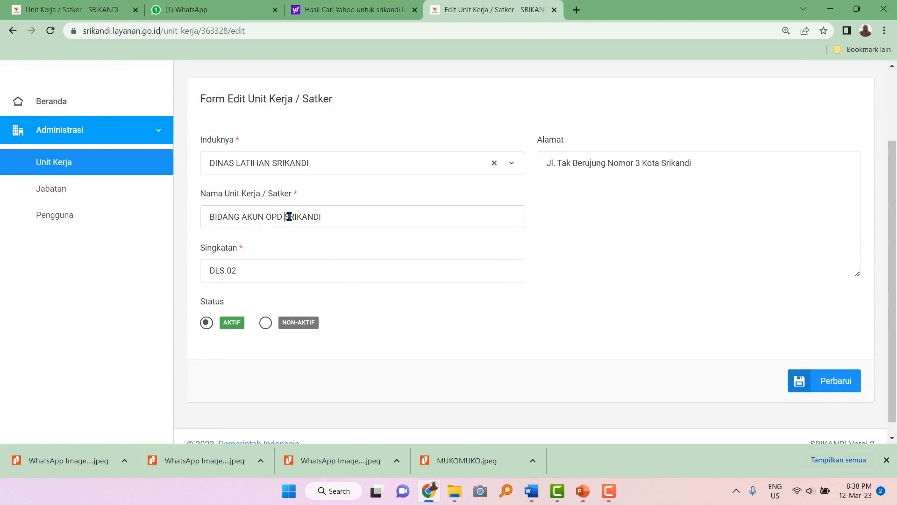
drag(283, 216, 328, 217)
key(ctrl+v)
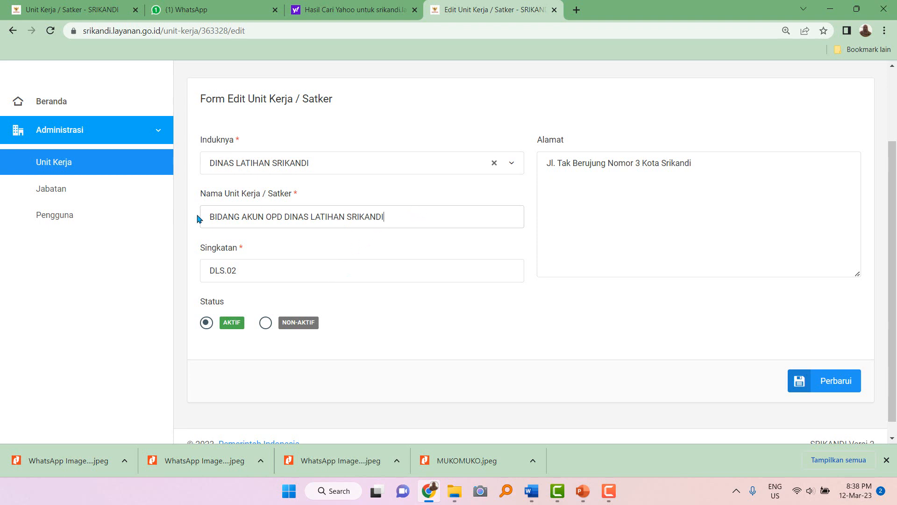
double_click(269, 217)
key(BackSpace)
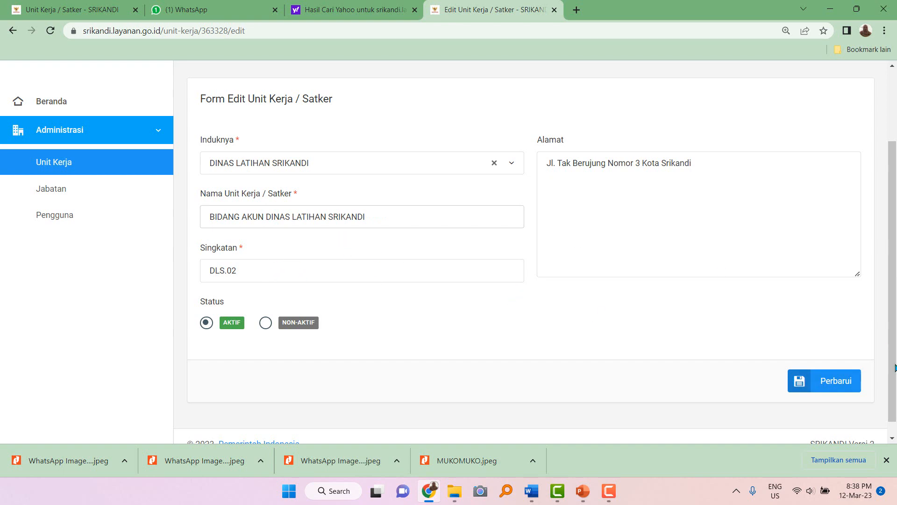
click(815, 381)
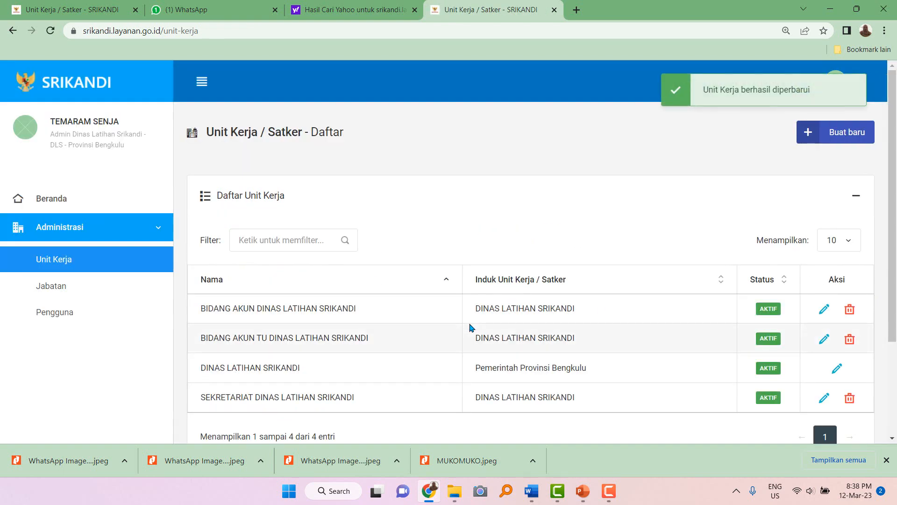
scroll(470, 327, down, 2)
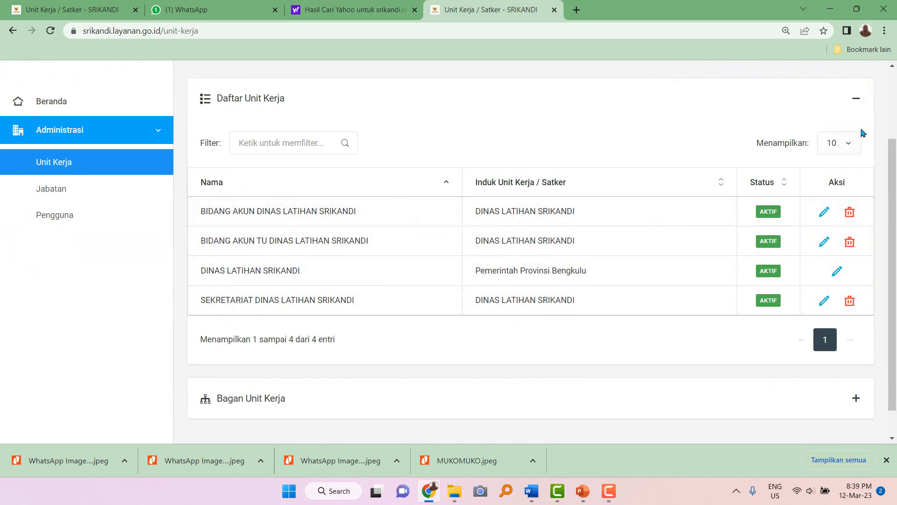
Start a new unit under SEKRETARIAT named SUB BAGIAN UMUM DAN KEPEGAWAIAN DINAS LATIHAN SRIKANDI.
scroll(863, 135, up, 2)
click(841, 139)
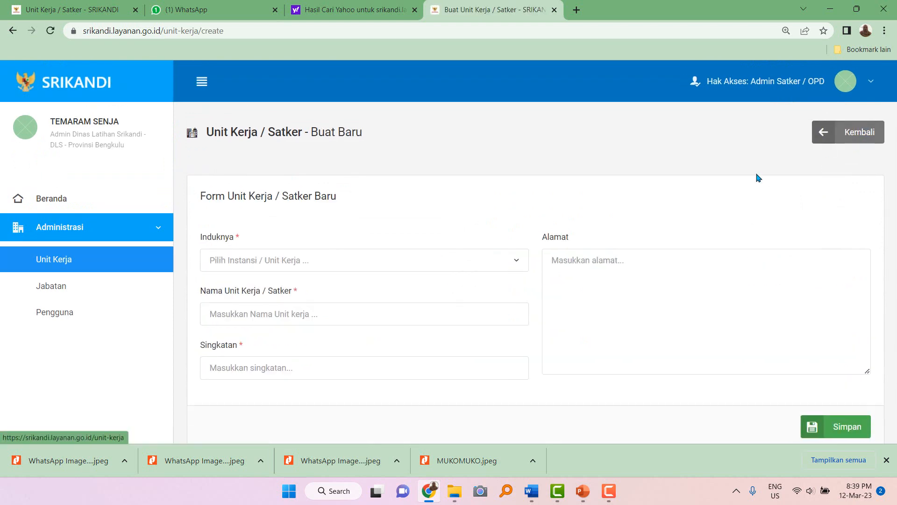
scroll(877, 247, down, 2)
click(293, 202)
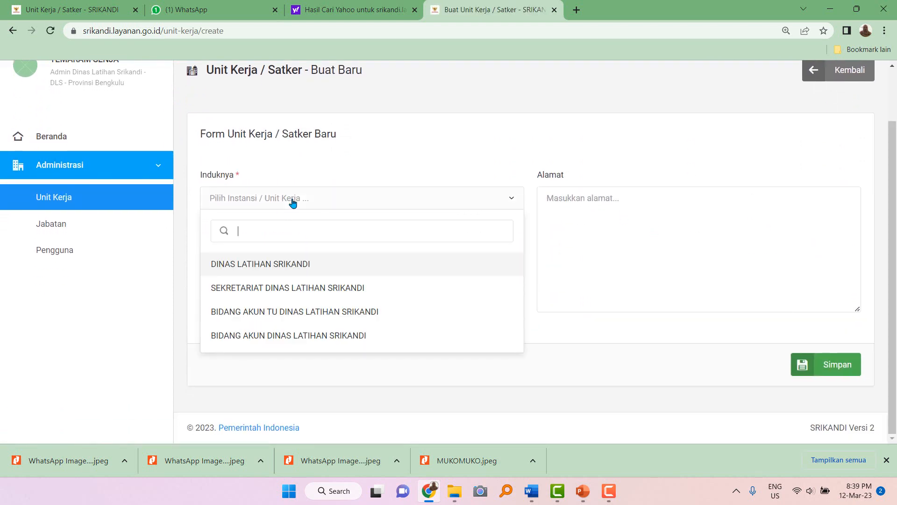
click(290, 289)
click(294, 256)
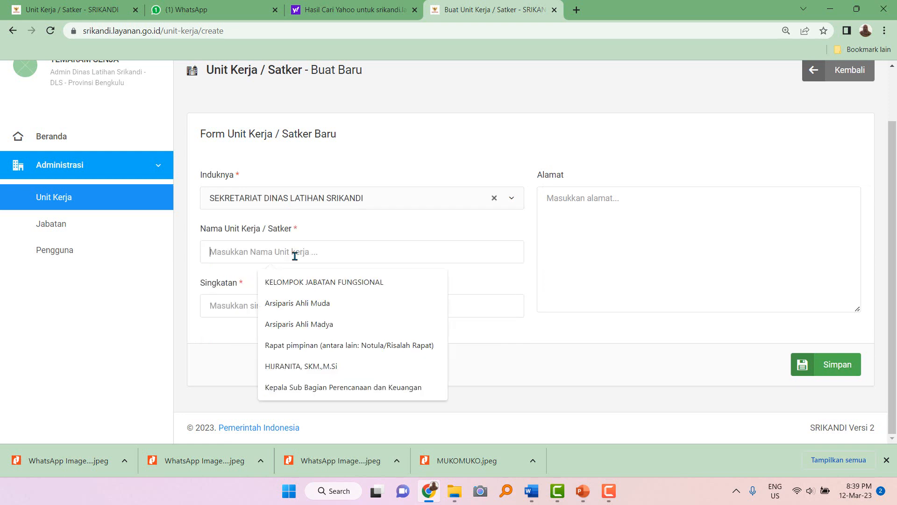
text(Sub)
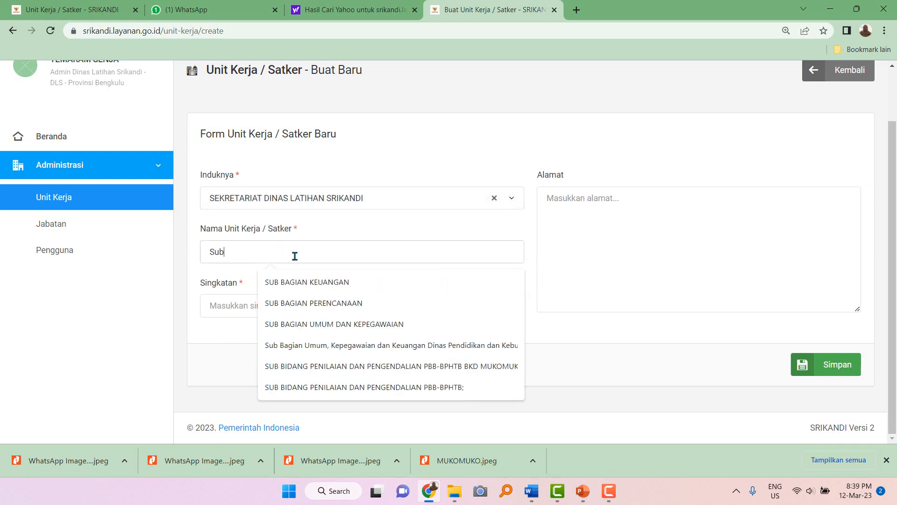
text( Bagia)
key(BackSpace)
key(BackSpace)
key(BackSpace)
key(BackSpace)
key(BackSpace)
key(BackSpace)
key(BackSpace)
key(BackSpace)
key(BackSpace)
text(SUB BAGIAN PENCATAT S)
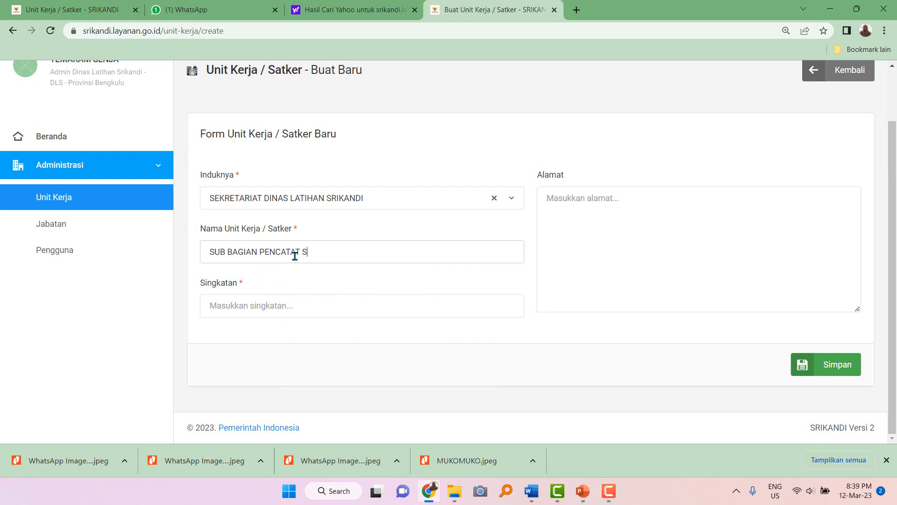
text(URAT DINAS LATIHAN SRIKANDI)
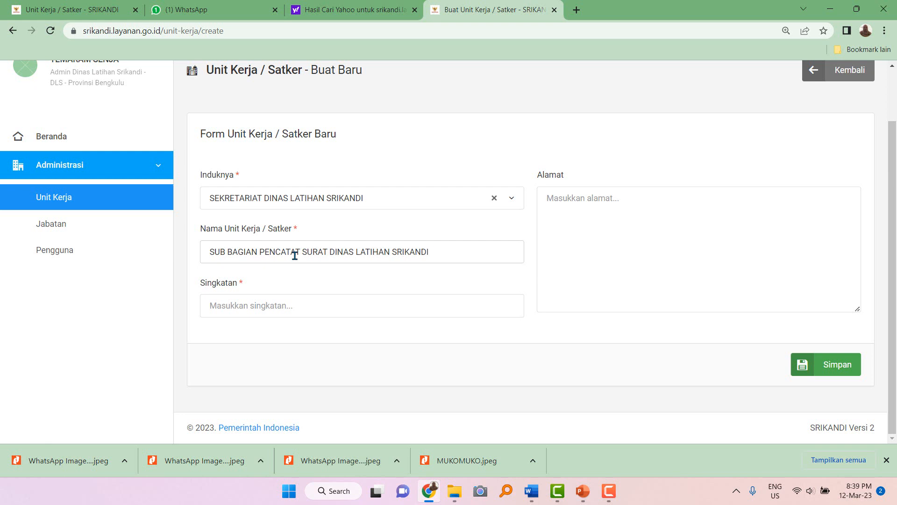
drag(261, 253, 329, 251)
text(UMUM DAN KE)
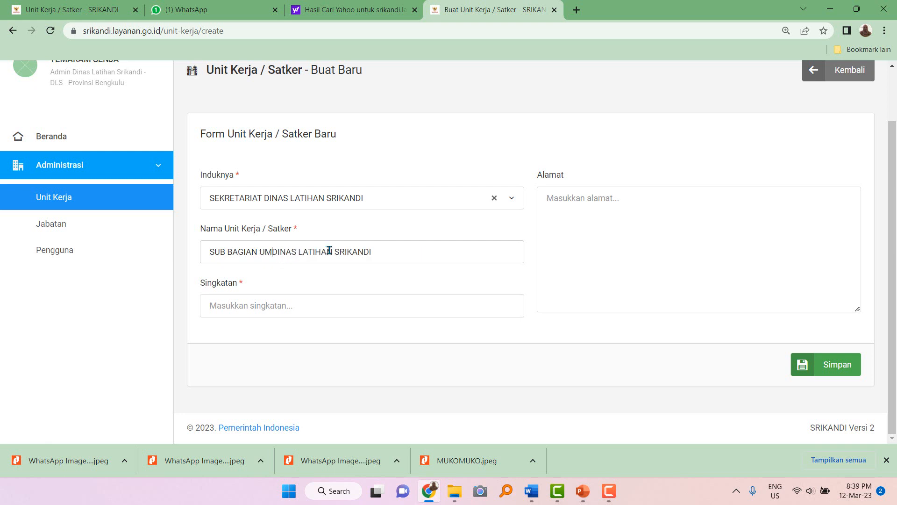
text(PEGAWAIAN)
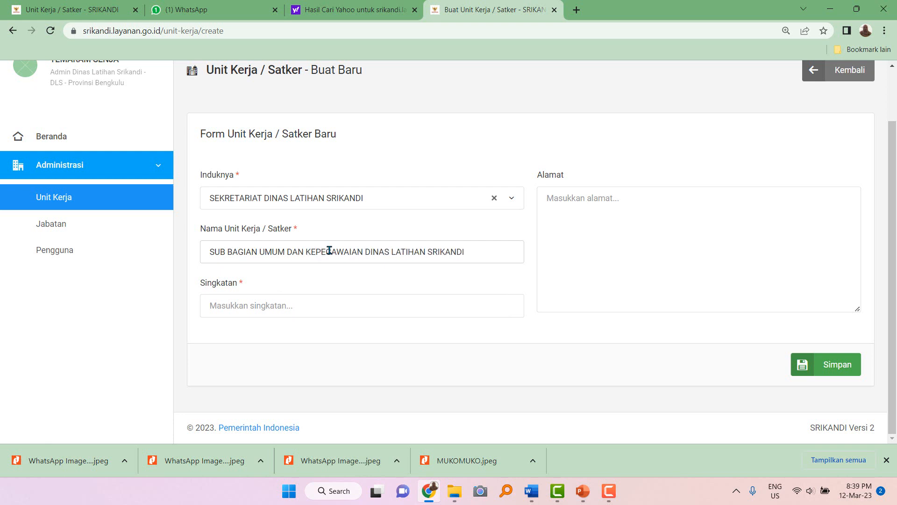
Set the abbreviation to DLS.01.1 and save the unit.
click(285, 306)
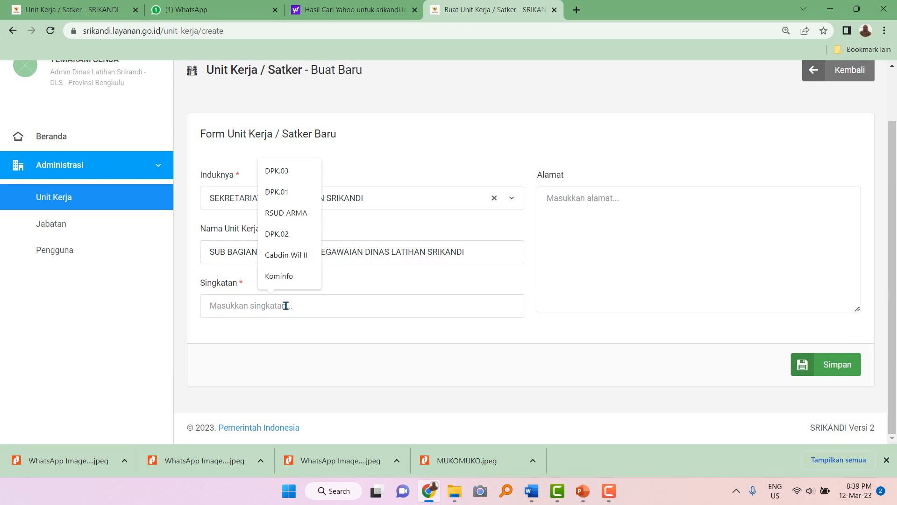
text(DLS.)
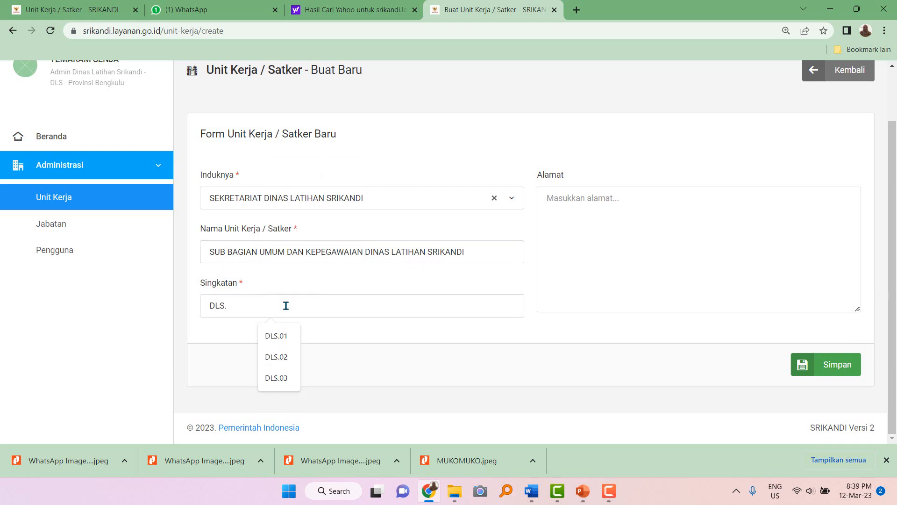
text(1.1)
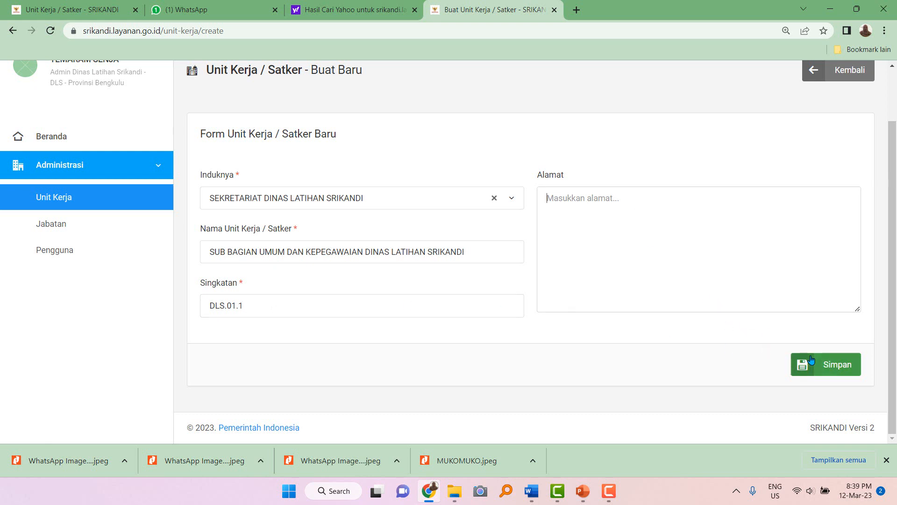
click(831, 370)
scroll(623, 329, down, 2)
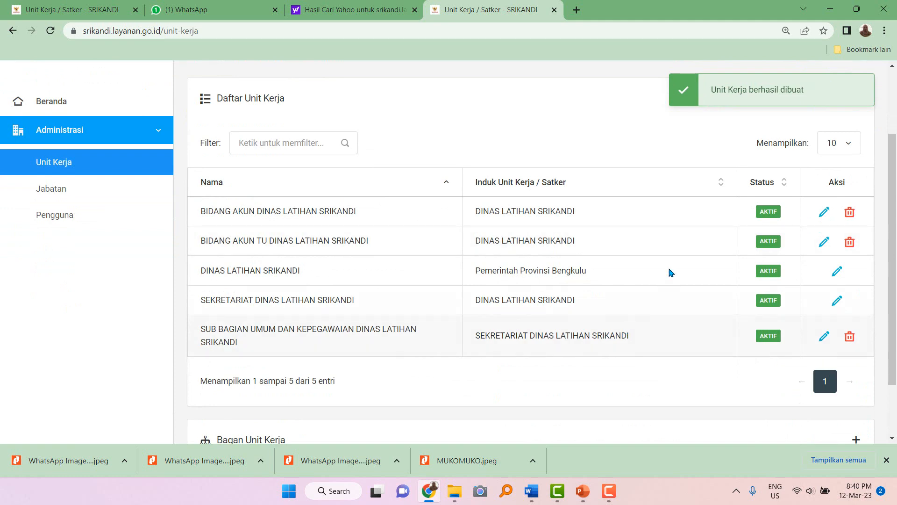
scroll(671, 272, up, 2)
Start a new unit under SEKRETARIAT named SUB BAGIAN KEUANGAN DINAS LATIHAN SRIKANDI.
click(832, 138)
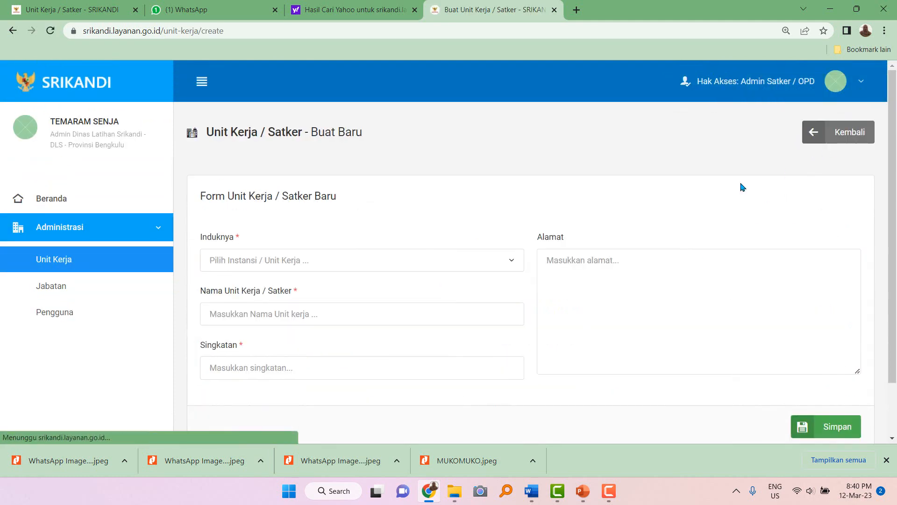
click(289, 261)
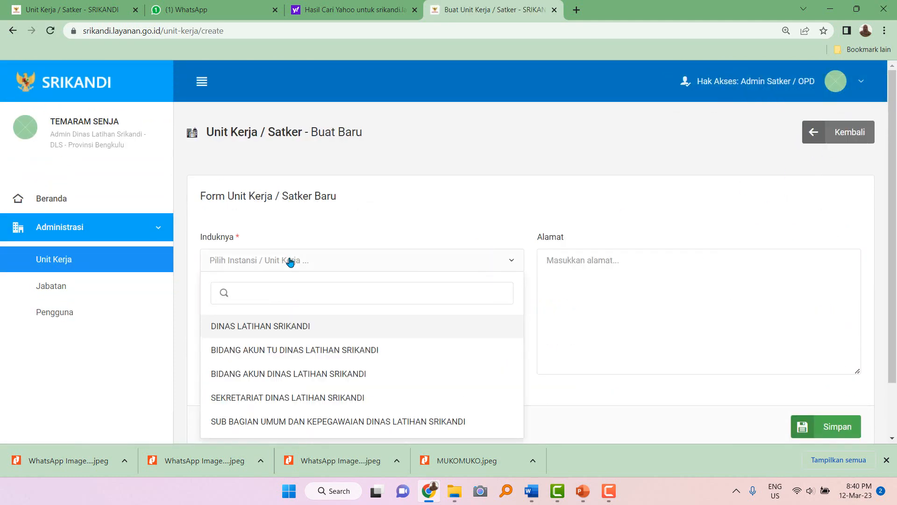
text(Sekre)
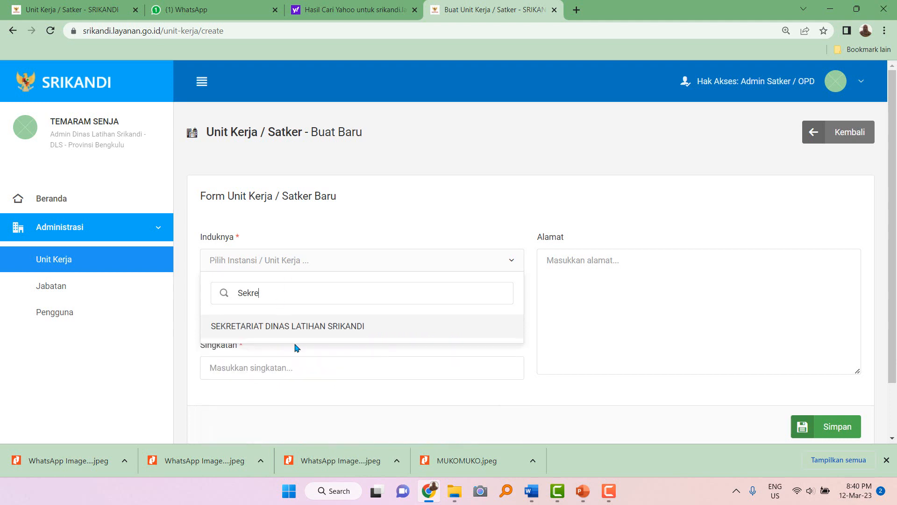
click(297, 331)
click(260, 316)
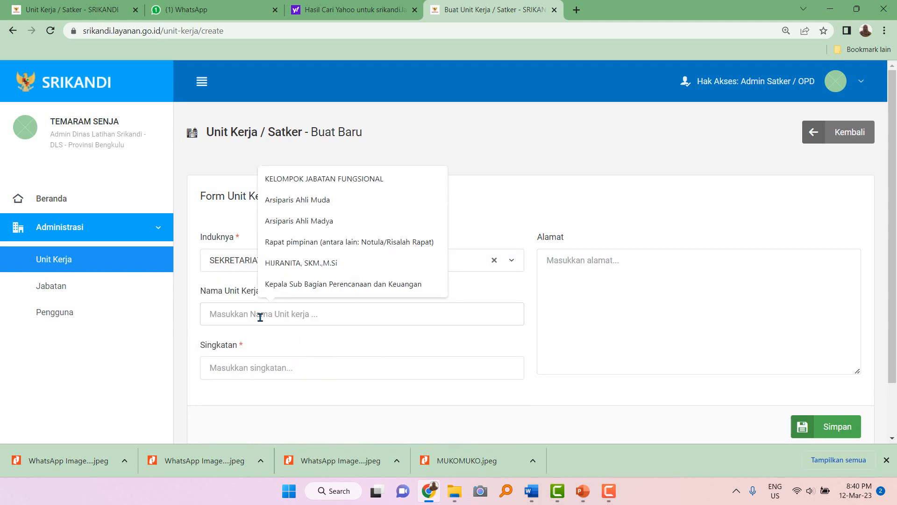
text(Su)
key(BackSpace)
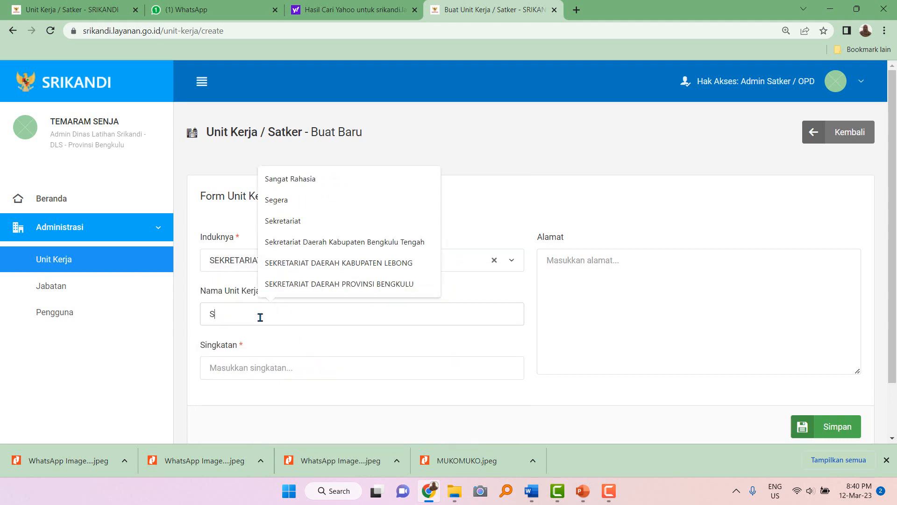
text(u)
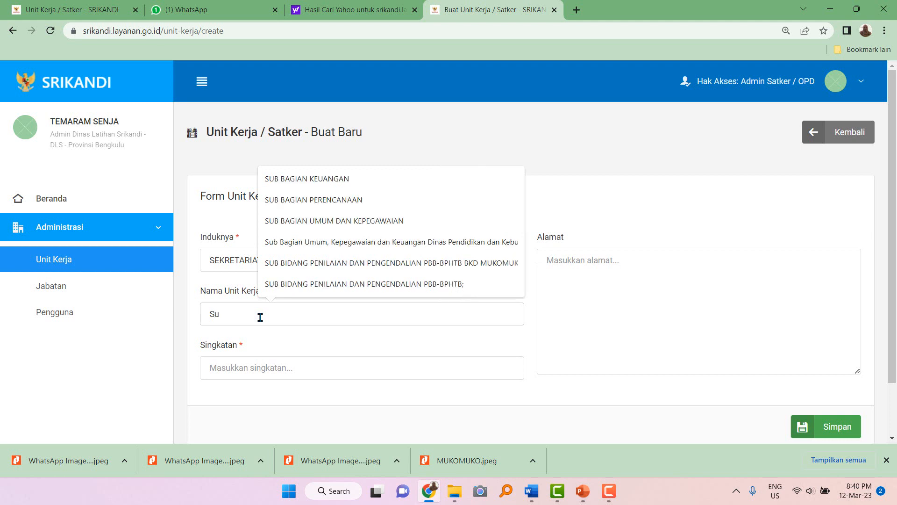
click(318, 179)
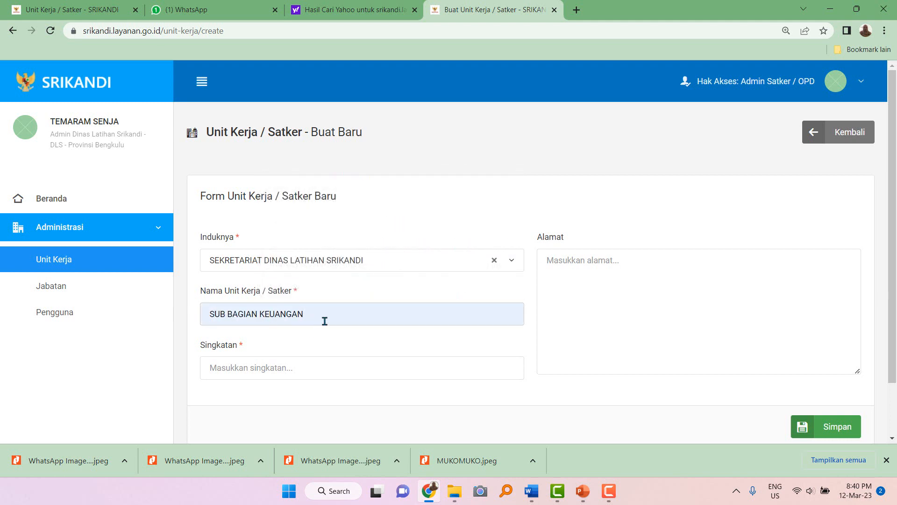
text(DINAS LATIHAN SRIKANDI)
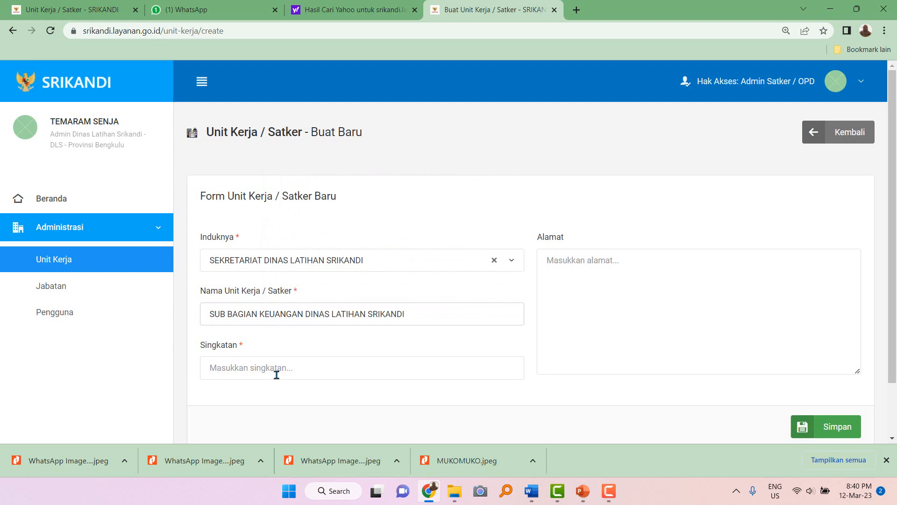
Enter DLS.01.2 as the unit's abbreviation.
click(271, 368)
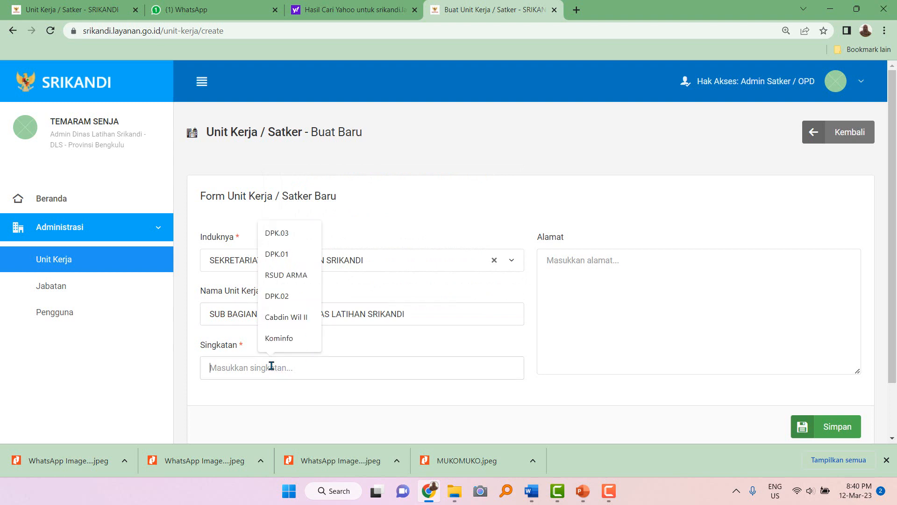
text(dls)
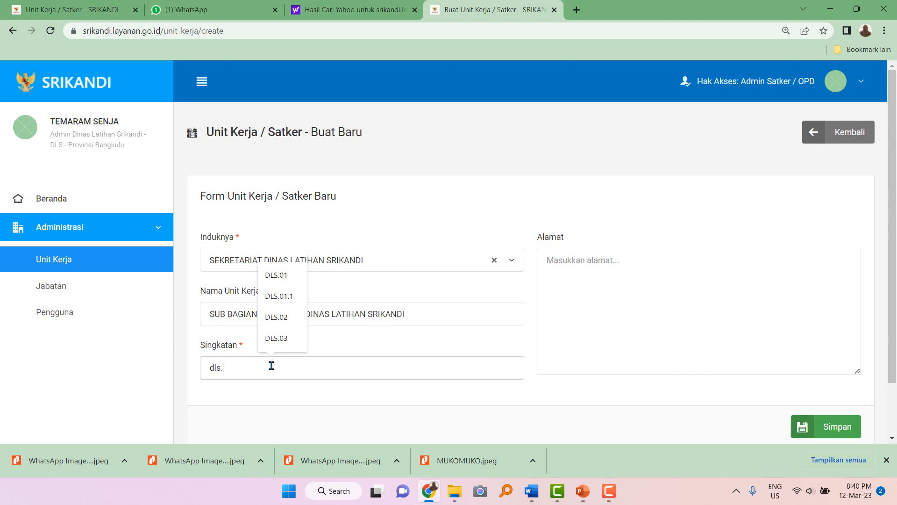
text(.)
key(BackSpace)
text(DLS)
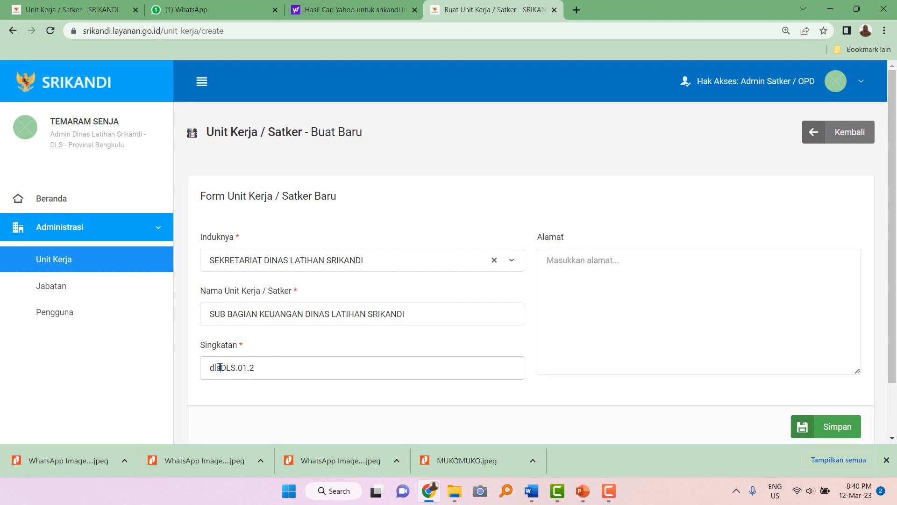
key(BackSpace)
key(BackSpace)
key(BackSpace)
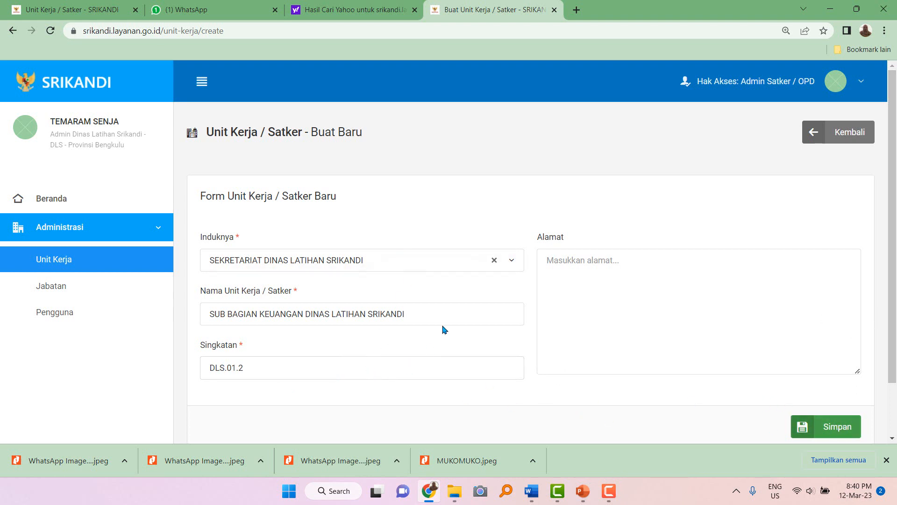
click(836, 426)
scroll(512, 389, down, 4)
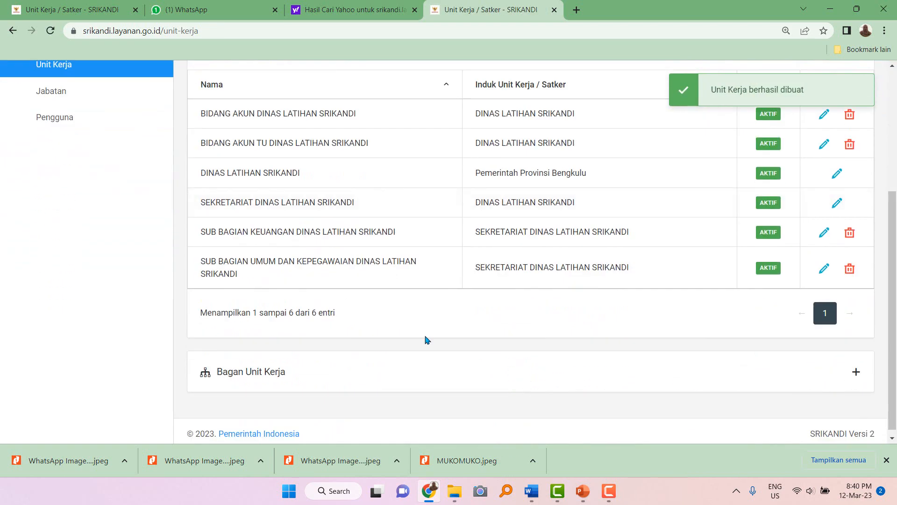
click(208, 380)
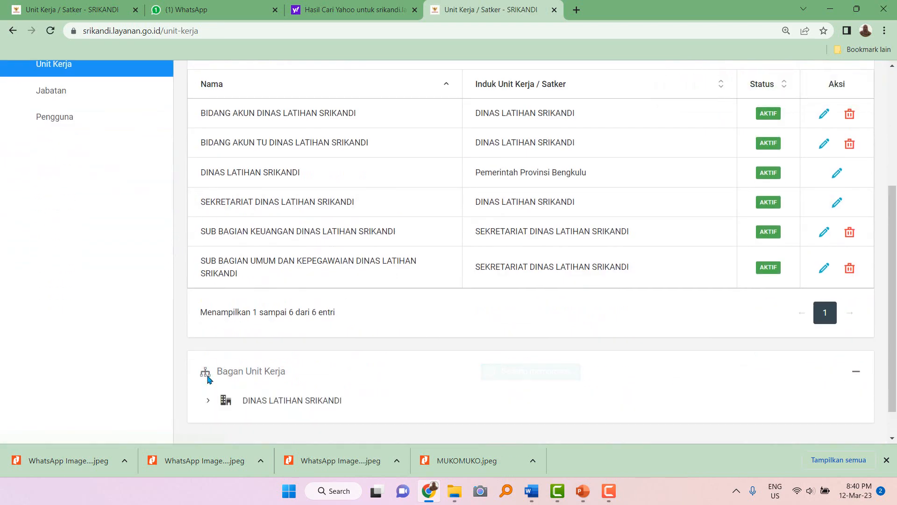
scroll(209, 374, down, 1)
click(209, 364)
scroll(211, 369, down, 1)
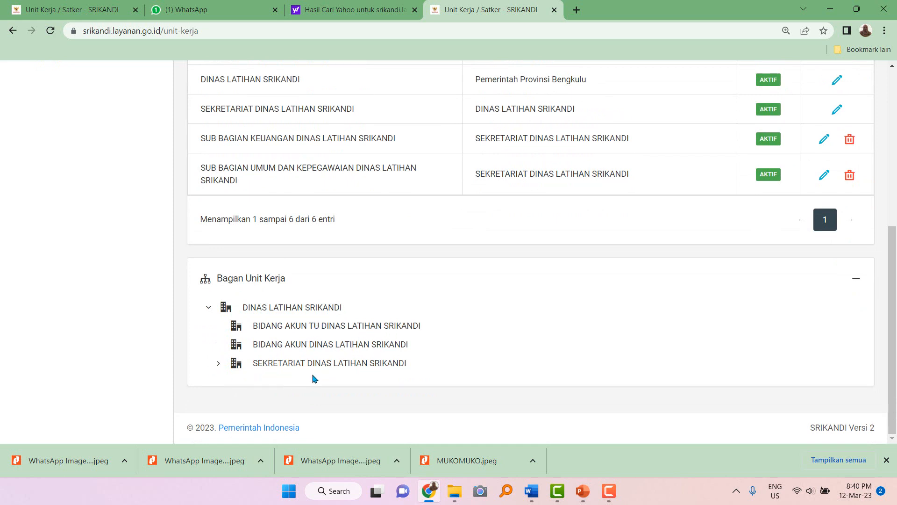
click(217, 364)
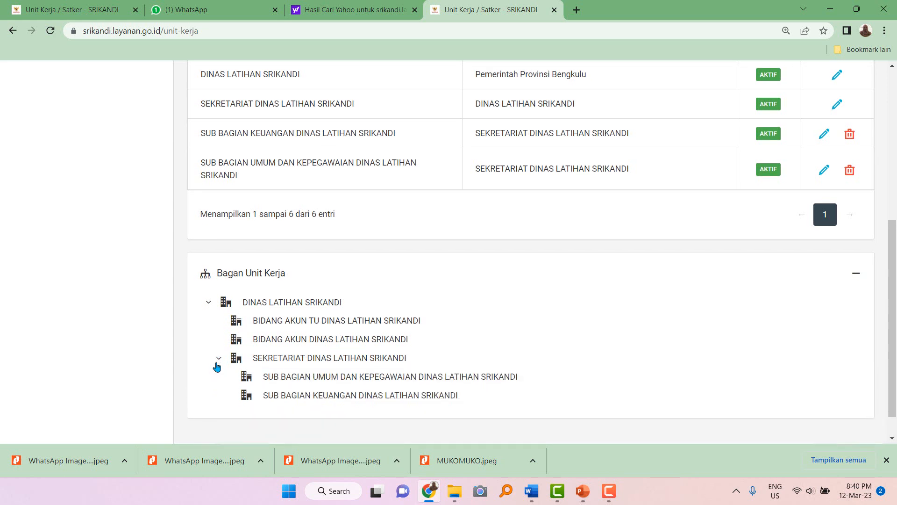
scroll(217, 364, down, 1)
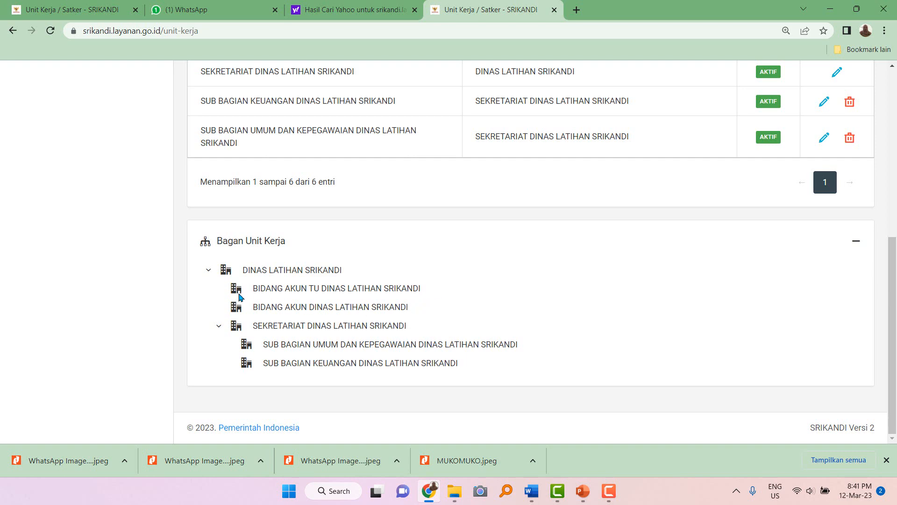
scroll(239, 297, up, 4)
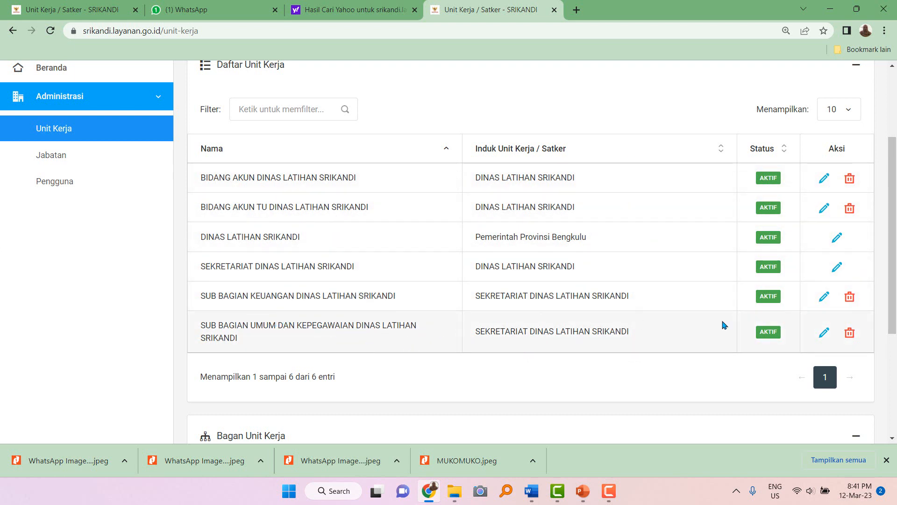
scroll(823, 147, up, 2)
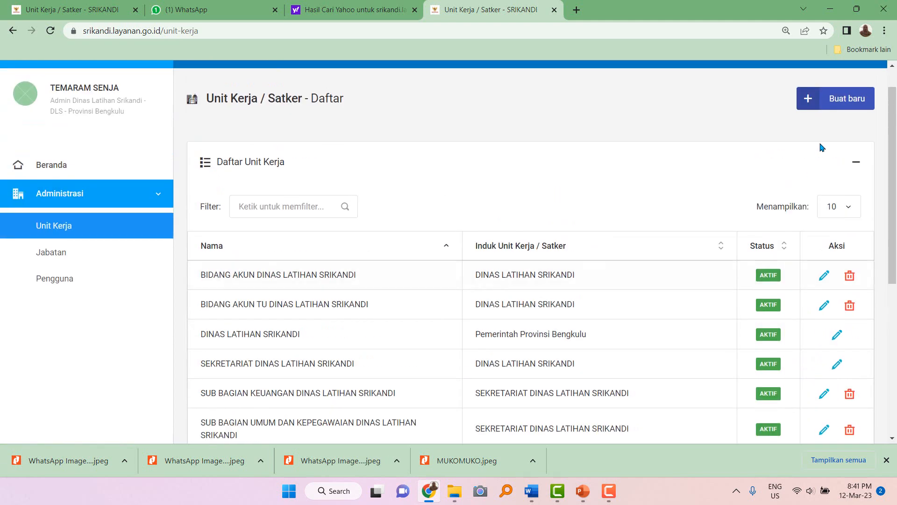
Start a new unit with SUB BAGIAN UMUM DAN KEPEGAWAIAN as its parent.
click(835, 108)
click(282, 267)
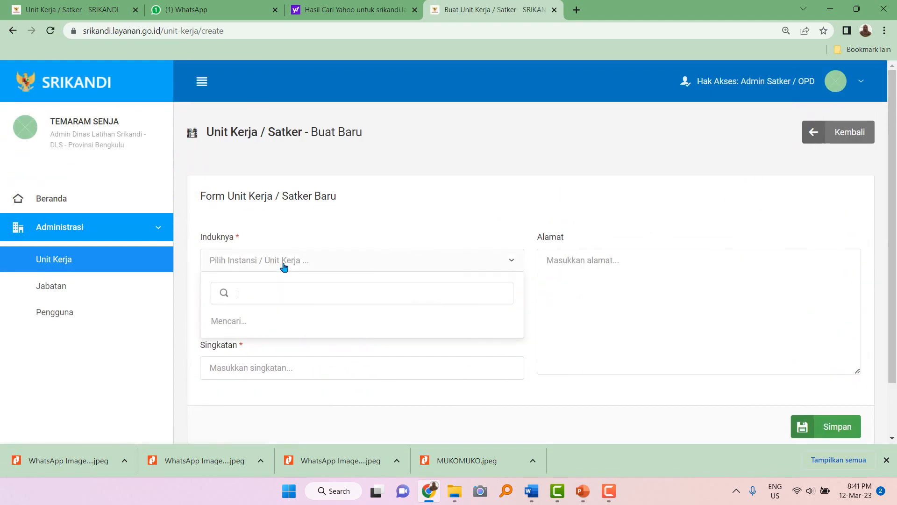
text(SU)
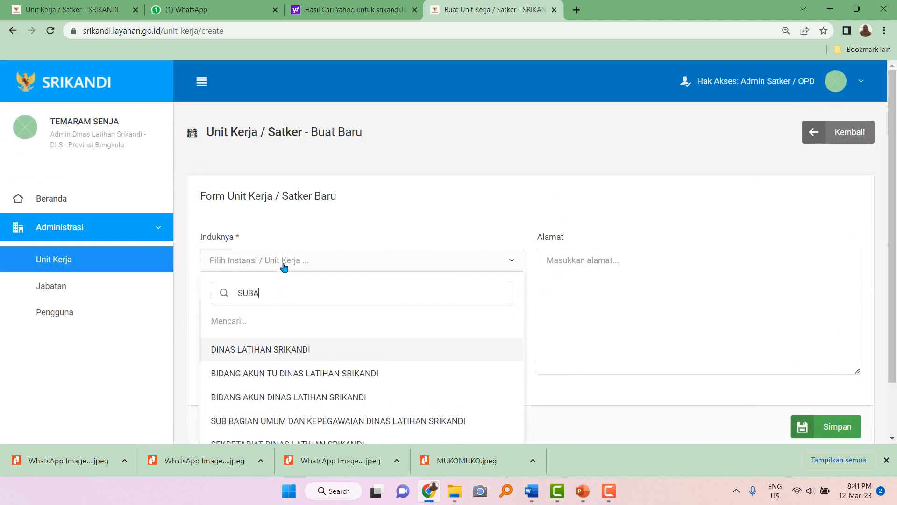
text(BA)
key(BackSpace)
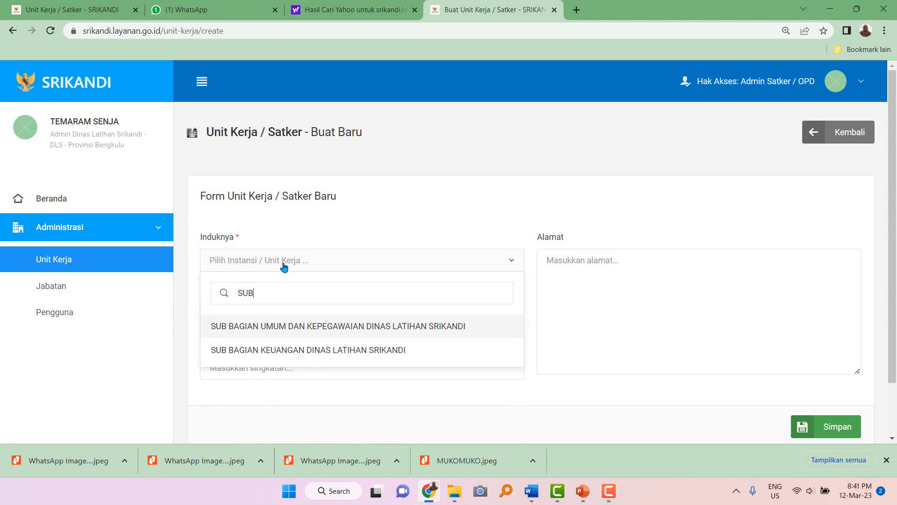
click(297, 327)
Name it KELOMPOK PENGAMANAN KANTOR with abbreviation DLS.01.1.1 and save.
scroll(294, 323, down, 1)
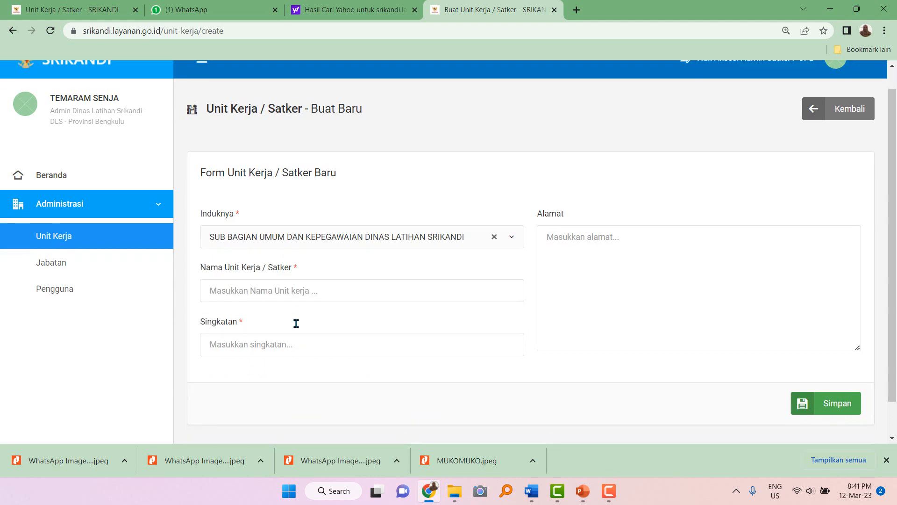
click(281, 254)
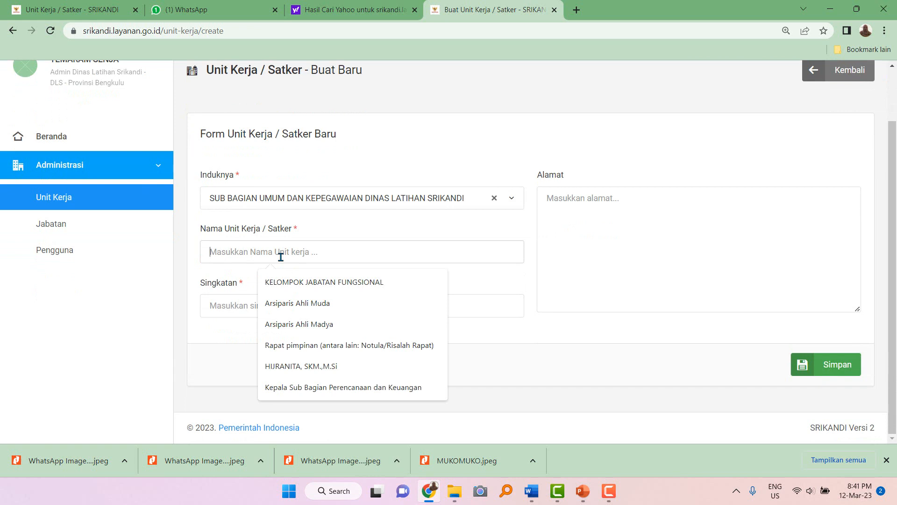
text(KELOMPOK)
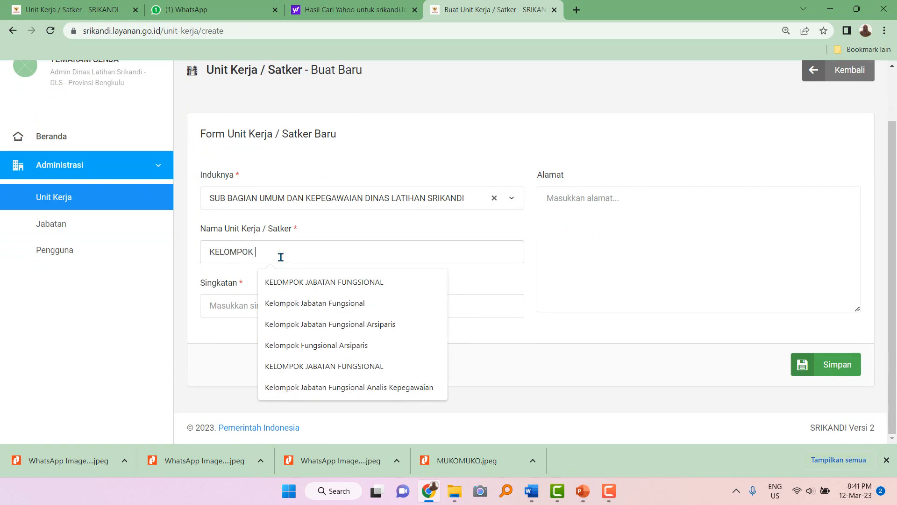
text( PENGAMANAN KANTOR)
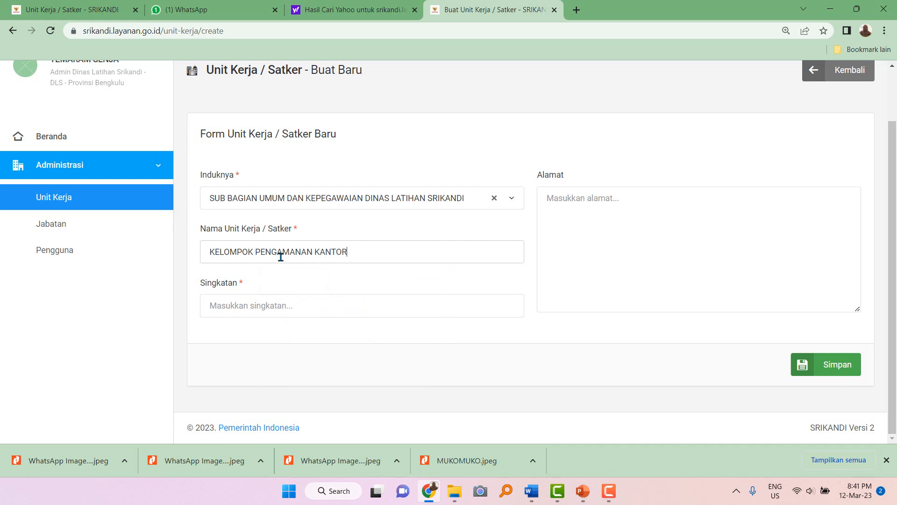
click(246, 311)
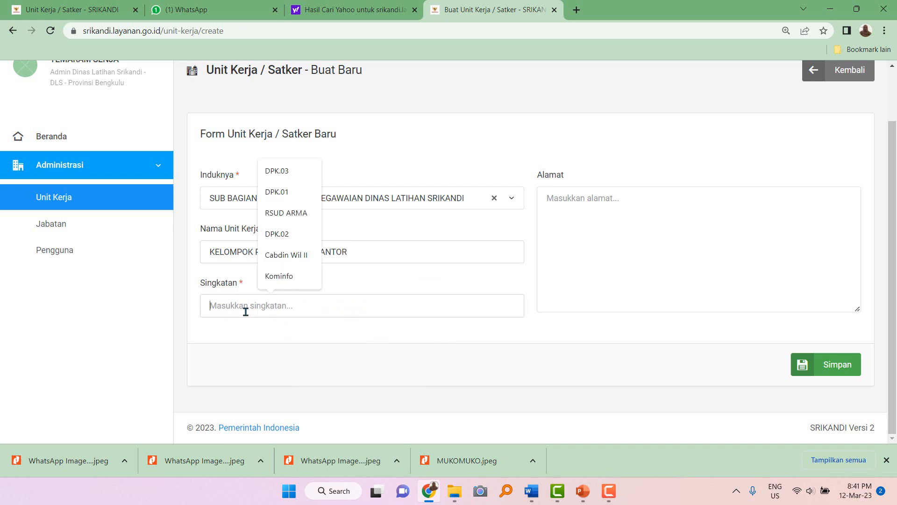
text(DLS.)
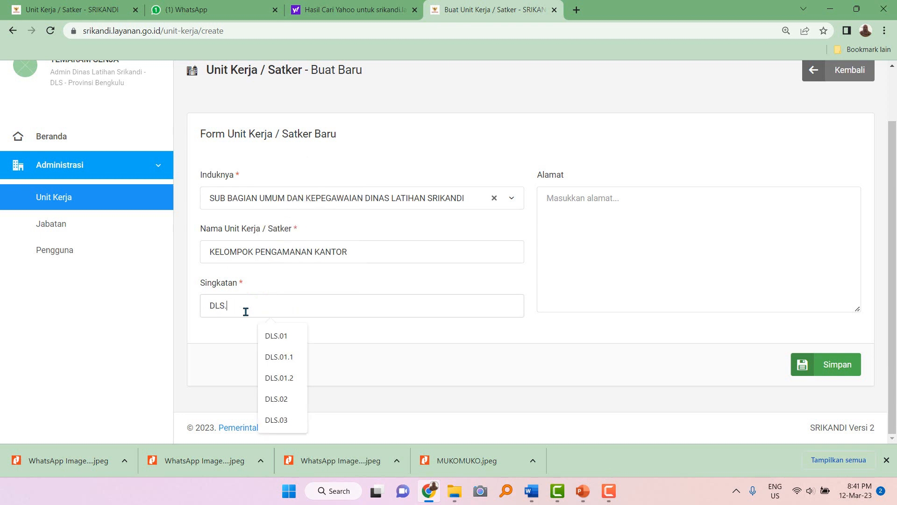
text(01.1.1)
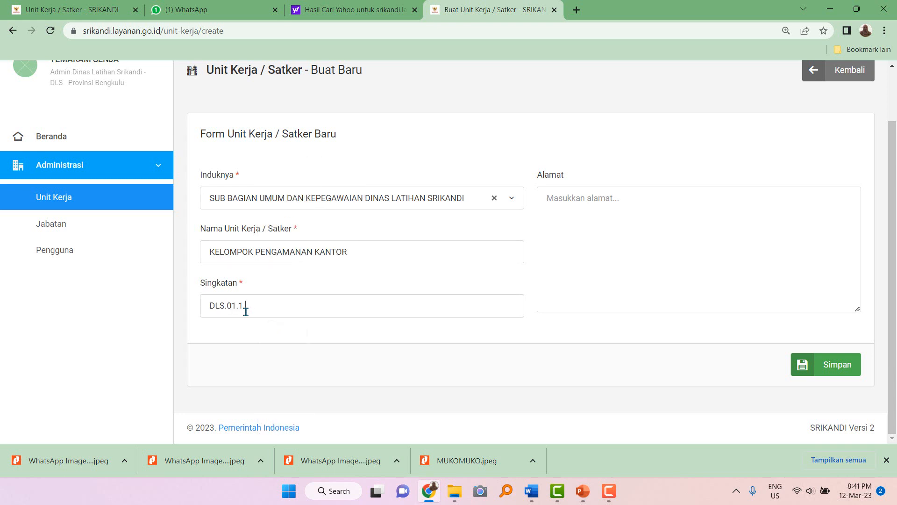
click(836, 365)
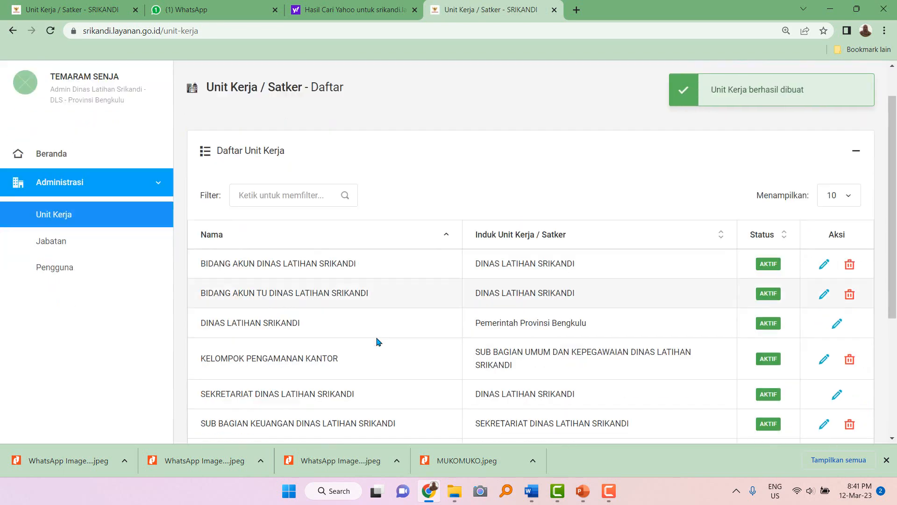
Expand the Bagan Unit Kerja chart through DINAS LATIHAN SRIKANDI, SEKRETARIAT and SUB BAGIAN UMUM.
scroll(377, 342, down, 5)
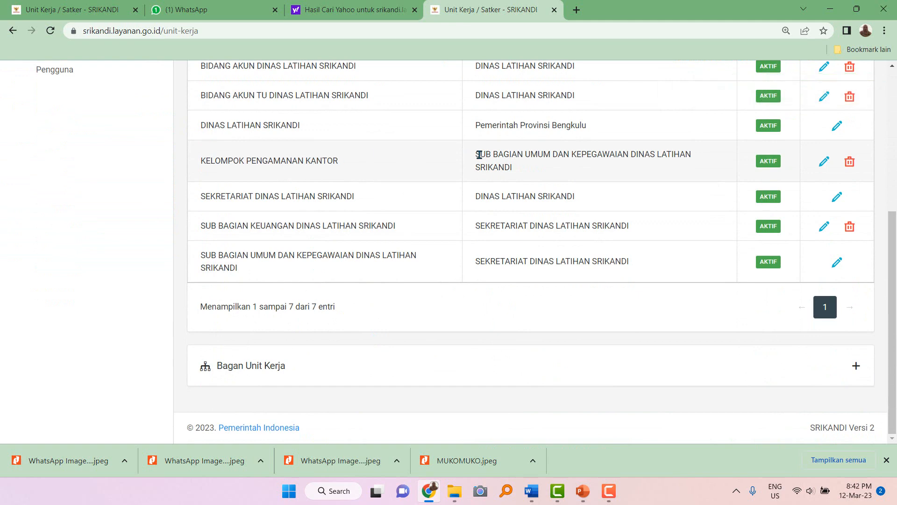
drag(479, 154, 520, 168)
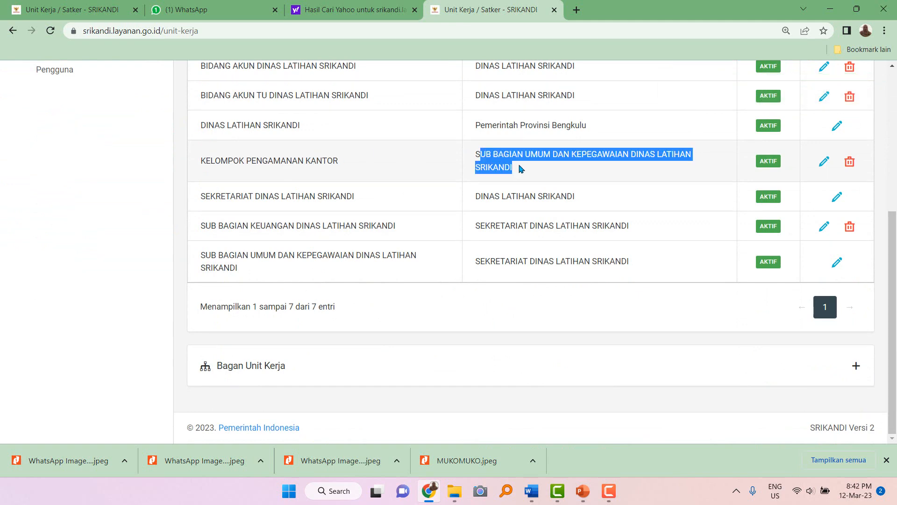
click(473, 156)
click(264, 372)
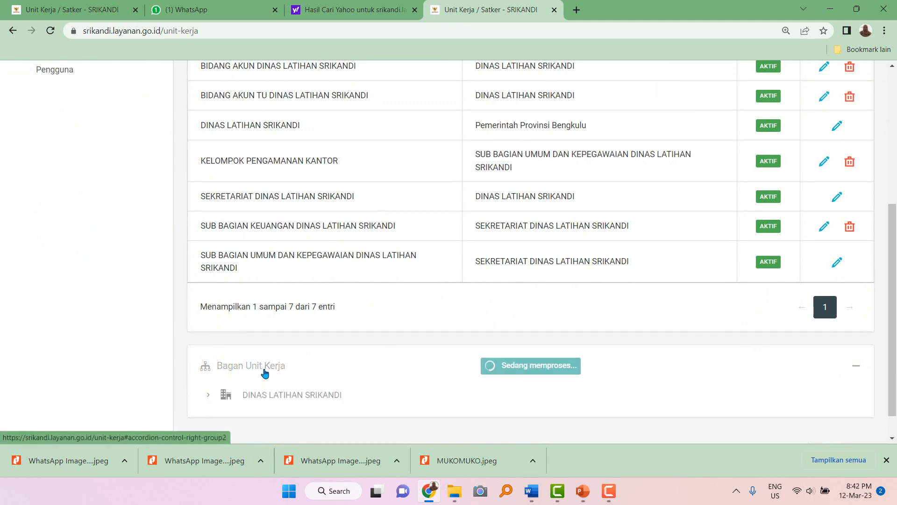
scroll(264, 372, down, 1)
click(208, 364)
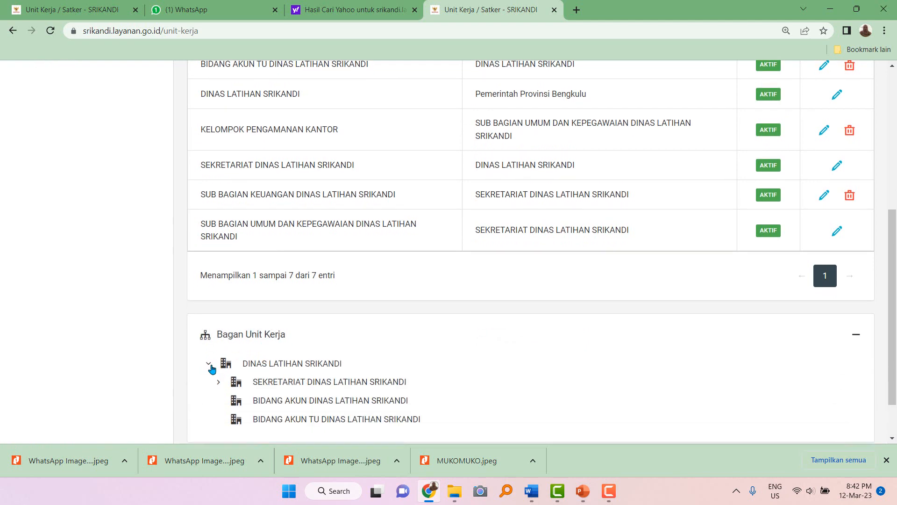
scroll(211, 369, down, 1)
click(221, 328)
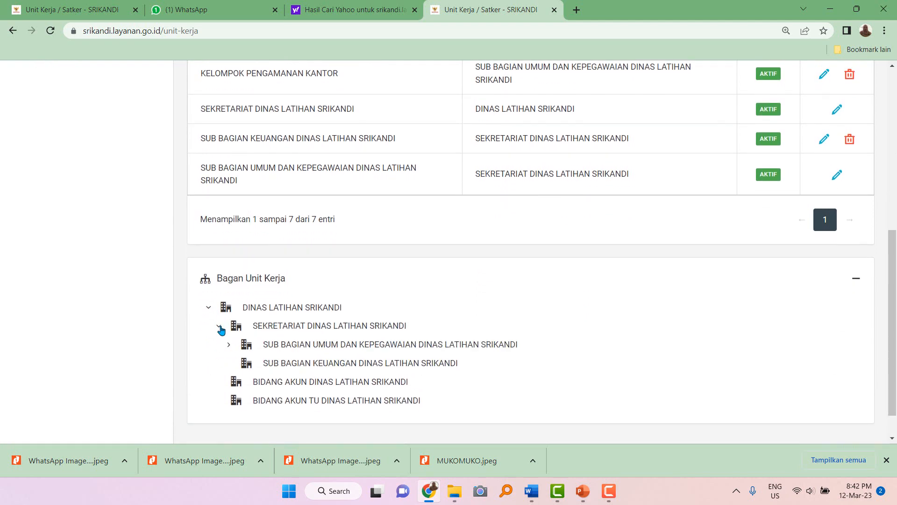
click(229, 345)
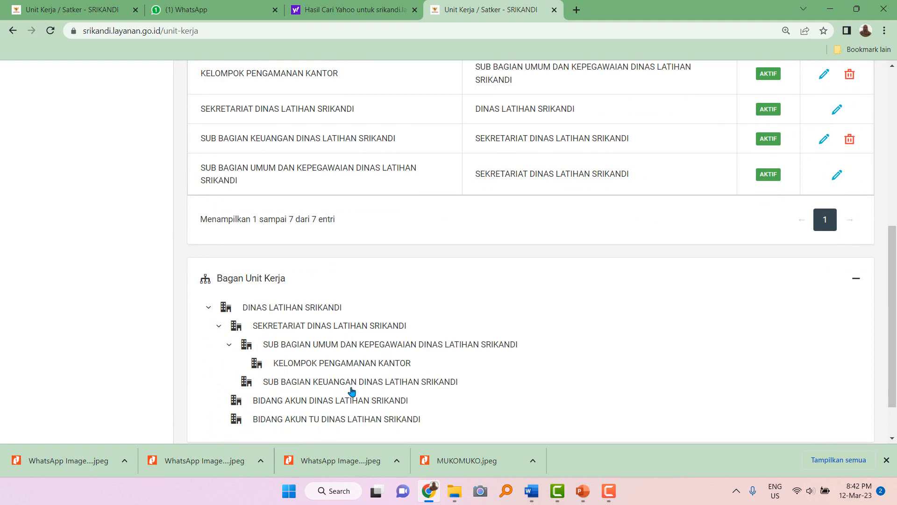
scroll(352, 391, up, 7)
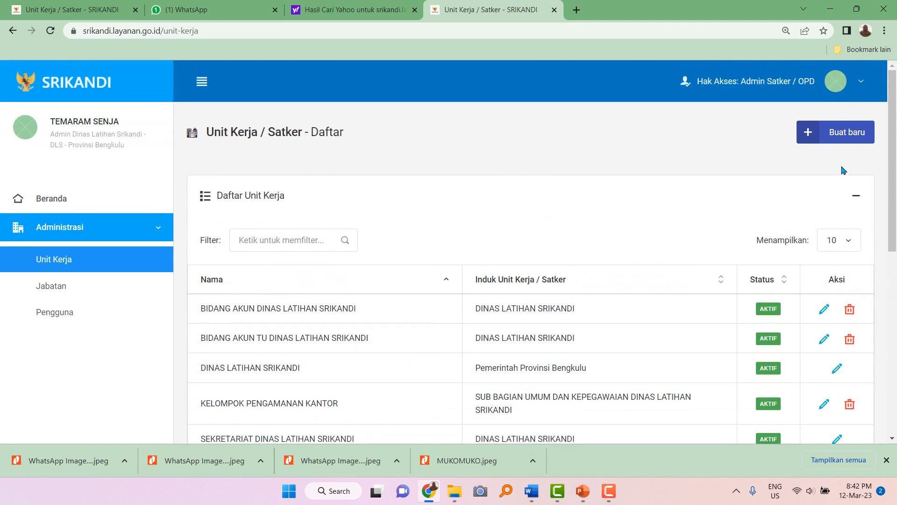
Create work unit KASIR PENERIMAAN DINAS LATIHAN SRIKANDI (DLS.01.2.1) under SUB BAGIAN KEUANGAN and save it.
click(843, 137)
click(247, 266)
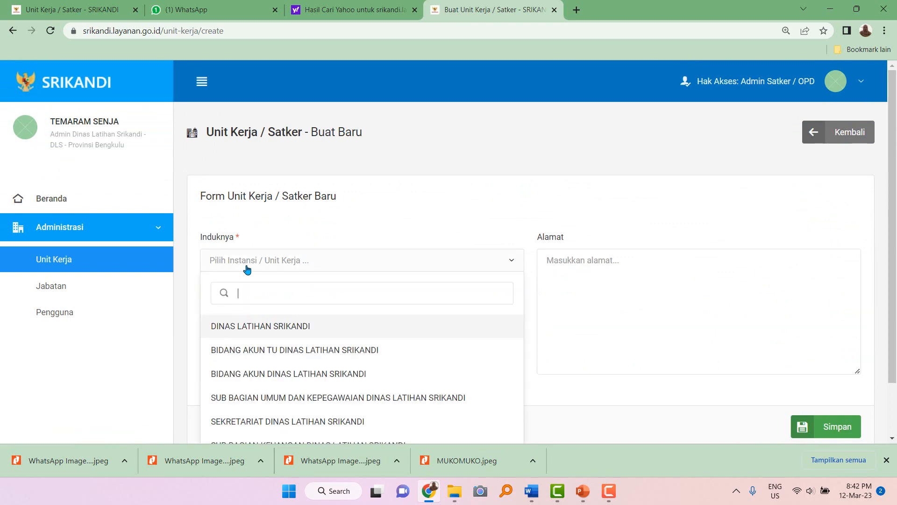
text(KE)
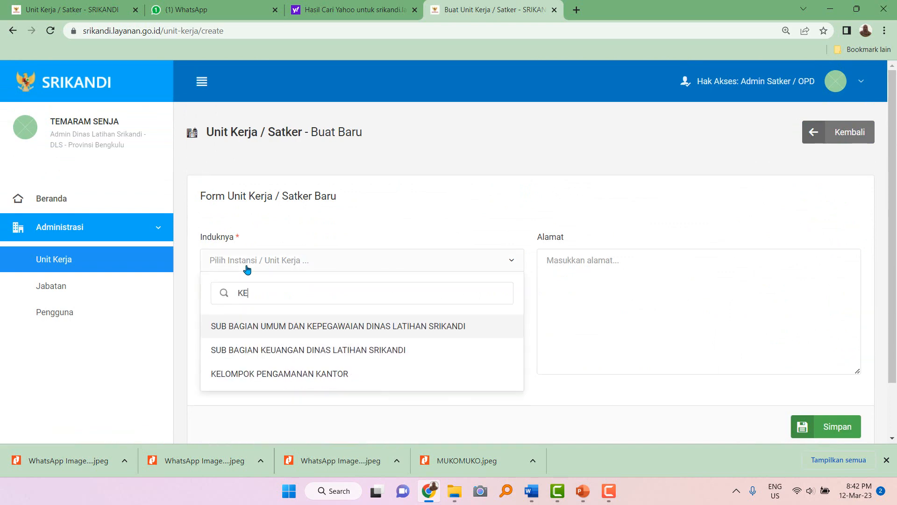
click(293, 351)
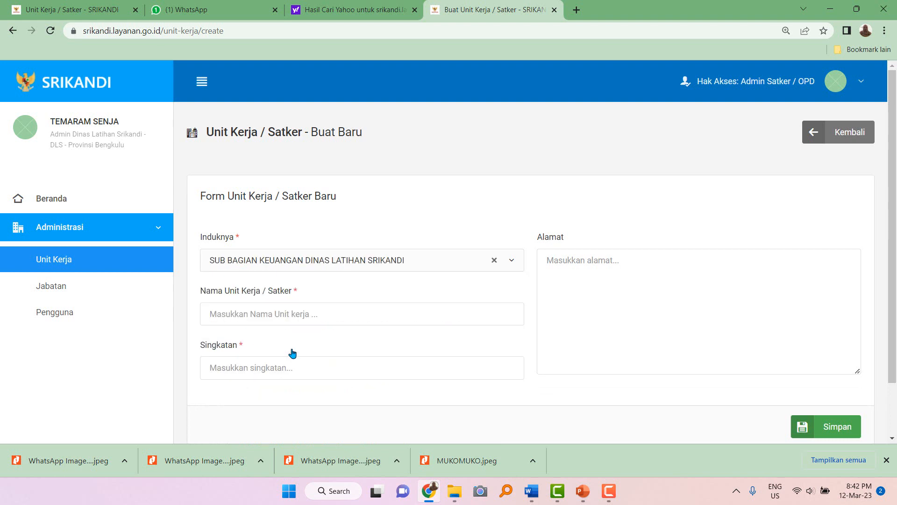
click(267, 314)
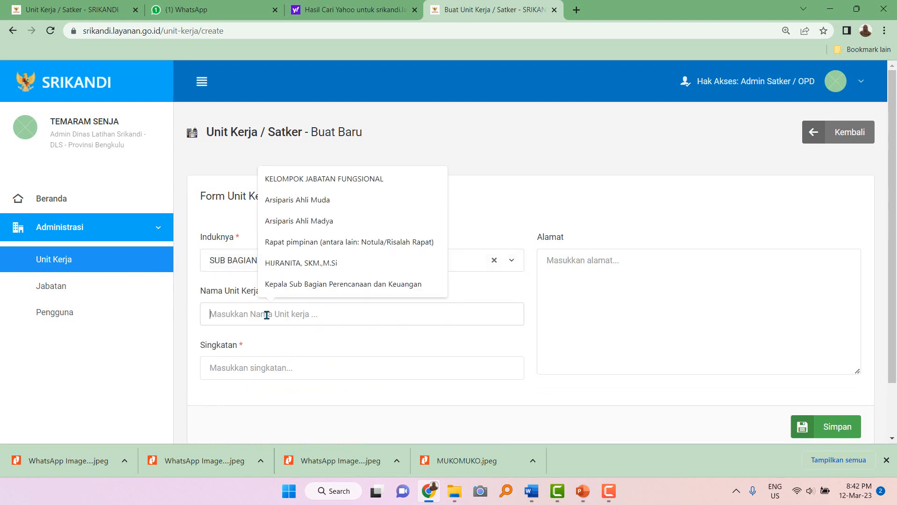
text(KASIR PENERIMAAN)
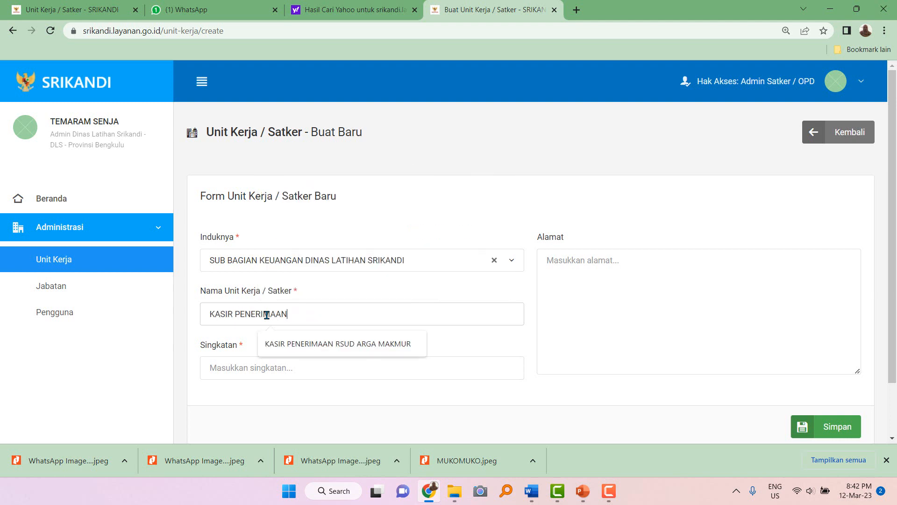
text( DINAS LATIHAN SRIKANDI)
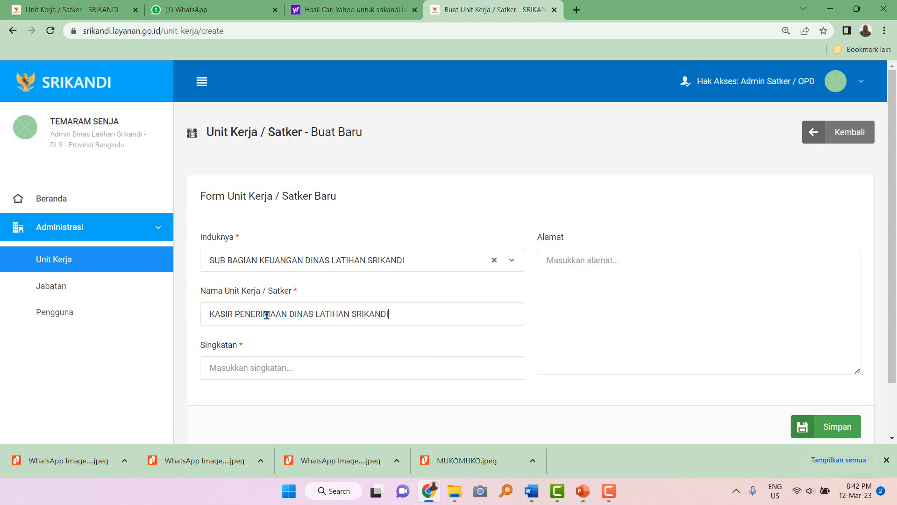
click(240, 367)
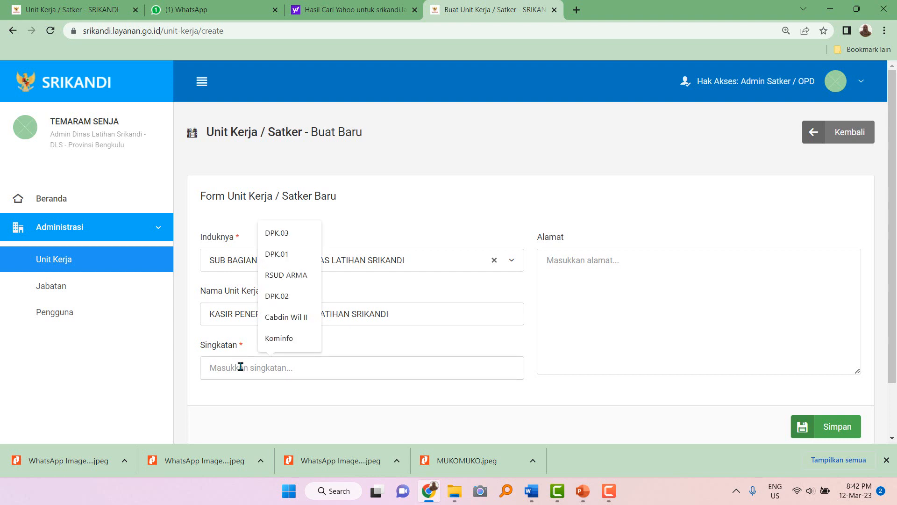
text(DLS.0)
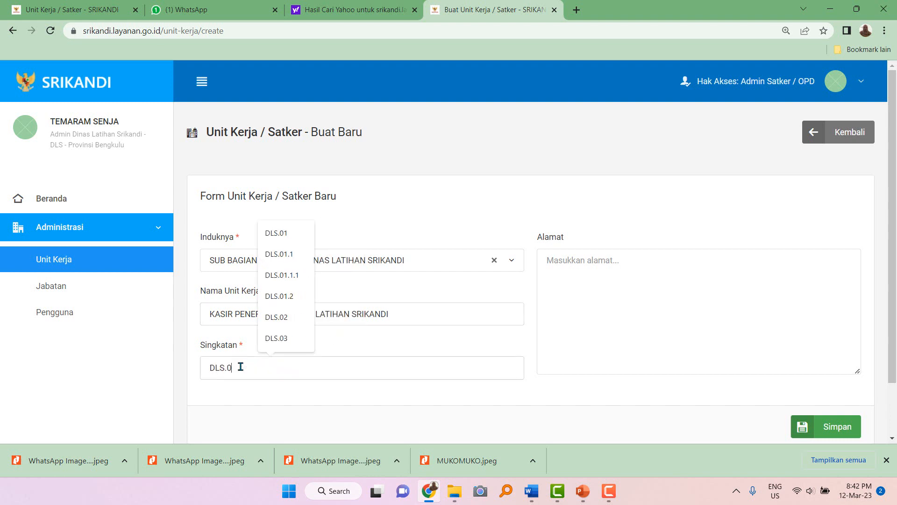
text(1.1)
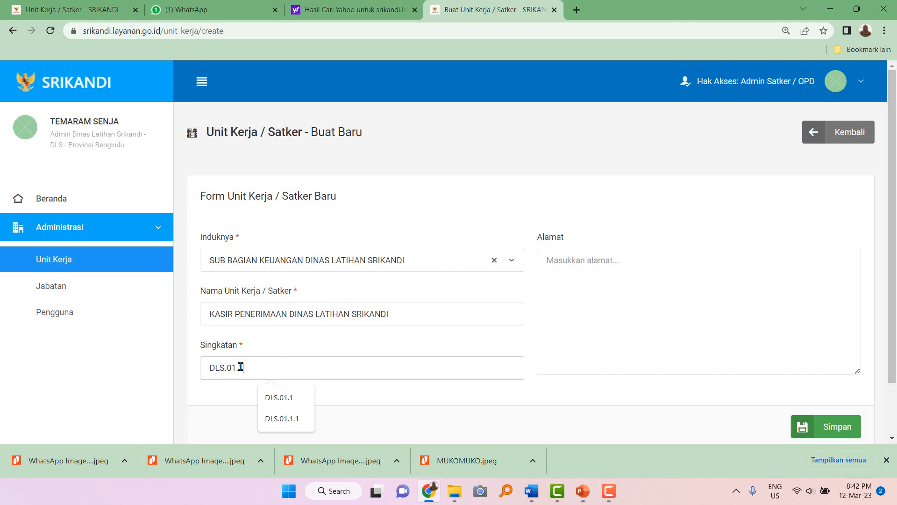
key(BackSpace)
text(2)
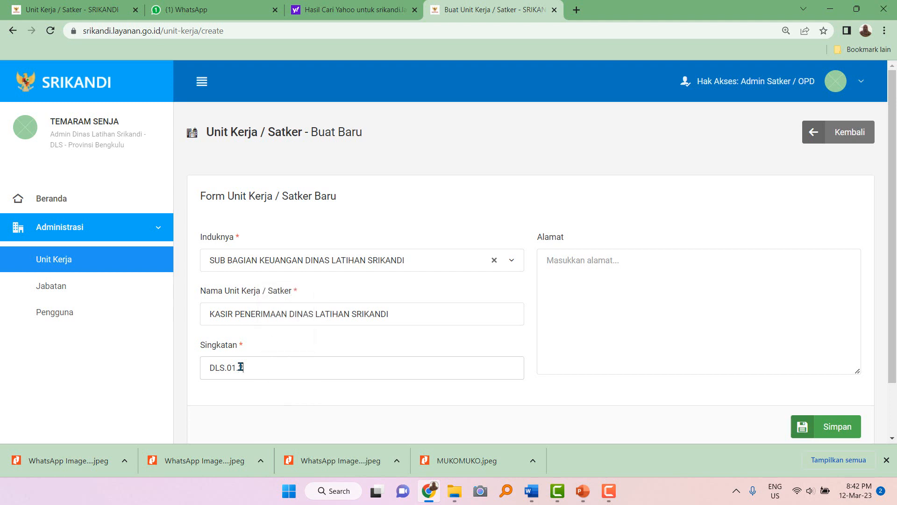
text(.1)
click(822, 427)
Expand the Bagan Unit Kerja tree down to KELOMPOK PENGAMANAN KANTOR and KASIR PENERIMAAN.
scroll(351, 380, down, 4)
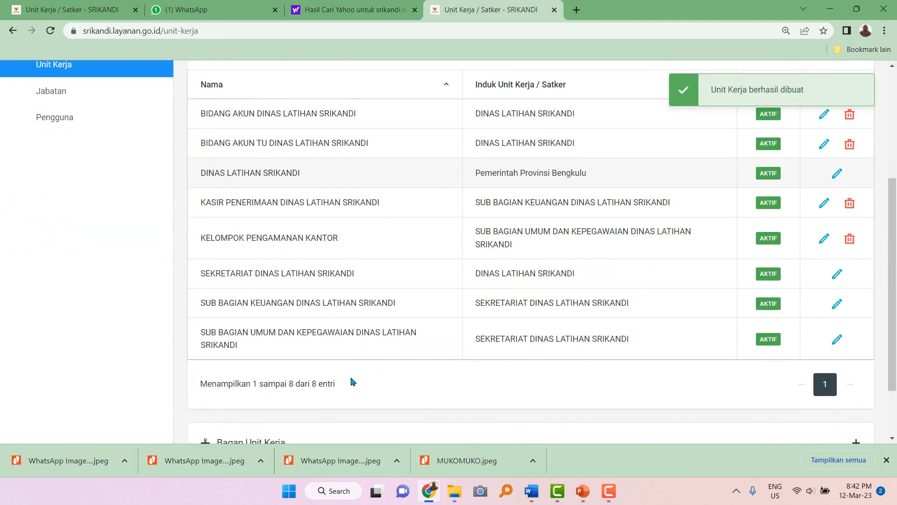
scroll(205, 402, down, 2)
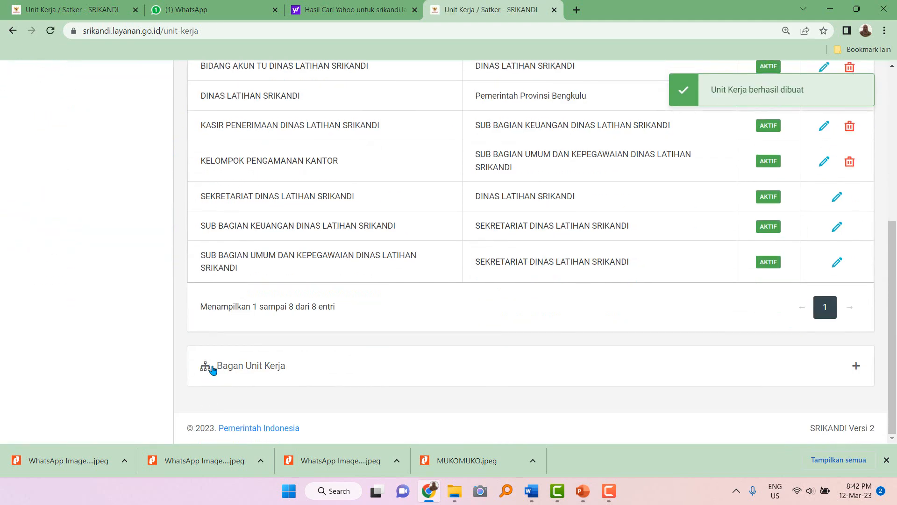
click(206, 366)
scroll(209, 368, down, 1)
click(209, 367)
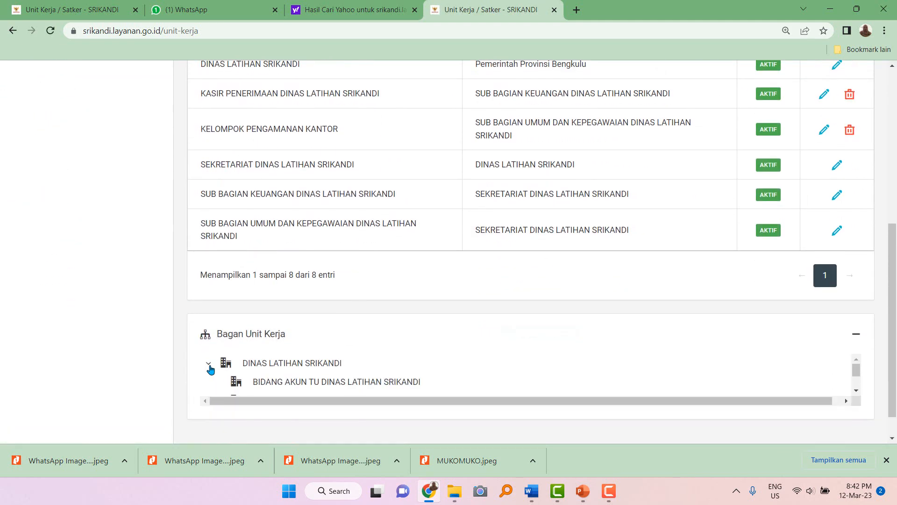
scroll(210, 370, down, 1)
click(217, 364)
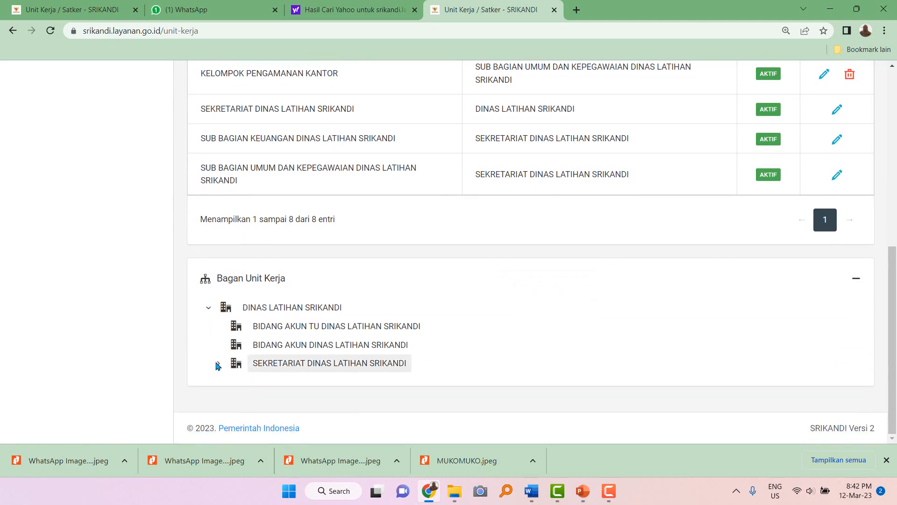
scroll(220, 367, down, 1)
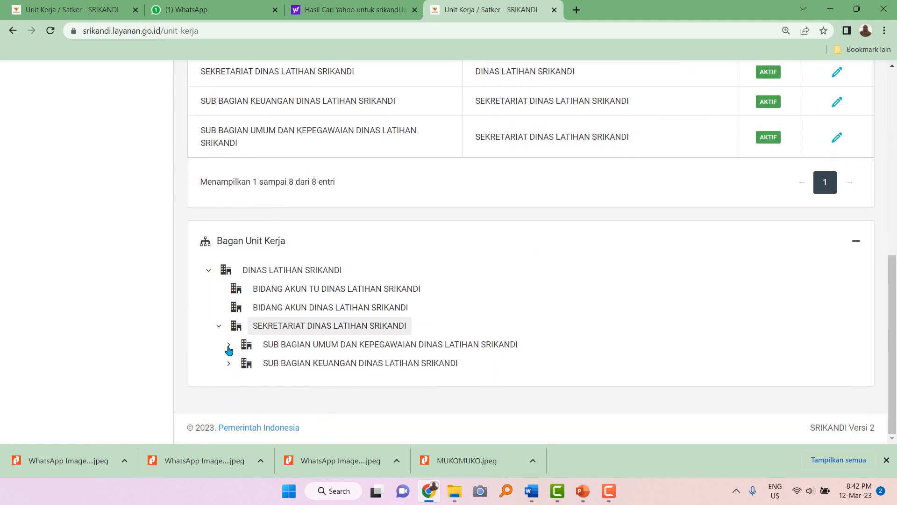
click(229, 346)
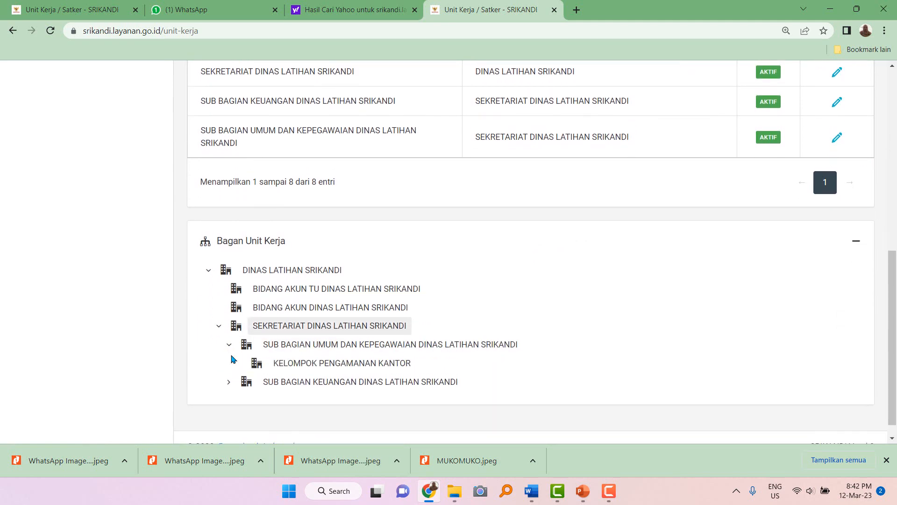
click(229, 382)
Select 'DINAS LATIHAN SRIKANDI' in the SEKRETARIAT unit's name to copy it.
scroll(230, 386, down, 1)
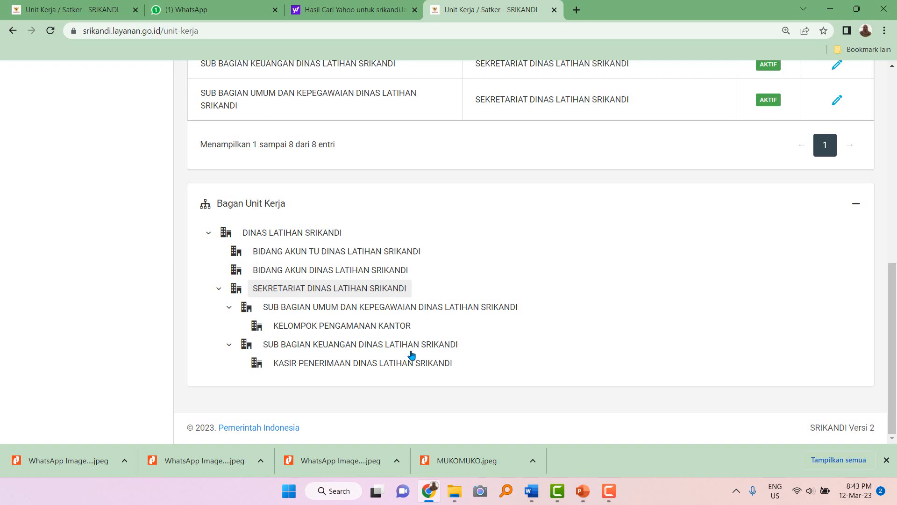
scroll(400, 359, up, 4)
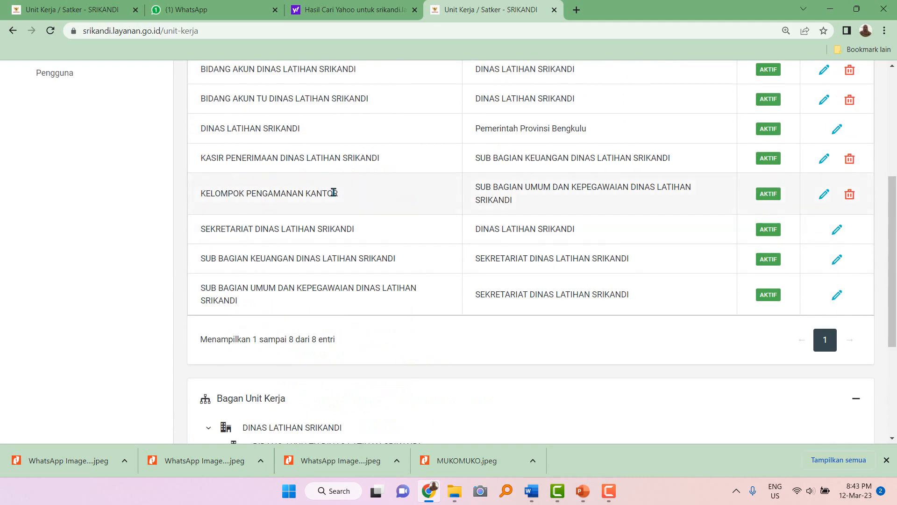
drag(257, 230, 357, 233)
key(ctrl+c)
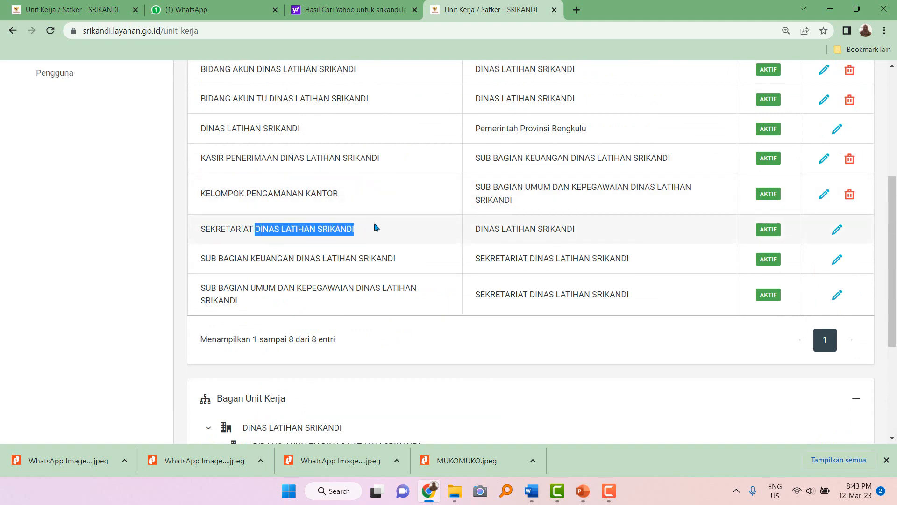
Try pasting DINAS LATIHAN SRIKANDI into KELOMPOK PENGAMANAN KANTOR's name, then undo and leave unsaved.
click(824, 195)
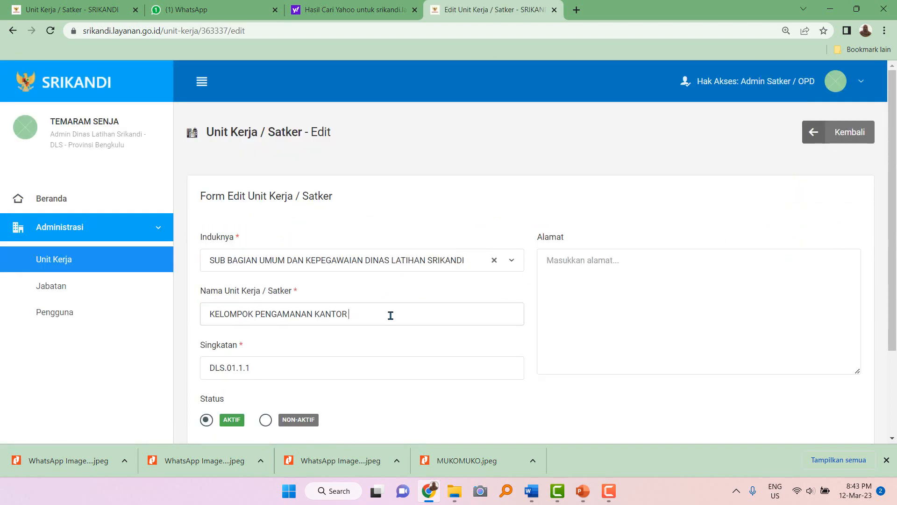
click(391, 315)
key(ctrl+v)
key(ctrl+z)
click(839, 140)
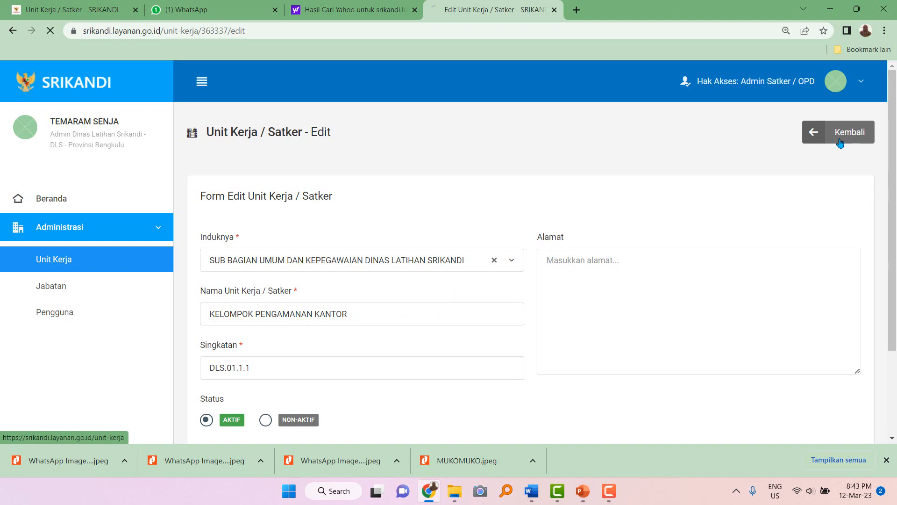
Append ' DINAS LATIHAN SRIKANDI' to the KELOMPOK PENGAMANAN KANTOR name and save with Perbarui.
scroll(566, 337, down, 2)
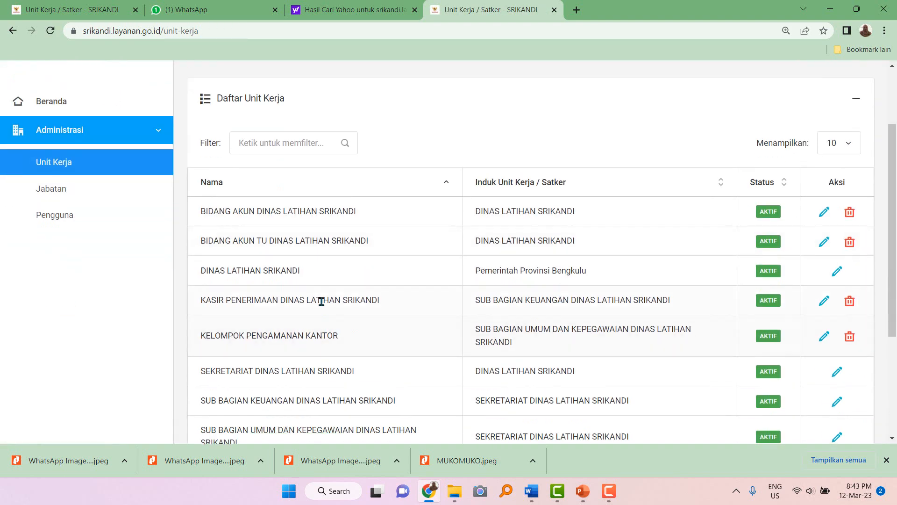
scroll(320, 321, down, 2)
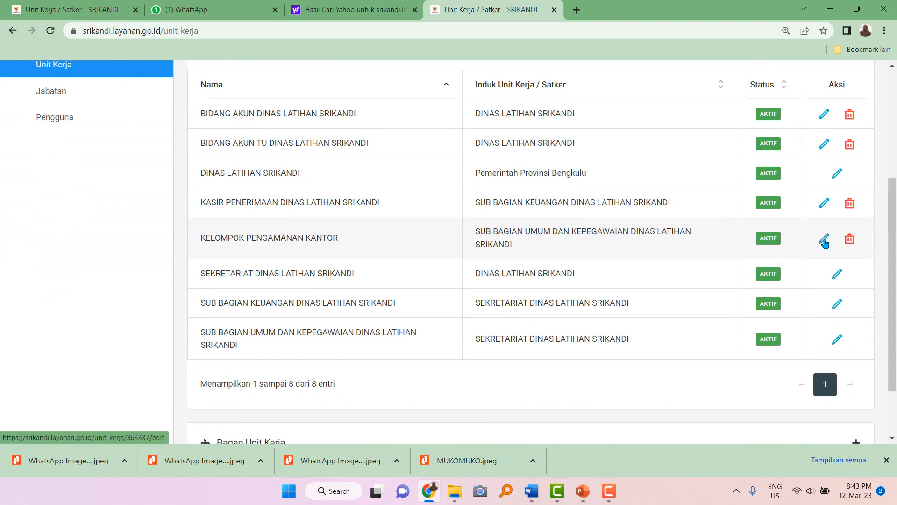
click(825, 242)
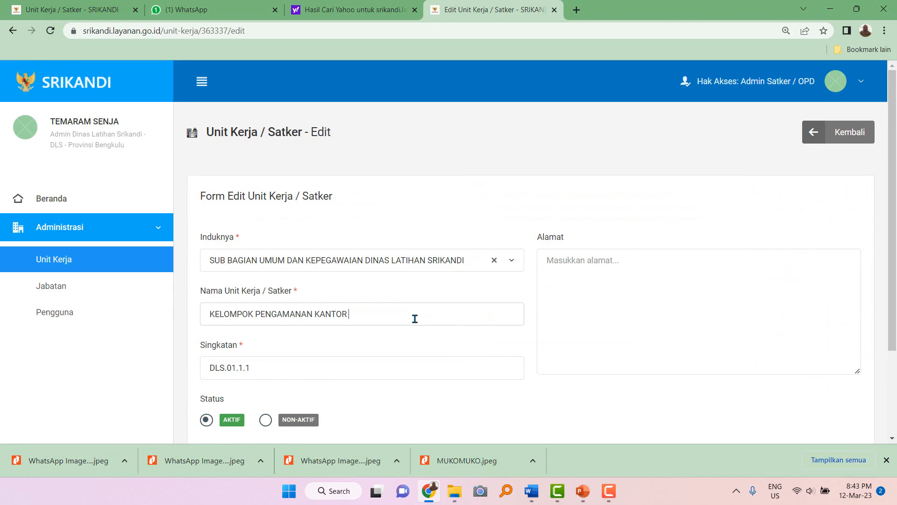
key(ctrl+v)
scroll(415, 319, down, 2)
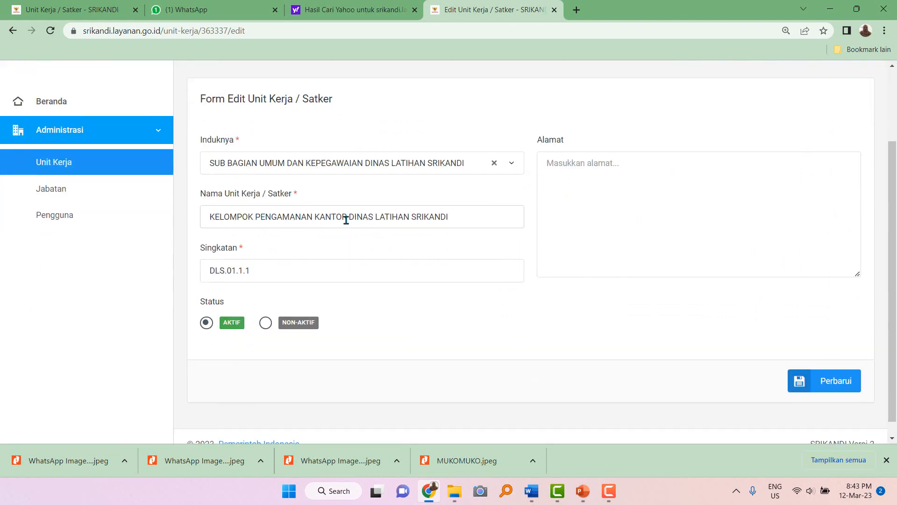
drag(351, 217, 465, 214)
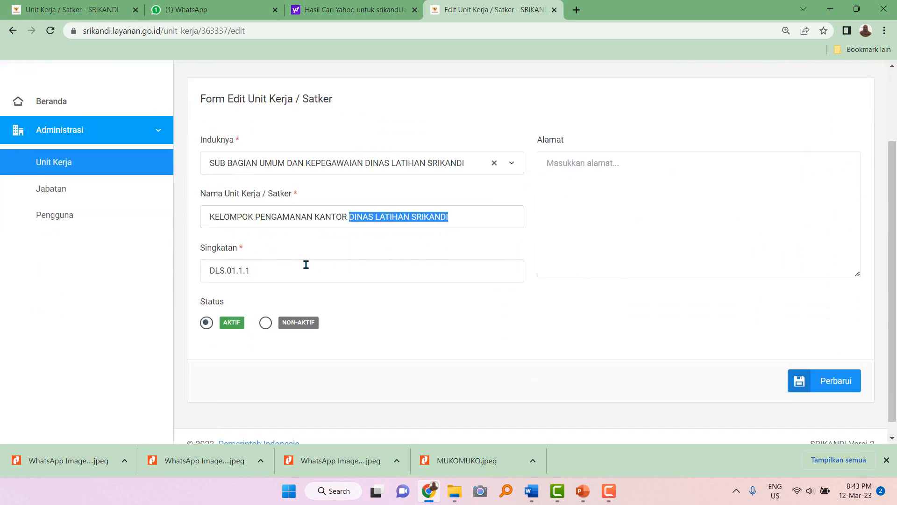
click(339, 265)
click(833, 383)
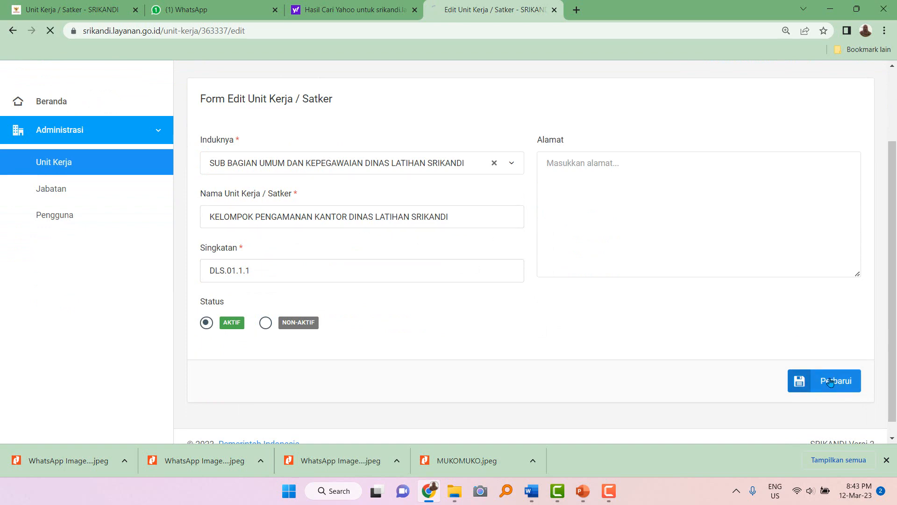
scroll(381, 350, down, 4)
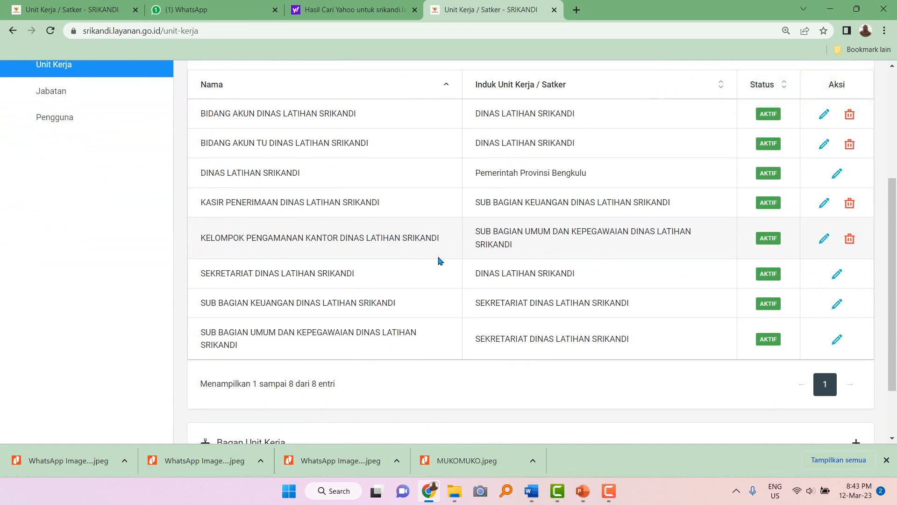
Review the eight work units and SUB BAGIAN KEUANGAN's parent, then go to the Jabatan list.
scroll(315, 294, down, 2)
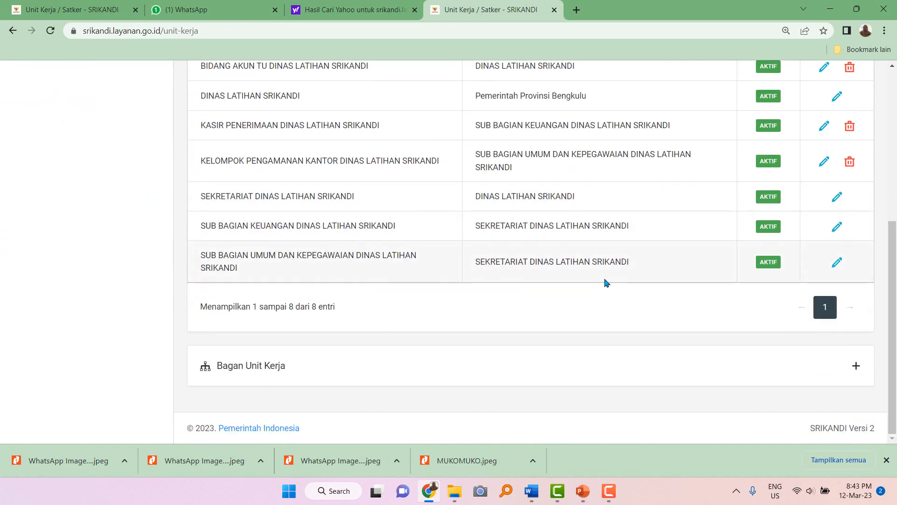
scroll(605, 283, up, 2)
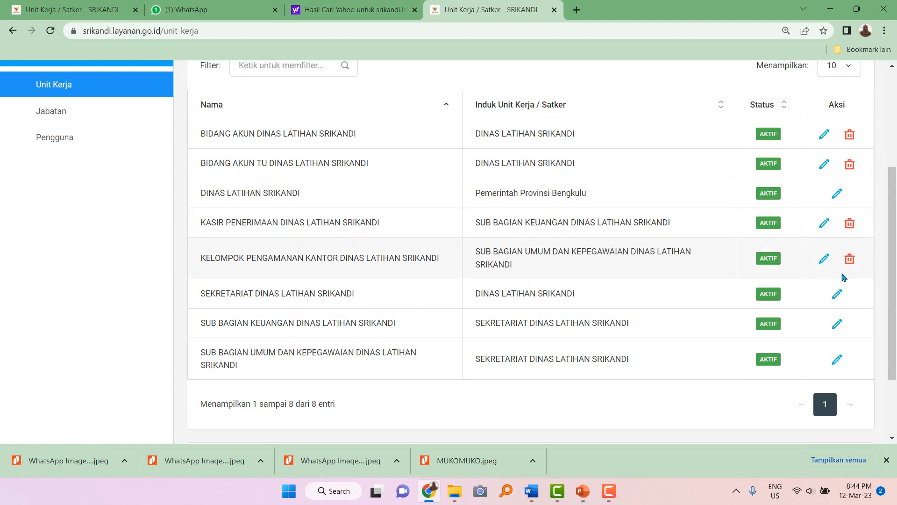
scroll(639, 304, up, 2)
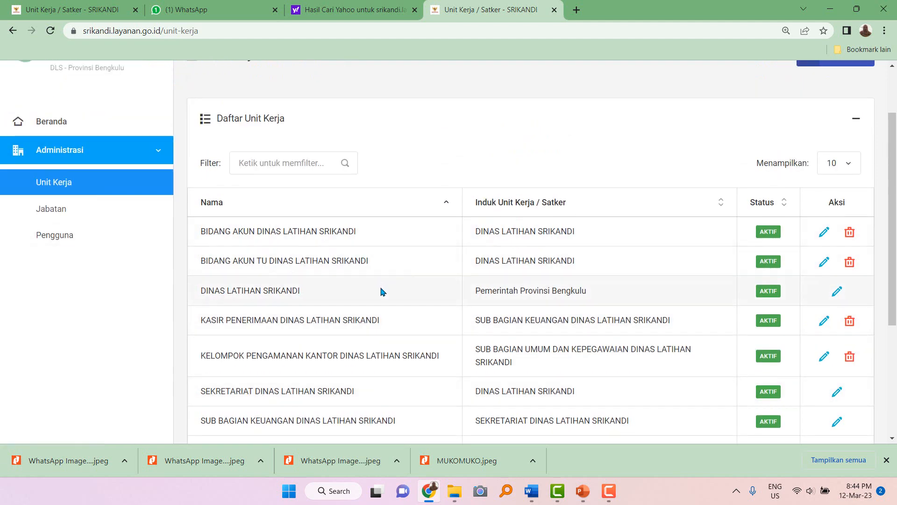
scroll(382, 292, down, 2)
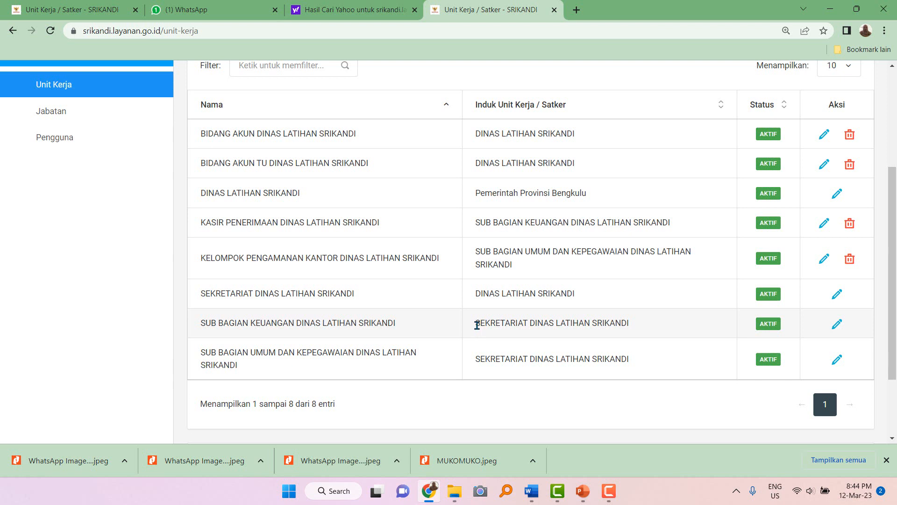
drag(476, 322, 639, 317)
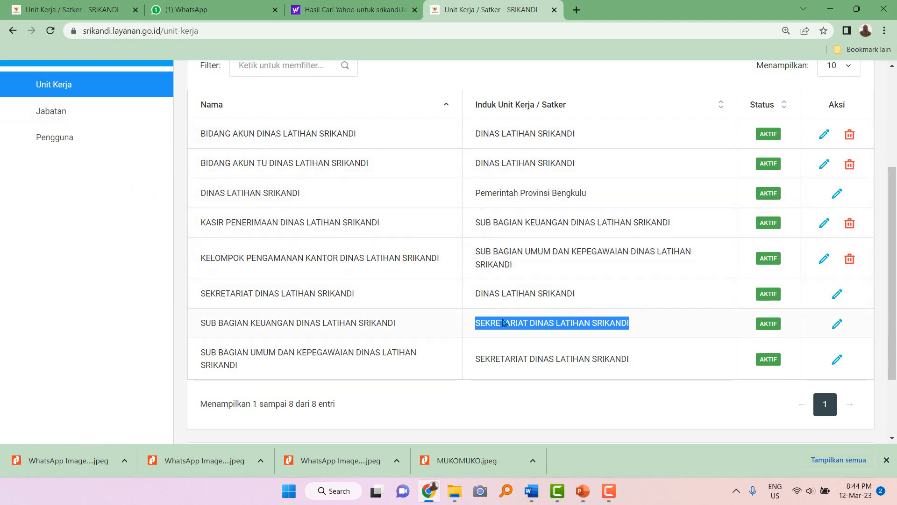
drag(237, 135, 492, 361)
click(493, 360)
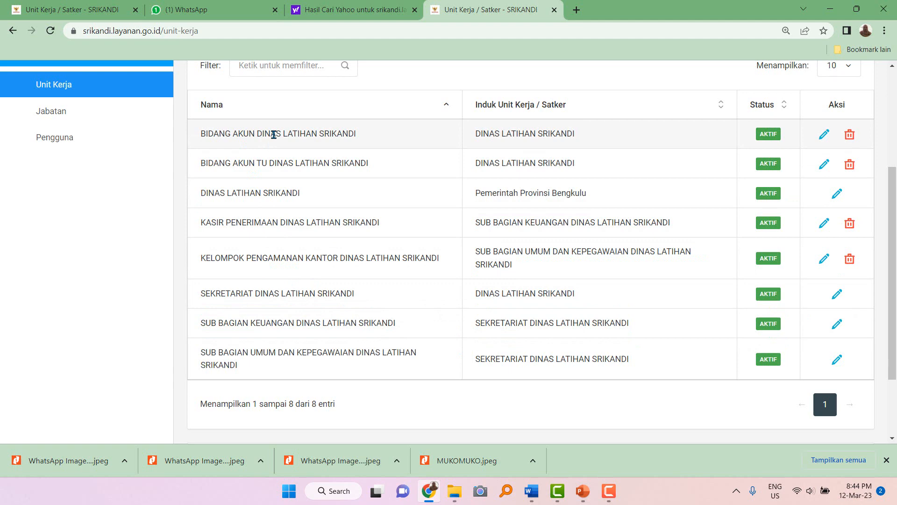
click(75, 115)
scroll(280, 286, down, 1)
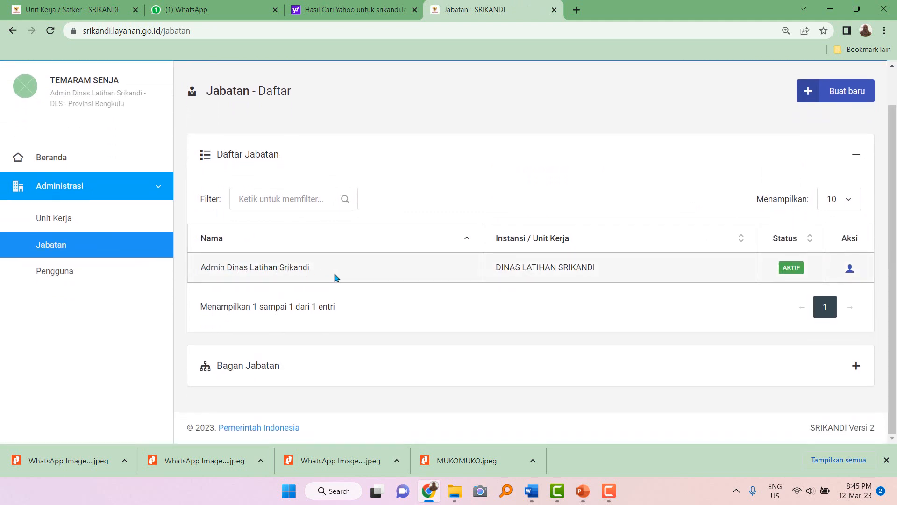
click(583, 491)
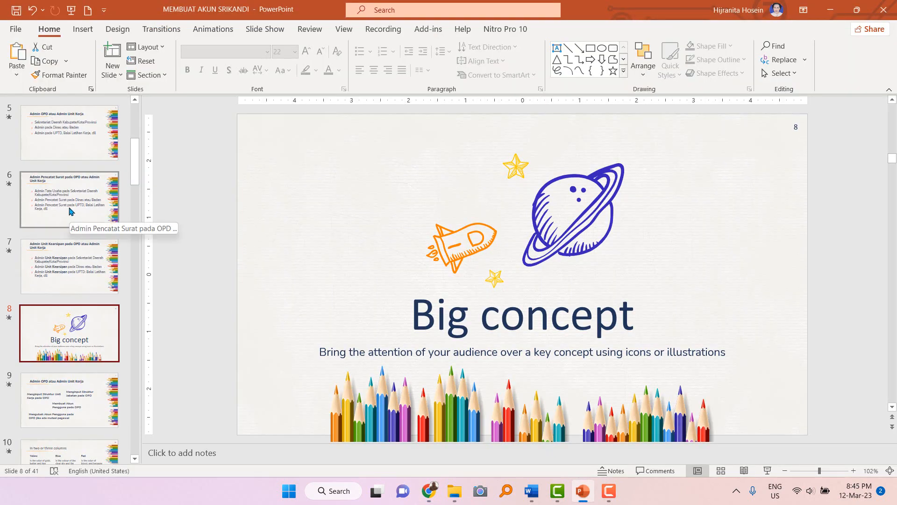
scroll(71, 231, up, 2)
click(76, 248)
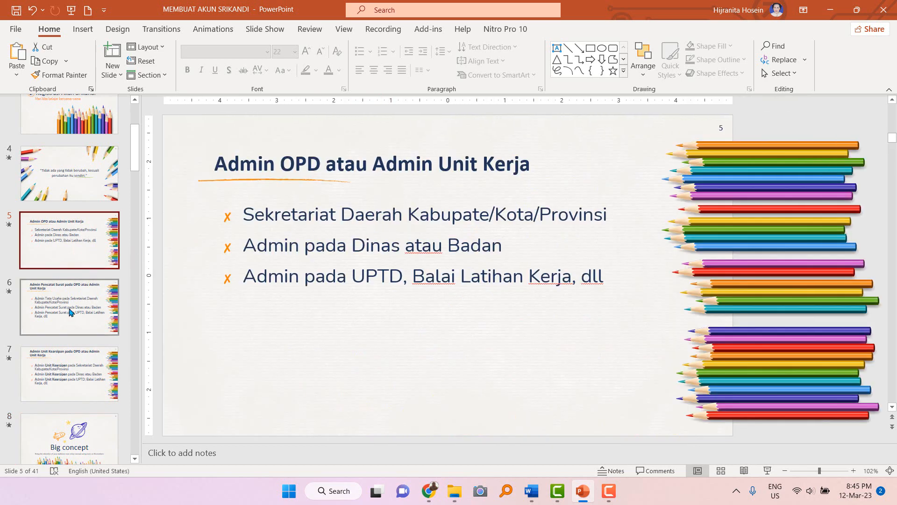
click(70, 311)
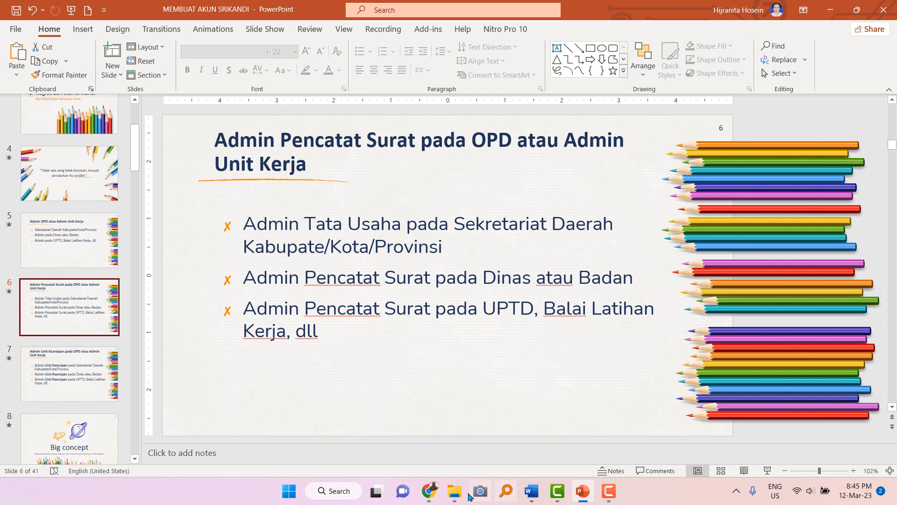
click(429, 490)
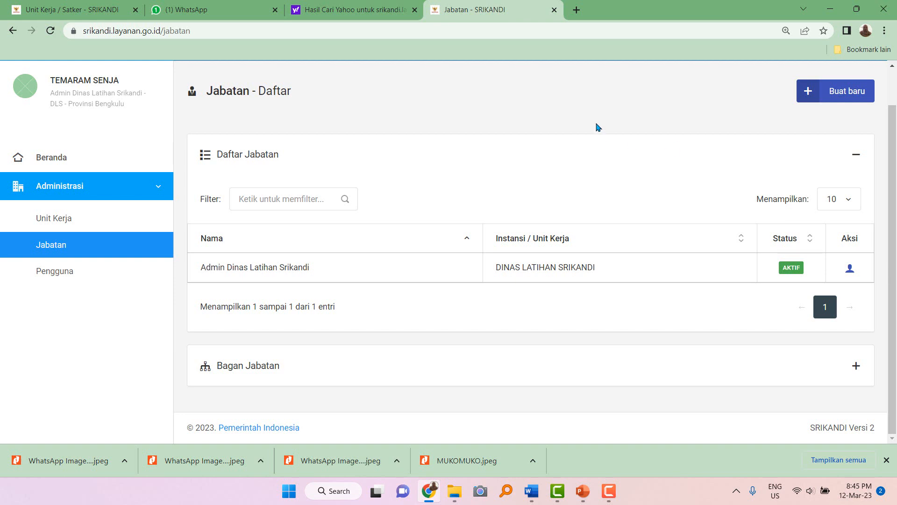
Save a new position 'Admin Tata Usaha Dinas Latihan Srikandi' with unit DINAS LATIHAN SRIKANDI.
click(844, 93)
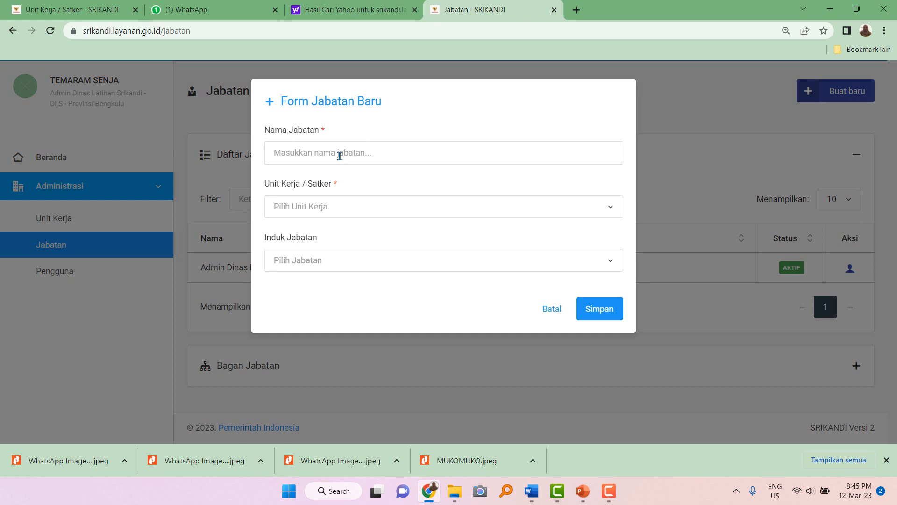
click(339, 156)
text(A)
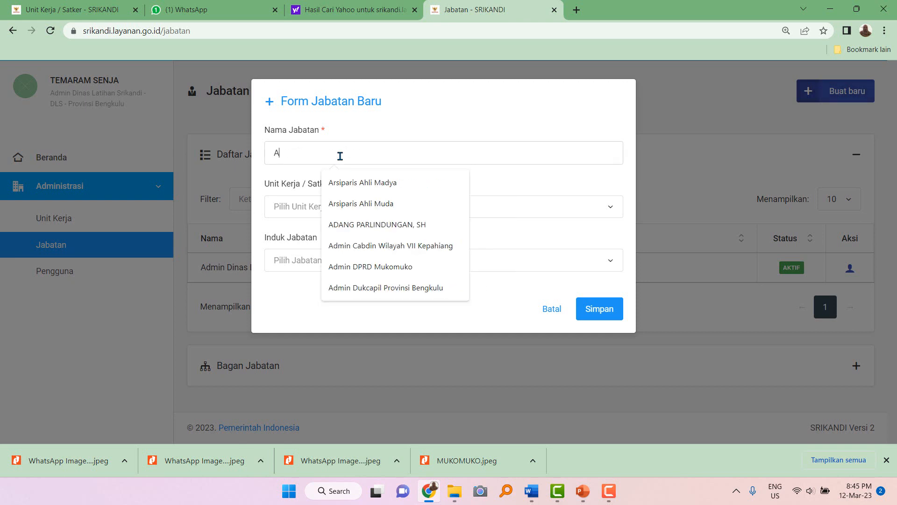
text(dmin Tata Usaha)
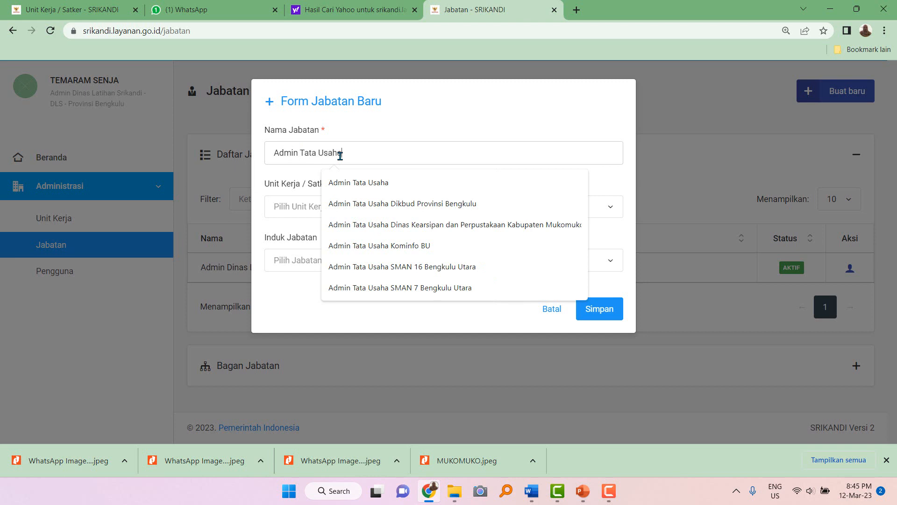
text( Dinas L)
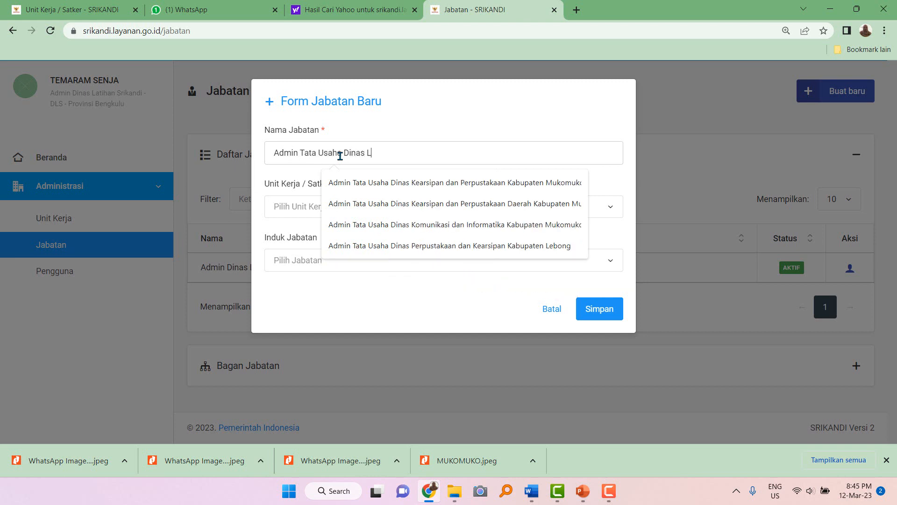
text(atihan Srikandi)
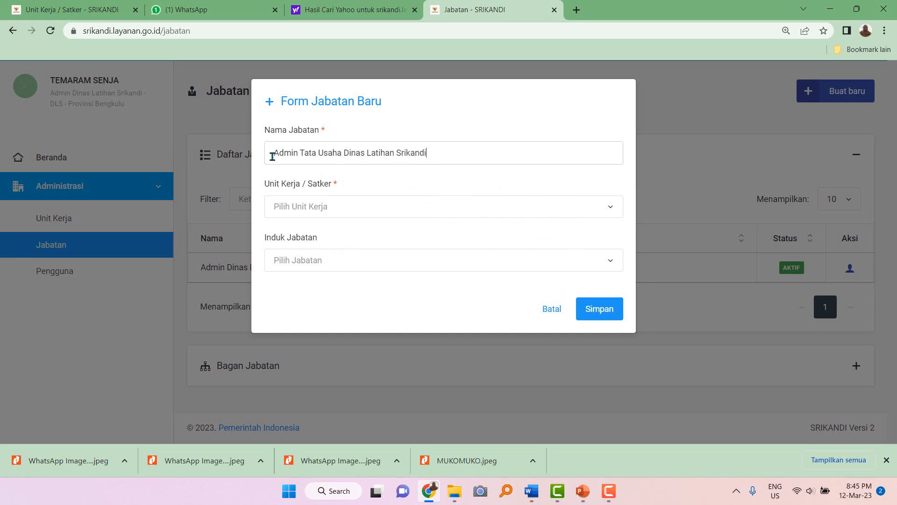
click(329, 208)
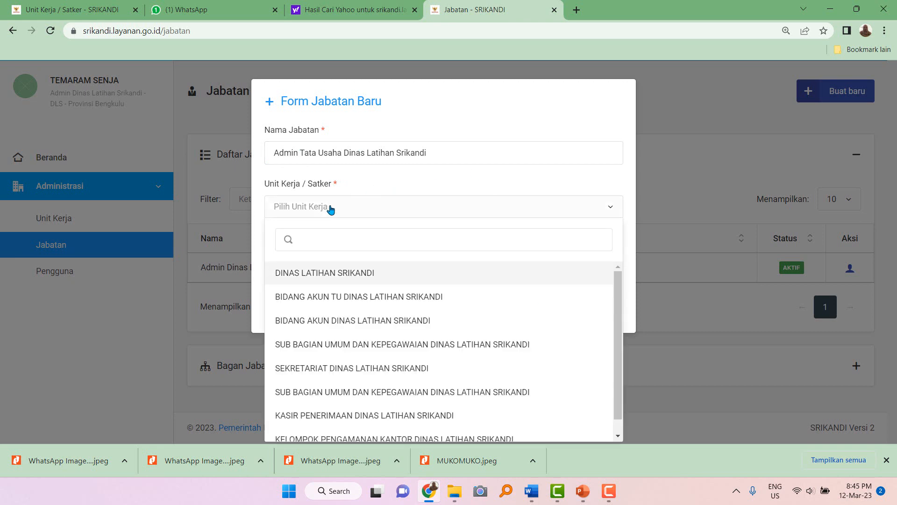
click(328, 273)
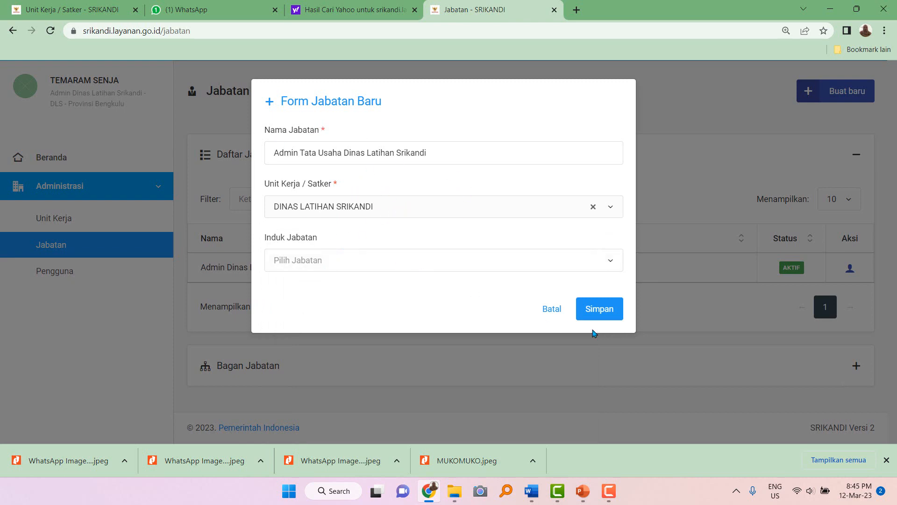
click(599, 310)
scroll(532, 327, down, 1)
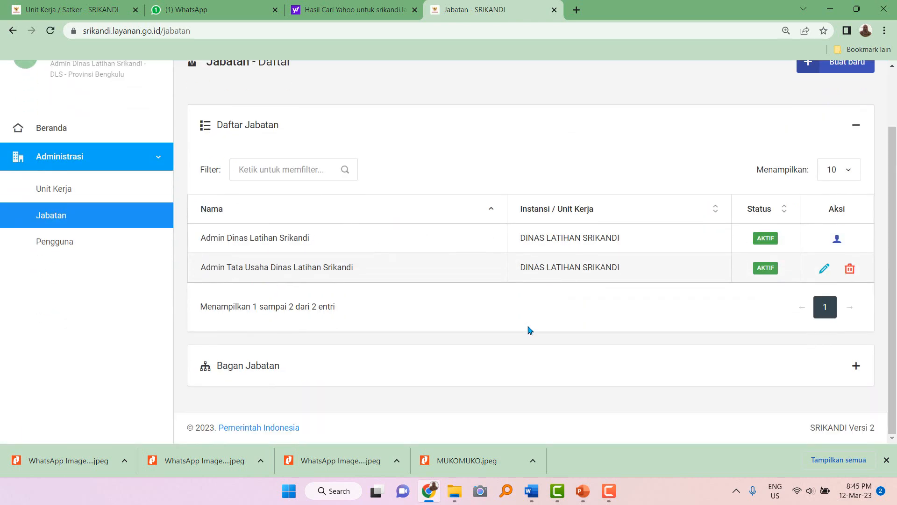
scroll(809, 178, up, 2)
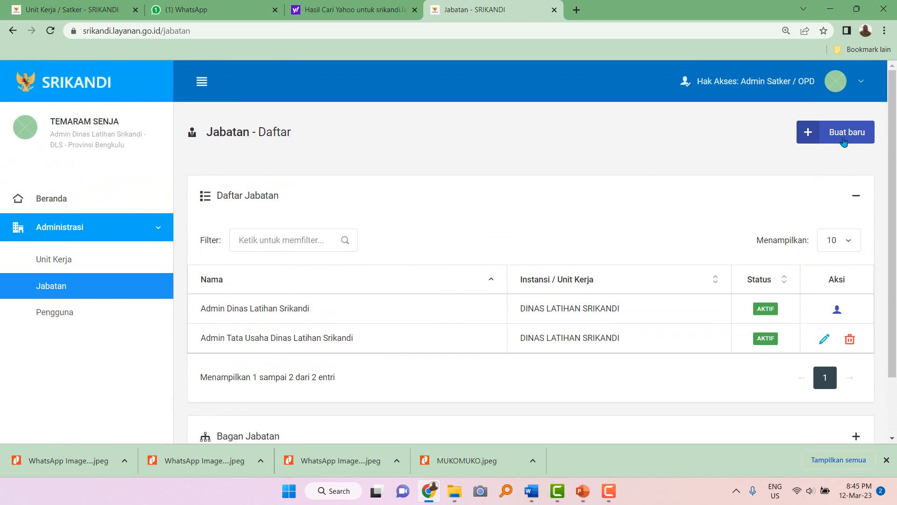
Save 'Admin Unit Kearsipan Dinas Latihan Srikandi', adapted from the suggested name, under DINAS LATIHAN SRIKANDI.
click(847, 139)
click(337, 152)
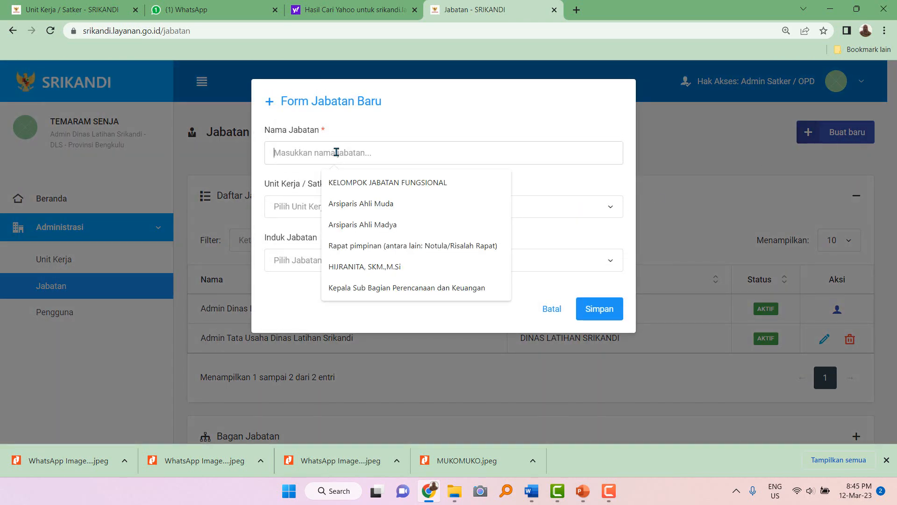
text(Admin)
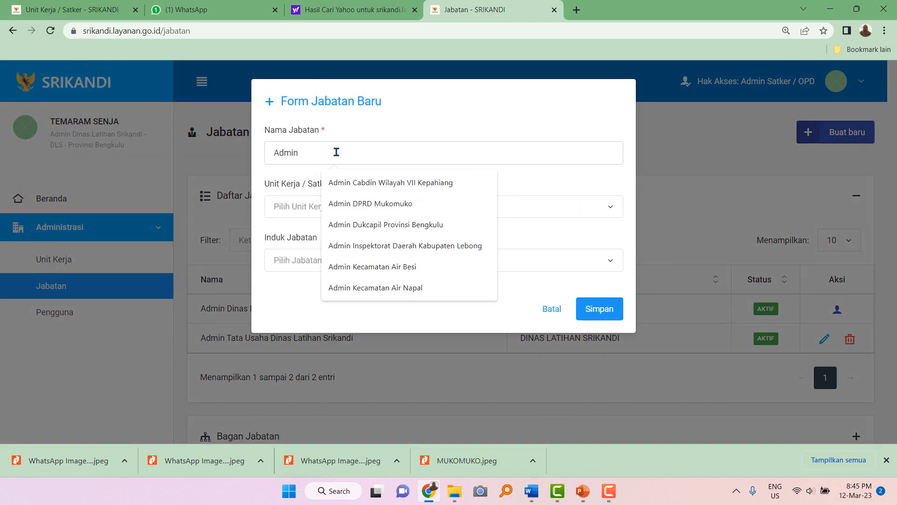
text( Uni)
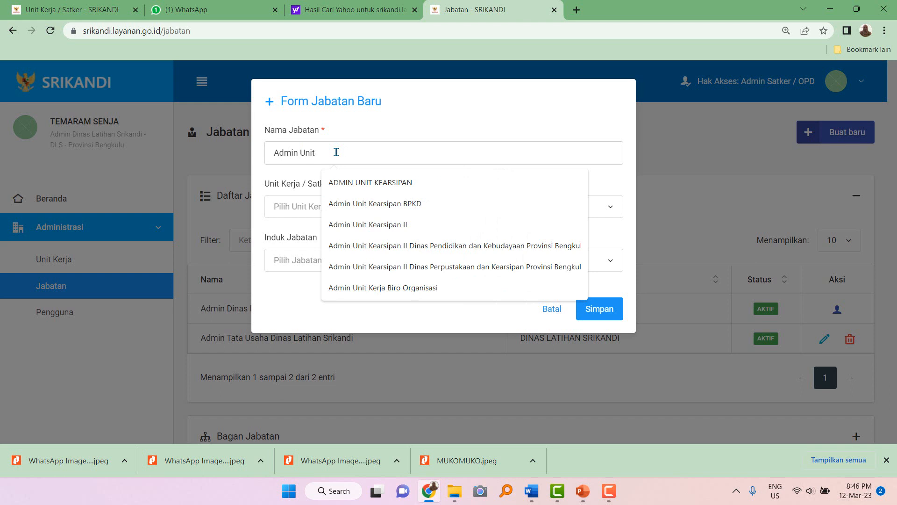
text(t)
click(391, 225)
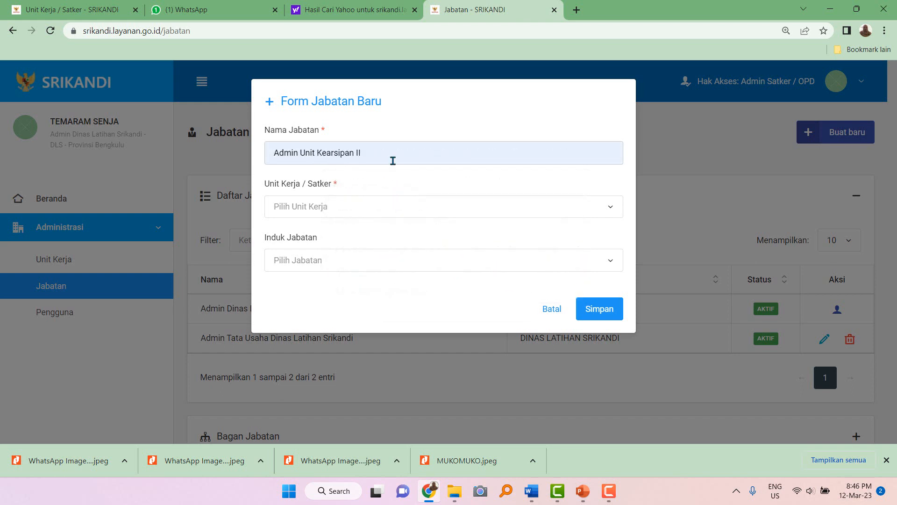
key(BackSpace)
key(BackSpace)
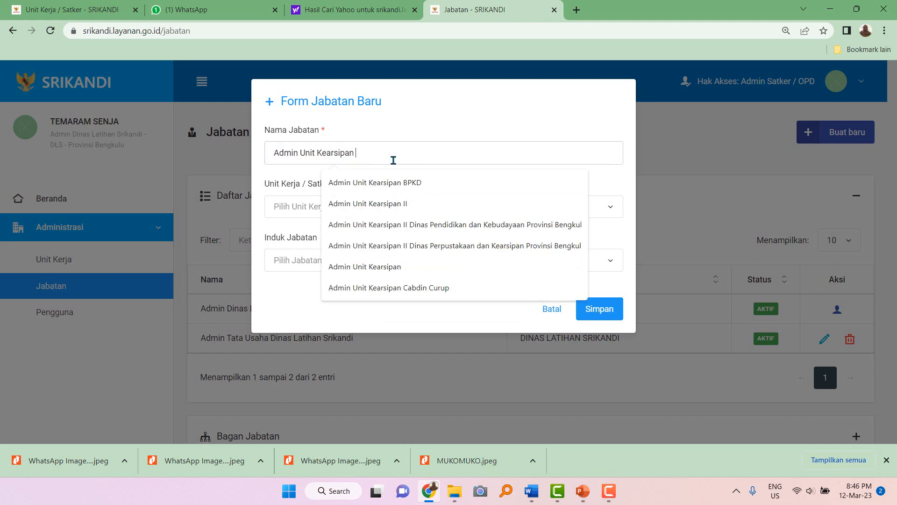
text(Dinas Latihan Srikandi)
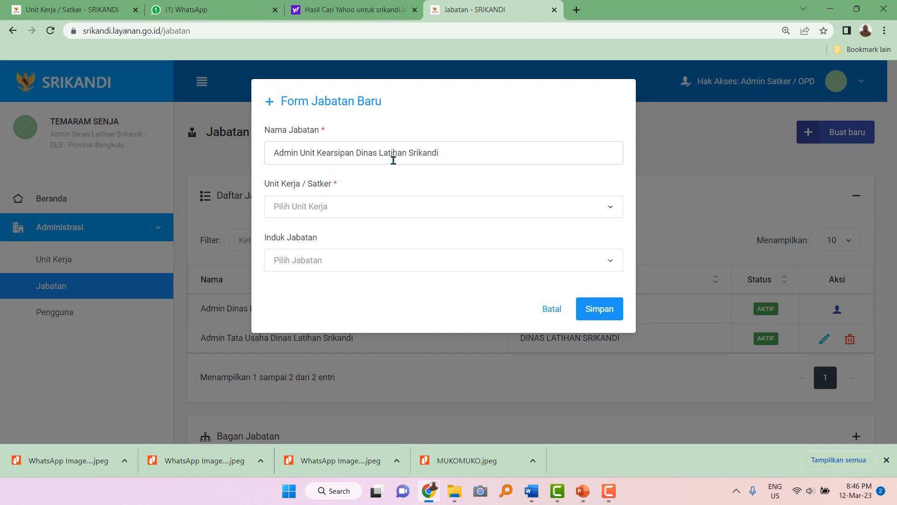
click(362, 206)
click(345, 272)
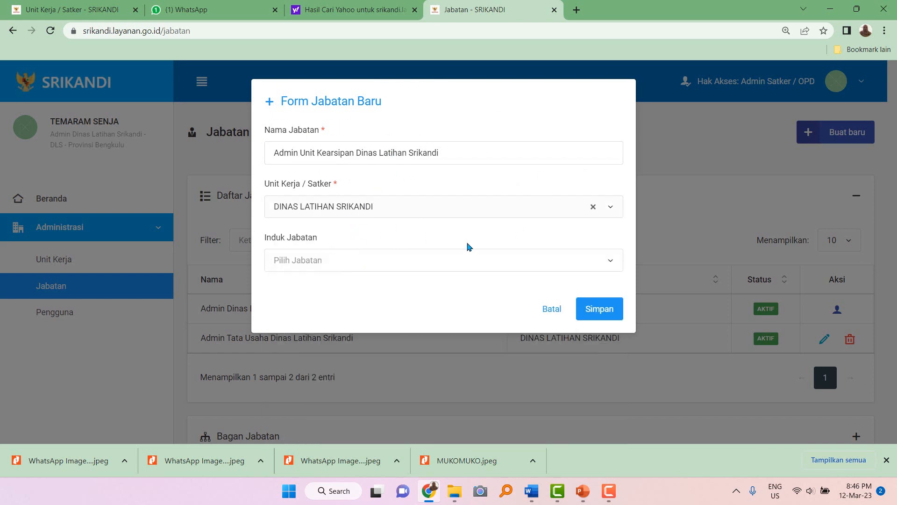
click(594, 309)
scroll(586, 288, down, 2)
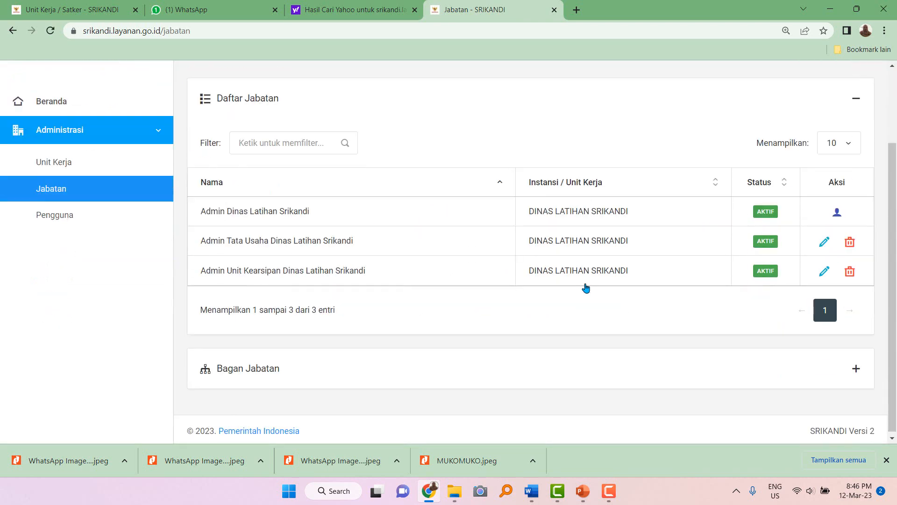
scroll(62, 197, up, 2)
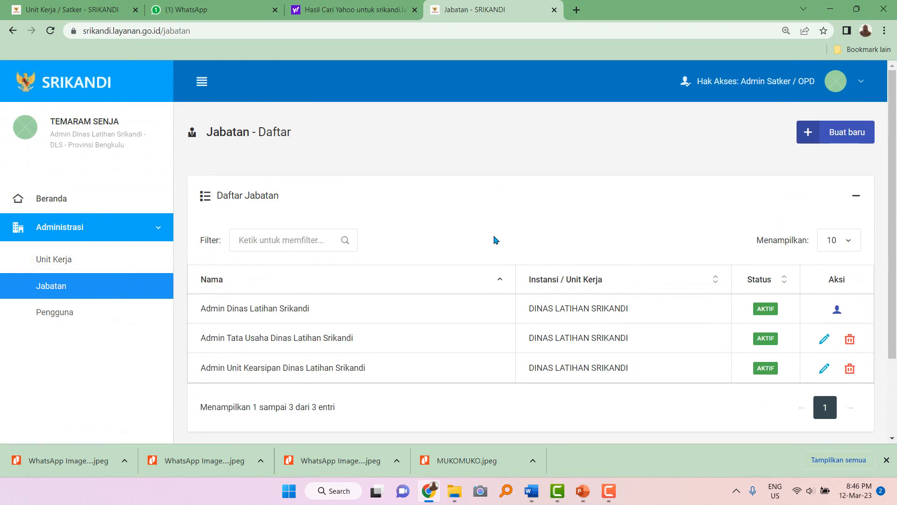
Fill a new position form with 'Kepala Dinas Latihan Srikandi' and unit DINAS LATIHAN SRIKANDI.
click(853, 137)
click(299, 154)
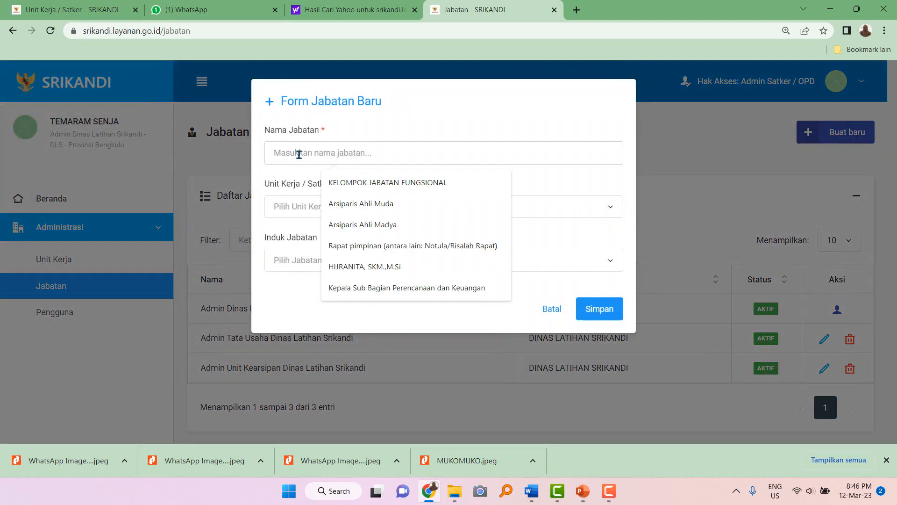
text(Kepala Dina)
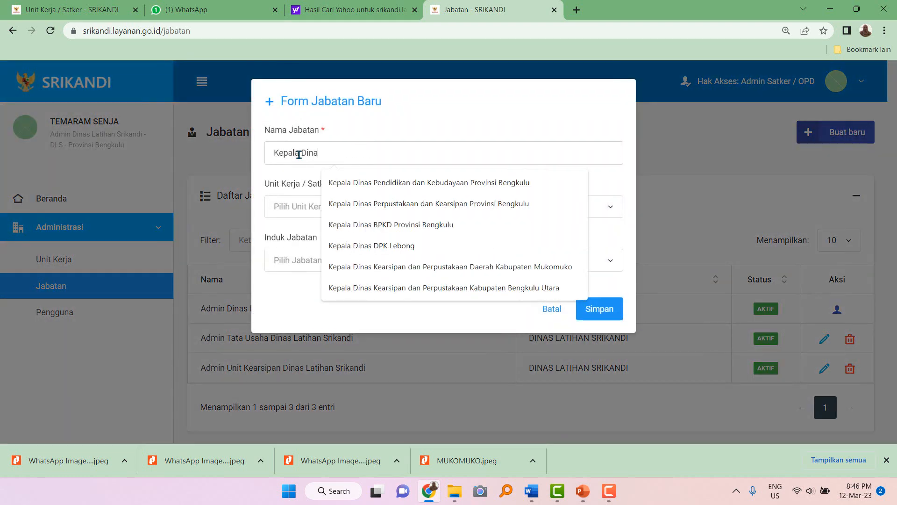
text(s Latihan Srikandi)
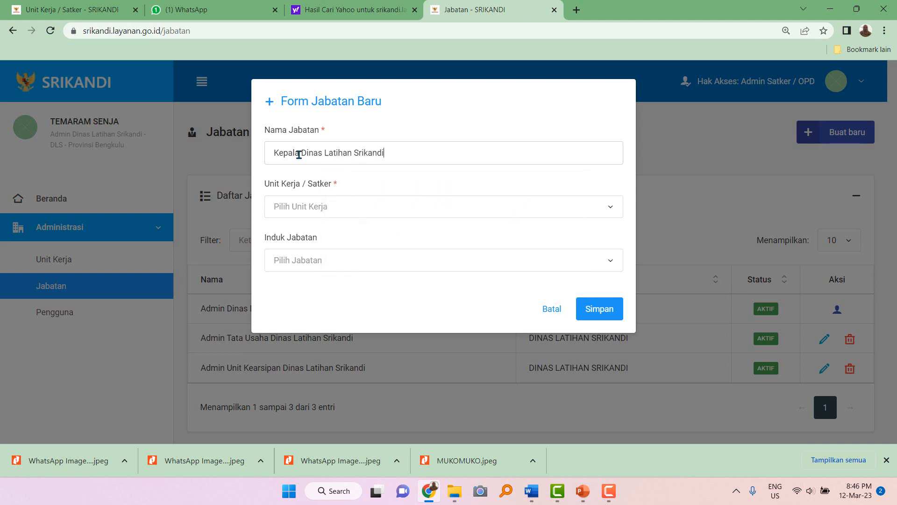
click(317, 214)
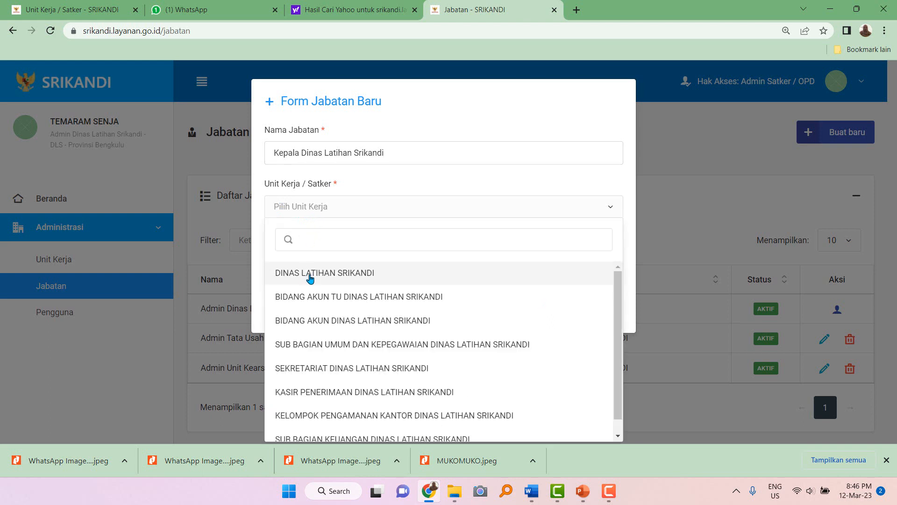
click(309, 275)
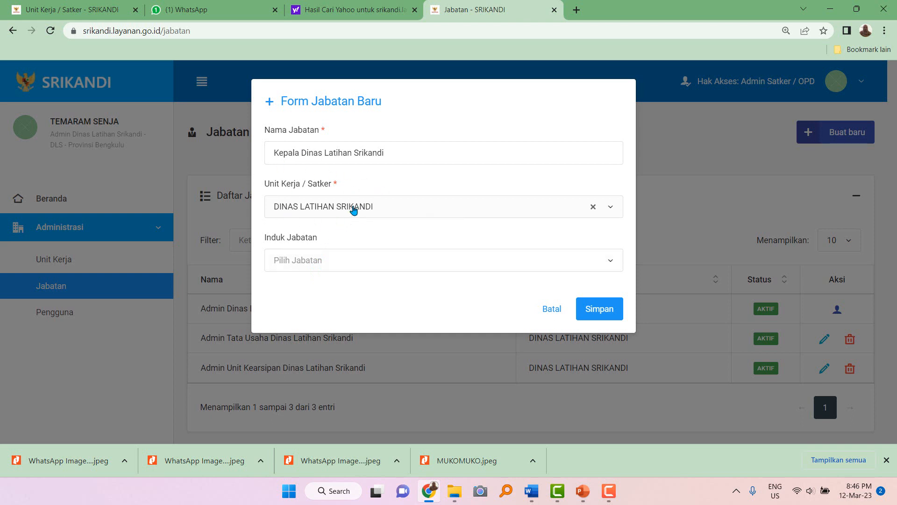
Retype the word 'Dinas' in the position name and save Kepala Dinas Latihan Srikandi.
drag(397, 151, 271, 159)
click(412, 152)
double_click(311, 150)
text(Kantor)
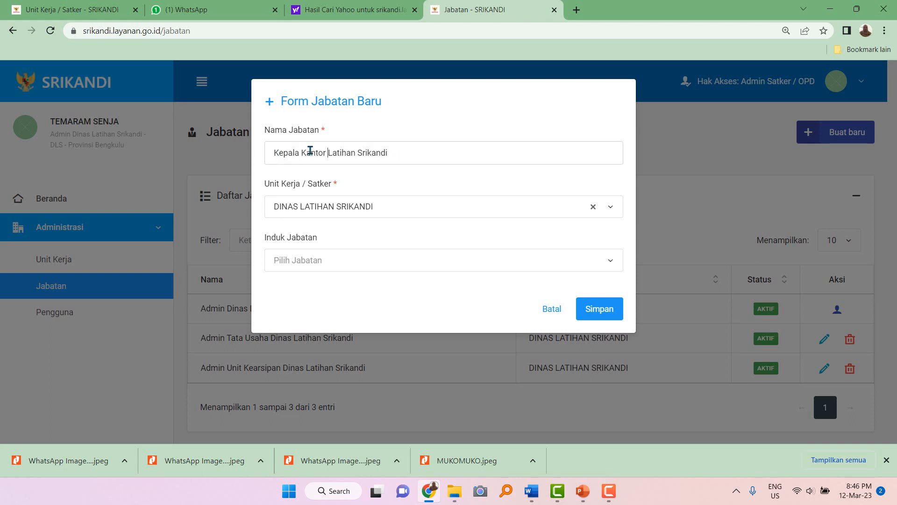
double_click(310, 154)
text(Dinas)
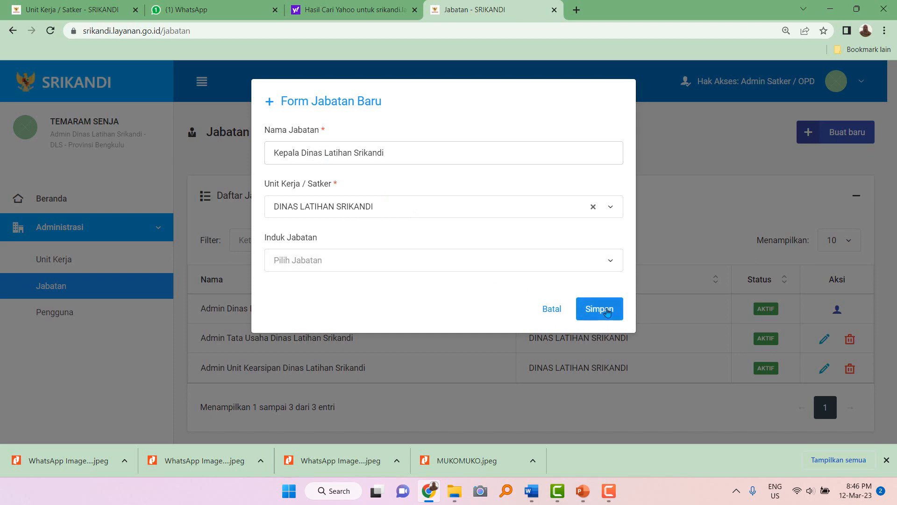
click(607, 311)
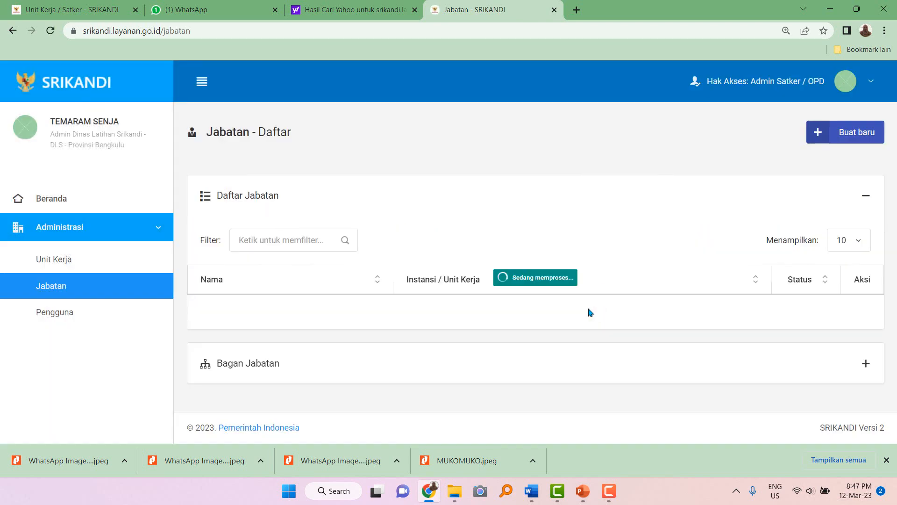
scroll(468, 311, down, 2)
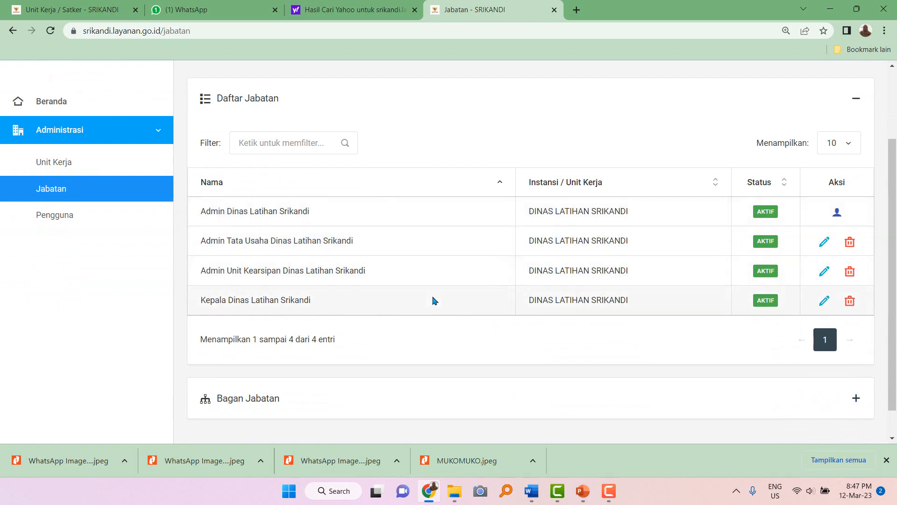
scroll(732, 149, up, 2)
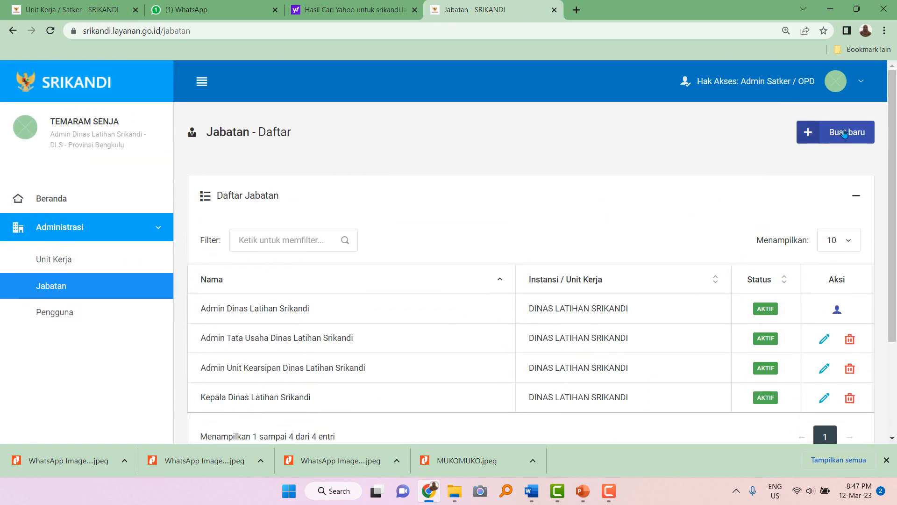
click(112, 262)
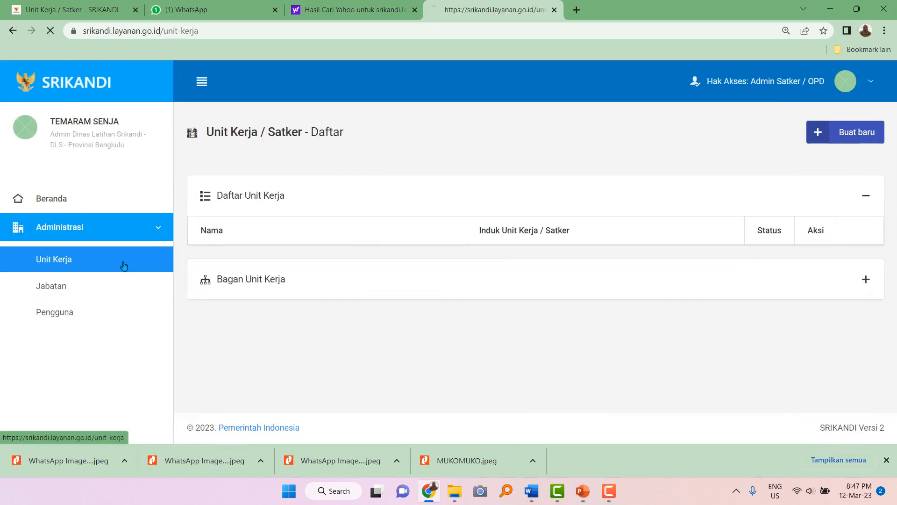
scroll(214, 283, down, 6)
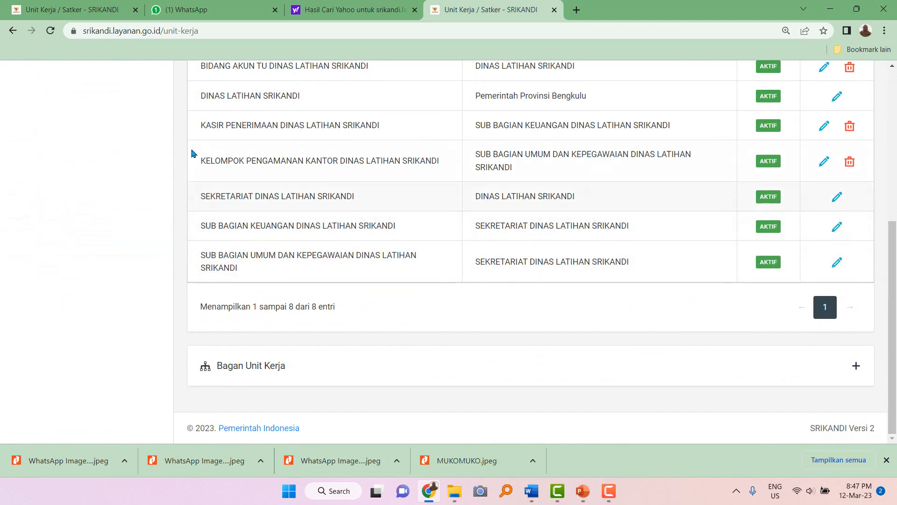
scroll(186, 163, up, 3)
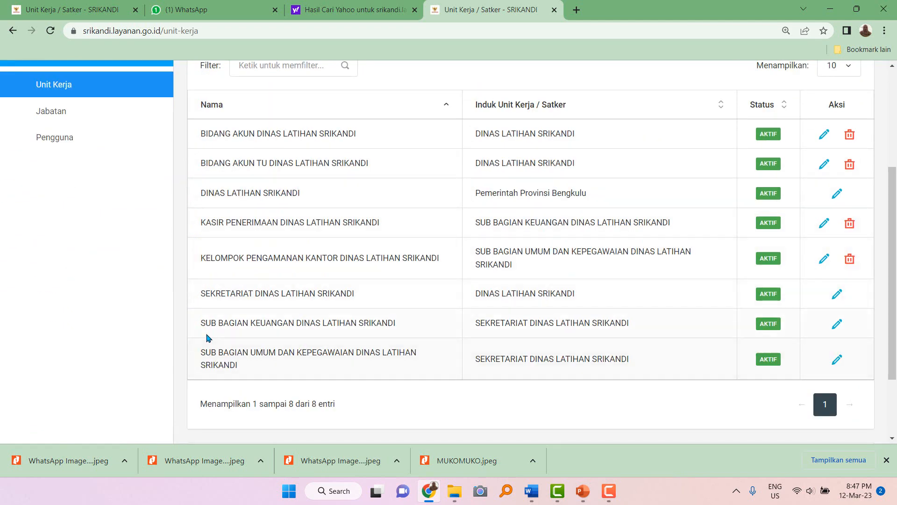
drag(200, 295, 372, 298)
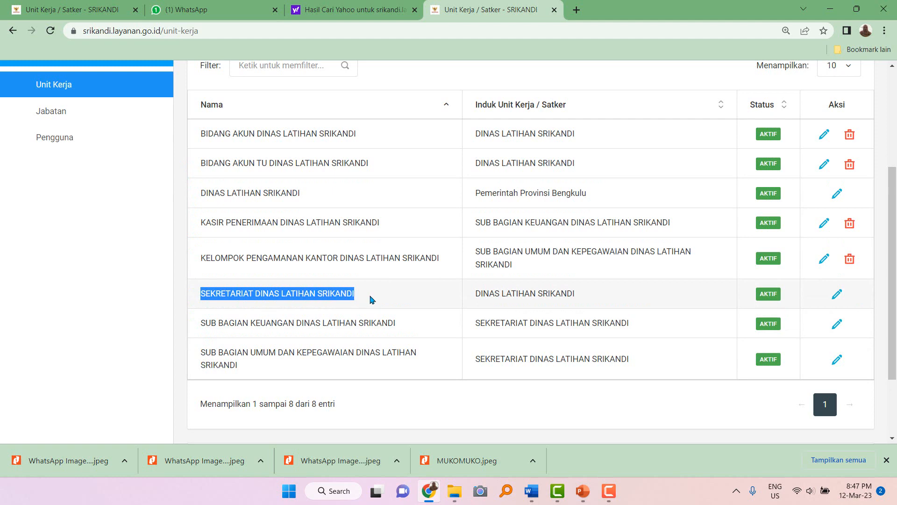
drag(200, 293, 357, 295)
scroll(350, 304, up, 2)
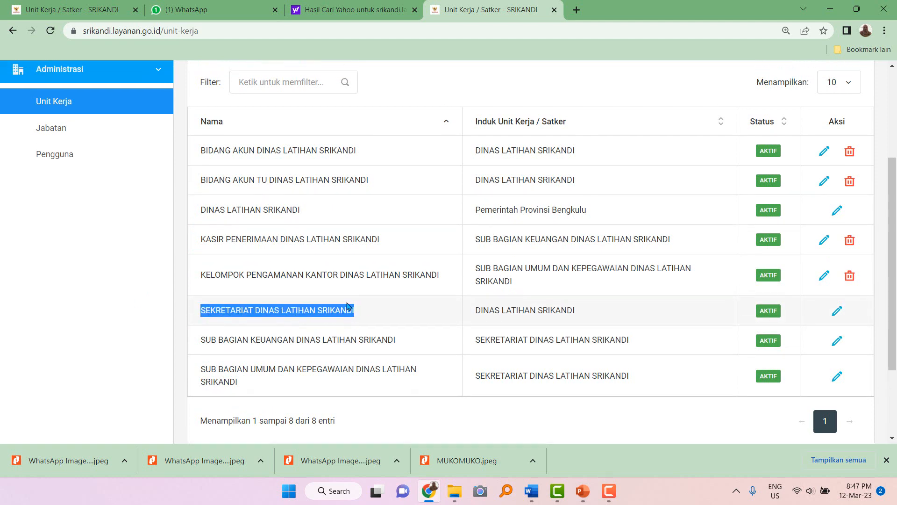
click(91, 209)
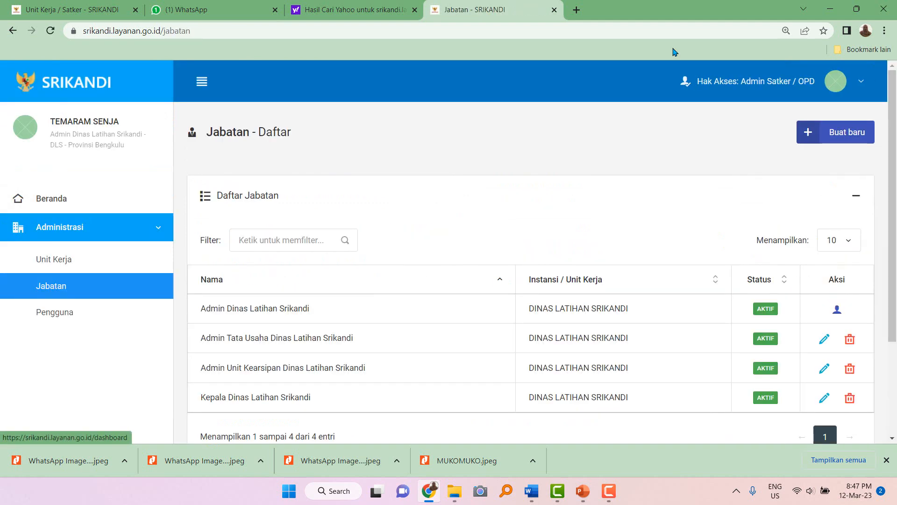
Fill a new position form with 'Sekretaris Dinas Latihan Srikandi' and unit SEKRETARIAT DINAS LATIHAN SRIKANDI.
click(841, 131)
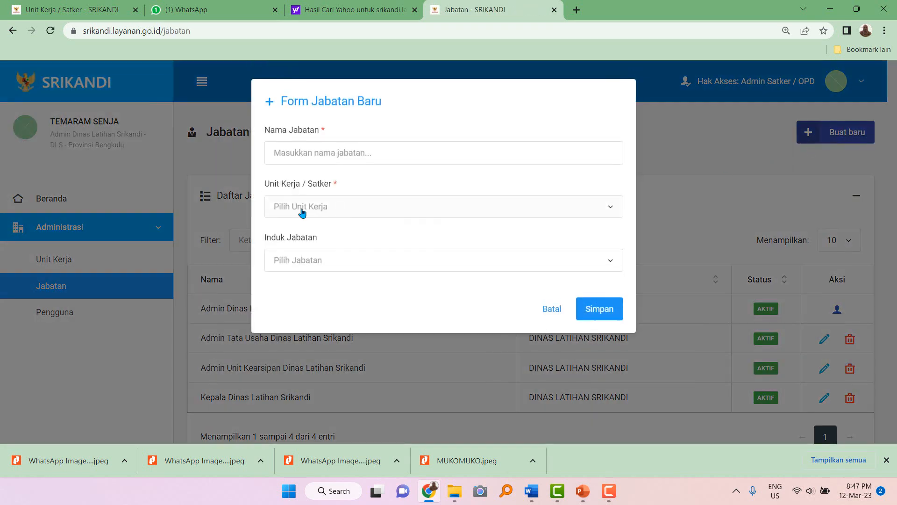
click(359, 154)
text(Sekr)
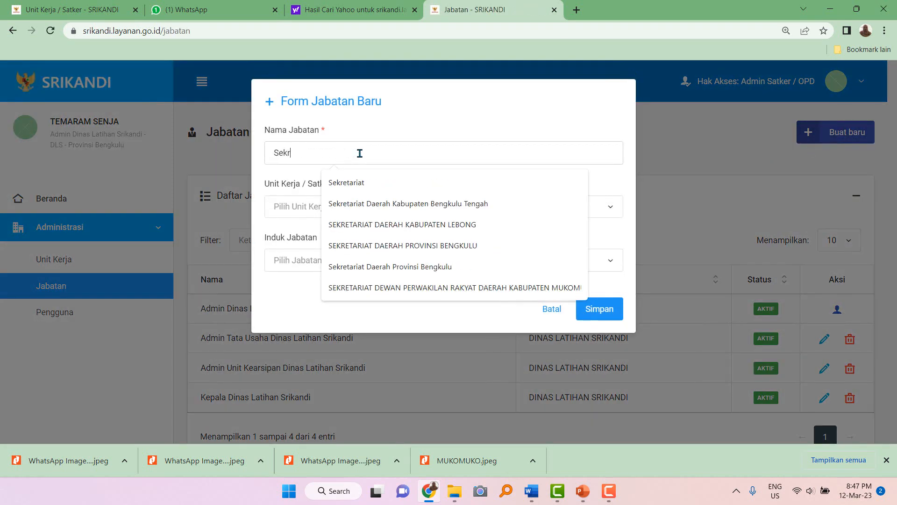
text(etaris Di)
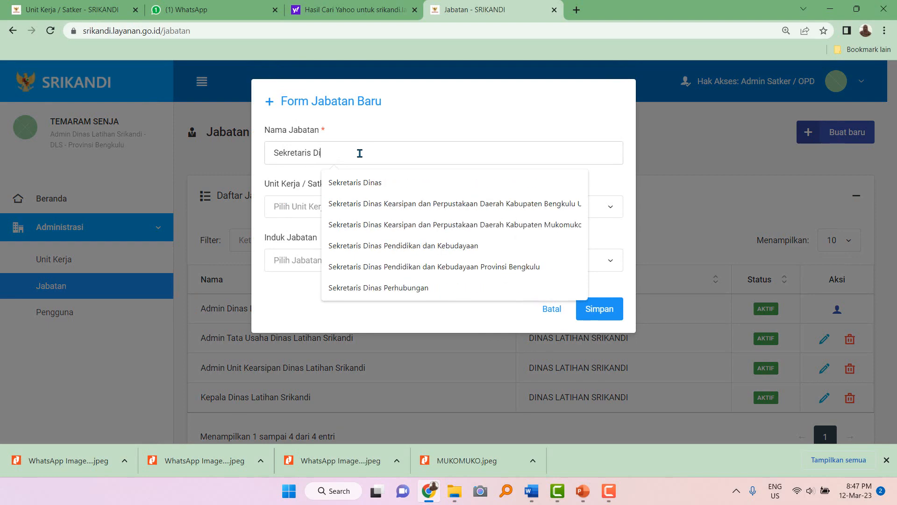
text(nas Latihan Srikandi)
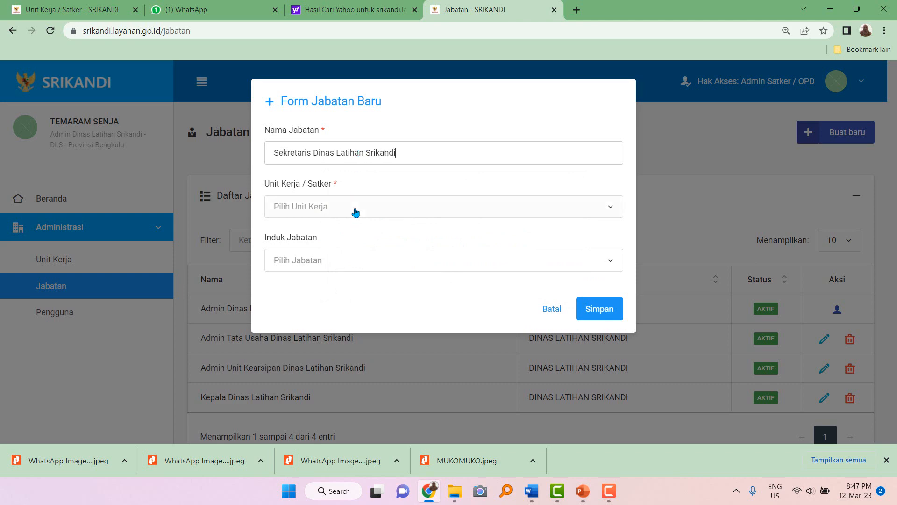
click(356, 212)
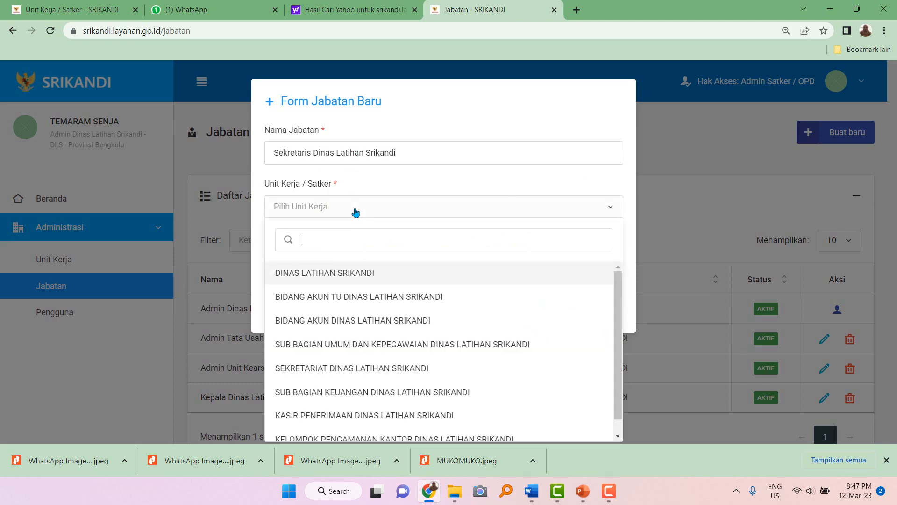
click(350, 369)
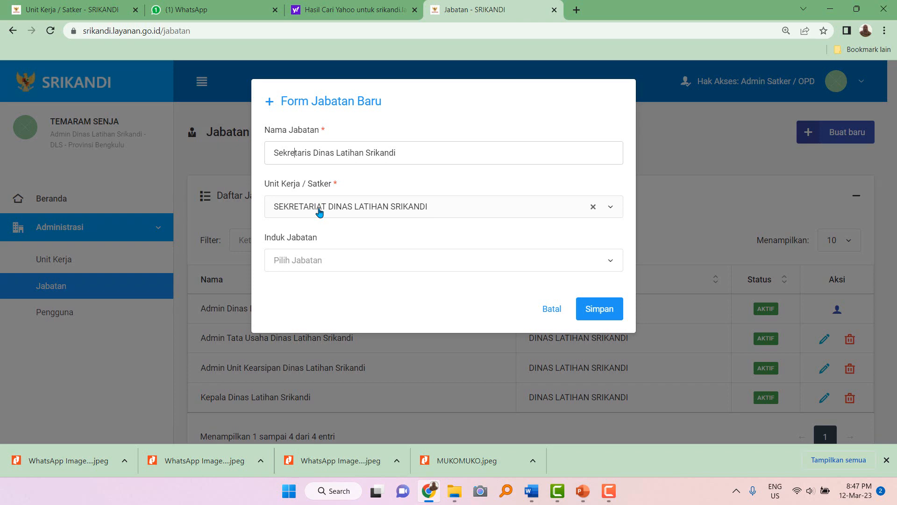
Save the Sekretaris Dinas Latihan Srikandi position and point out the first admin positions.
click(608, 318)
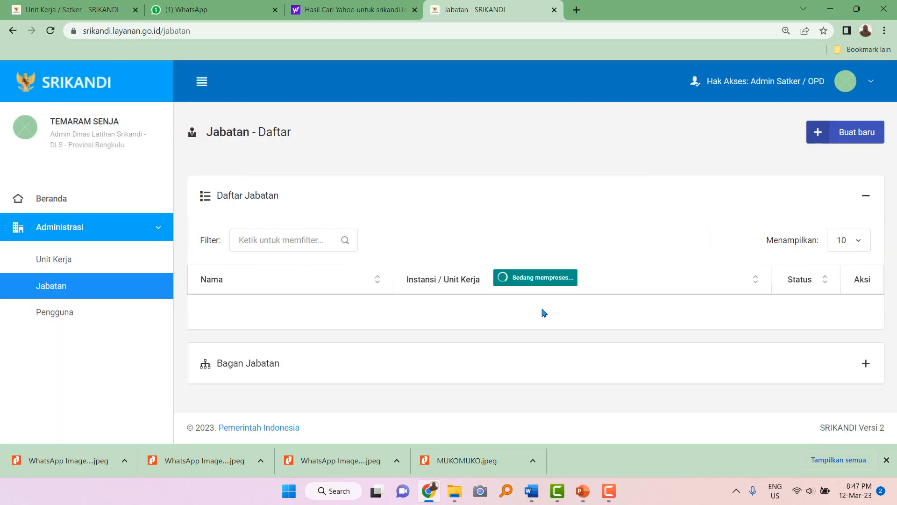
scroll(517, 304, down, 3)
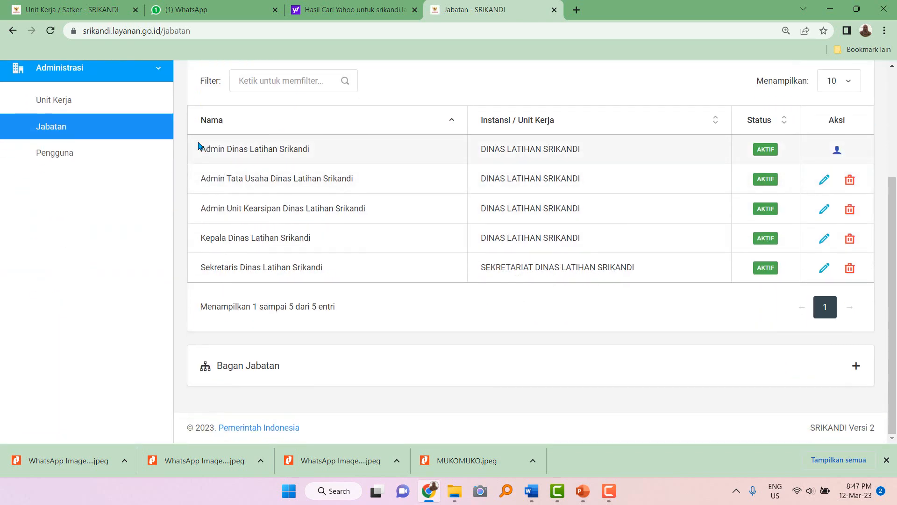
drag(198, 146, 364, 210)
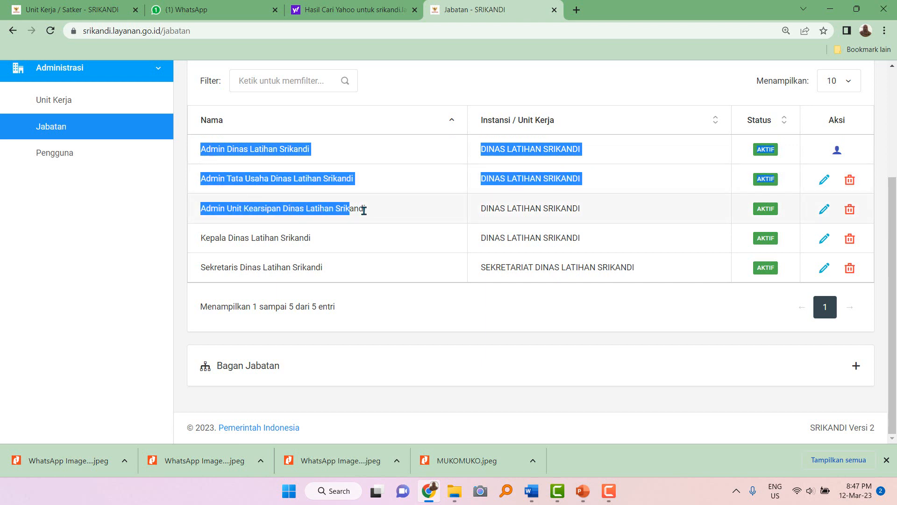
click(364, 211)
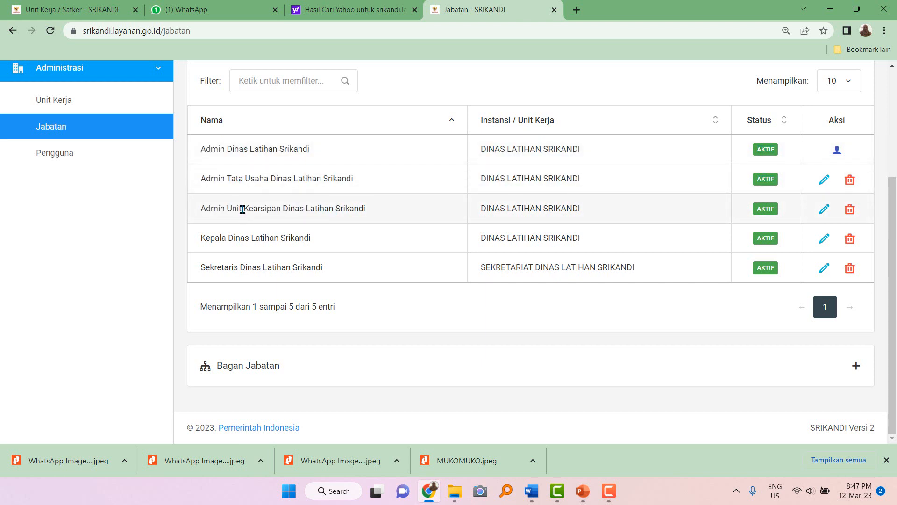
Highlight the work unit of each of the five positions in the Jabatan table.
drag(481, 148, 598, 151)
drag(483, 179, 593, 181)
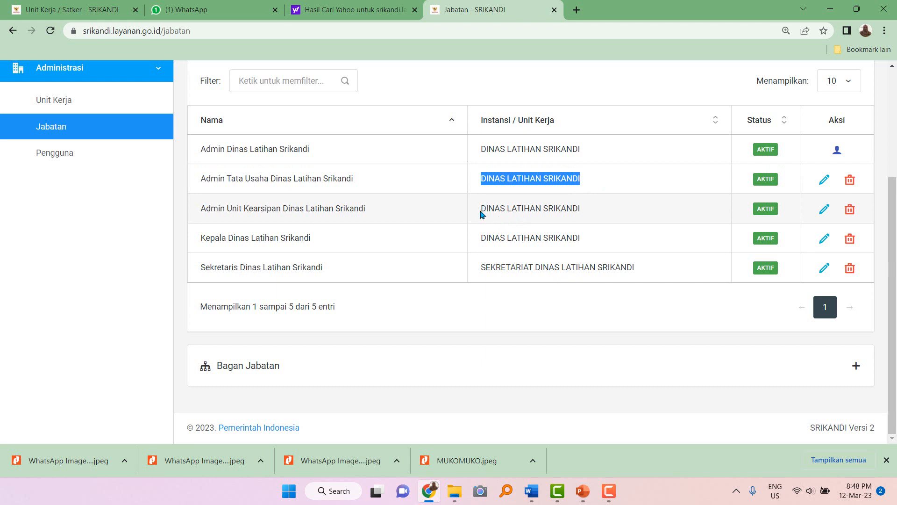
drag(482, 209, 599, 213)
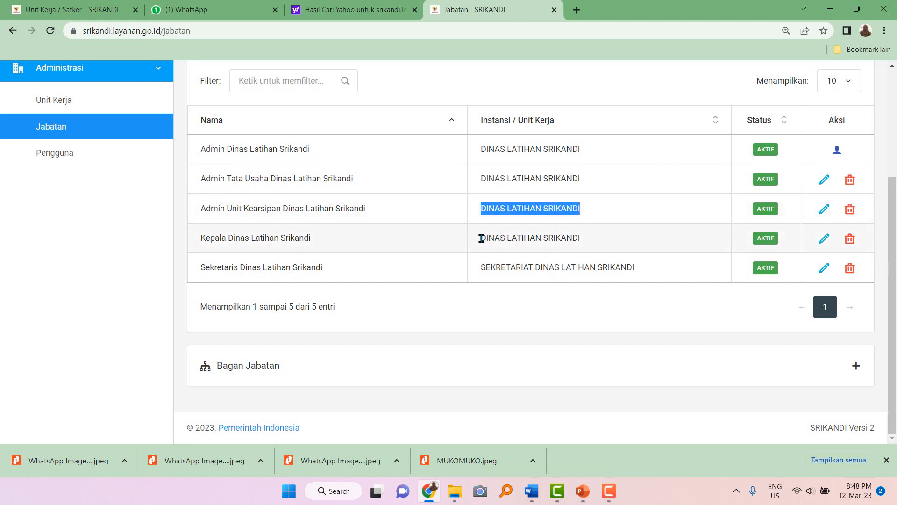
drag(482, 239, 591, 243)
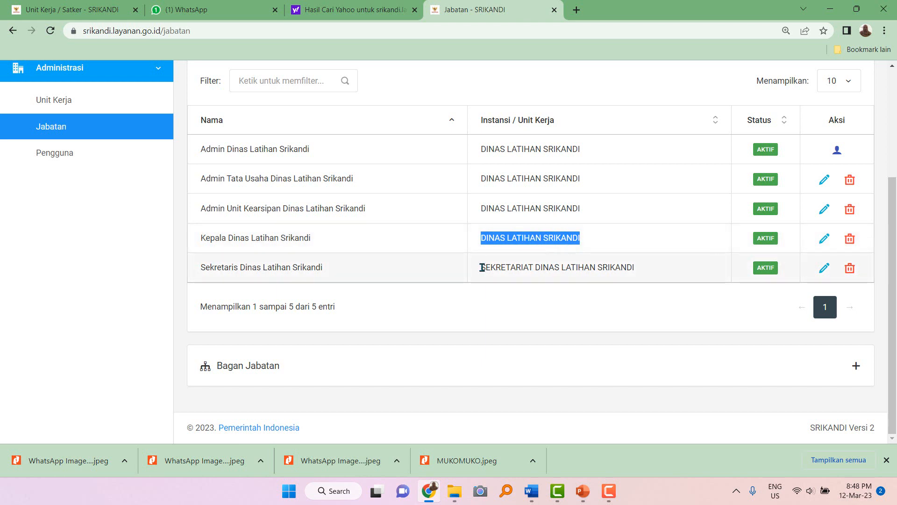
drag(482, 267, 642, 272)
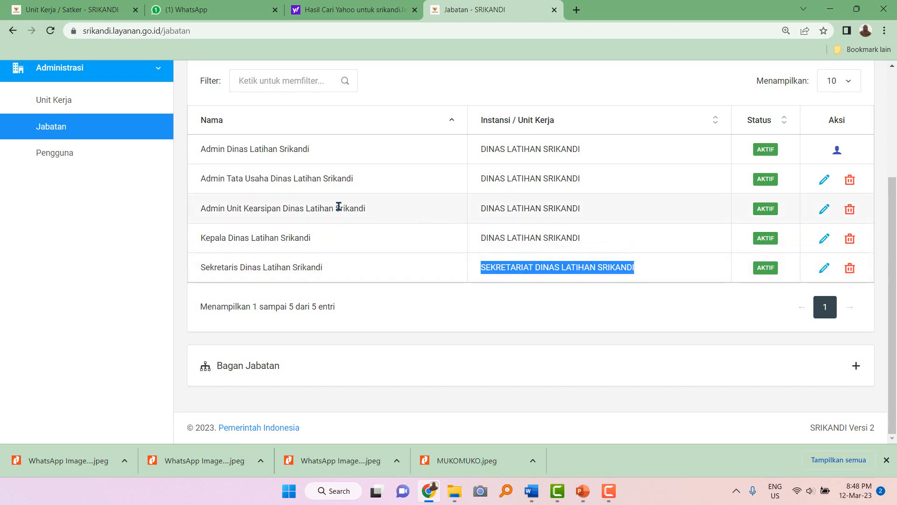
drag(482, 179, 602, 179)
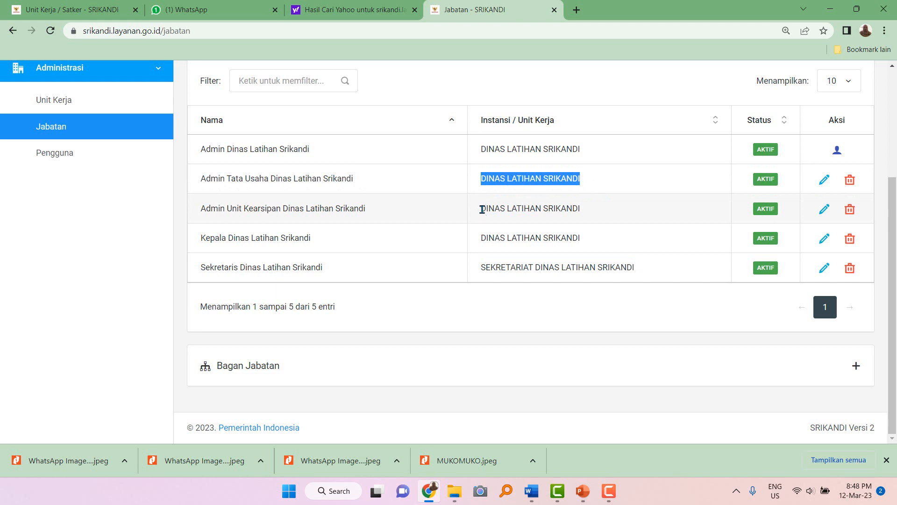
drag(483, 209, 589, 209)
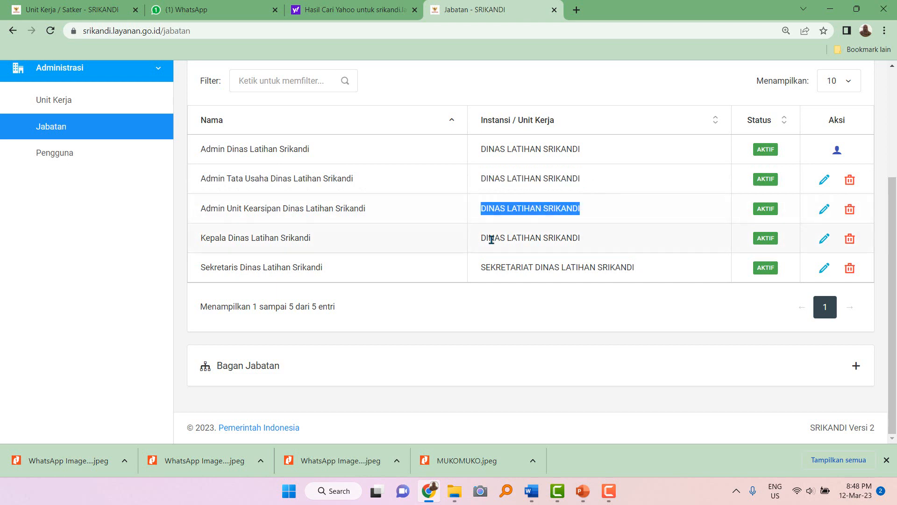
drag(483, 239, 582, 239)
drag(483, 149, 584, 157)
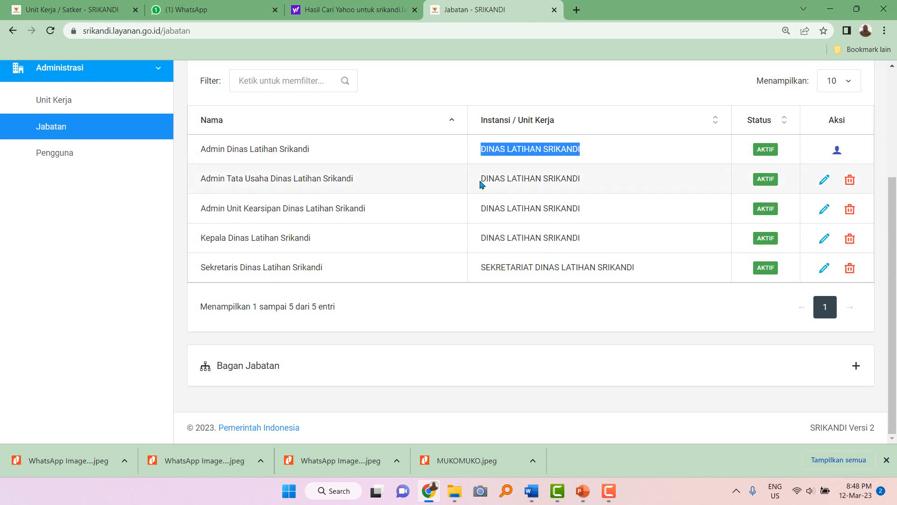
drag(481, 181, 591, 183)
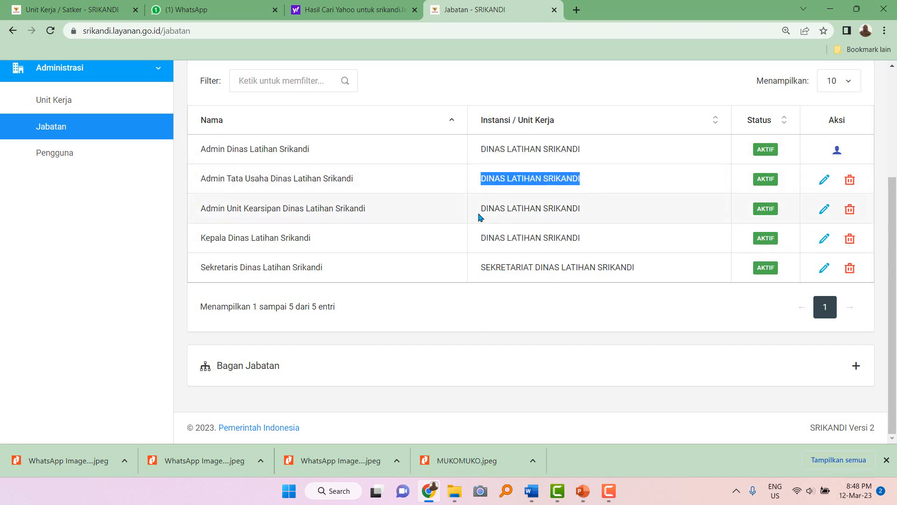
drag(480, 210, 583, 217)
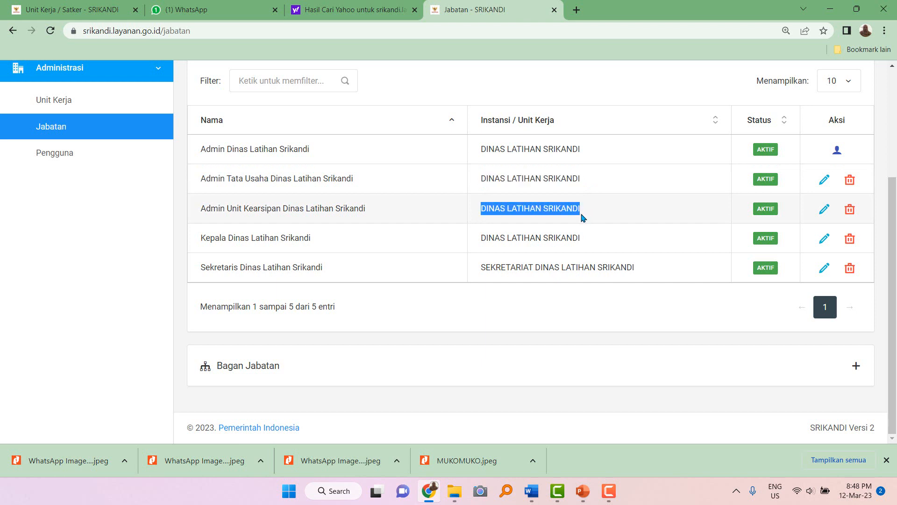
click(521, 234)
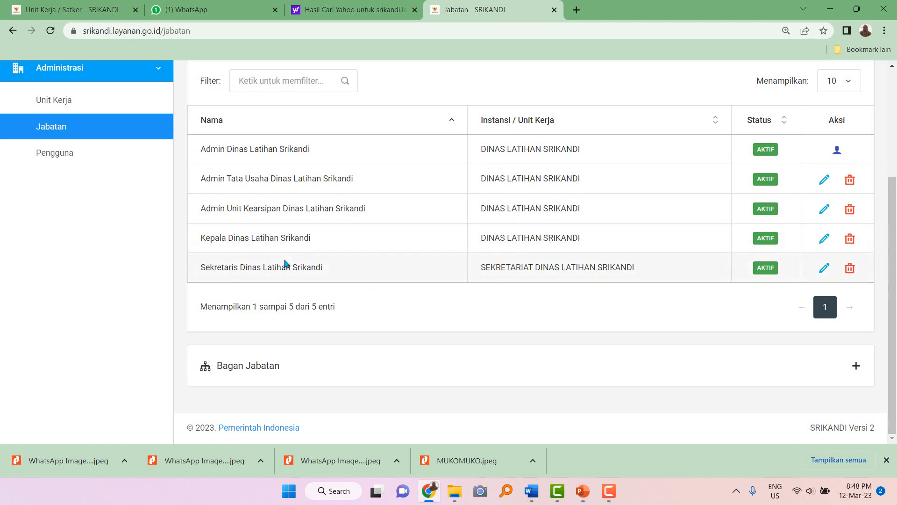
Show the Unit Kerja / Satker list and scroll through its eight active work units.
click(59, 104)
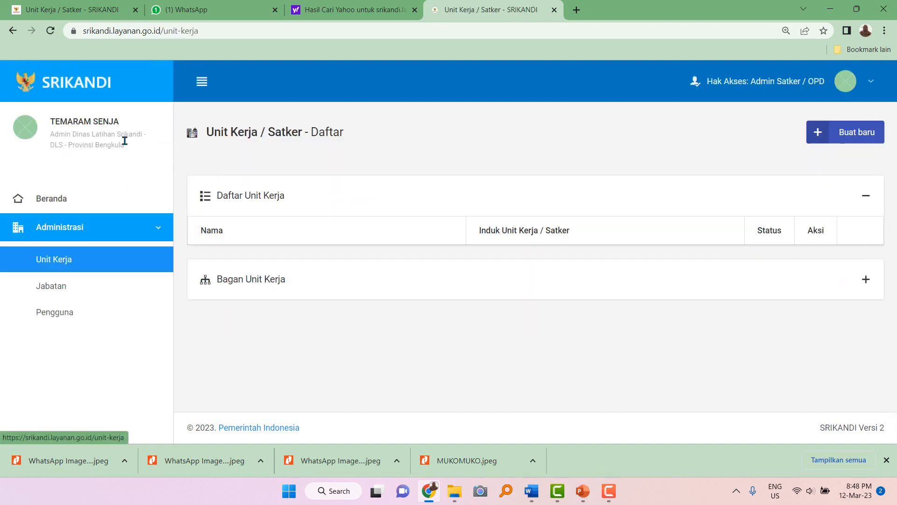
scroll(291, 262, down, 4)
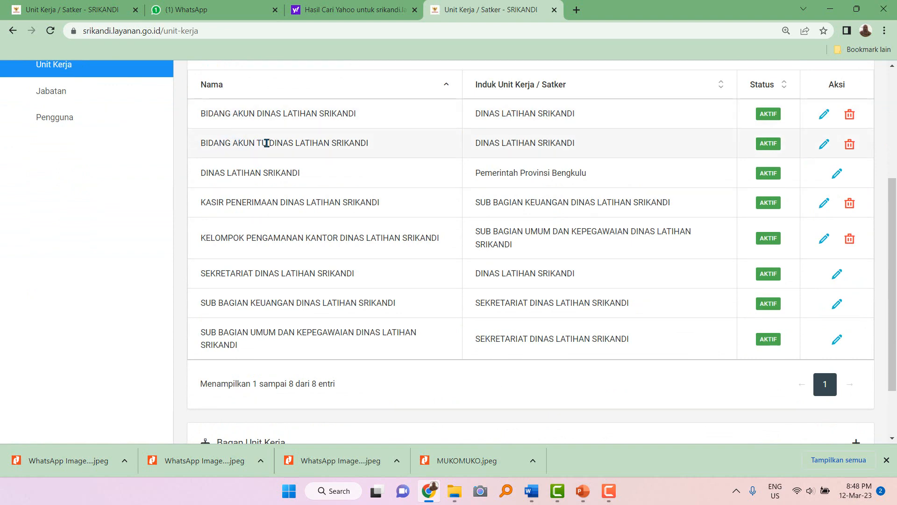
scroll(289, 146, up, 2)
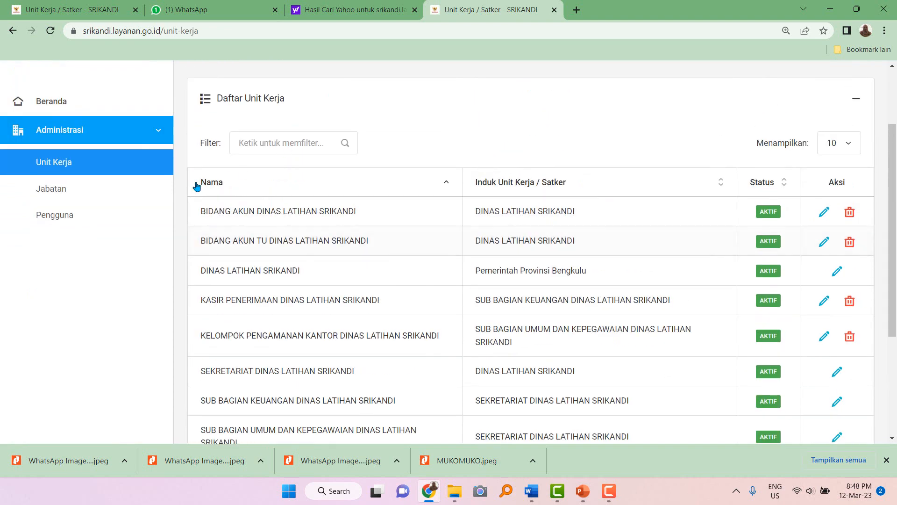
Return to the positions list, start a new position, and name it 'Kepala Bidang Akun'.
click(97, 193)
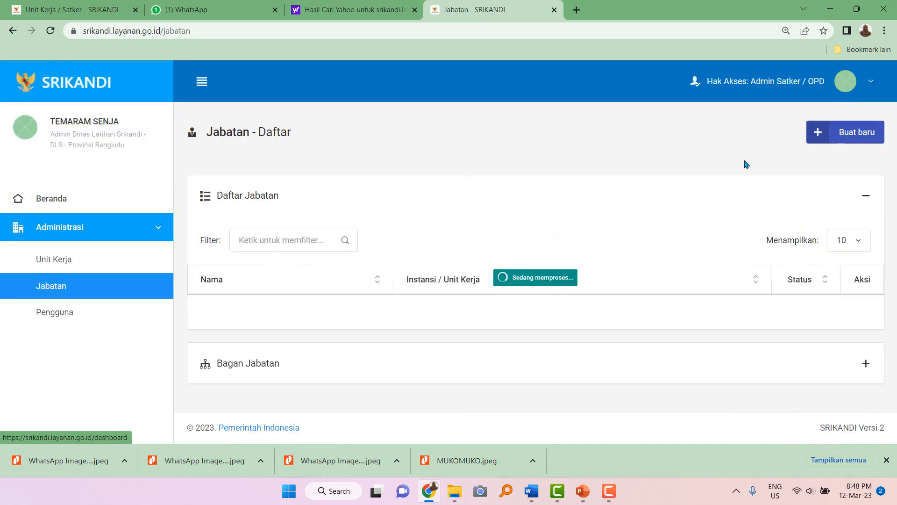
click(838, 134)
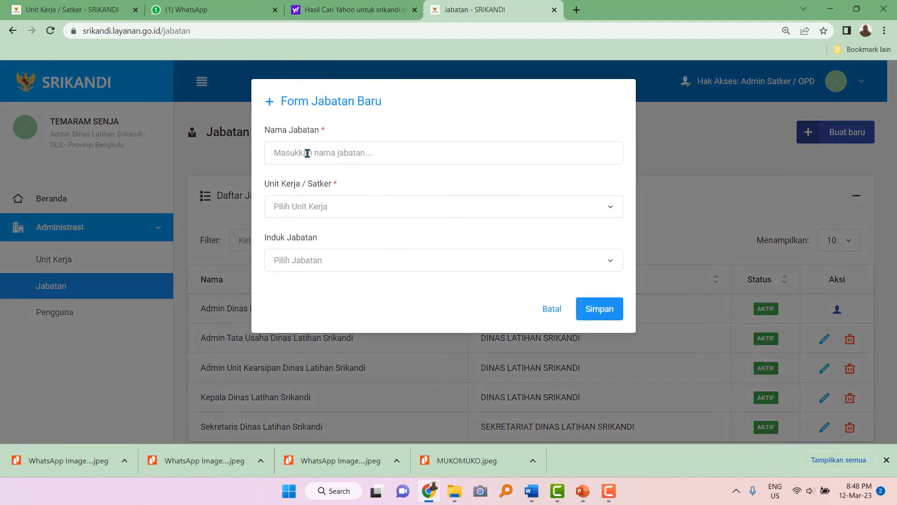
click(307, 153)
text(Kepal)
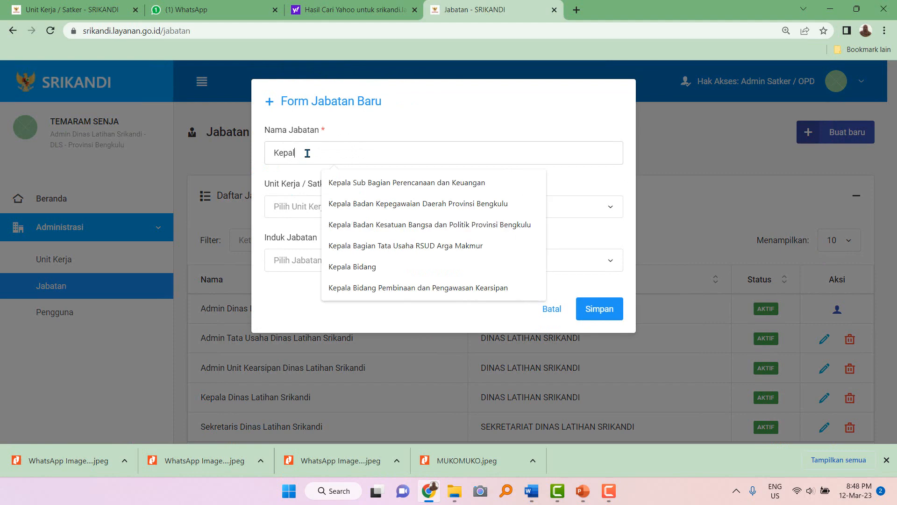
text(a Bidang)
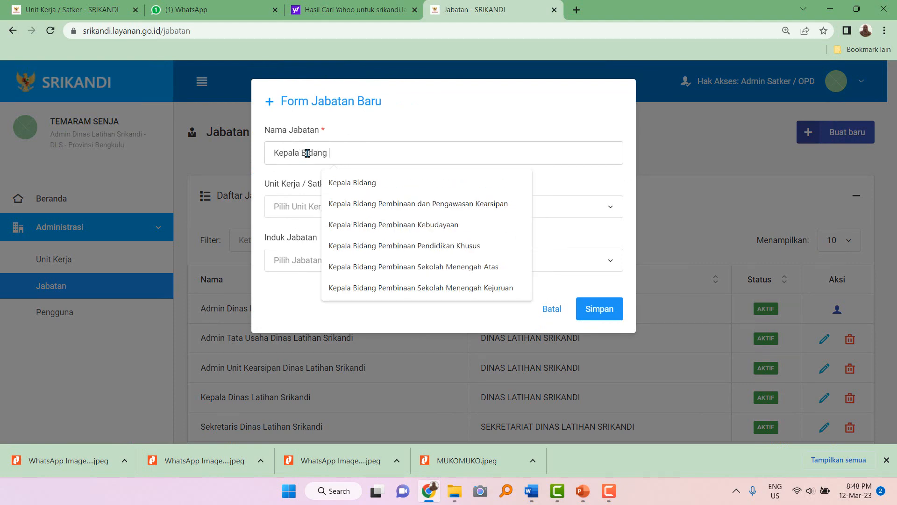
text( Akun Dinas Latihan Srikandi)
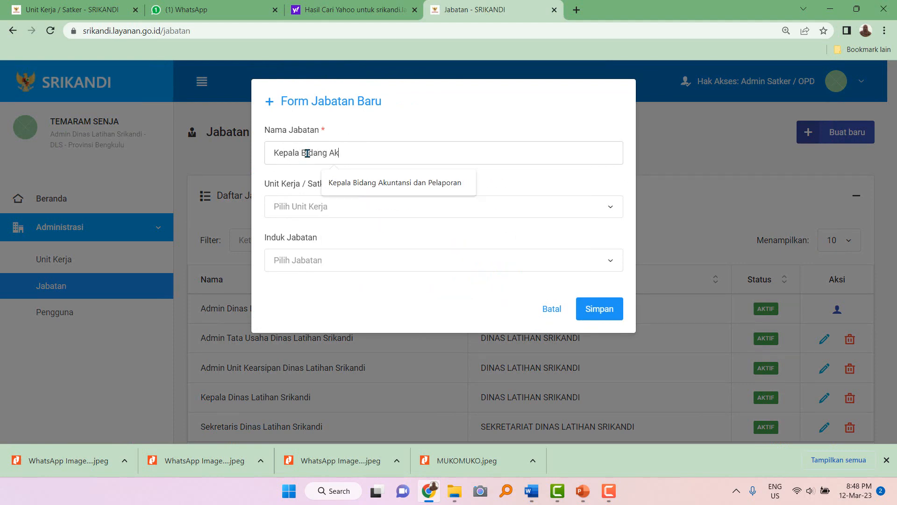
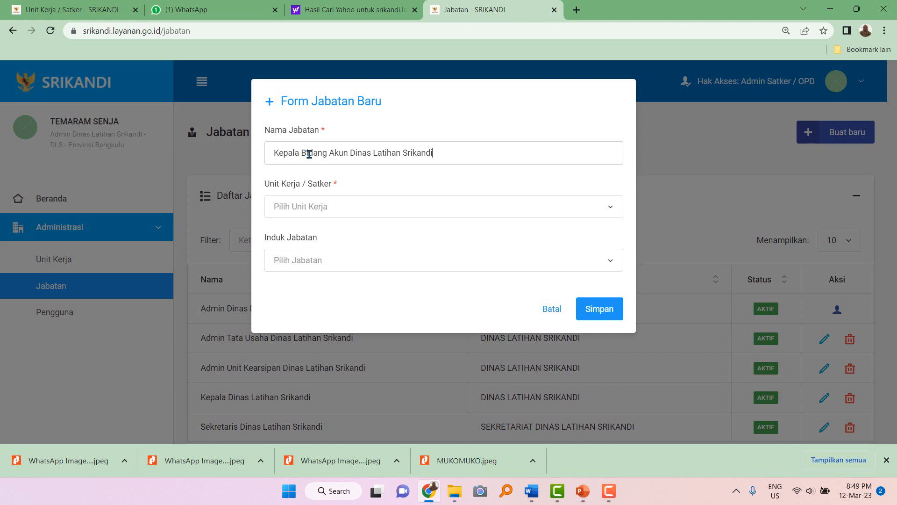
Assign the new position to BIDANG AKUN TU DINAS LATIHAN SRIKANDI and add 'TU' to its name.
click(319, 214)
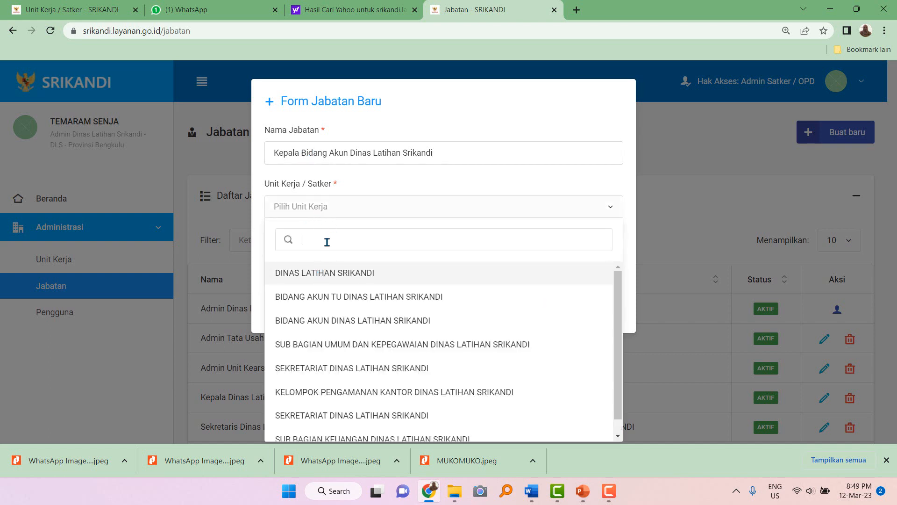
click(342, 299)
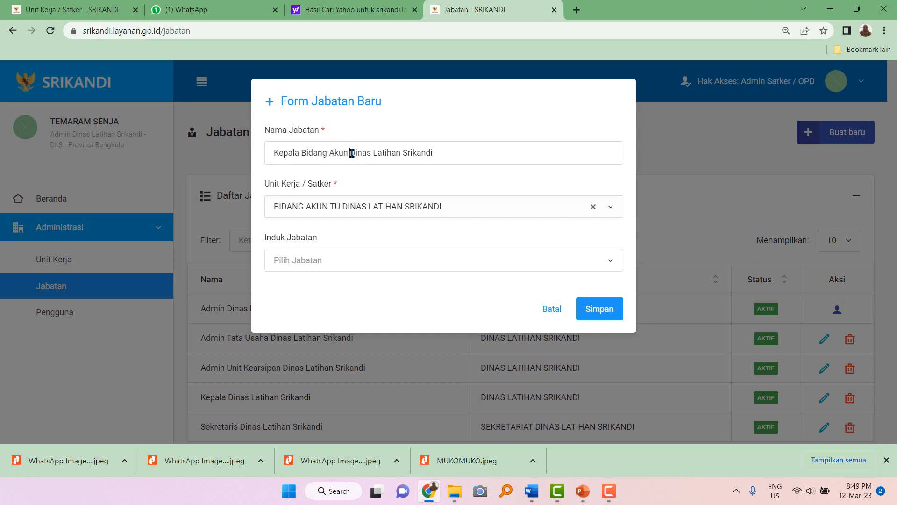
text(TU)
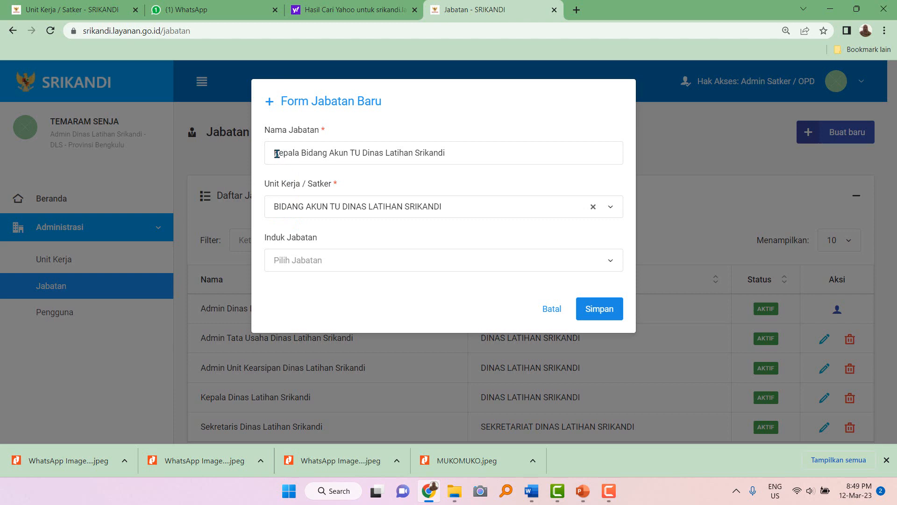
Save the Kepala Bidang Akun TU Dinas Latihan Srikandi position.
click(598, 316)
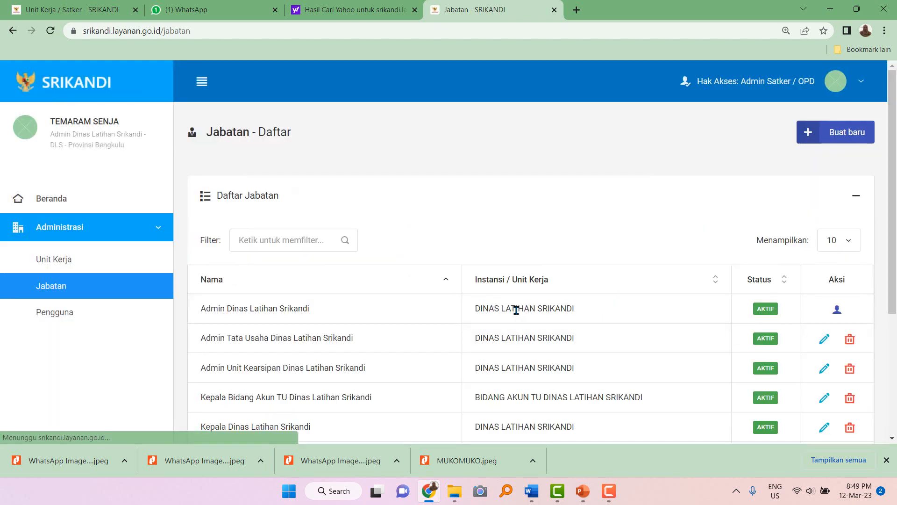
scroll(605, 388, down, 5)
scroll(509, 366, up, 5)
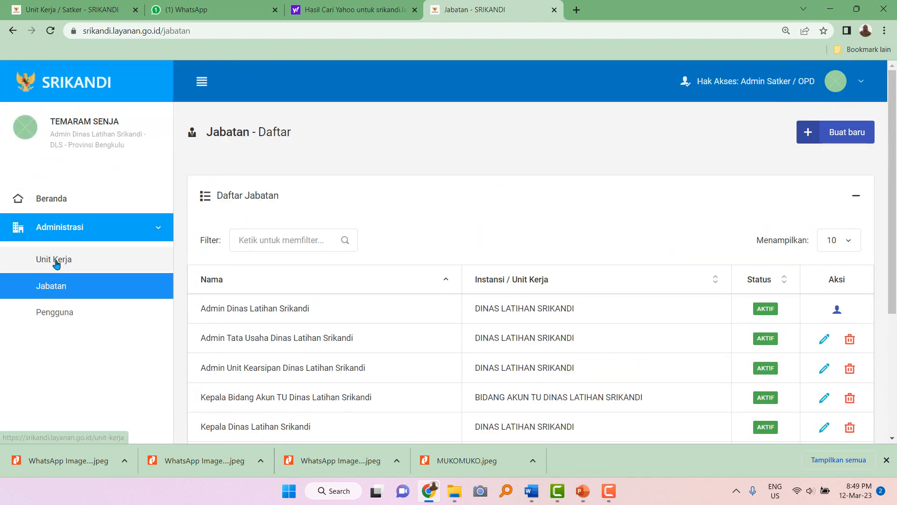
Rename work unit BIDANG AKUN DINAS LATIHAN SRIKANDI to BIDANG AKUN PERBAIKAN DINAS LATIHAN SRIKANDI.
click(54, 260)
scroll(289, 306, down, 2)
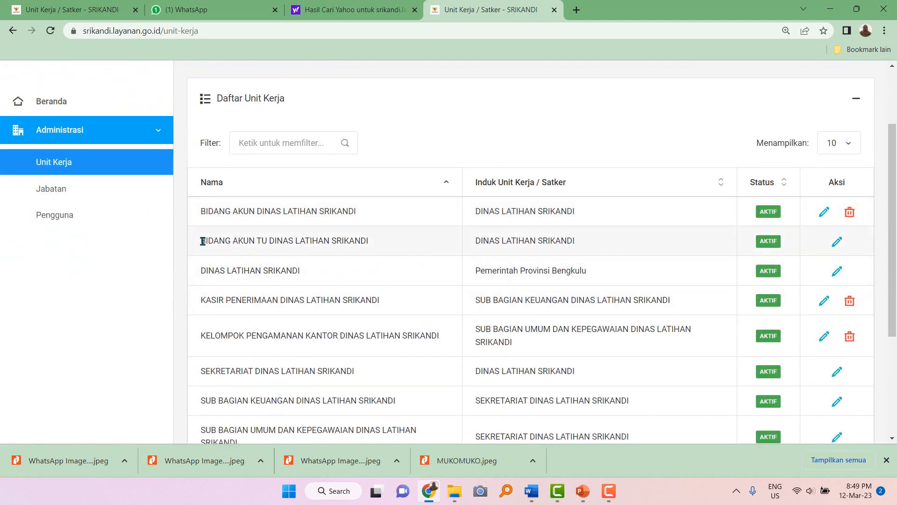
click(825, 214)
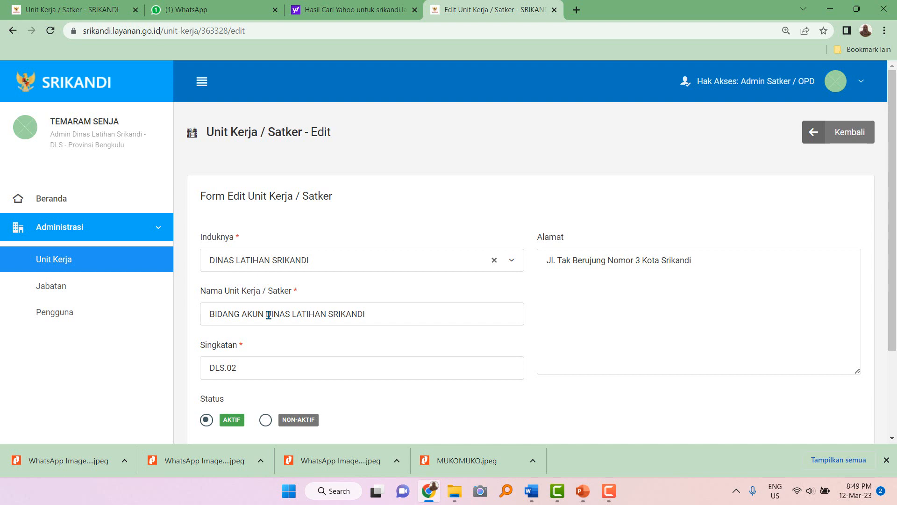
text(PERBAIKAN)
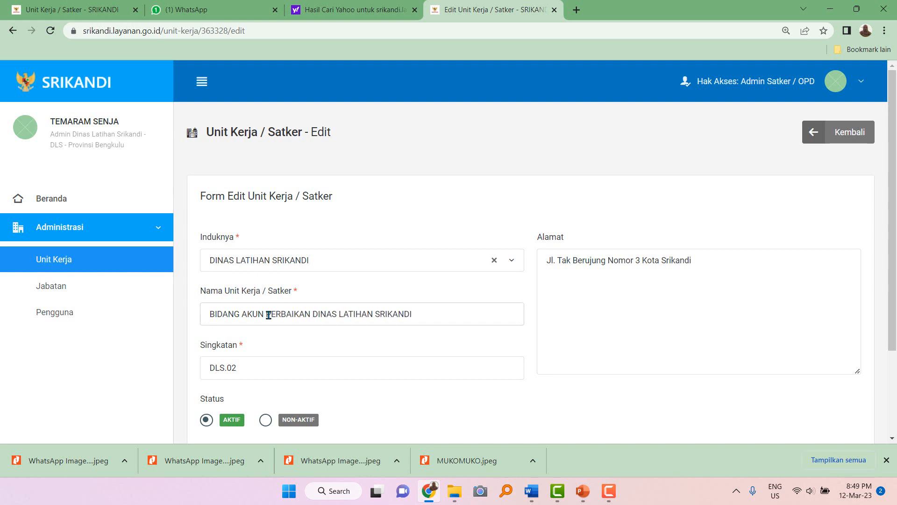
scroll(407, 332, down, 3)
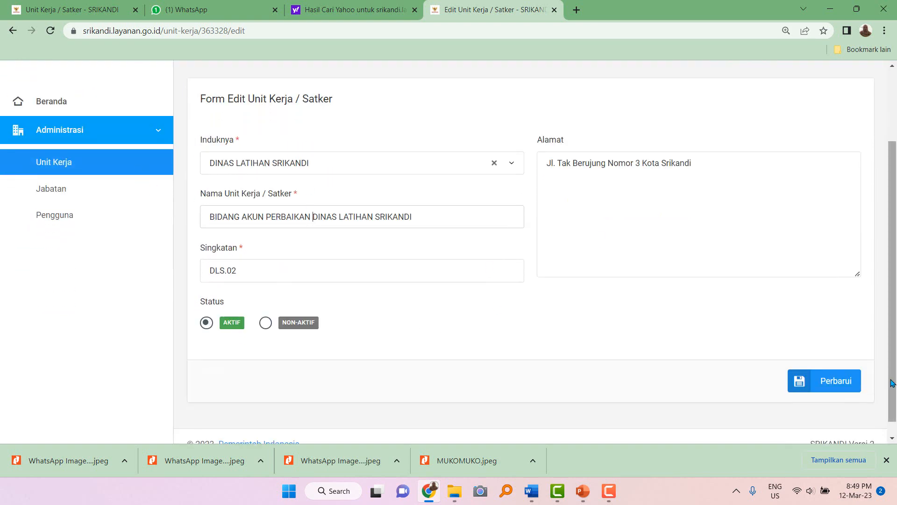
click(835, 381)
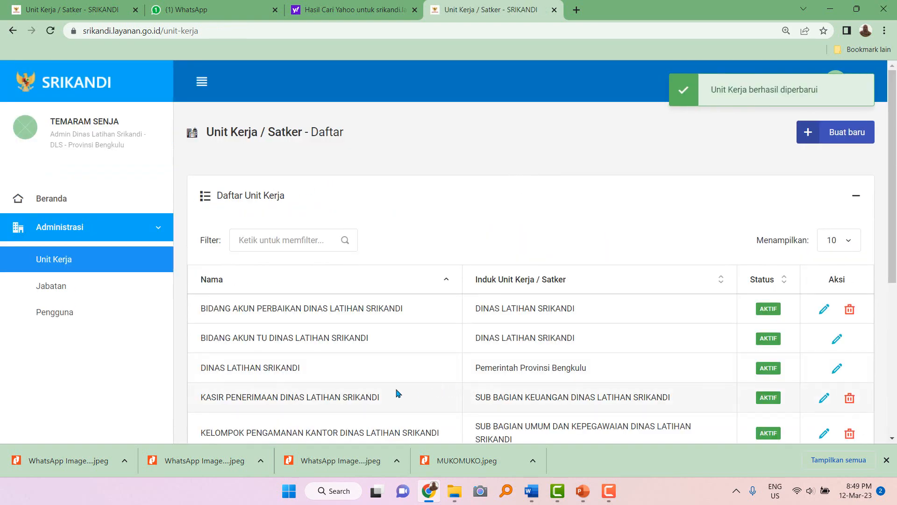
scroll(399, 391, down, 2)
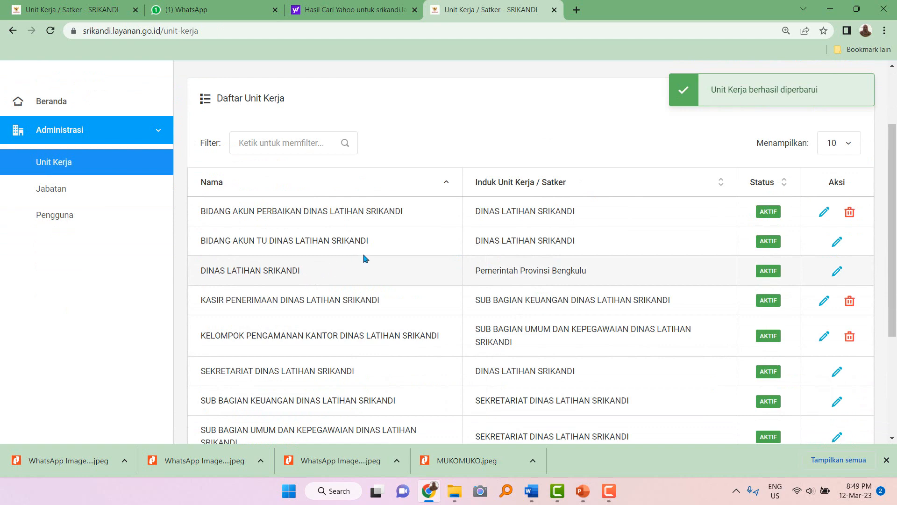
scroll(381, 311, down, 2)
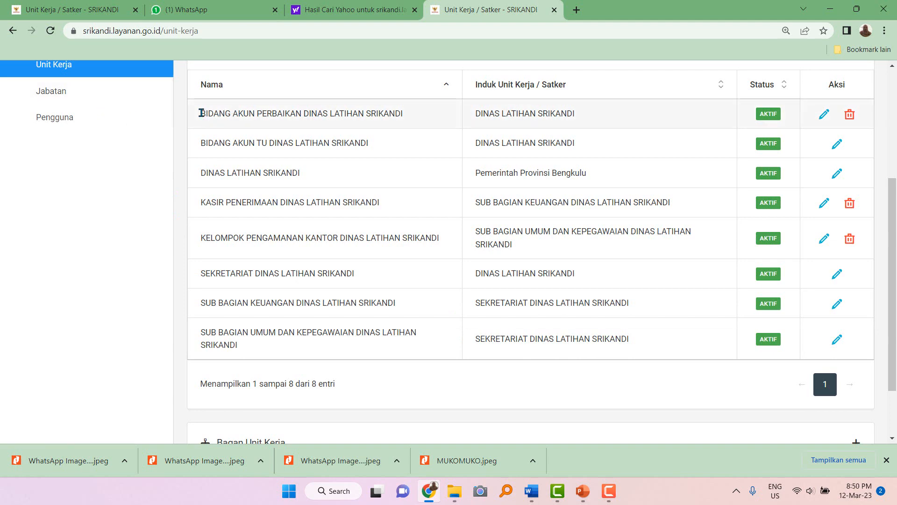
drag(201, 114, 416, 128)
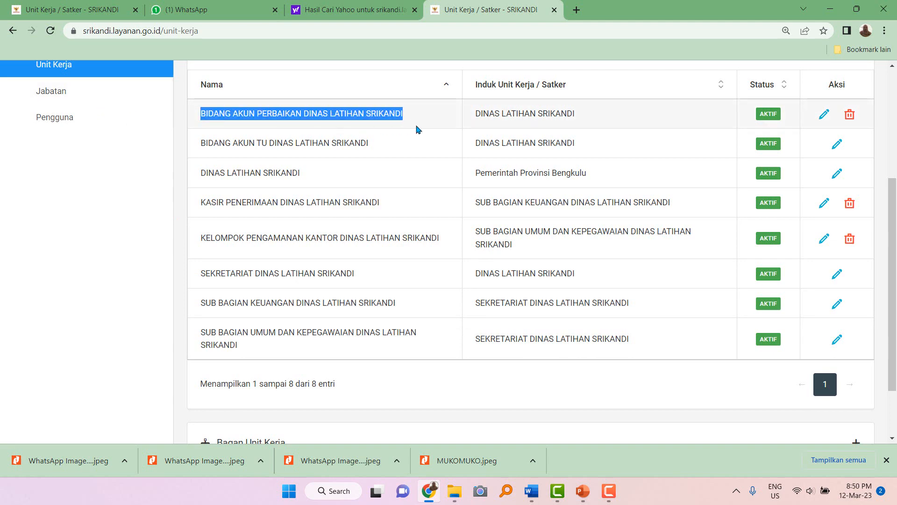
Return to the Jabatan list, now showing six positions.
click(57, 93)
scroll(353, 341, down, 2)
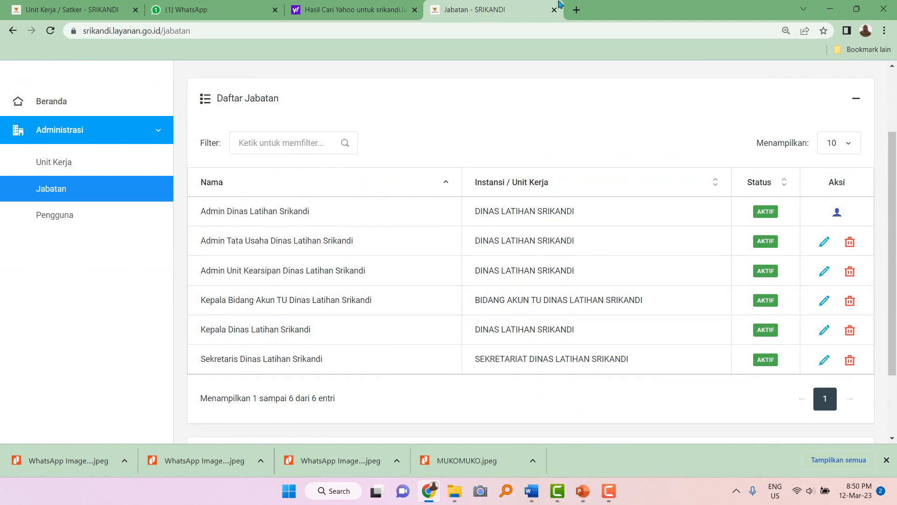
scroll(807, 136, up, 2)
Create position 'Kepala Bidang Akun Perbaikan Dinas Latihan Srikandi' under BIDANG AKUN PERBAIKAN DINAS LATIHAN SRIKANDI and save.
click(853, 134)
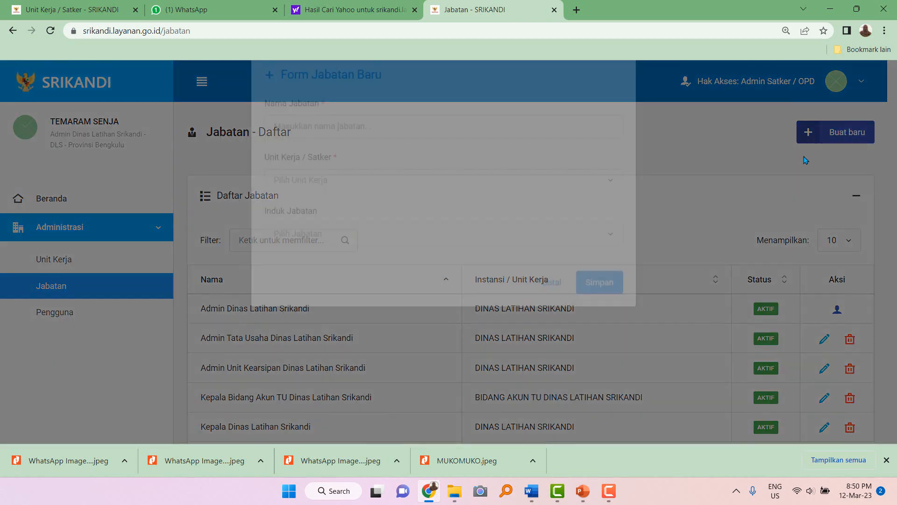
click(339, 156)
text(K)
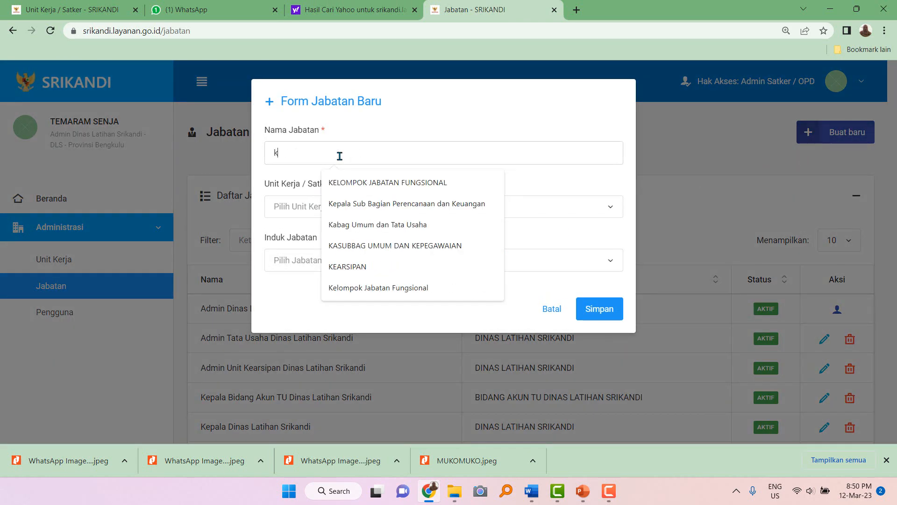
key(BackSpace)
text(Kepala )
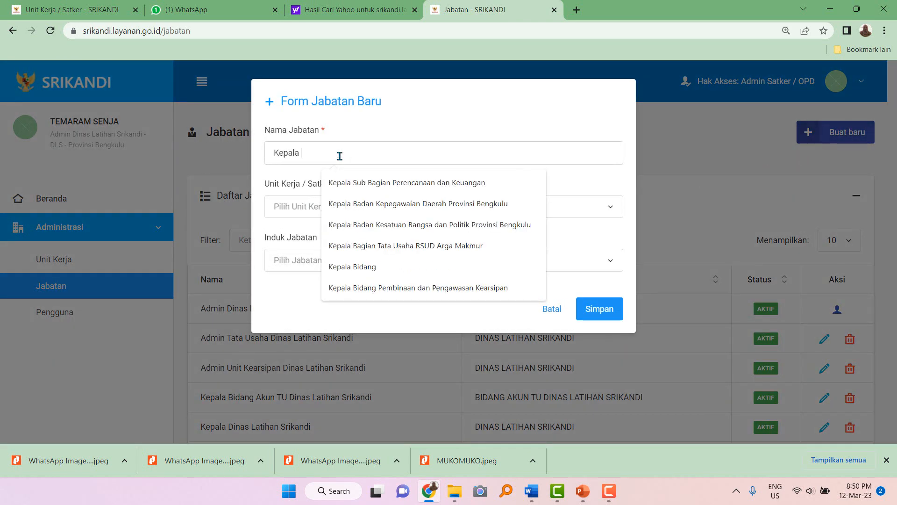
text(Bidang Aku)
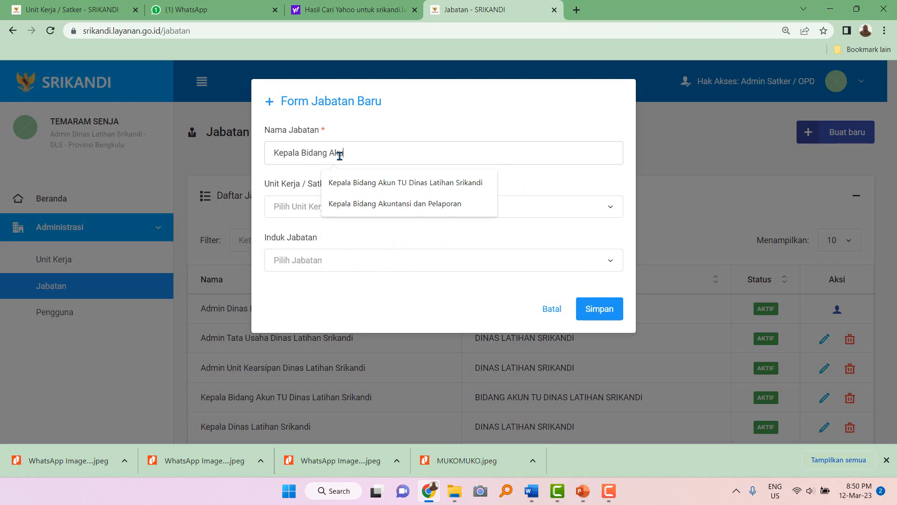
text(n Perbaikan Dinas Latihan Srikandi)
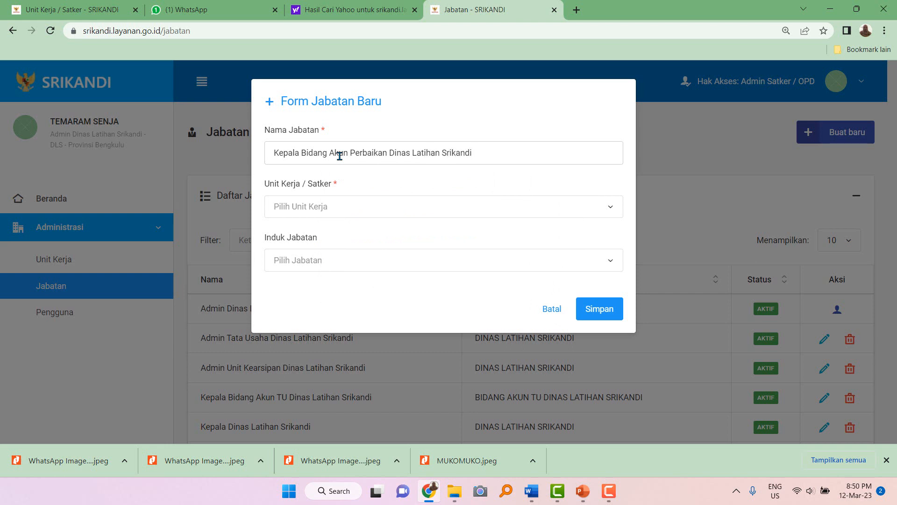
click(310, 213)
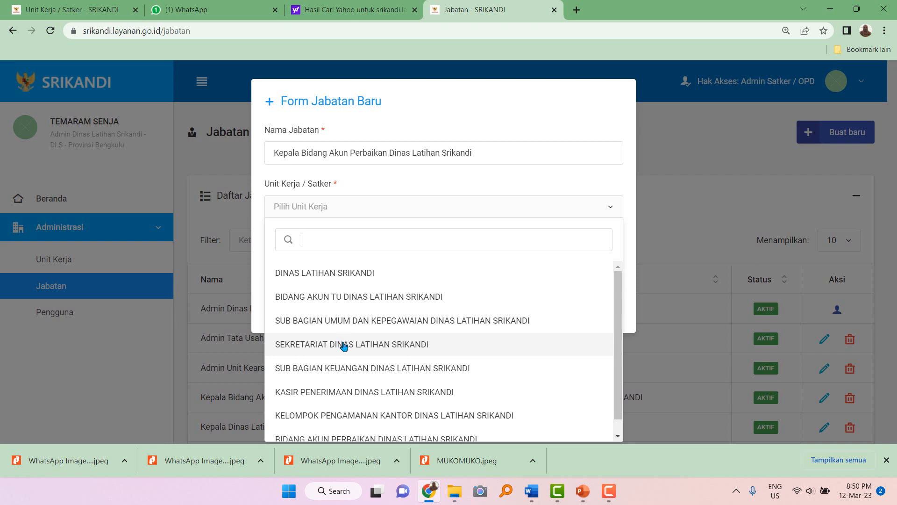
scroll(344, 346, down, 1)
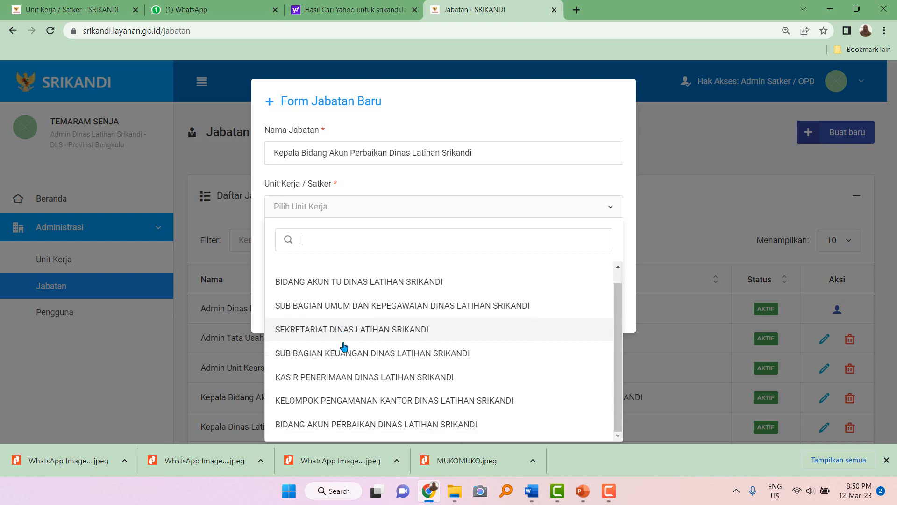
click(364, 424)
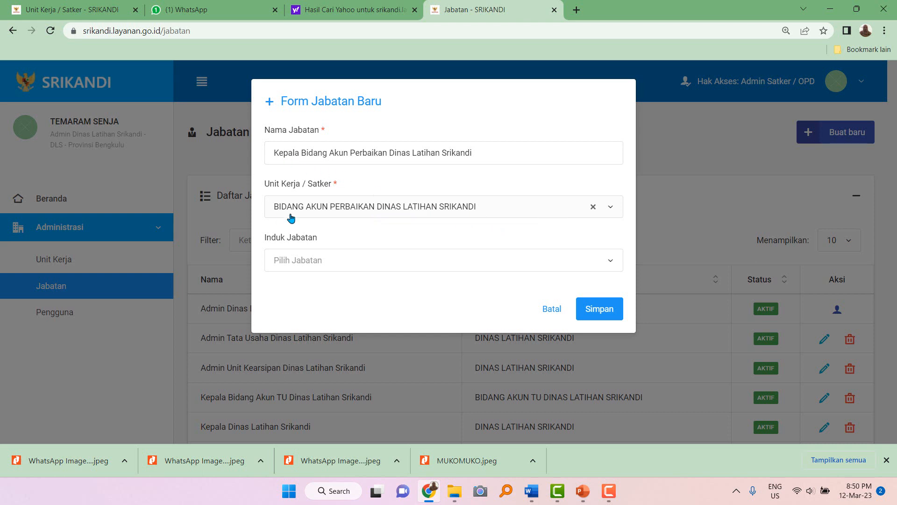
drag(274, 154, 327, 152)
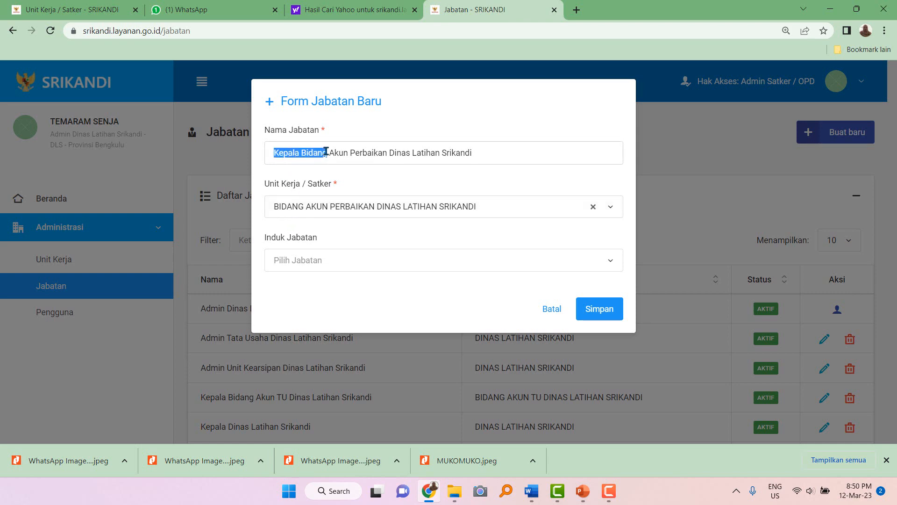
click(612, 317)
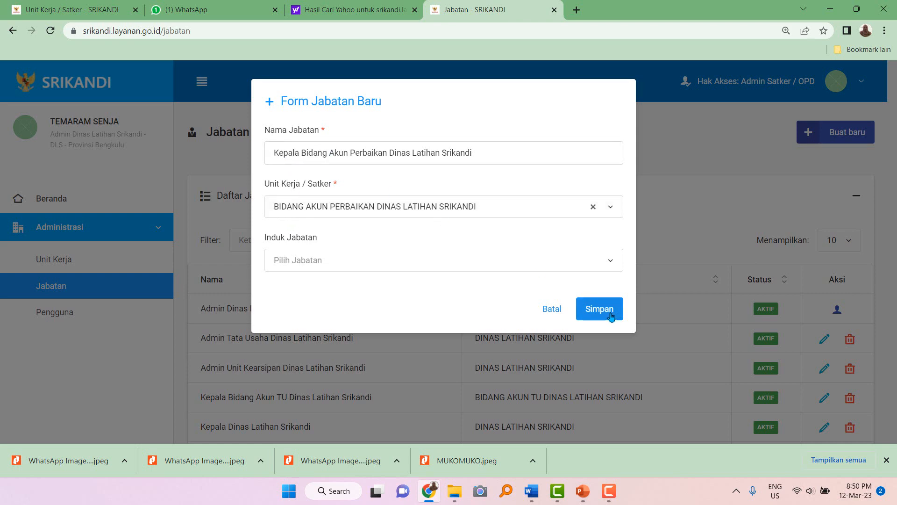
Look through the Unit Kerja list to find SUB BAGIAN UMUM DAN KEPEGAWAIAN.
scroll(563, 320, down, 4)
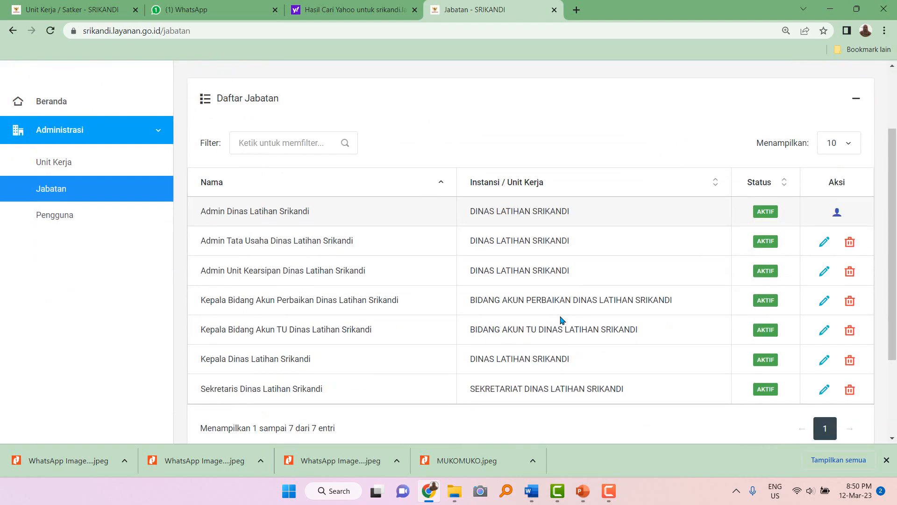
scroll(327, 261, up, 2)
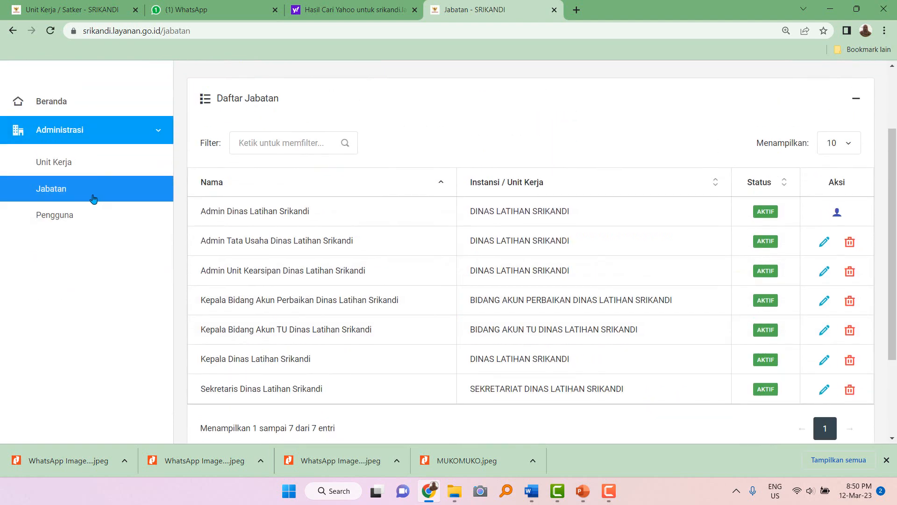
click(78, 168)
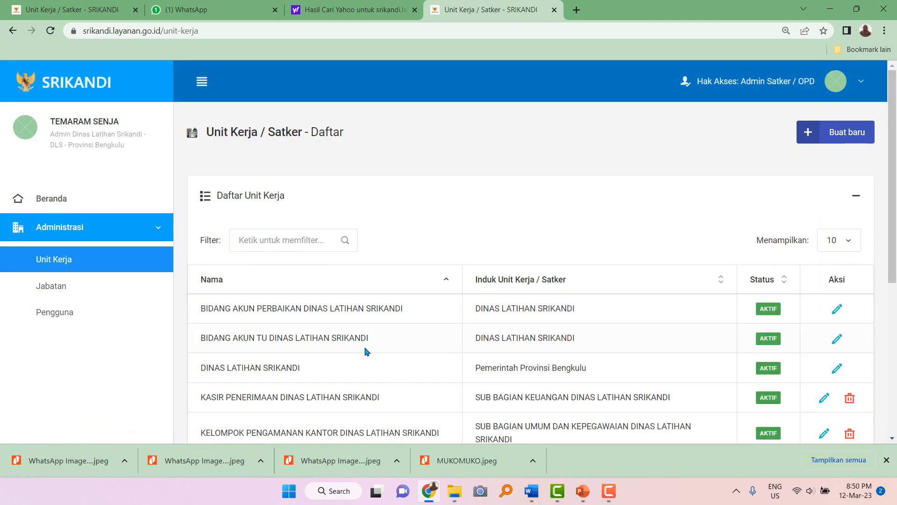
scroll(366, 349, down, 4)
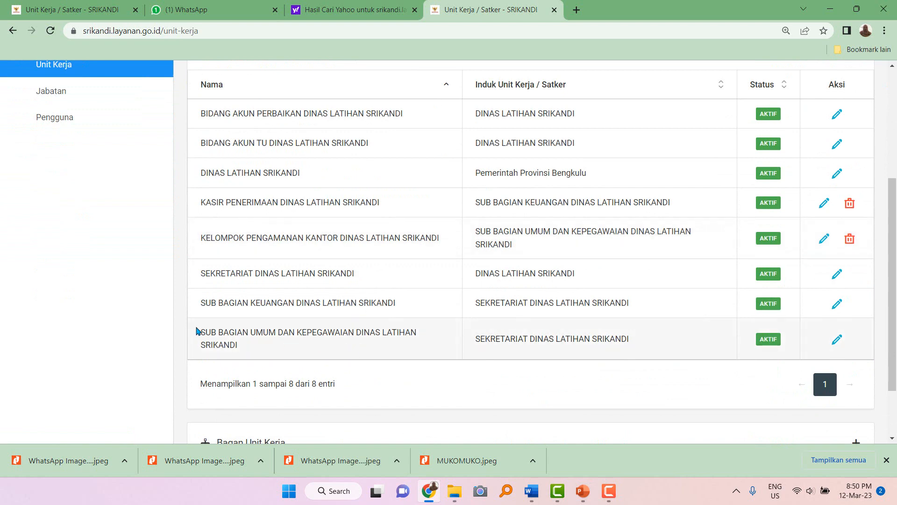
drag(202, 328, 249, 348)
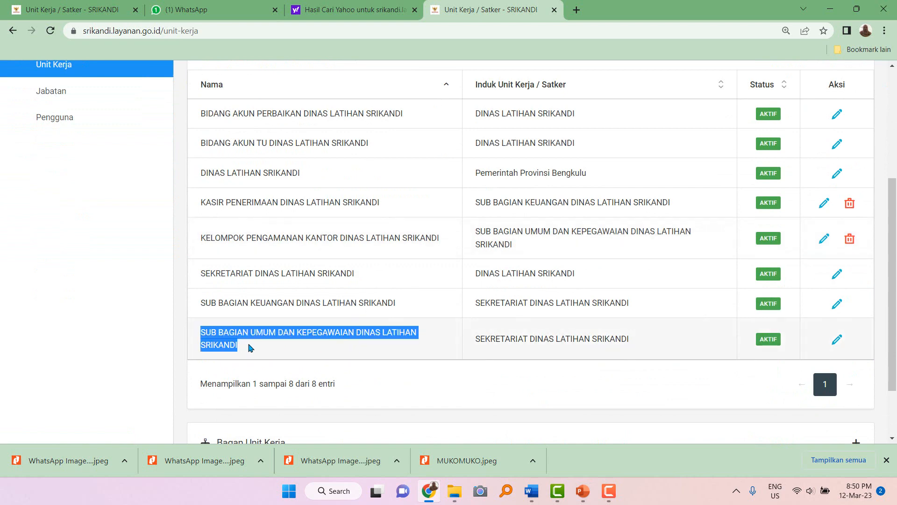
scroll(374, 358, up, 5)
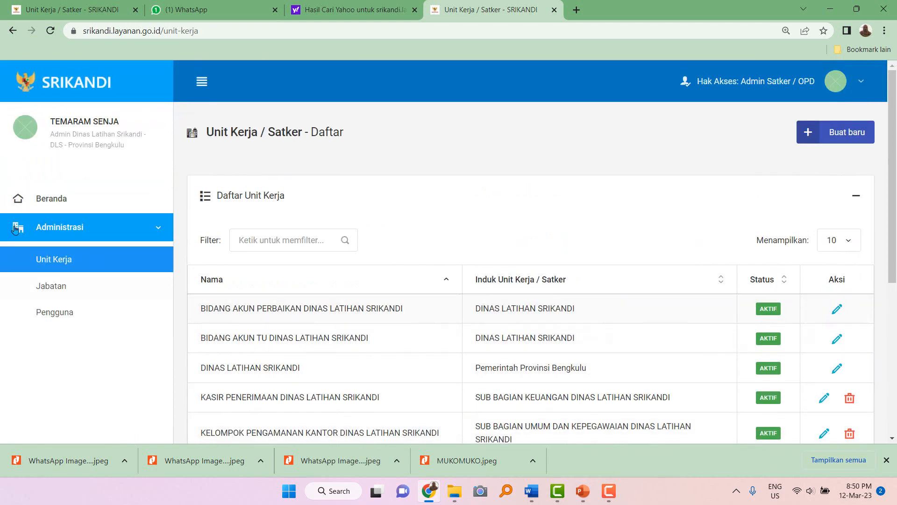
Begin a new work unit, search parent units for 'Kepa', then abandon it for Jabatan.
click(848, 134)
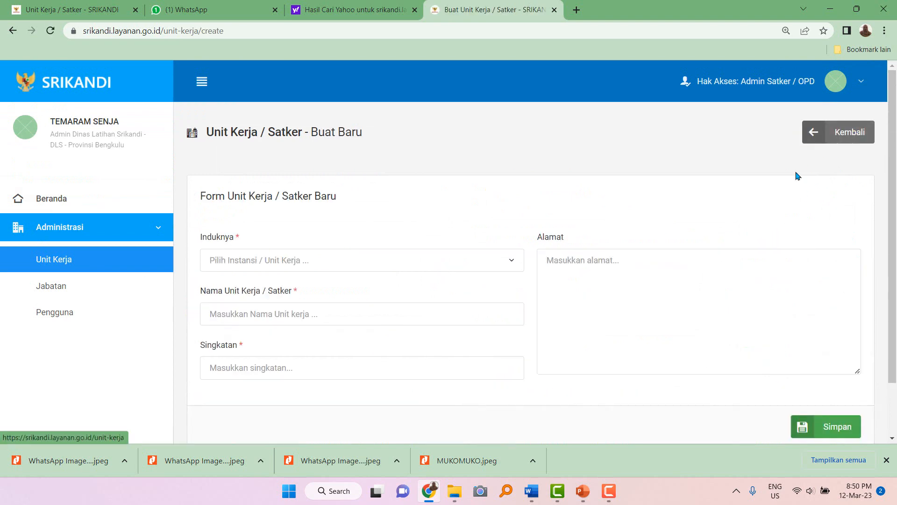
click(333, 263)
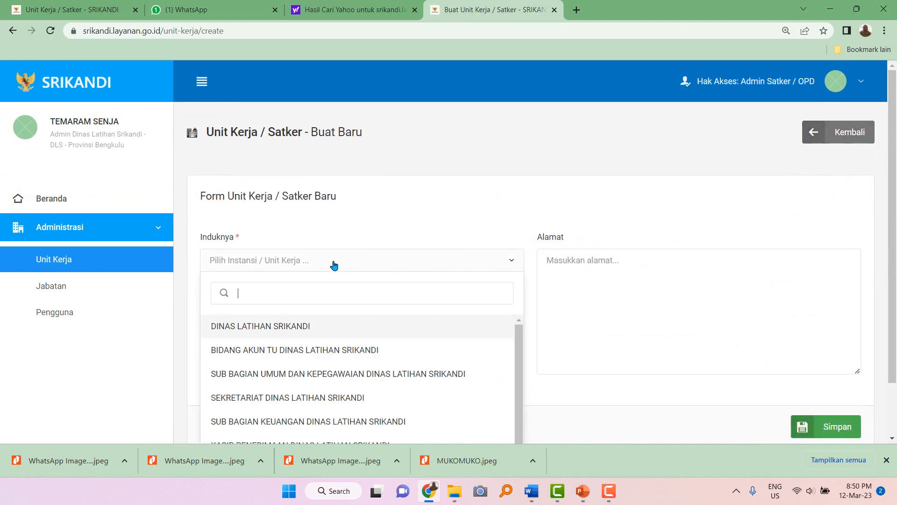
text(Kepala)
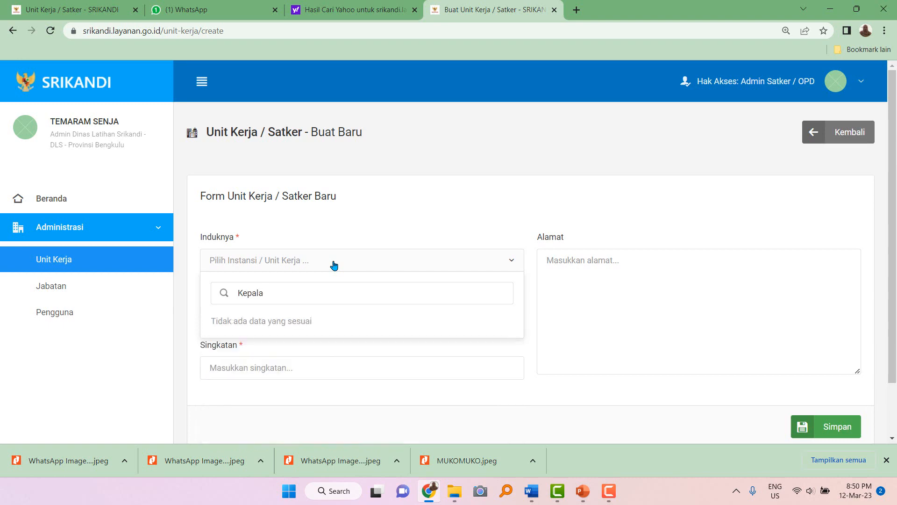
click(678, 181)
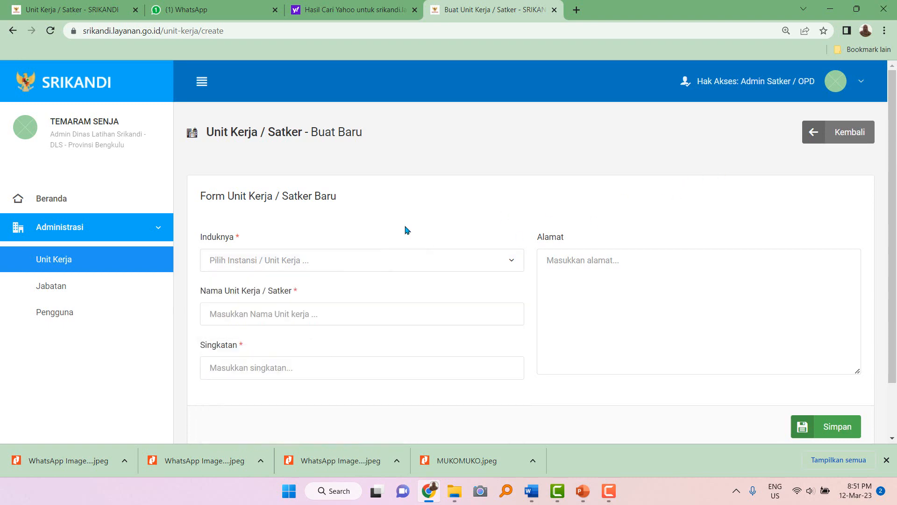
click(45, 289)
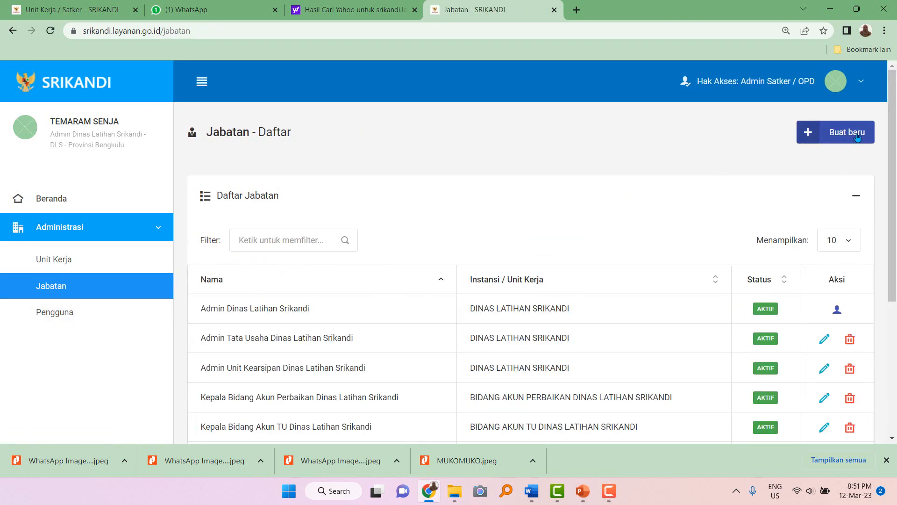
Start a new position named 'Kepala Sub Bagian Umum dan Kepegawaian Dinas Latihan Srikandi'.
click(853, 136)
click(375, 154)
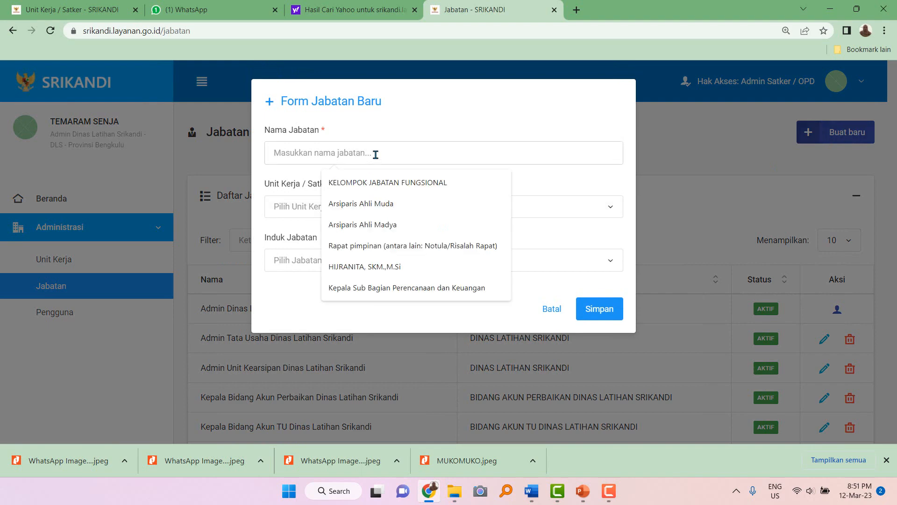
text(Kepala S)
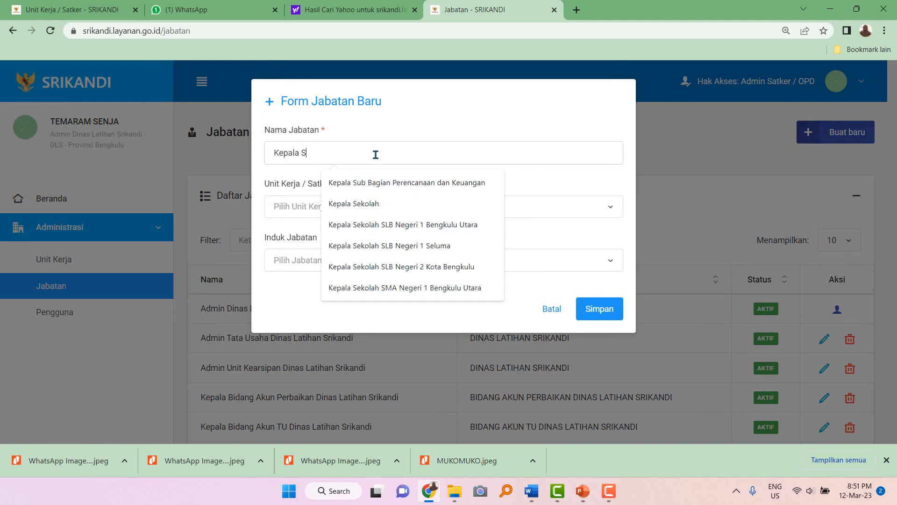
text(ub Bag)
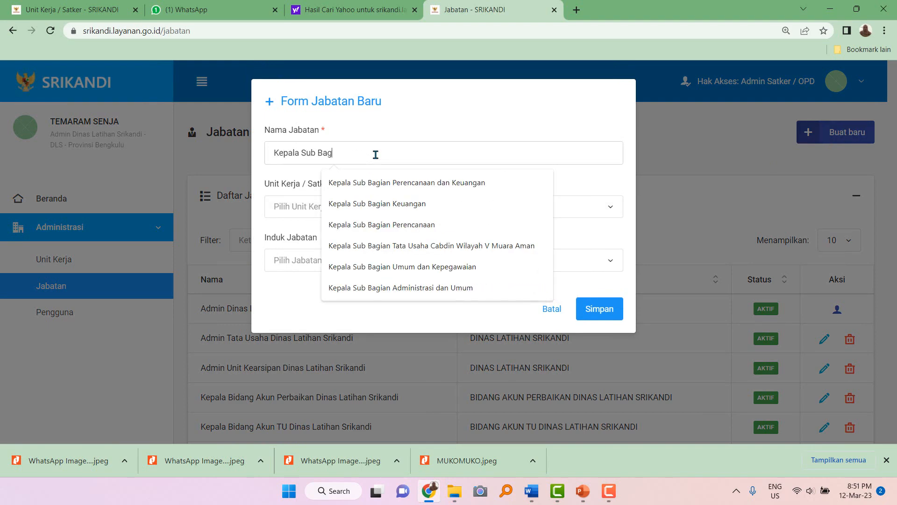
text(ian Umum dan)
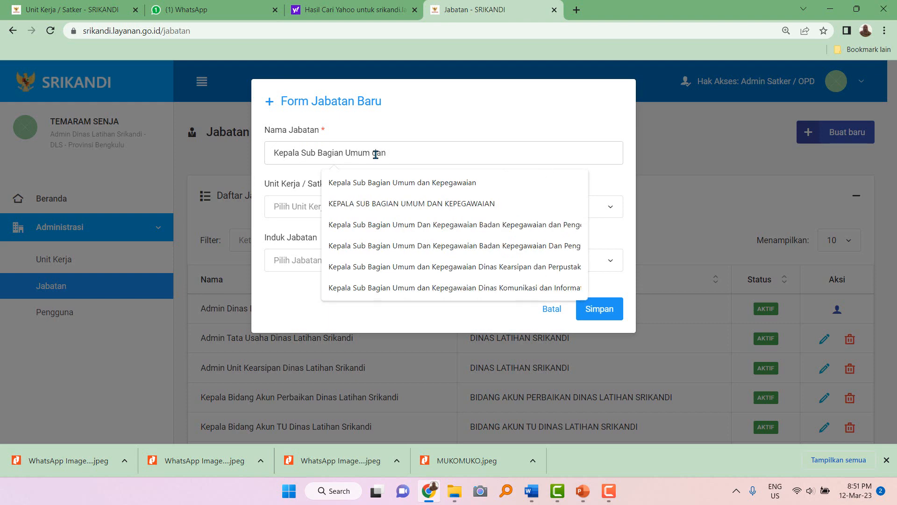
click(389, 184)
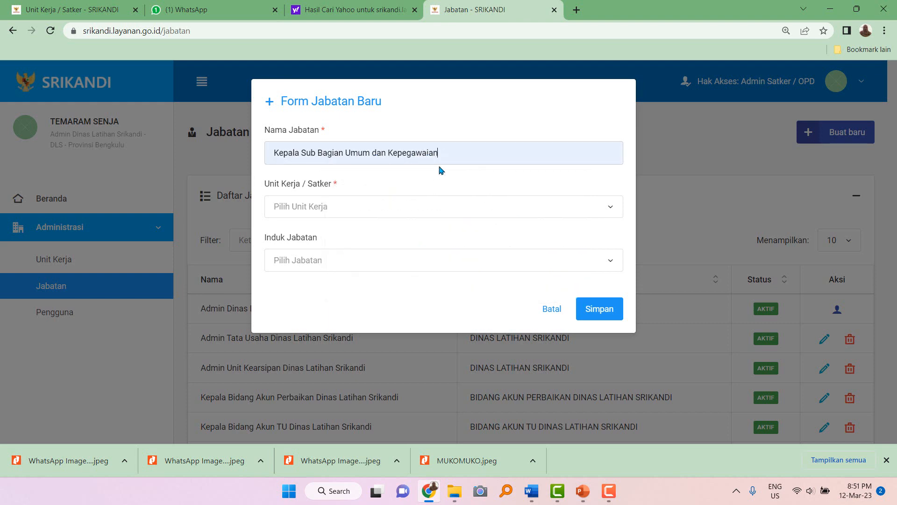
text(Dinas)
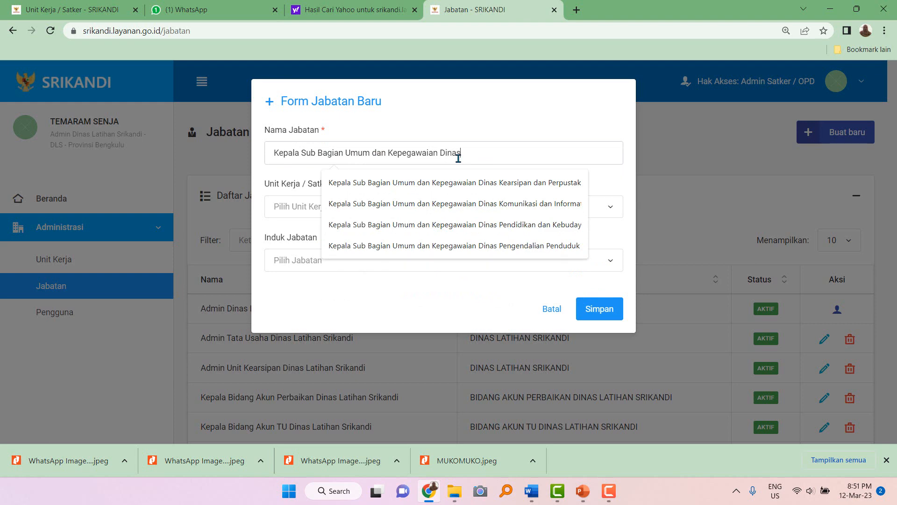
text( Latihan Srikandi)
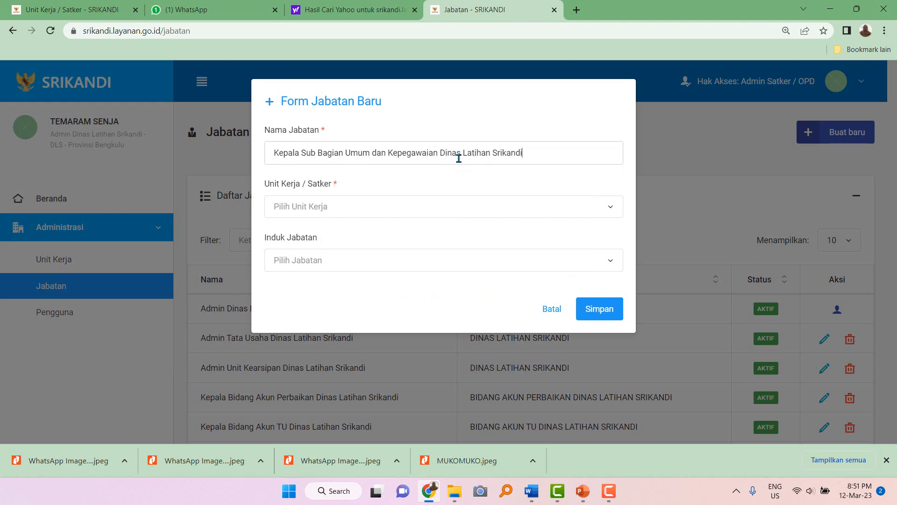
drag(441, 153, 532, 152)
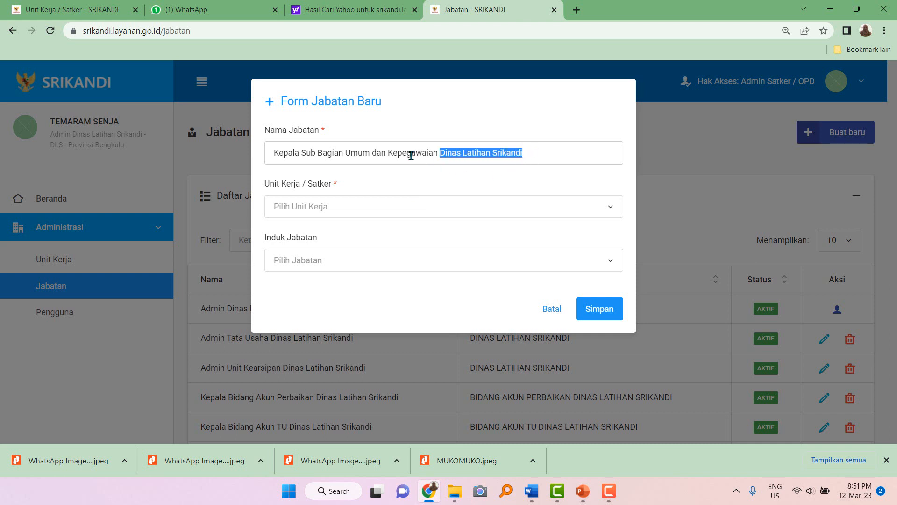
click(442, 153)
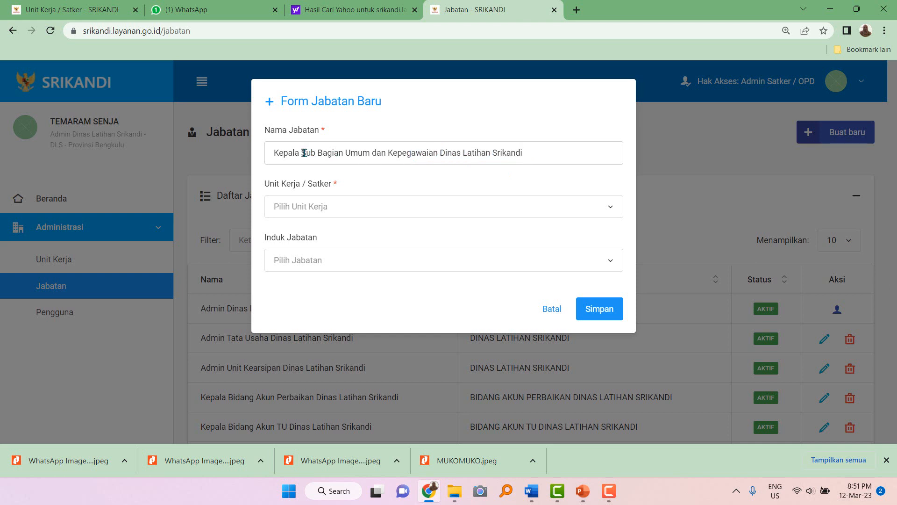
drag(303, 153, 438, 155)
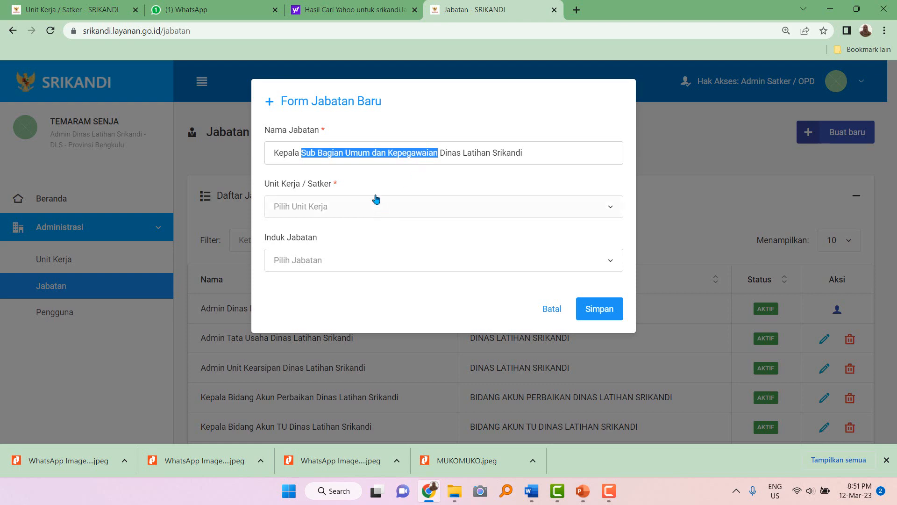
click(282, 153)
double_click(283, 154)
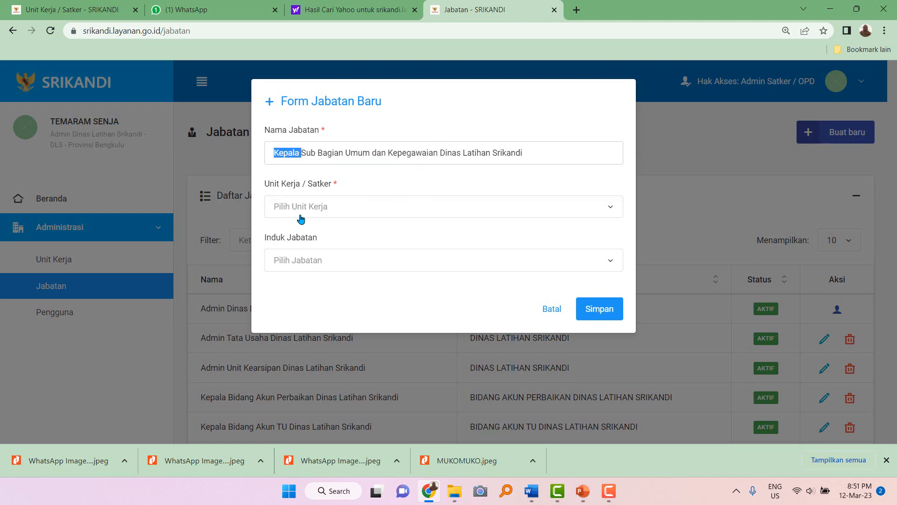
Assign it to SUB BAGIAN UMUM DAN KEPEGAWAIAN DINAS LATIHAN SRIKANDI and save.
click(324, 212)
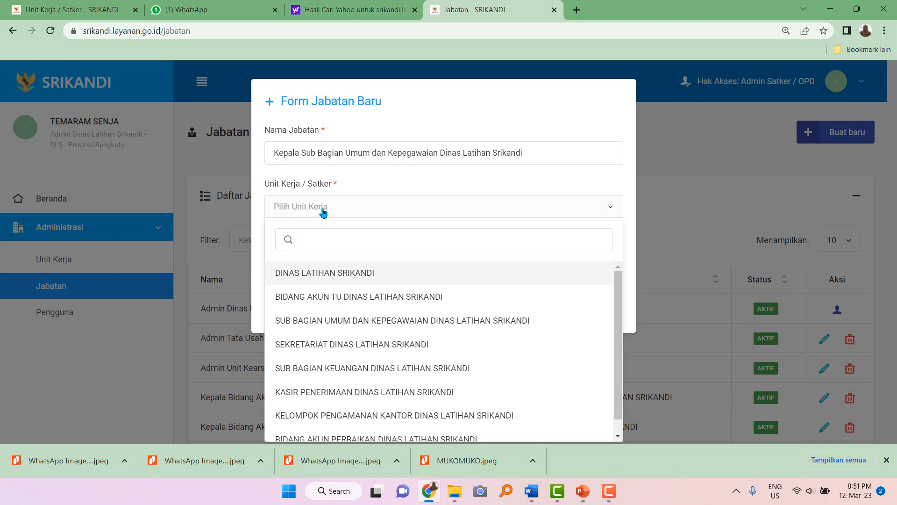
click(353, 322)
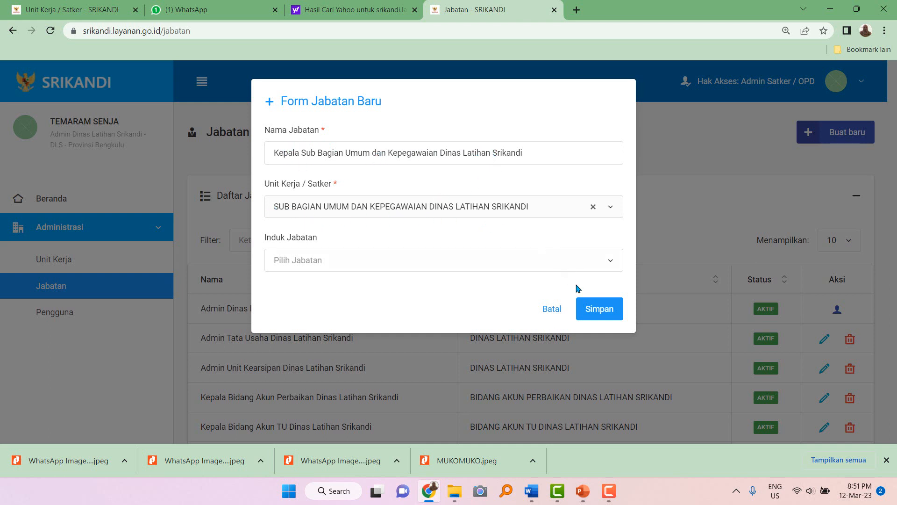
click(594, 310)
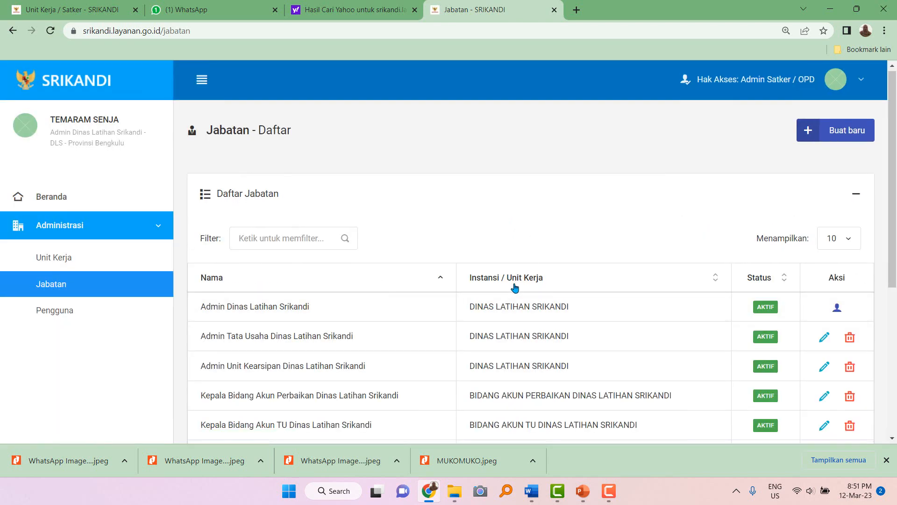
Check the Unit Kerja list for the KELOMPOK PENGAMANAN KANTOR unit.
scroll(513, 288, down, 4)
scroll(70, 188, up, 3)
scroll(41, 170, down, 1)
click(41, 169)
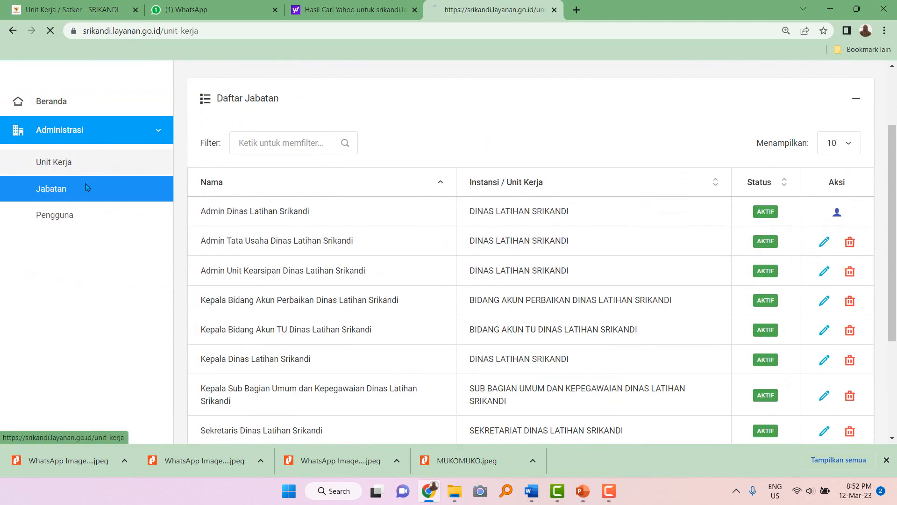
scroll(410, 337, down, 4)
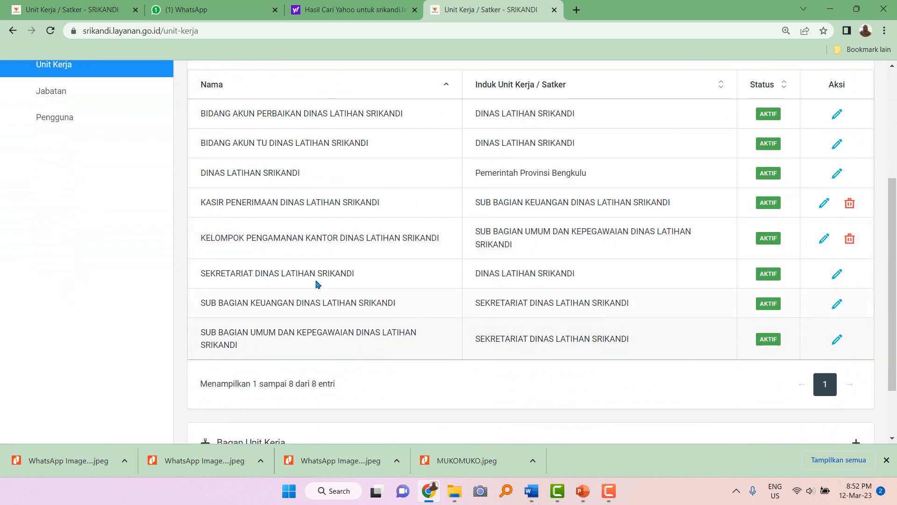
drag(202, 238, 443, 255)
scroll(443, 255, up, 2)
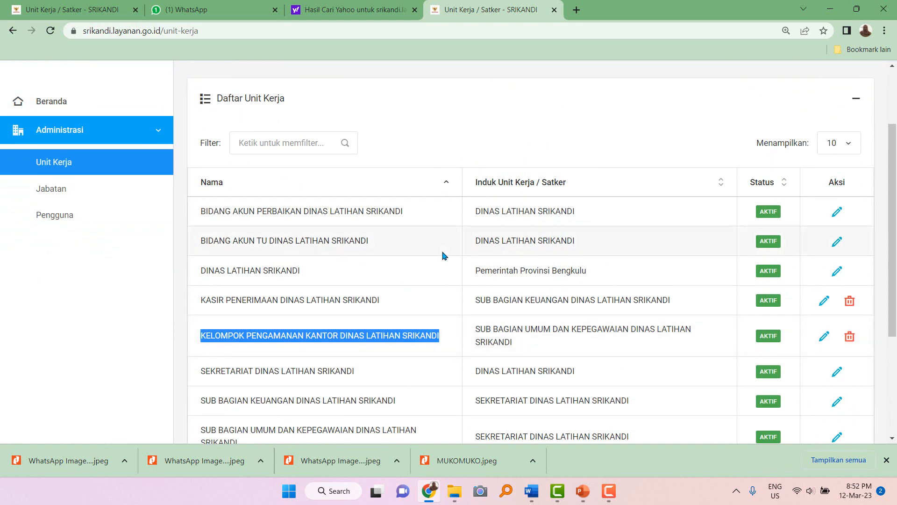
Start position 'Security Dinas Latihan Srikandi' under KELOMPOK PENGAMANAN KANTOR DINAS LATIHAN SRIKANDI.
click(71, 196)
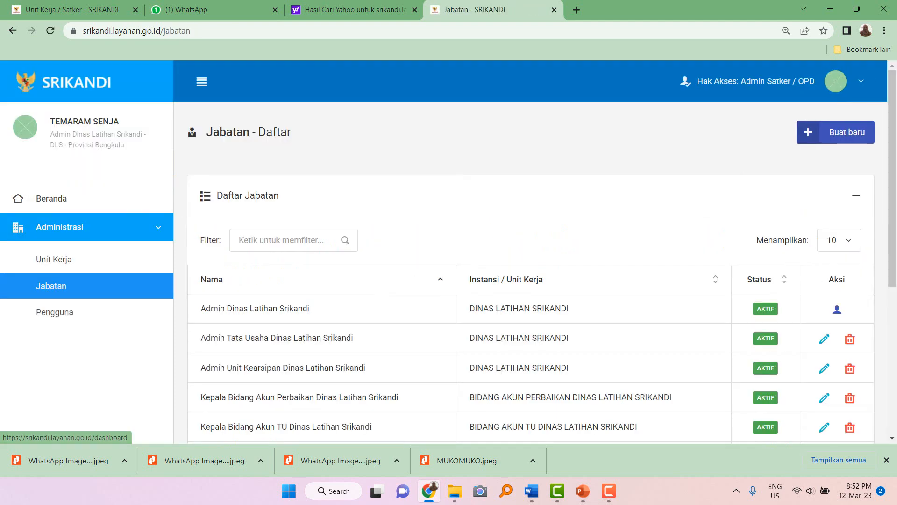
click(847, 138)
click(344, 153)
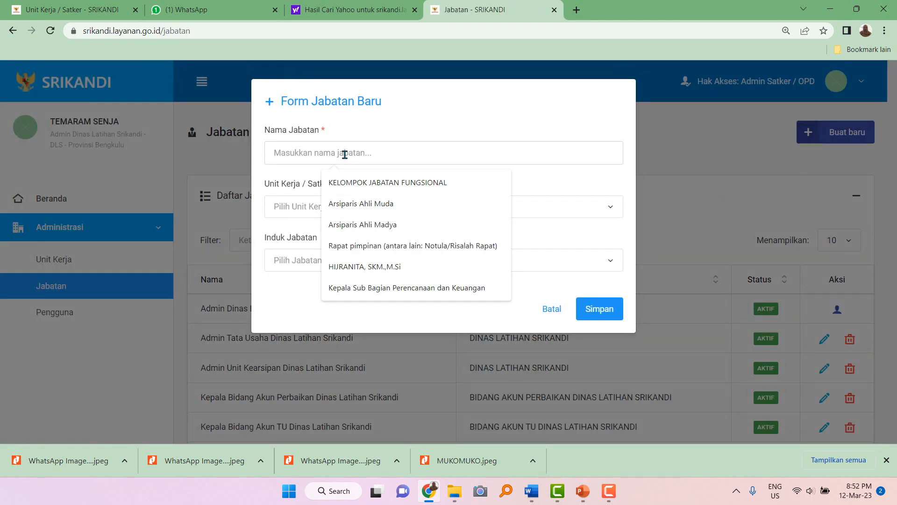
text(Sequrity Di)
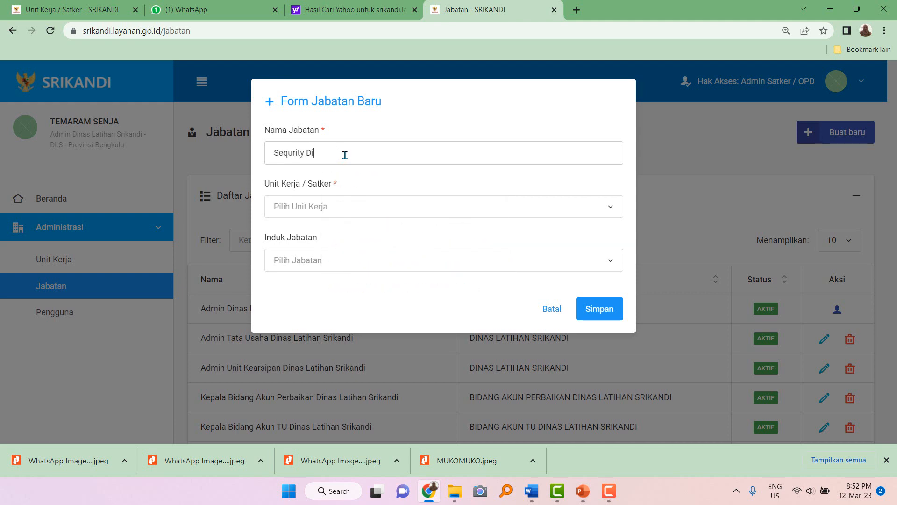
text(nas Latihan Srikandi)
click(326, 210)
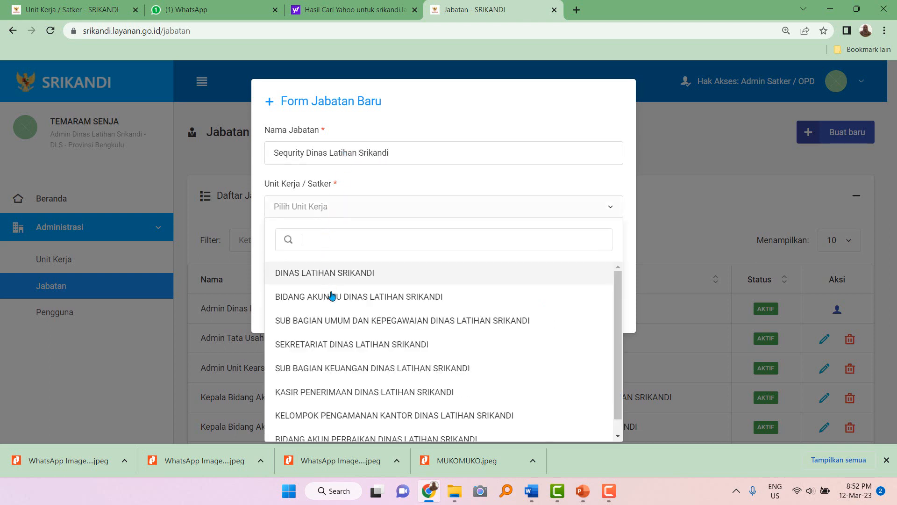
click(386, 419)
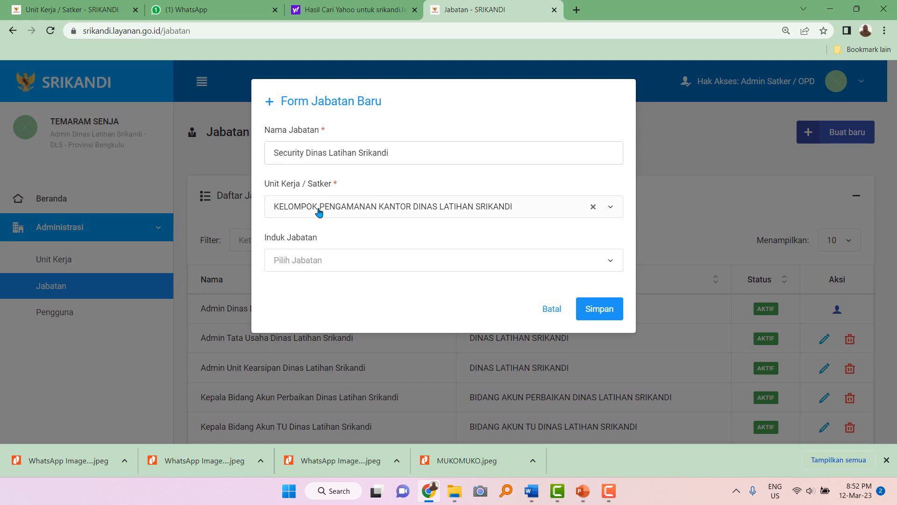
mouse_move(454, 490)
Save the Security Dinas Latihan Srikandi position and review the Jabatan list.
click(600, 310)
scroll(447, 338, down, 4)
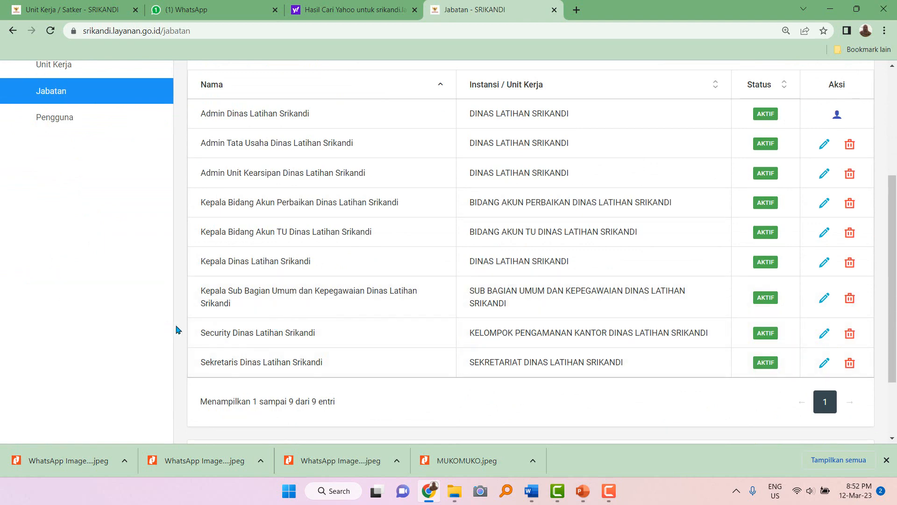
scroll(315, 335, up, 2)
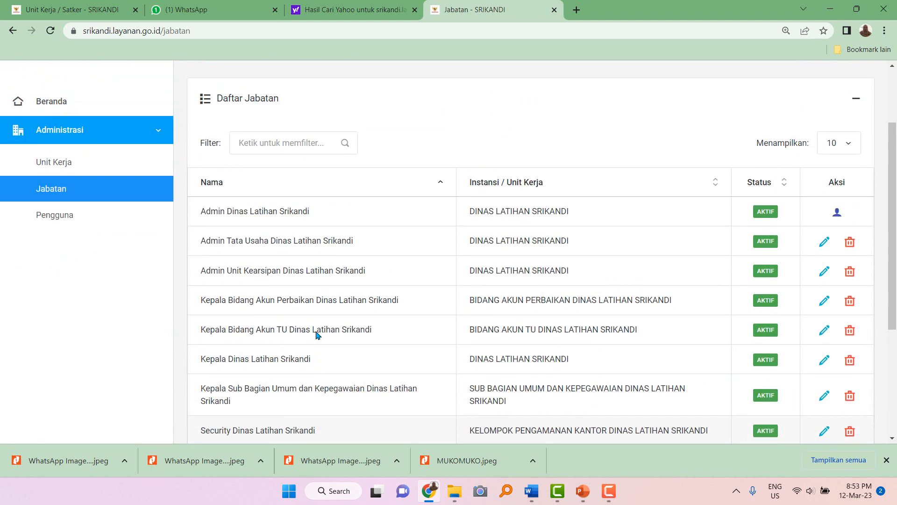
scroll(295, 314, down, 2)
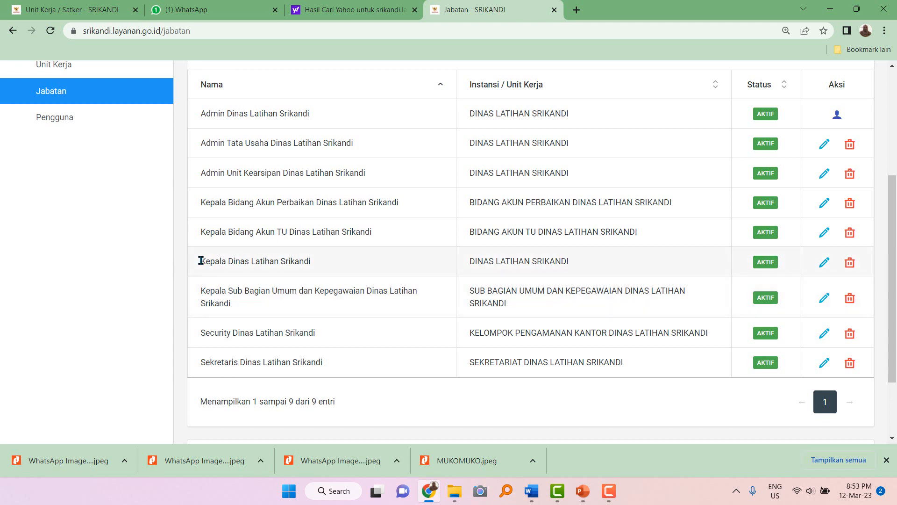
Highlight the Kepala Dinas, Kepala Bidang Akun TU and Sekretaris entries, then go to Pengguna.
drag(201, 261, 332, 262)
drag(195, 231, 312, 242)
click(213, 359)
drag(213, 359, 337, 369)
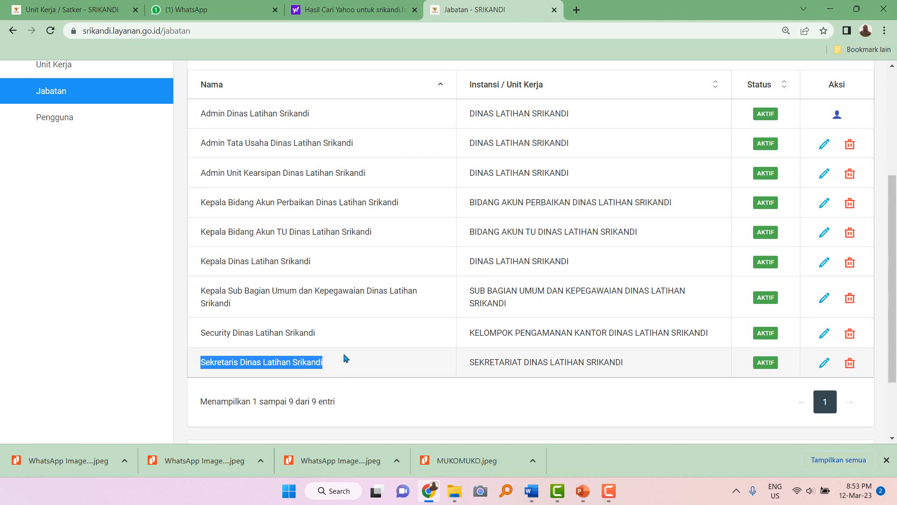
scroll(146, 238, up, 2)
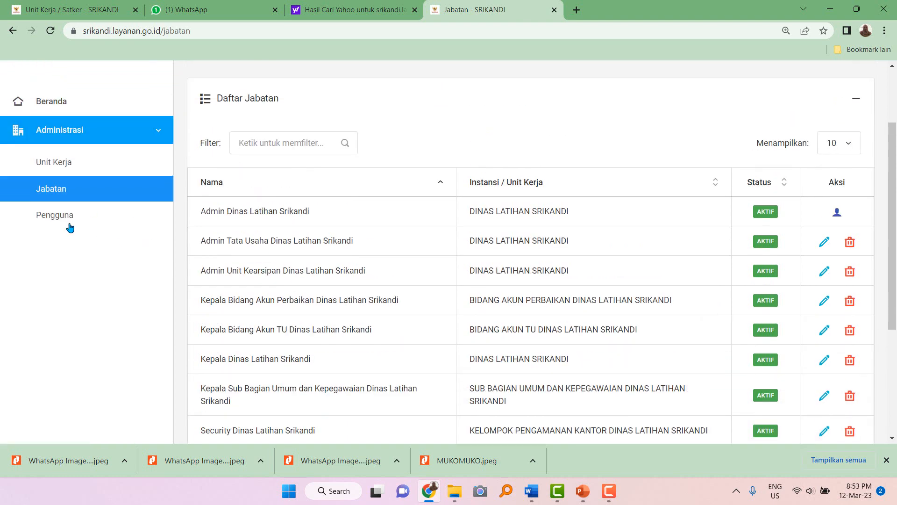
click(70, 216)
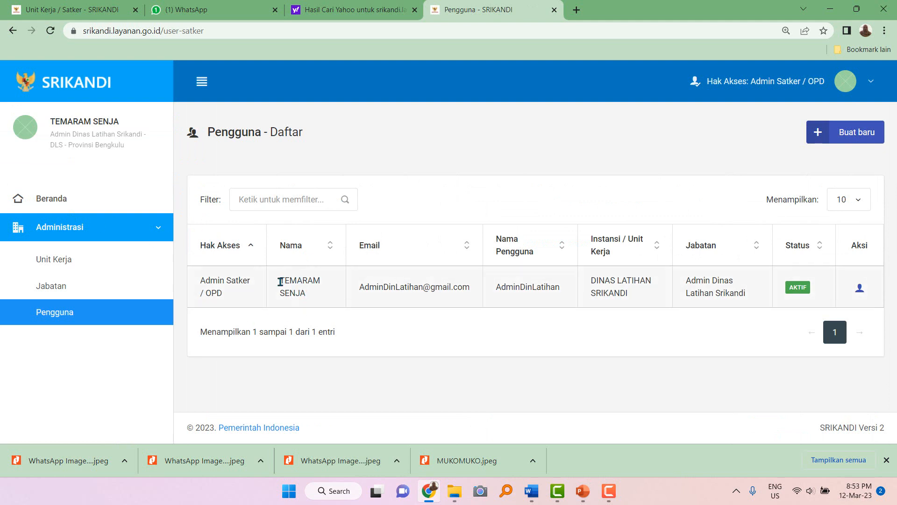
drag(280, 282, 317, 296)
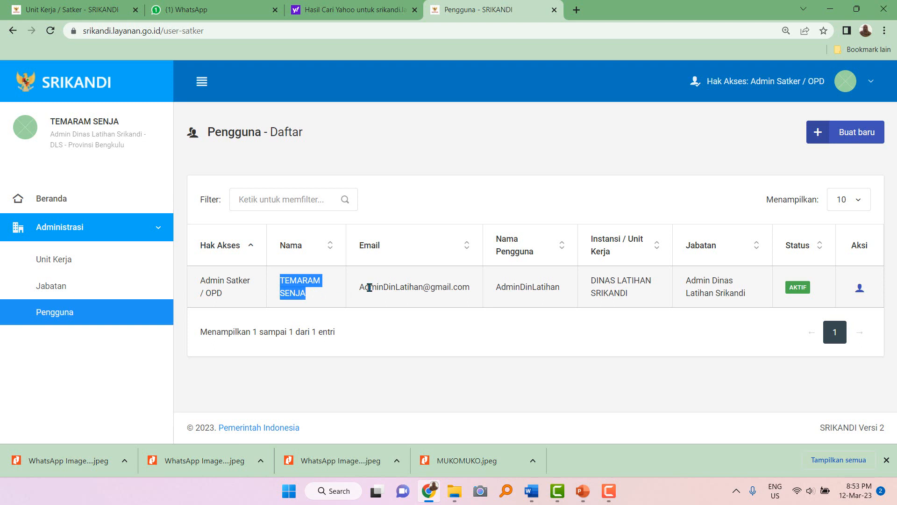
click(291, 283)
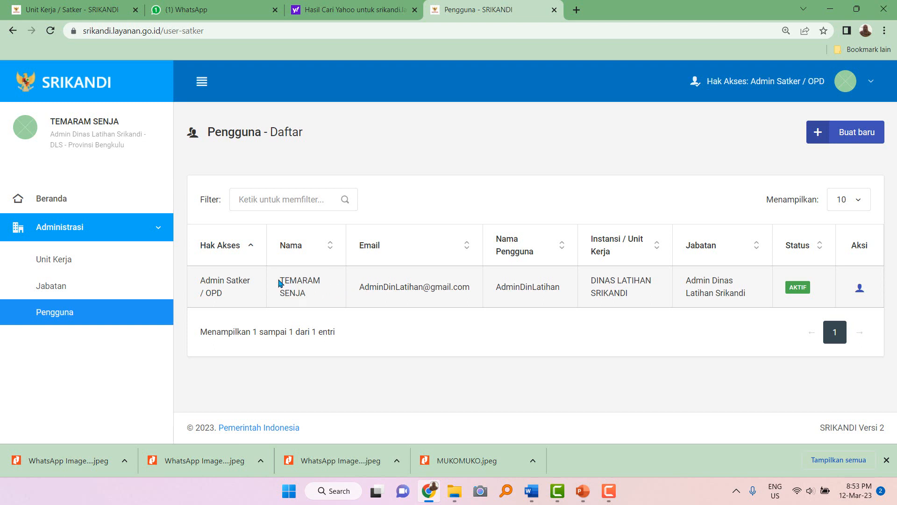
drag(281, 281, 315, 295)
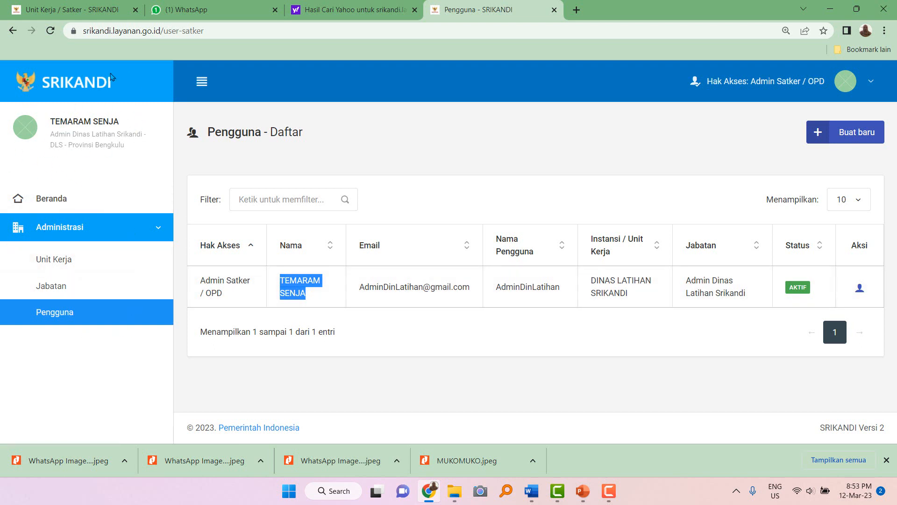
click(60, 317)
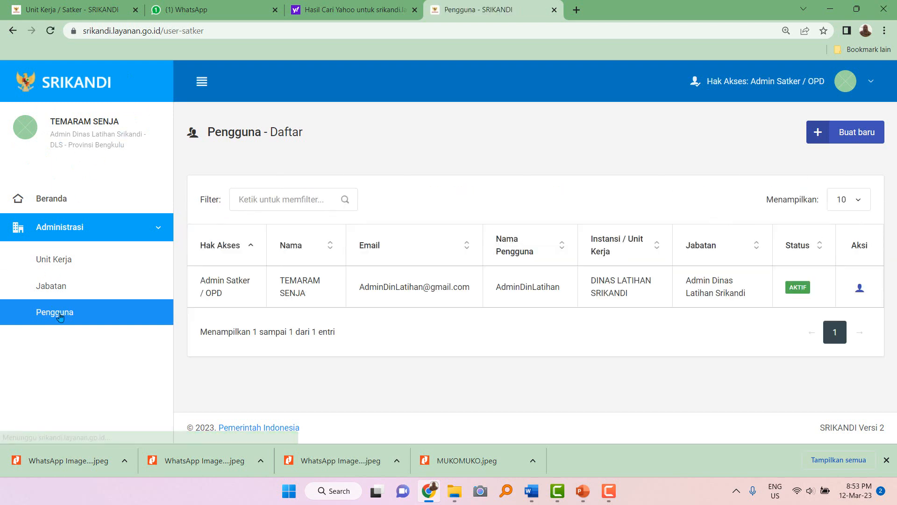
Open a new user form and enter the employee number and NIK.
click(838, 135)
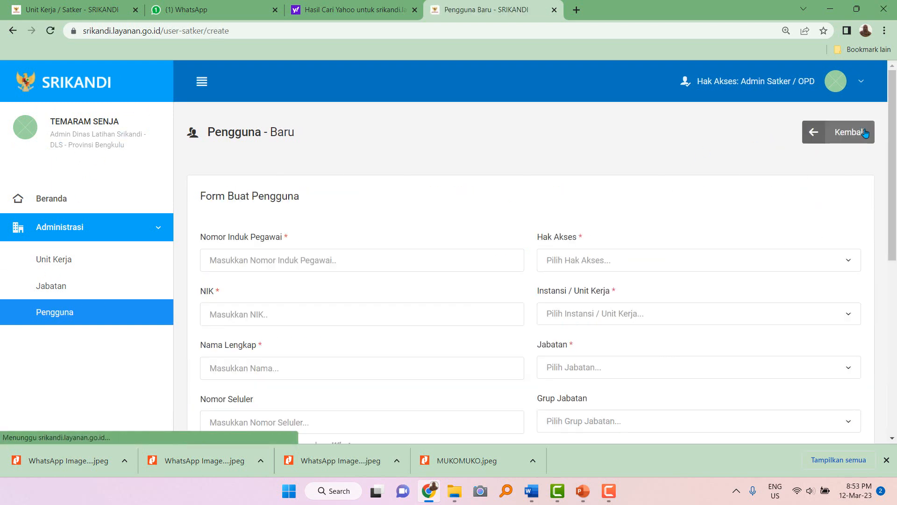
click(290, 259)
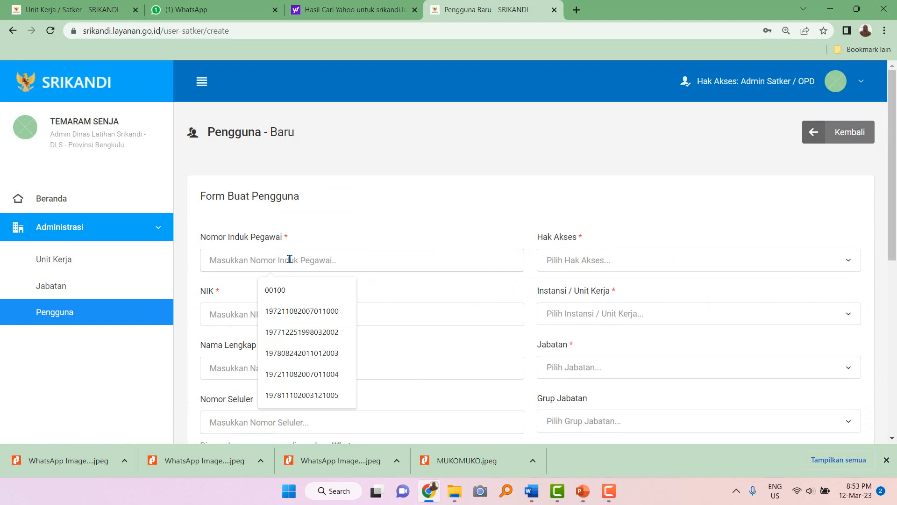
click(814, 139)
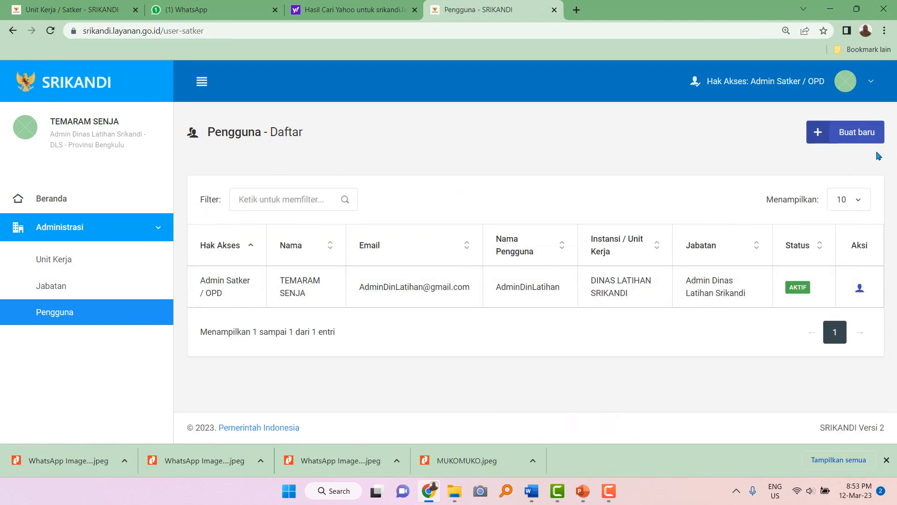
click(864, 136)
click(281, 261)
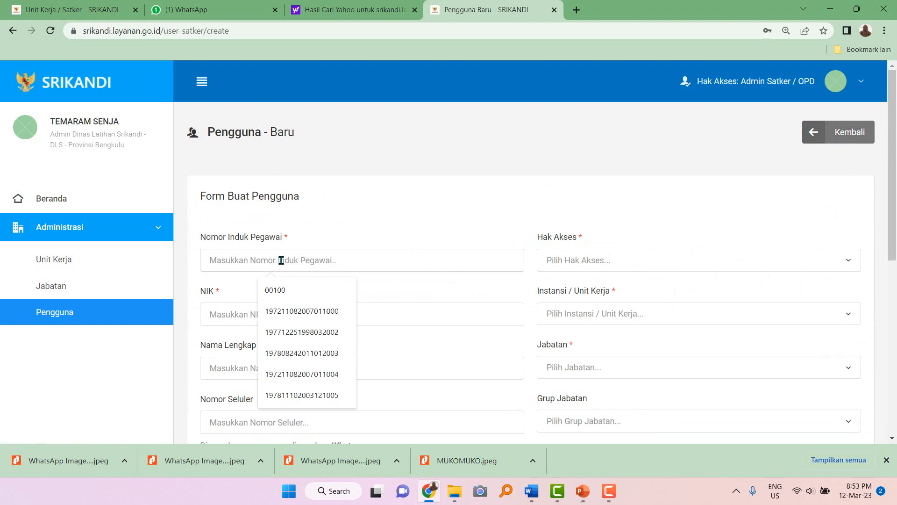
text(0)
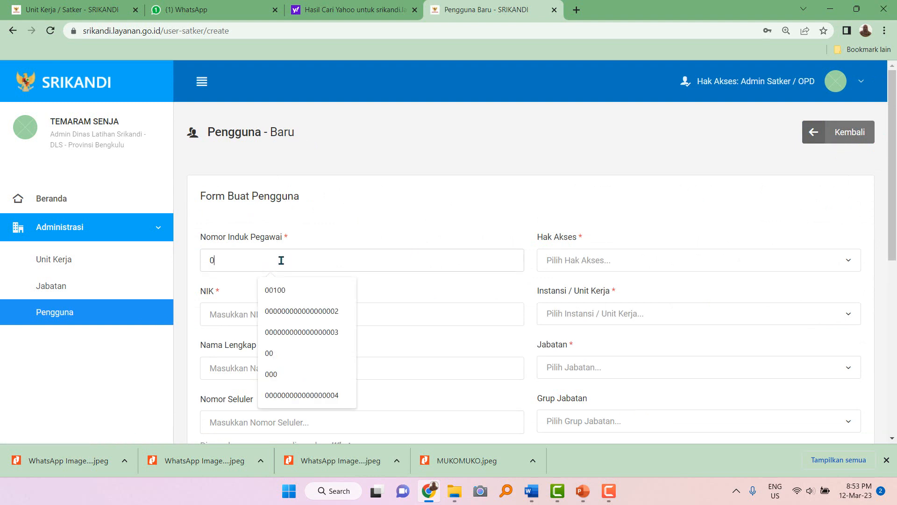
text(20202)
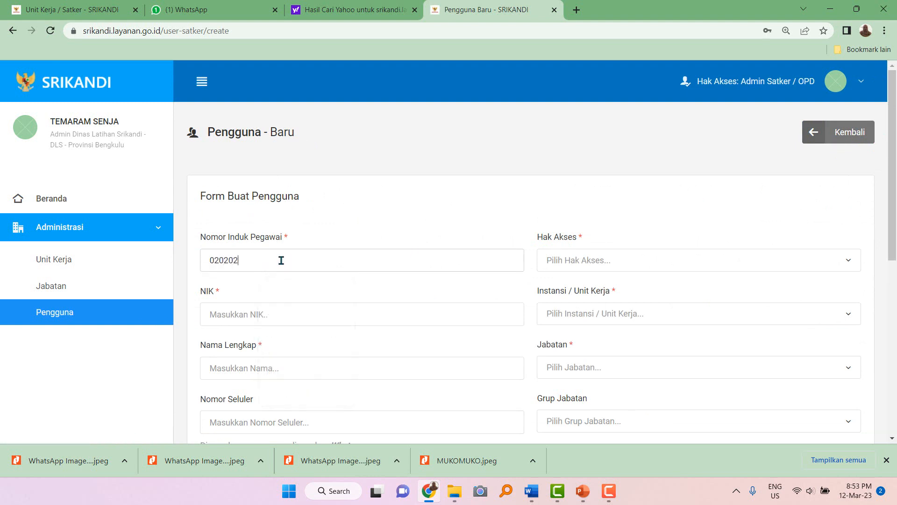
text(020202020)
click(255, 314)
text(177)
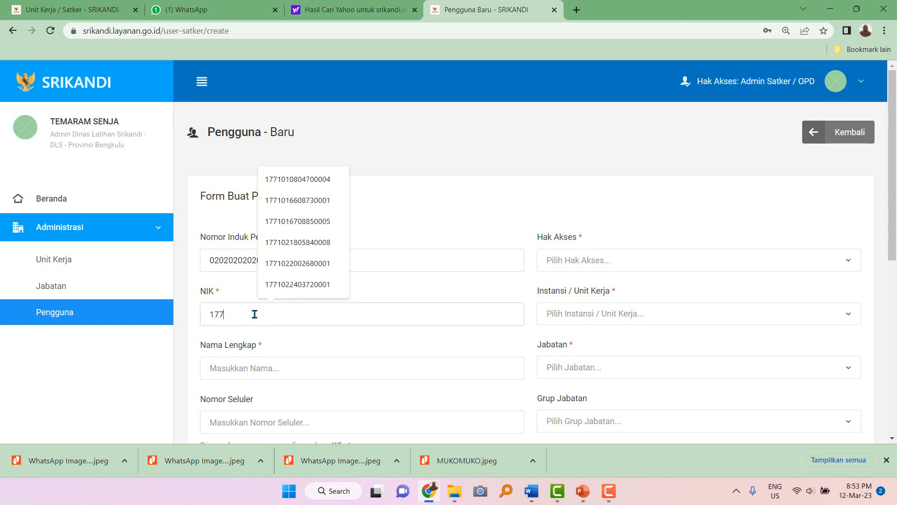
text(72222233365852)
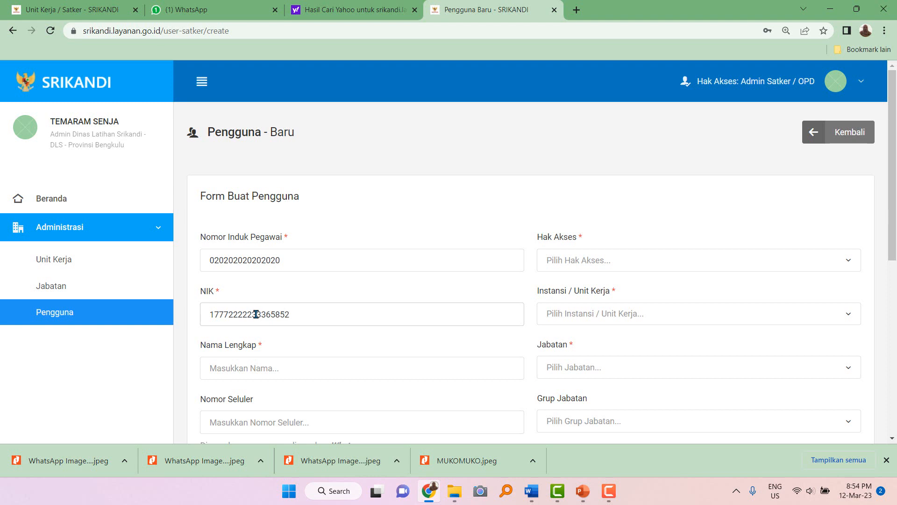
Enter the user's full name, retyping it in capital letters.
click(240, 369)
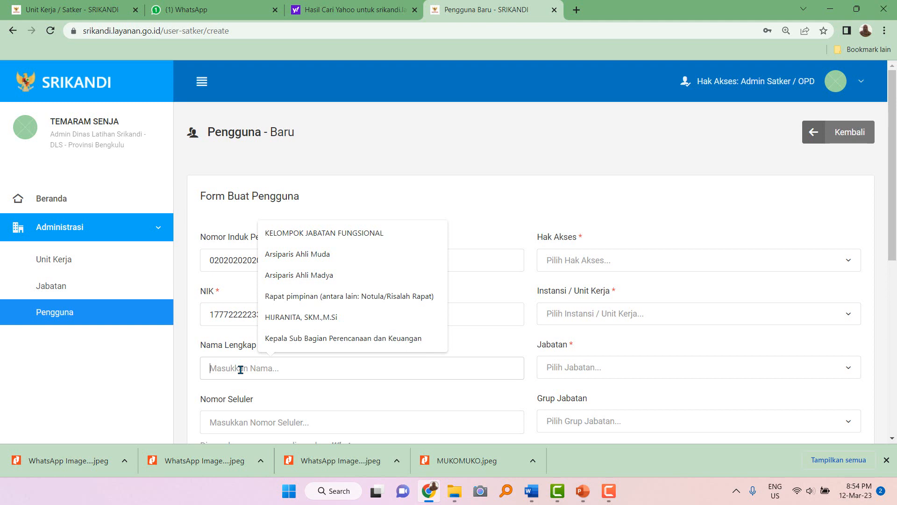
text(Pintar)
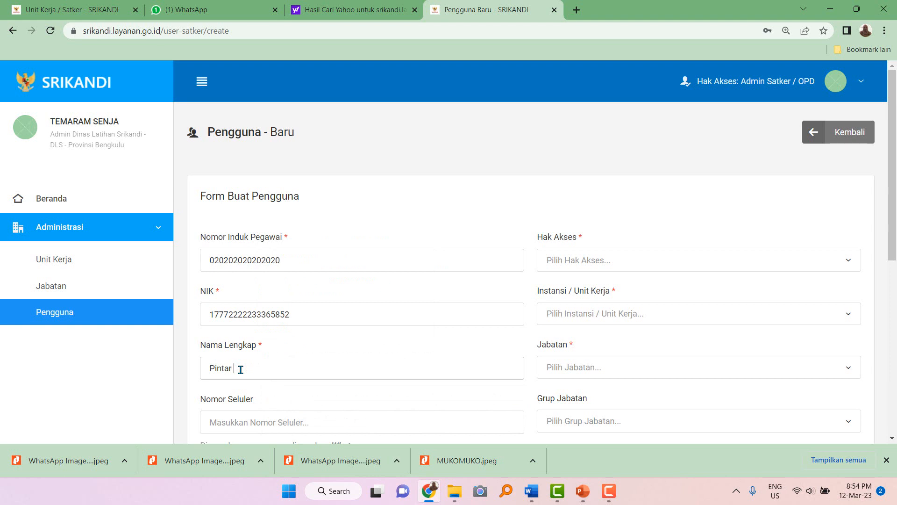
key(BackSpace)
key(BackSpace)
key(BackSpace)
key(BackSpace)
key(BackSpace)
key(BackSpace)
text(Biru)
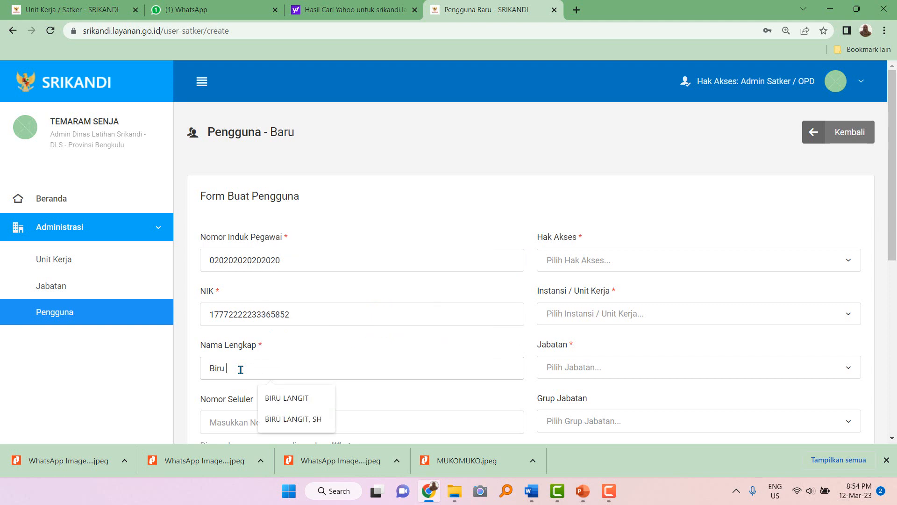
key(BackSpace)
key(BackSpace)
key(BackSpace)
key(BackSpace)
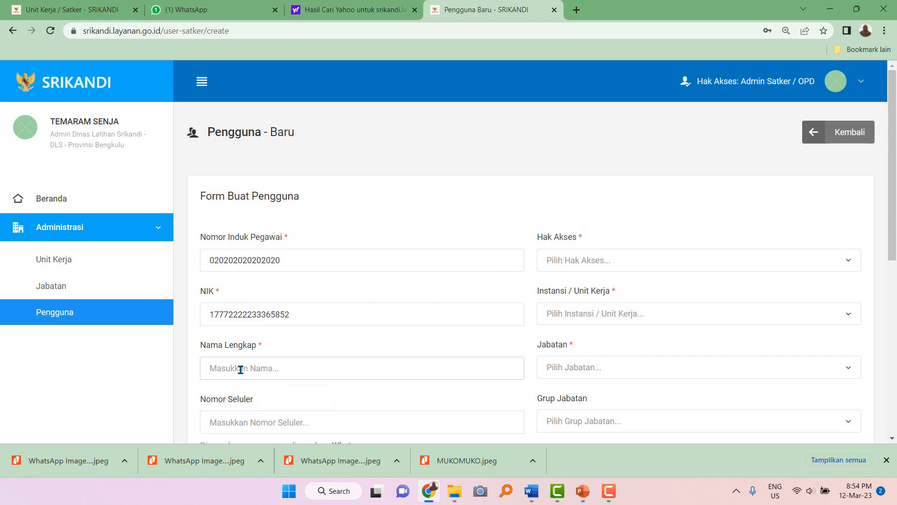
text(K)
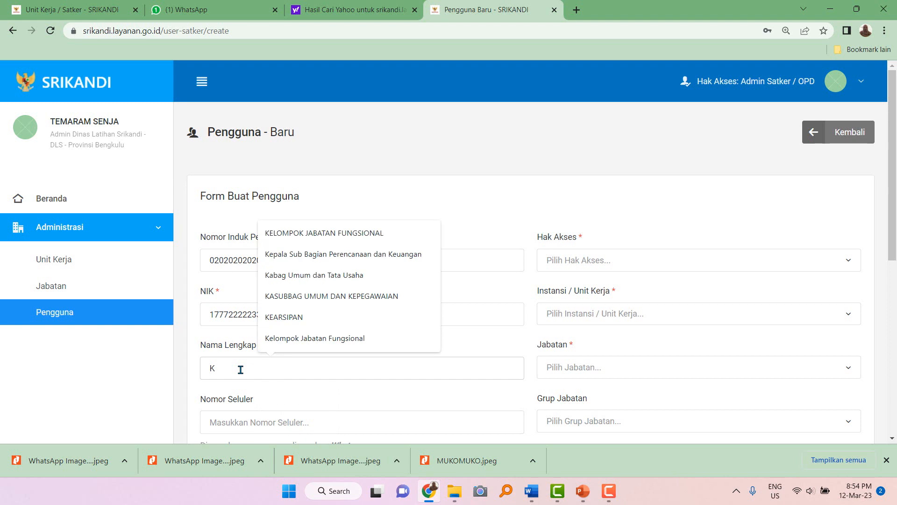
text(unig)
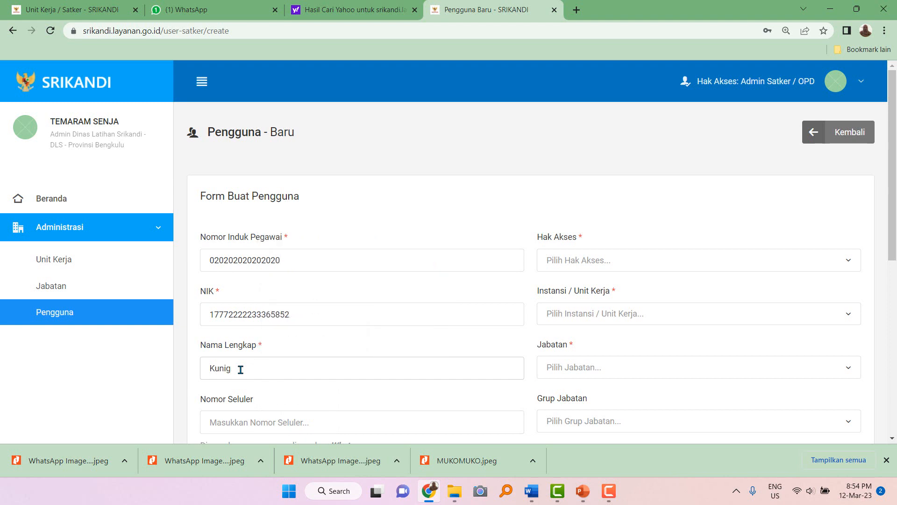
key(BackSpace)
key(BackSpace)
key(BackSpace)
key(BackSpace)
text(Meriam)
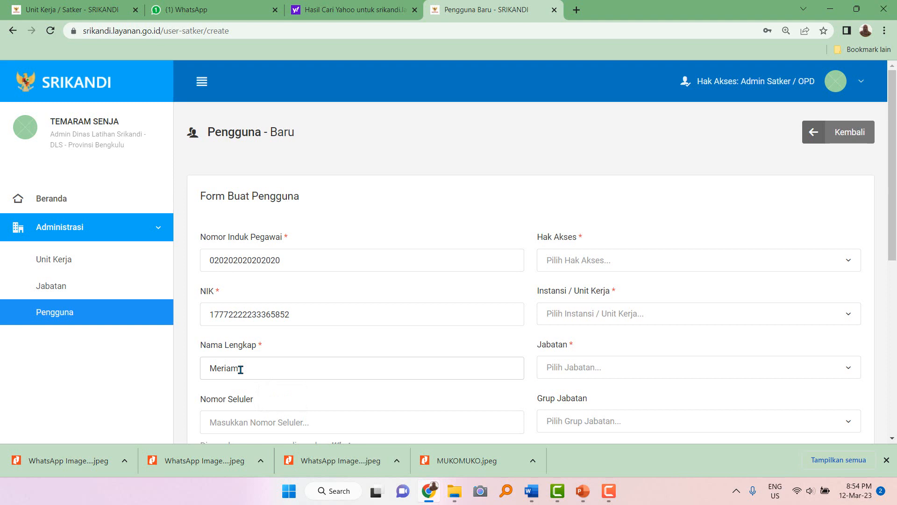
text( Perkusi)
scroll(242, 369, down, 2)
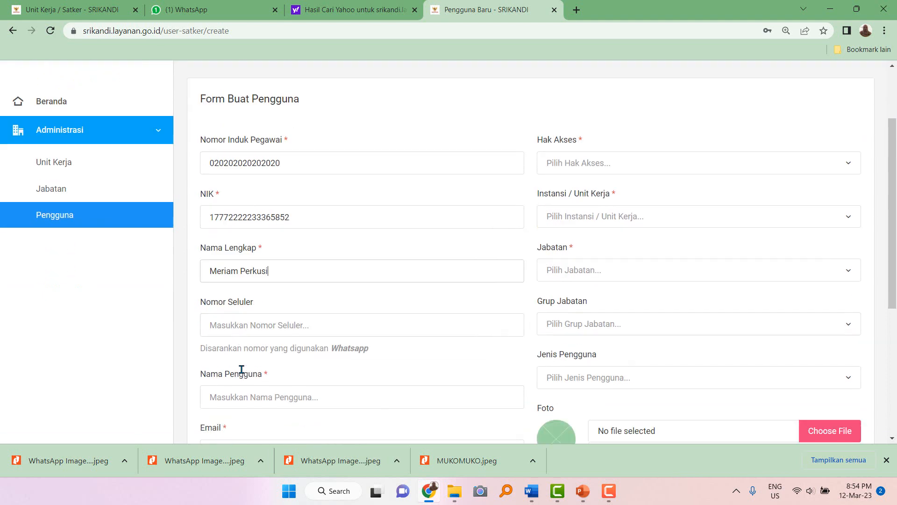
drag(208, 271, 290, 277)
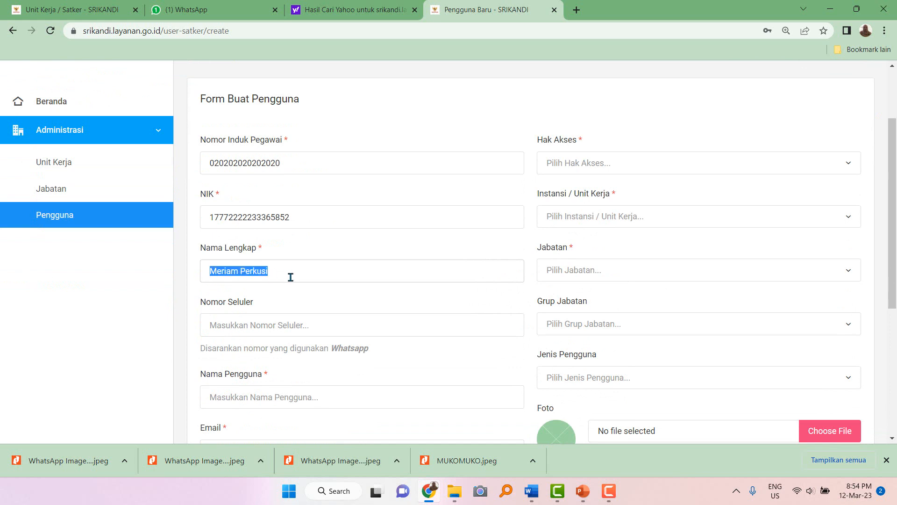
text(MERIAM PERKUSI)
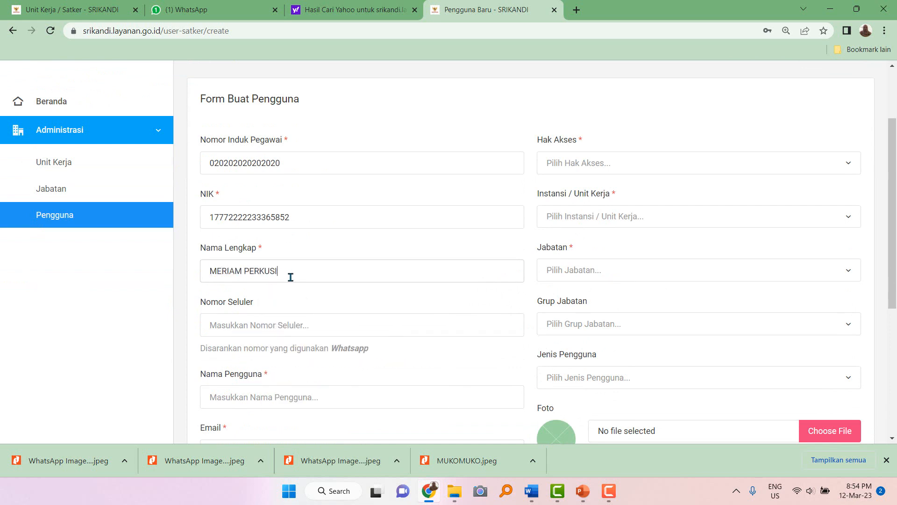
click(224, 332)
scroll(224, 332, down, 1)
scroll(225, 333, down, 1)
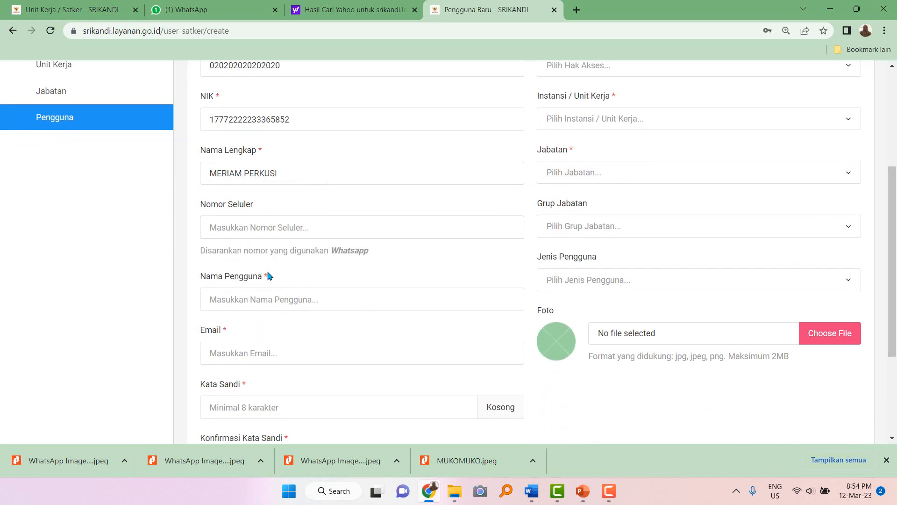
Fill in the account username and e-mail address.
click(234, 299)
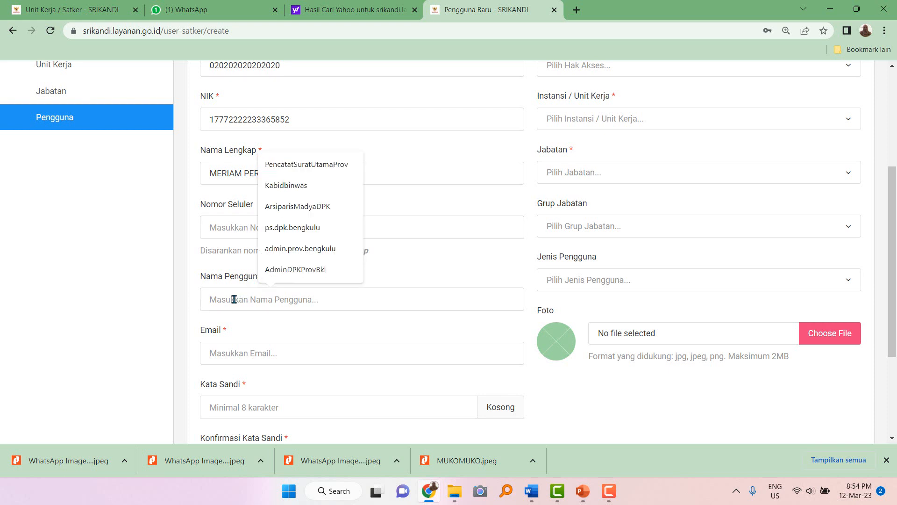
text(Akun)
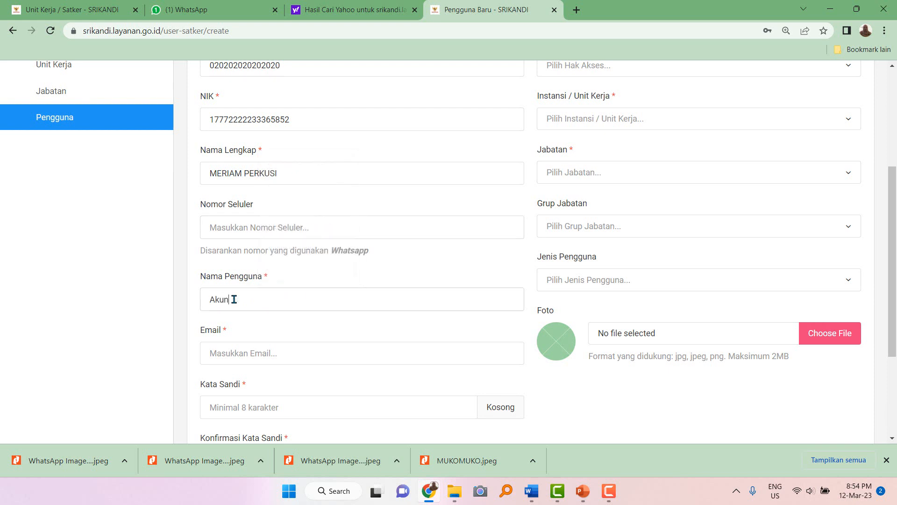
key(BackSpace)
key(BackSpace)
key(BackSpace)
key(BackSpace)
text(AdminTU)
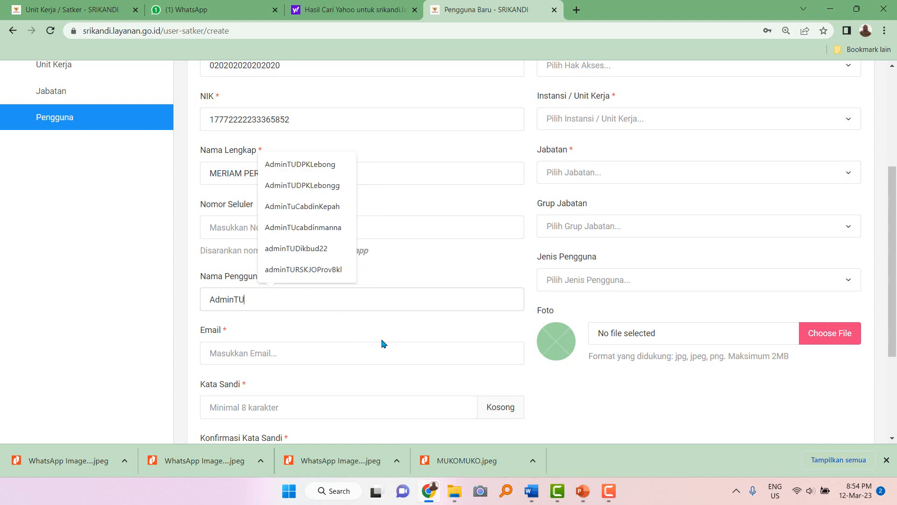
text(DLS)
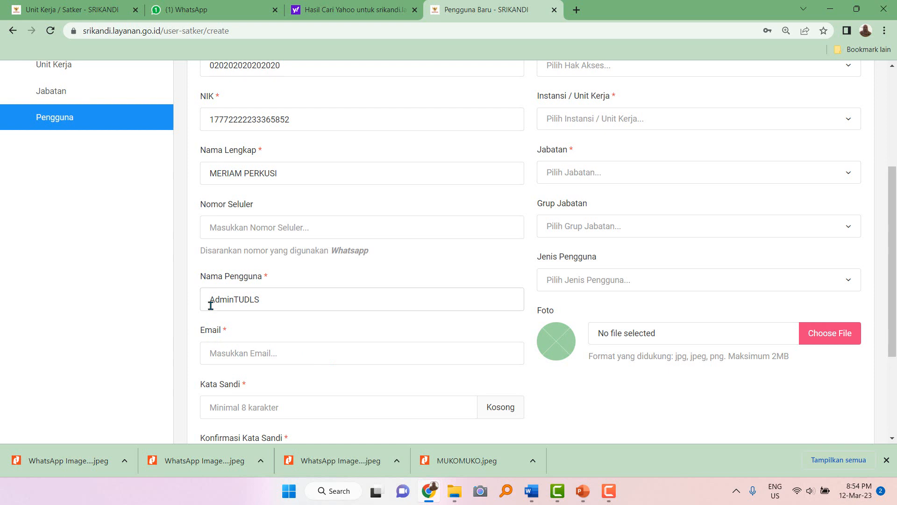
click(249, 354)
text(A)
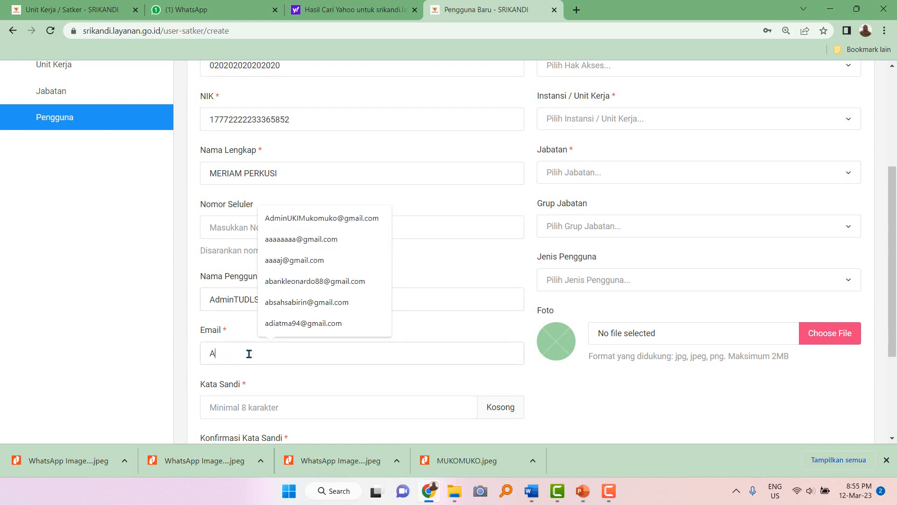
text(dminTata)
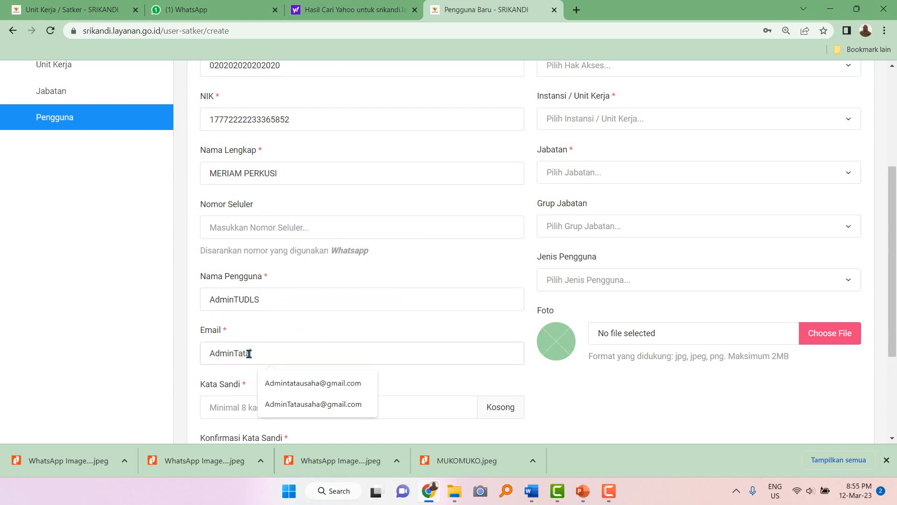
text(D)
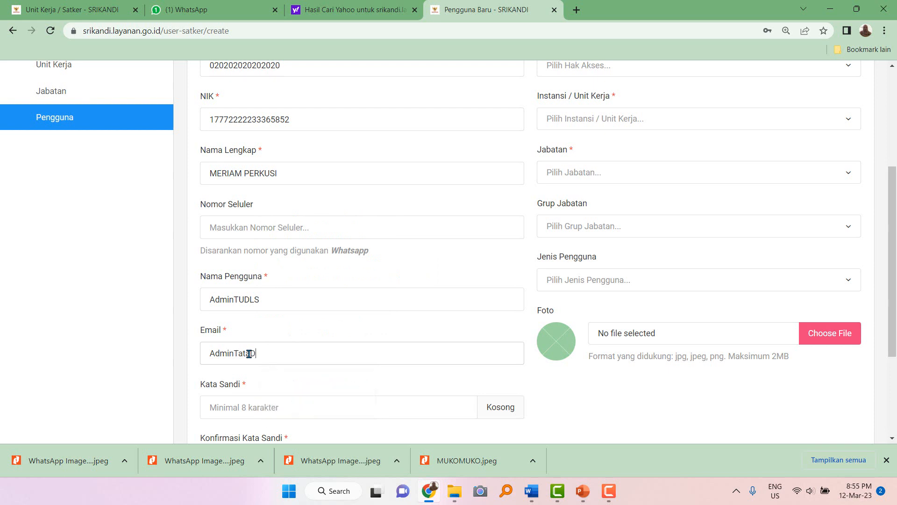
key(BackSpace)
key(BackSpace)
key(BackSpace)
text(Latihan@)
scroll(250, 354, down, 2)
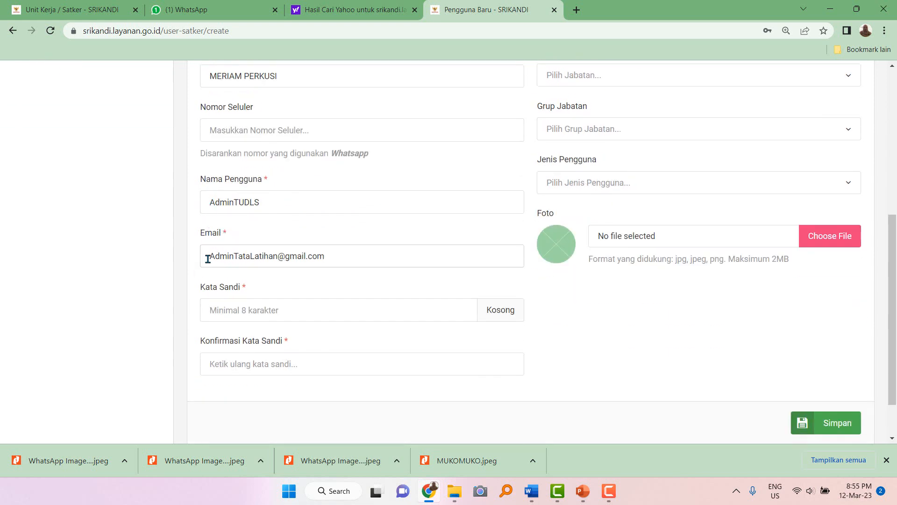
drag(208, 256, 277, 258)
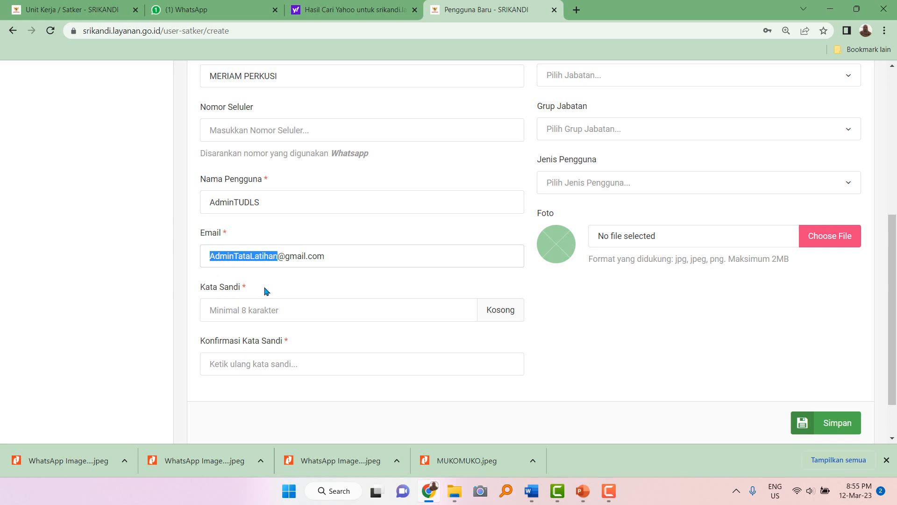
Paste the password into both Kata Sandi and Konfirmasi Kata Sandi.
click(230, 309)
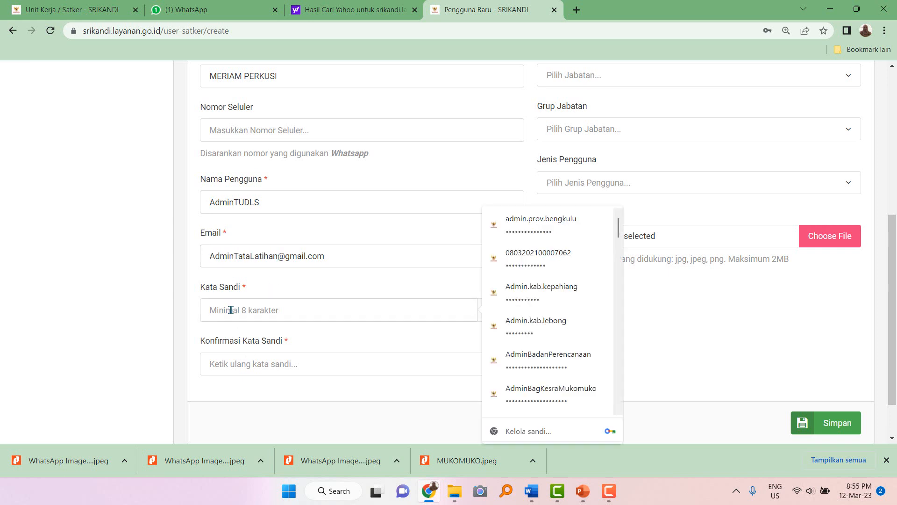
drag(211, 203, 268, 201)
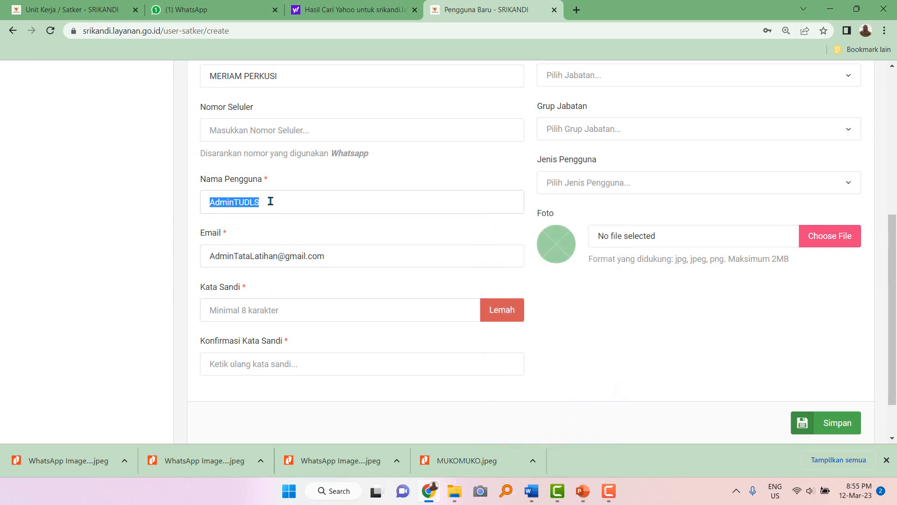
click(234, 313)
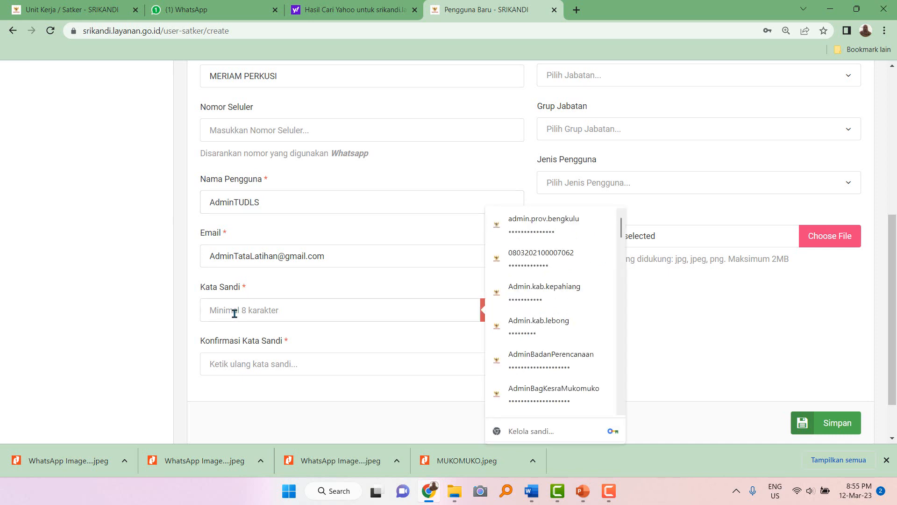
key(ctrl+v)
click(242, 367)
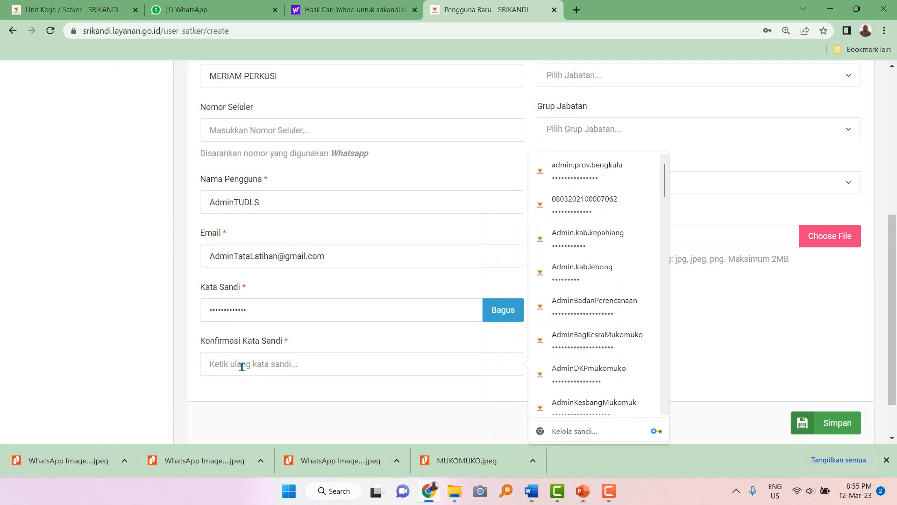
key(ctrl+v)
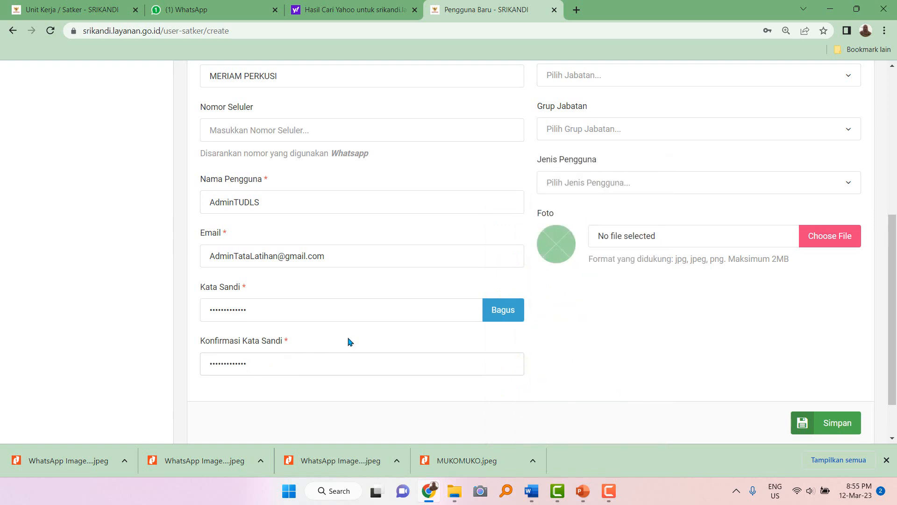
scroll(350, 341, up, 4)
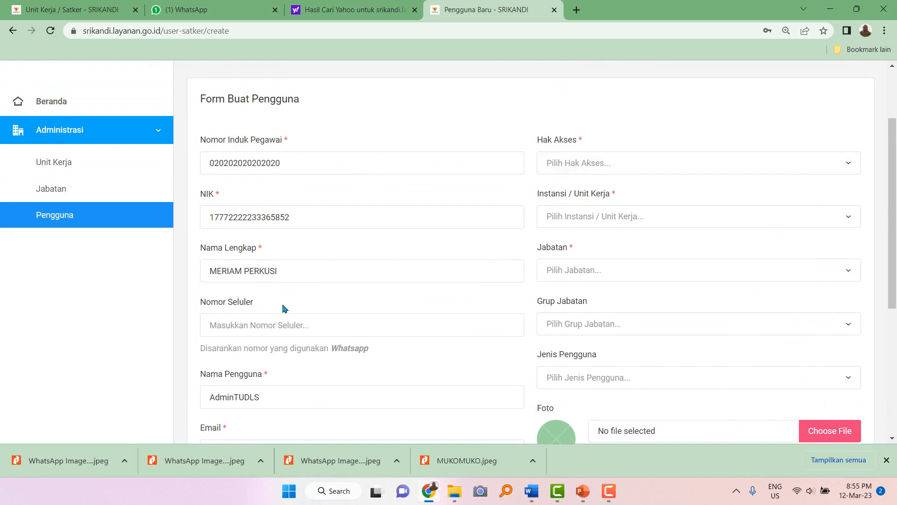
Give the user Tata Usaha / Sekretaris access in unit DINAS LATIHAN SRIKANDI.
scroll(283, 309, down, 2)
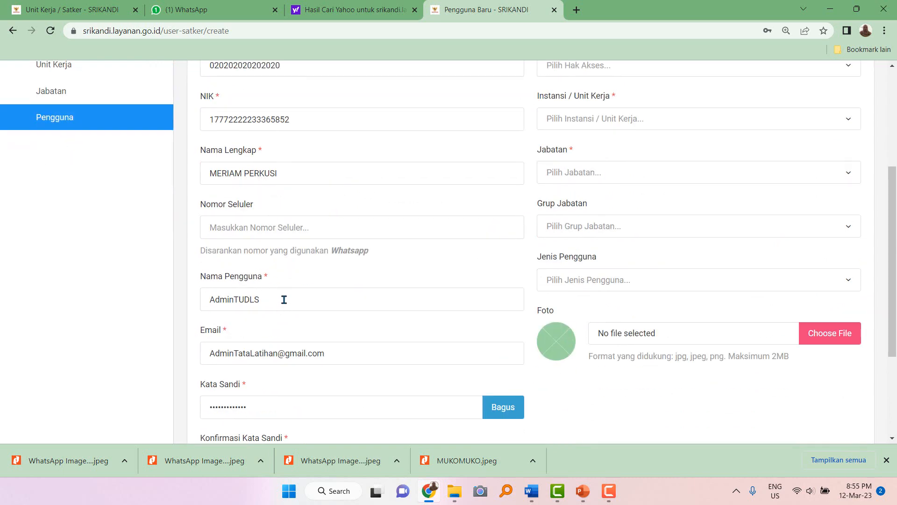
scroll(489, 226, up, 5)
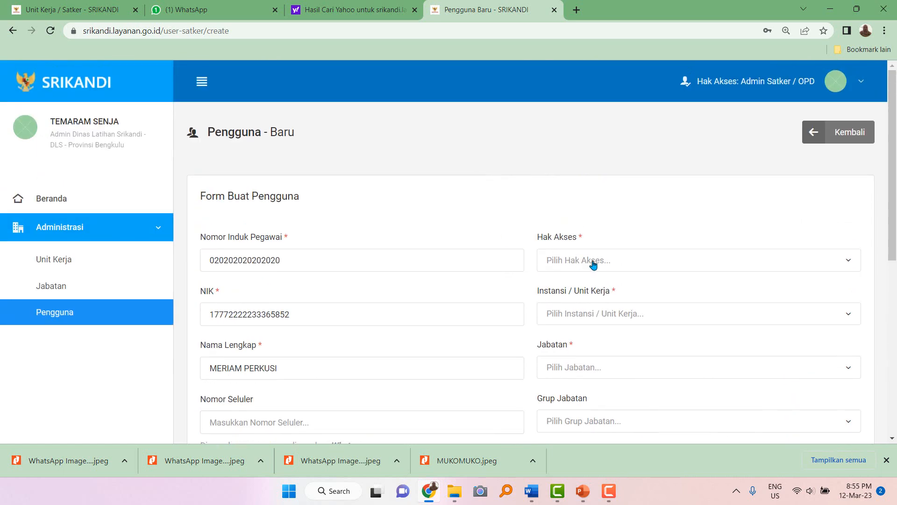
click(594, 262)
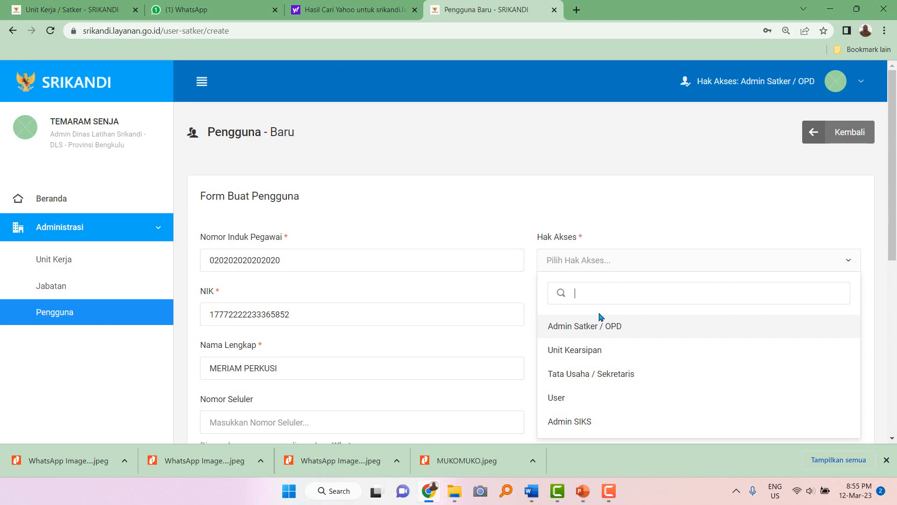
click(599, 378)
scroll(597, 357, down, 2)
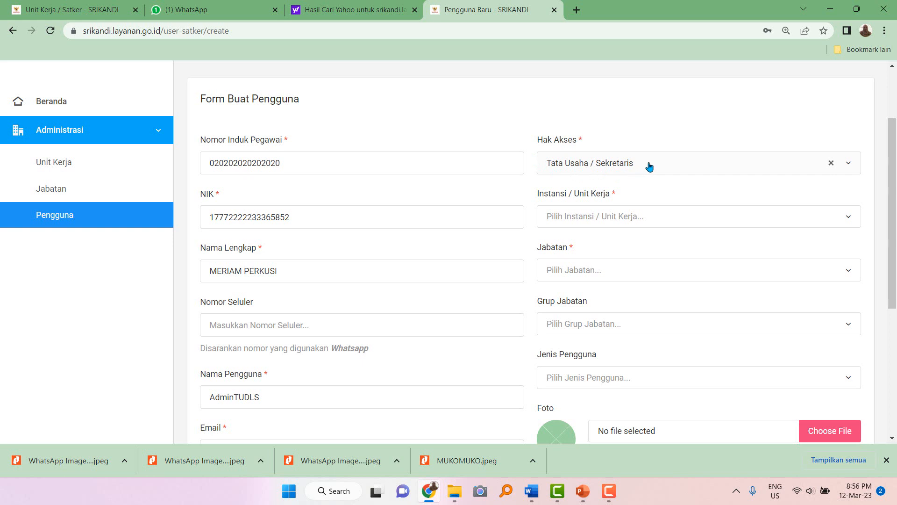
click(602, 219)
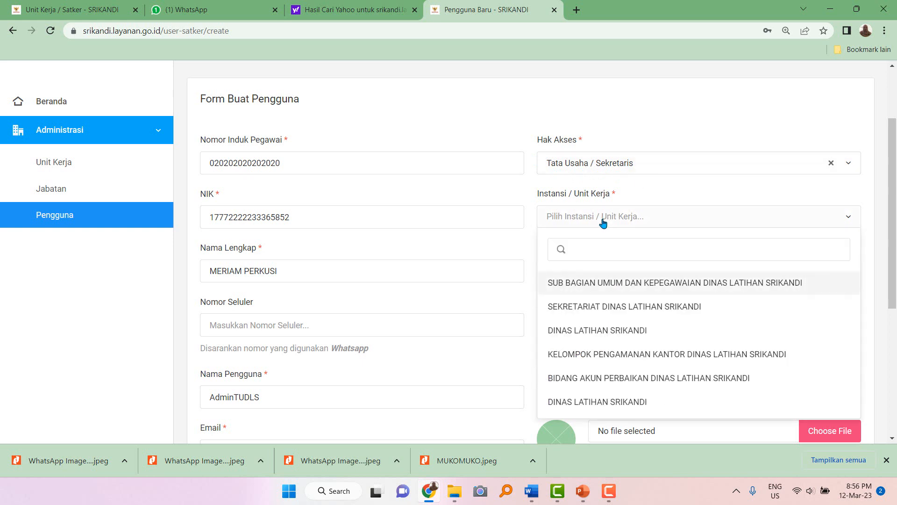
click(598, 330)
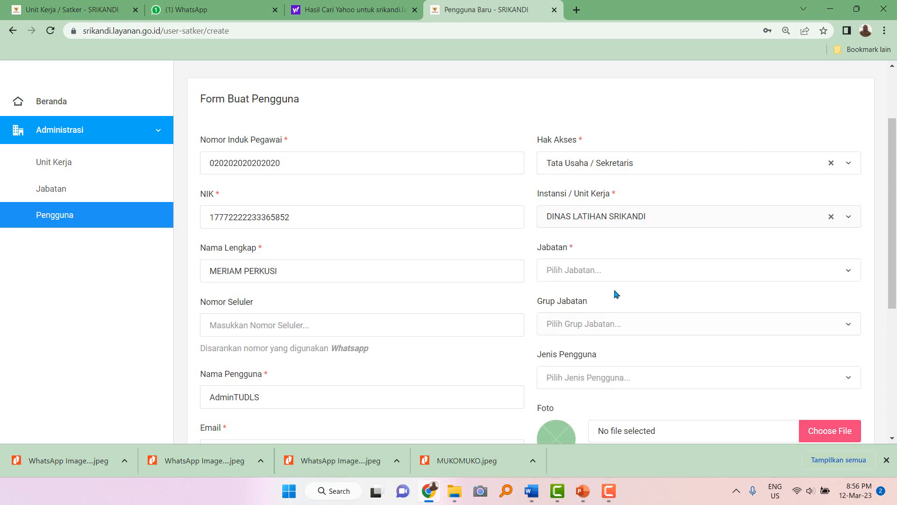
Set position Admin Tata Usaha Dinas Latihan Srikandi, group Staff and user type PNS.
click(612, 266)
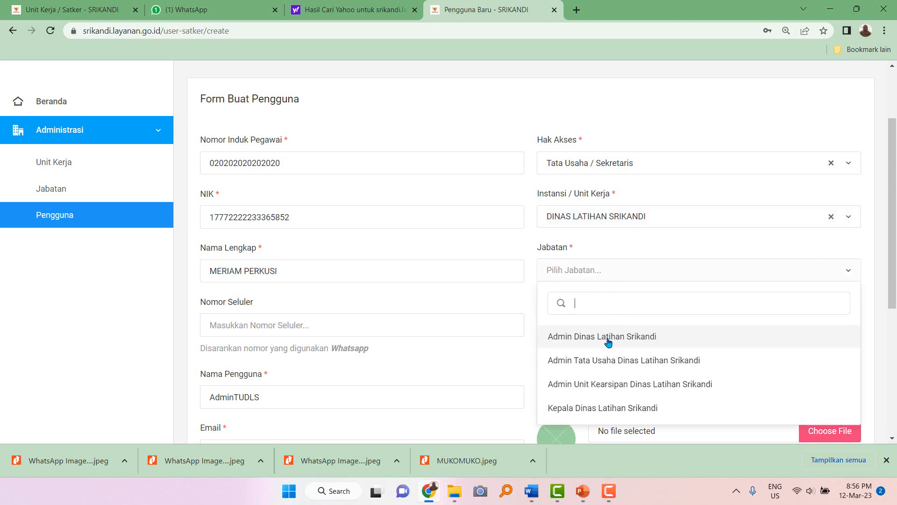
click(616, 366)
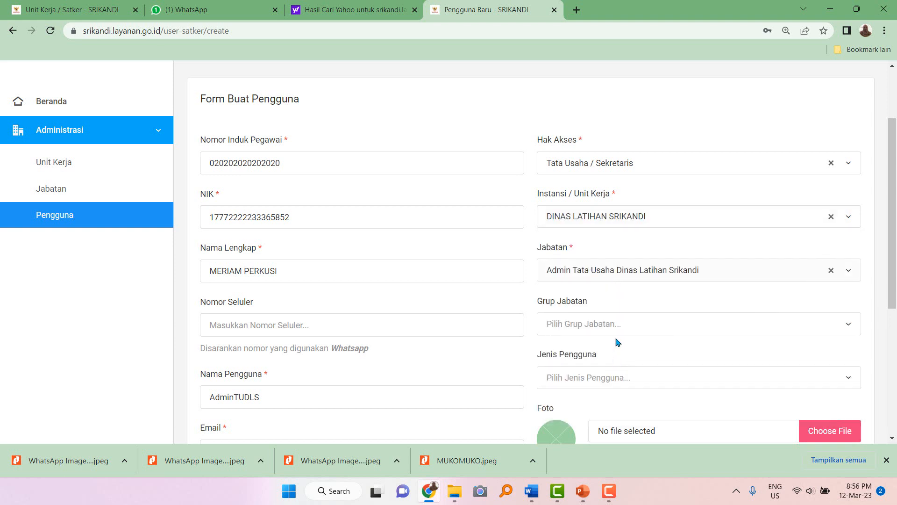
scroll(612, 323, down, 2)
click(606, 229)
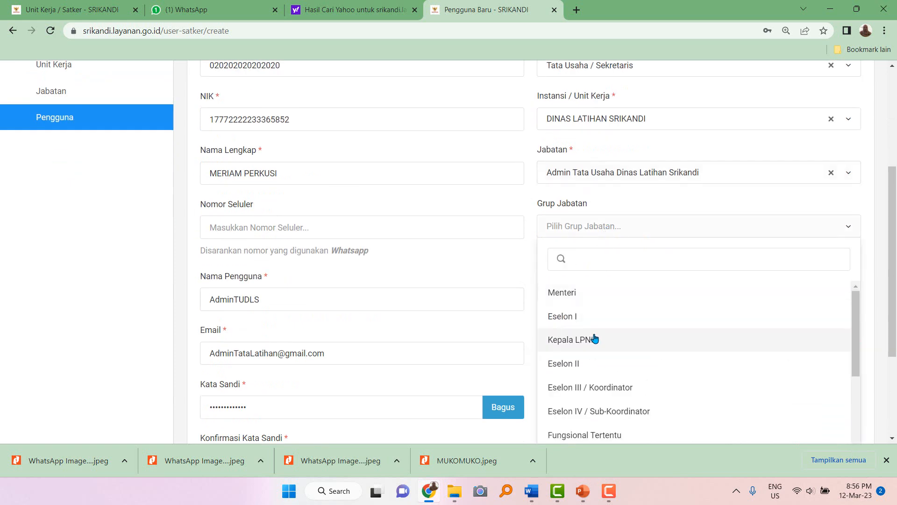
text(sta)
click(578, 294)
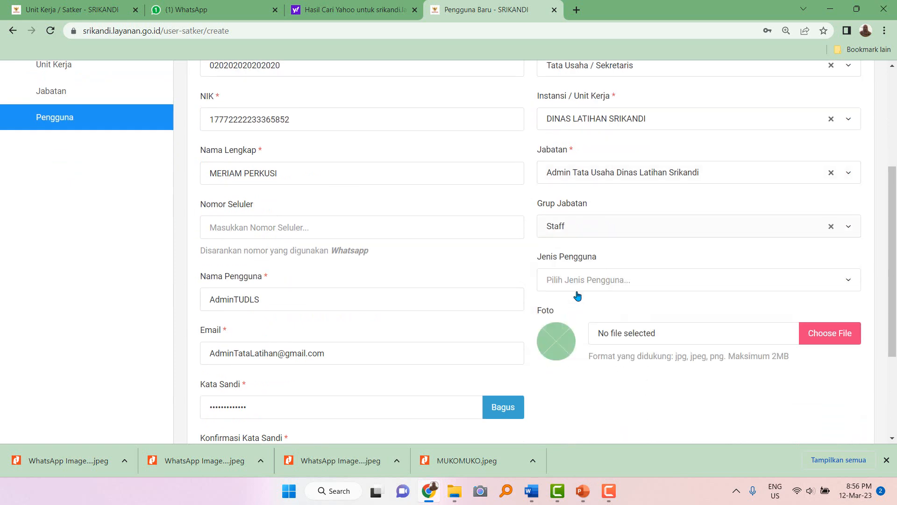
click(593, 283)
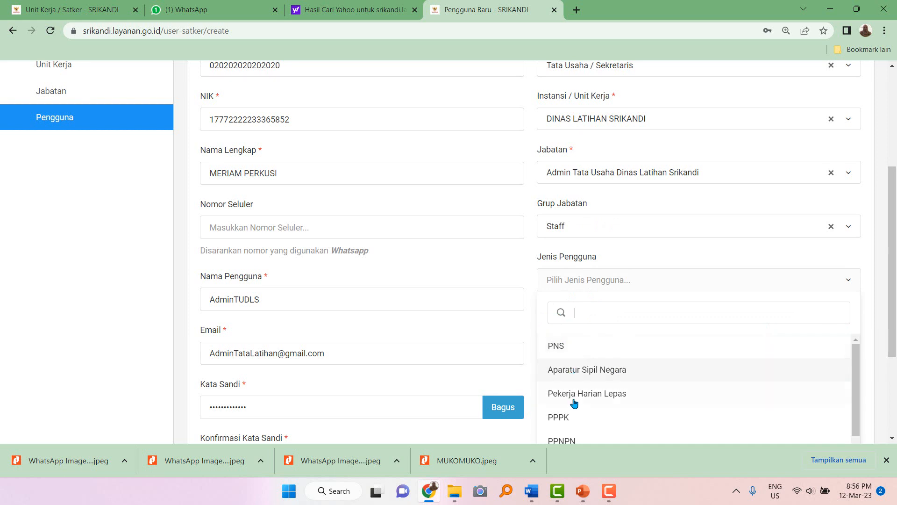
click(576, 418)
click(571, 287)
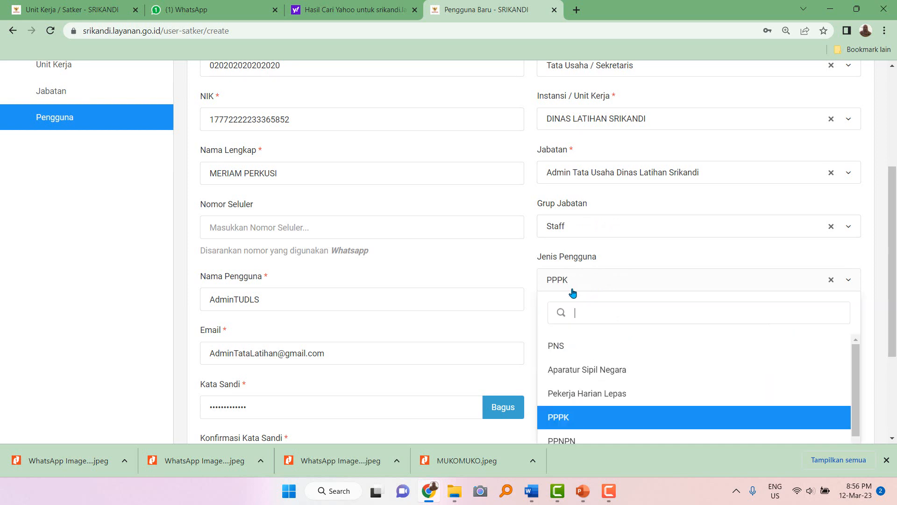
click(559, 345)
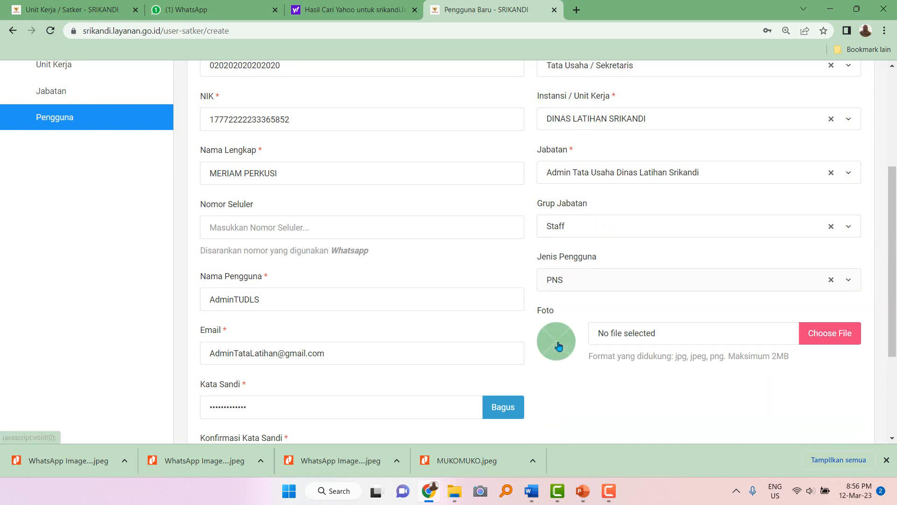
click(830, 334)
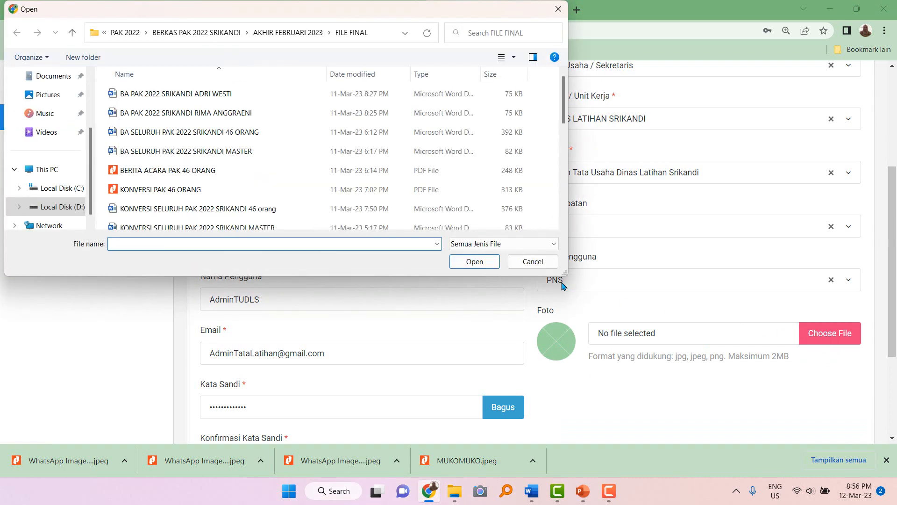
scroll(617, 310, down, 2)
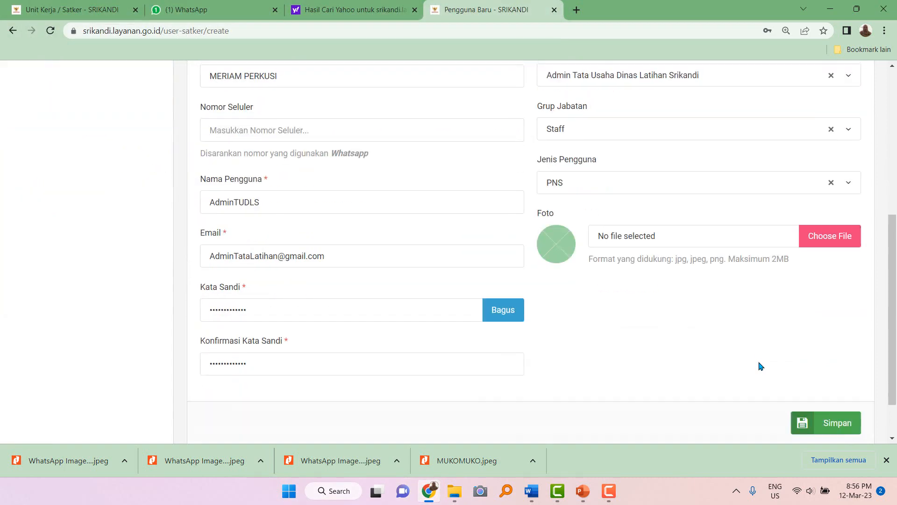
Save the new Tata Usaha / Sekretaris user and dismiss the browser's save-password prompt.
click(831, 423)
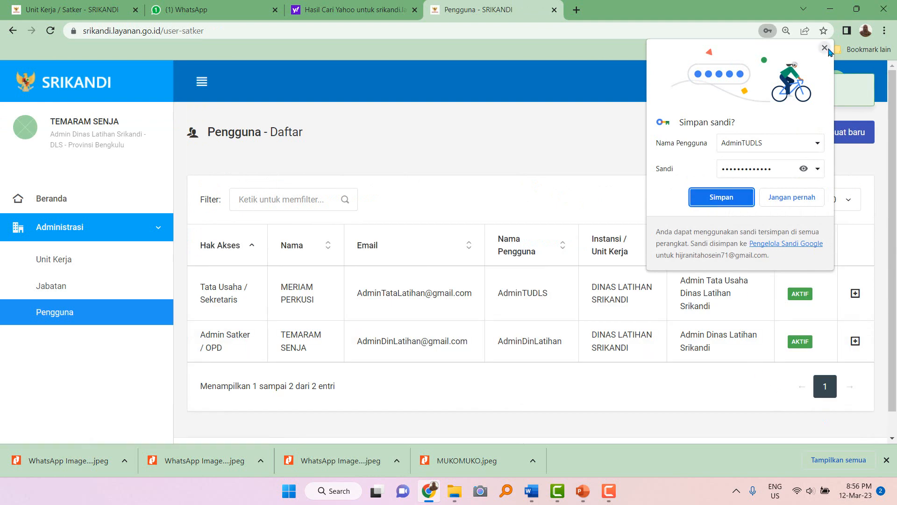
click(825, 48)
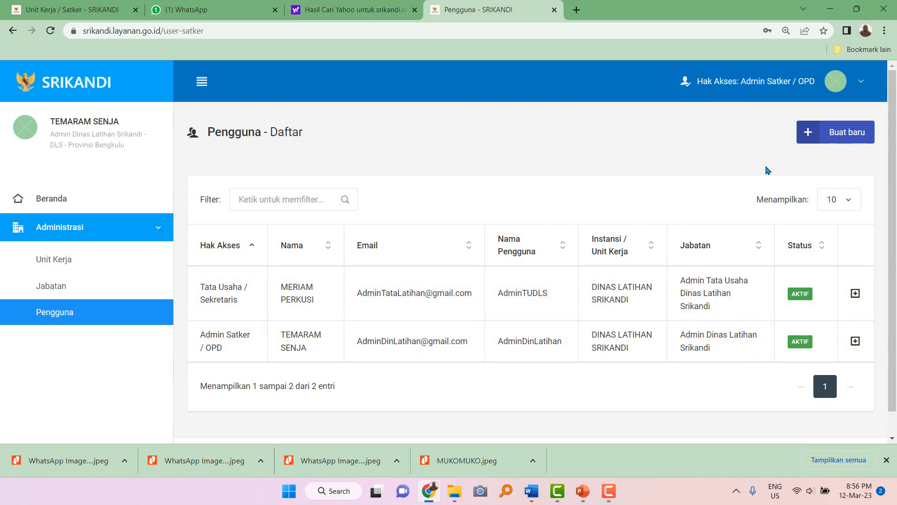
Start another new user and enter the employee number and a corrected NIK.
click(841, 134)
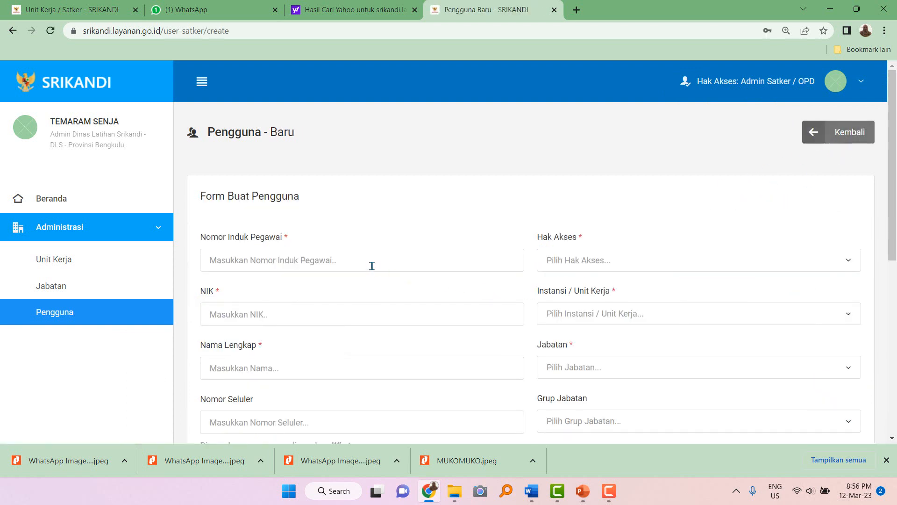
click(370, 261)
text(4545445454545)
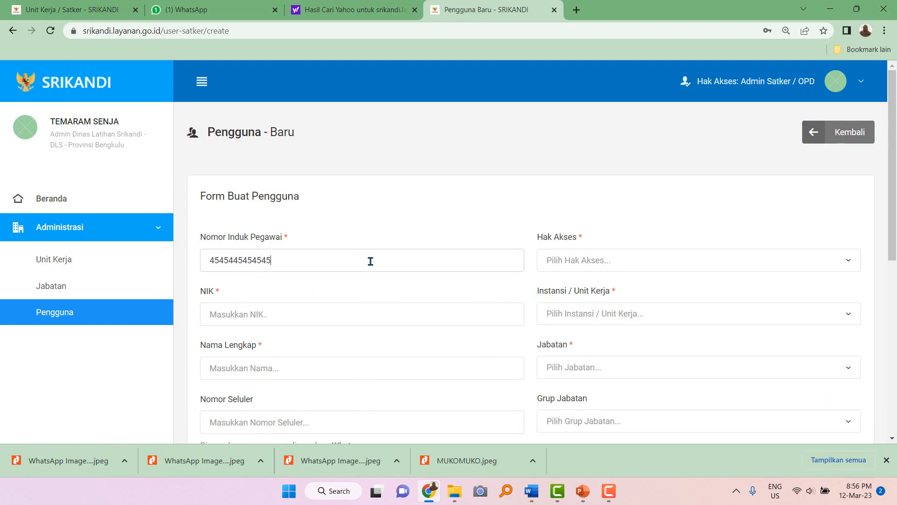
click(293, 312)
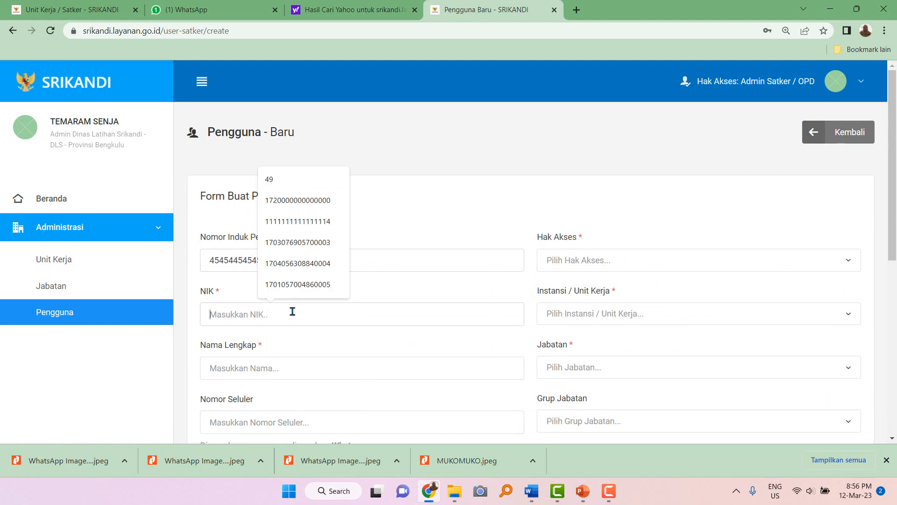
click(301, 240)
click(239, 312)
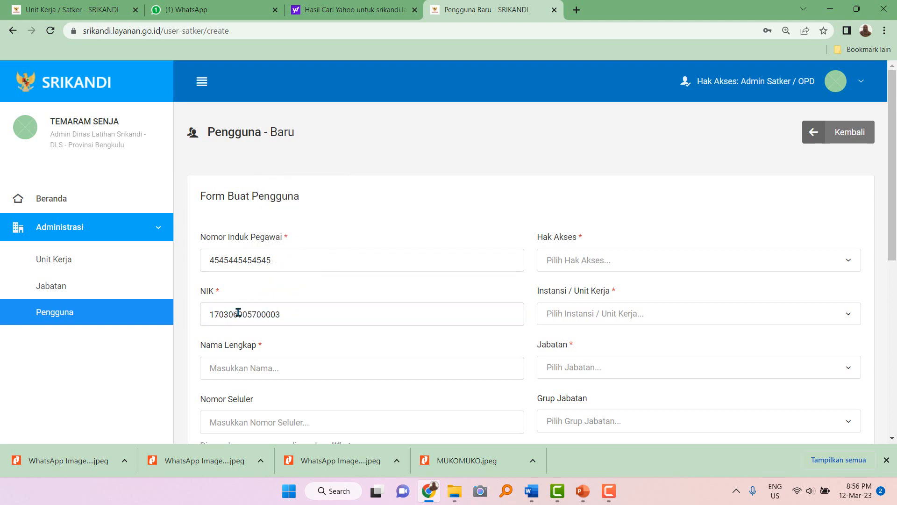
key(BackSpace)
text(8)
scroll(236, 339, down, 2)
Enter the user's full name, correcting the typing mistakes.
click(250, 272)
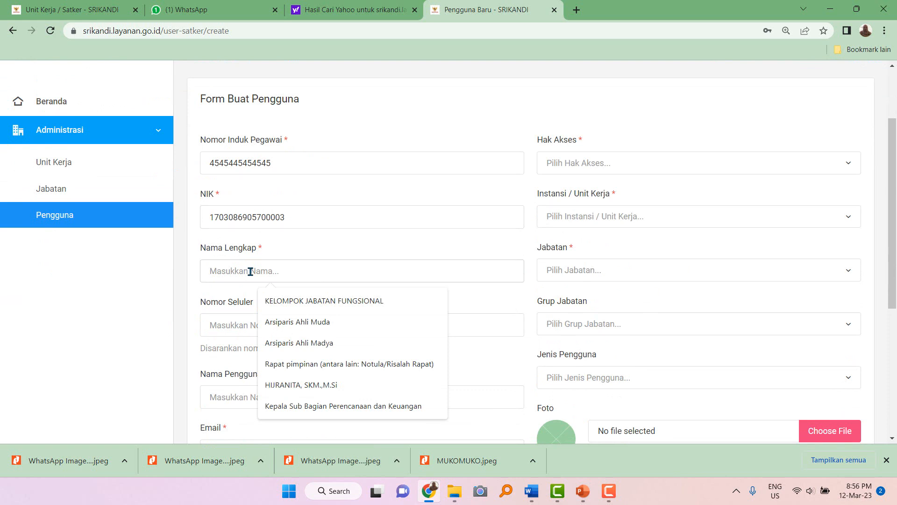
text(BAMBANG)
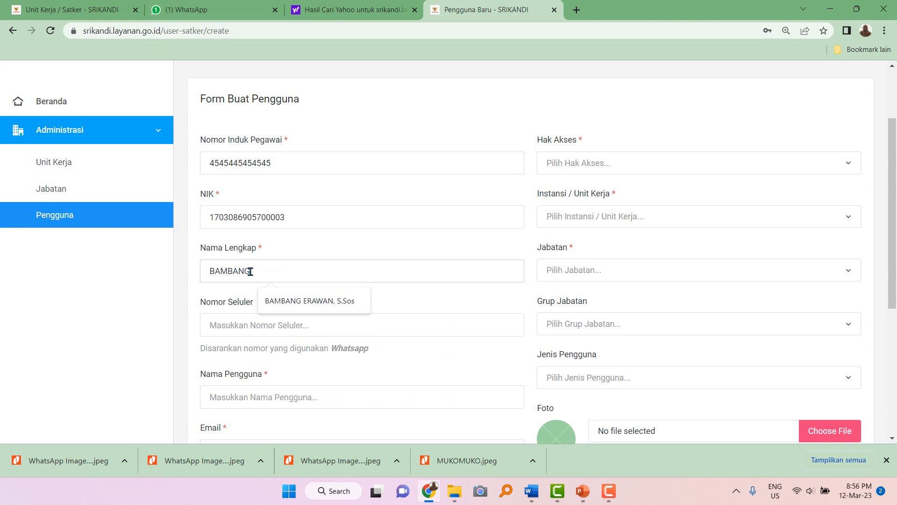
key(ctrl+a)
key(BackSpace)
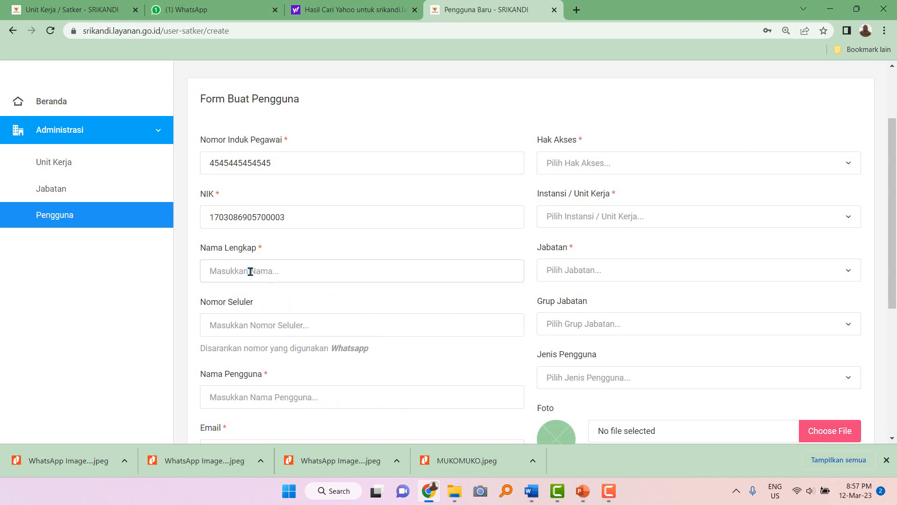
text(WRA)
key(BackSpace)
text(IRA SAJA YAH)
scroll(250, 271, down, 2)
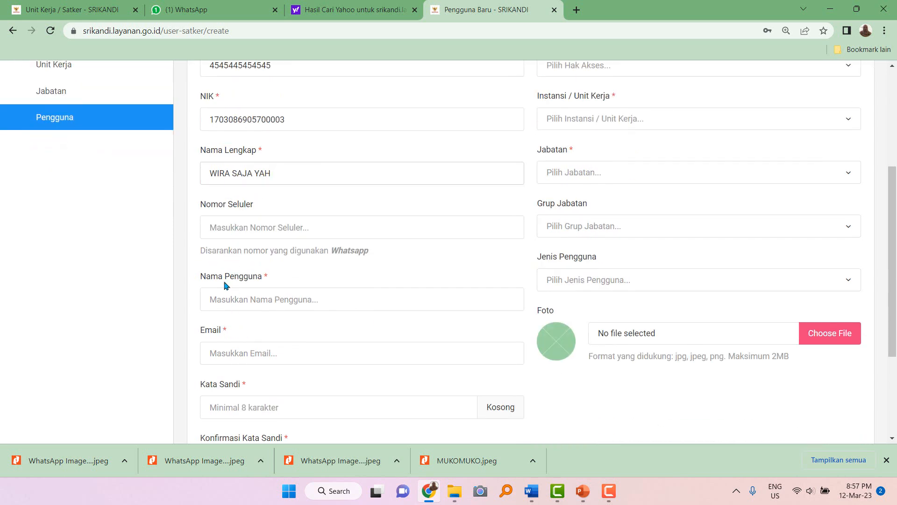
Fill in the Unit Kearsipan admin username and the account e-mail.
click(229, 302)
text(A)
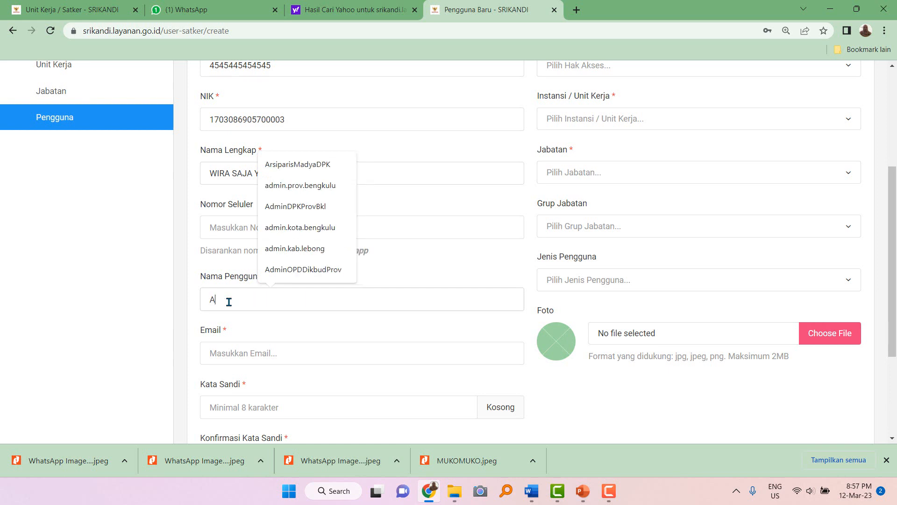
text(dminUnitKears)
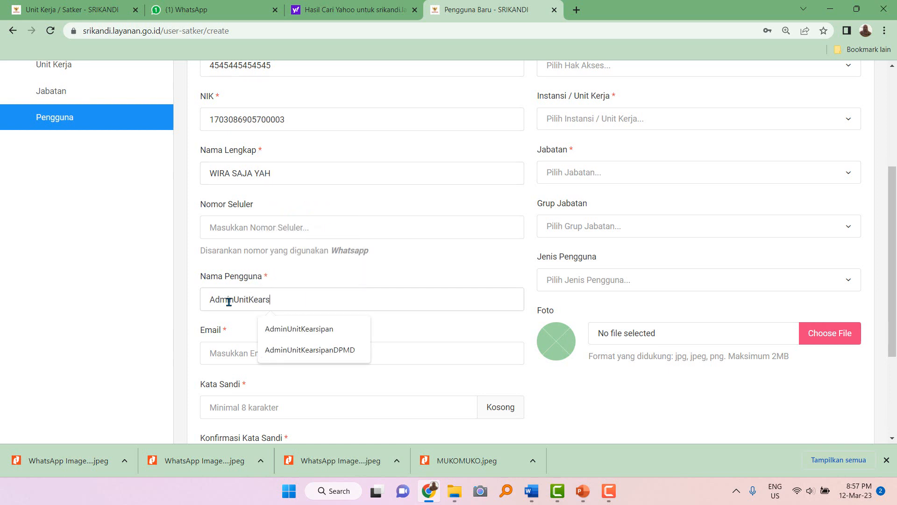
text(ipanDLS)
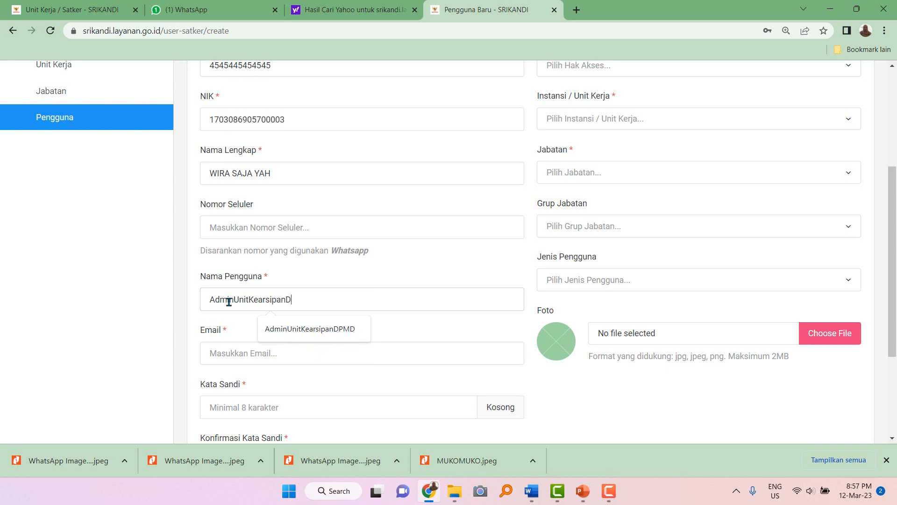
click(231, 353)
text(Admi)
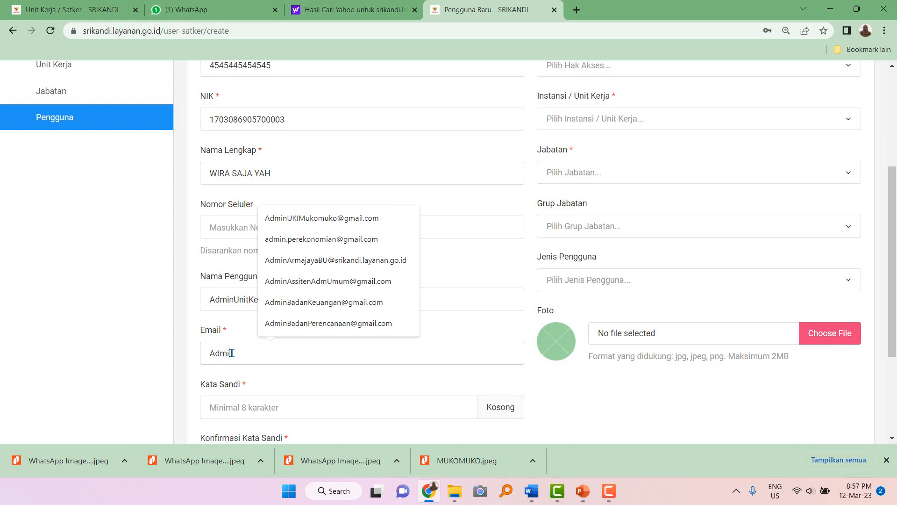
text(nUnit)
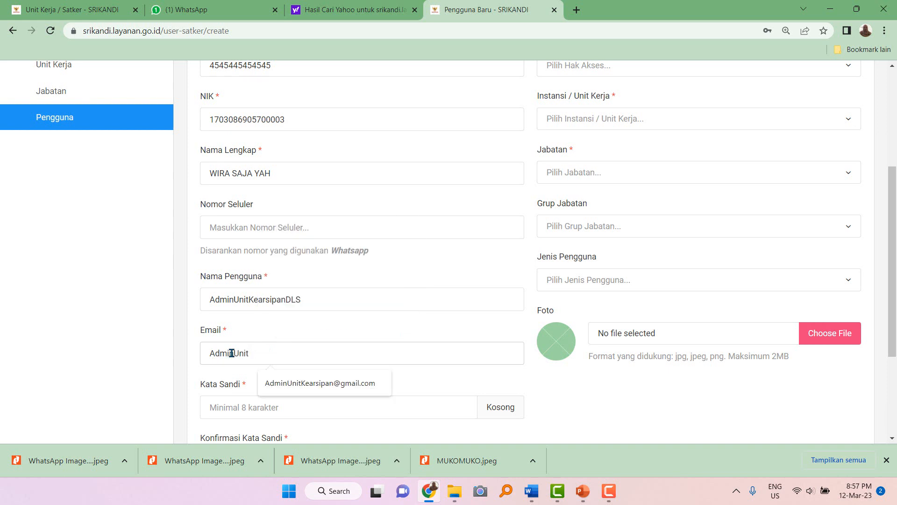
text(DLS)
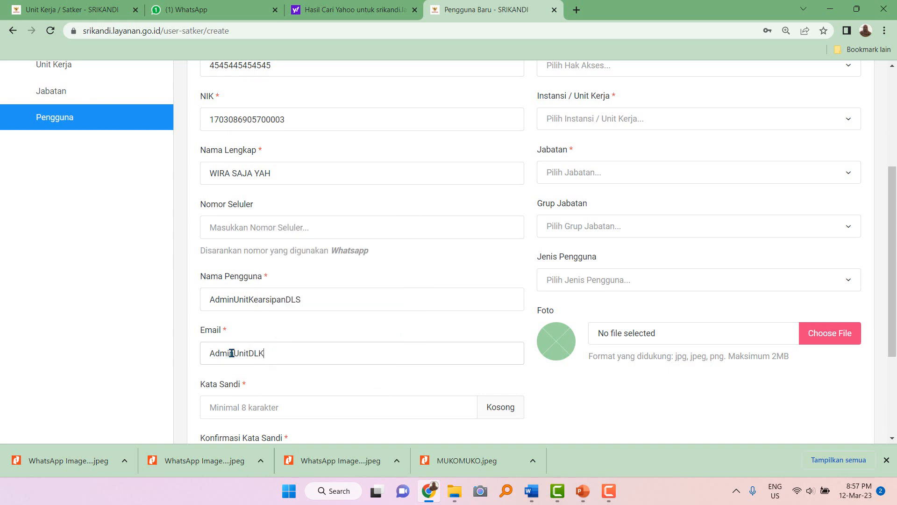
double_click(231, 353)
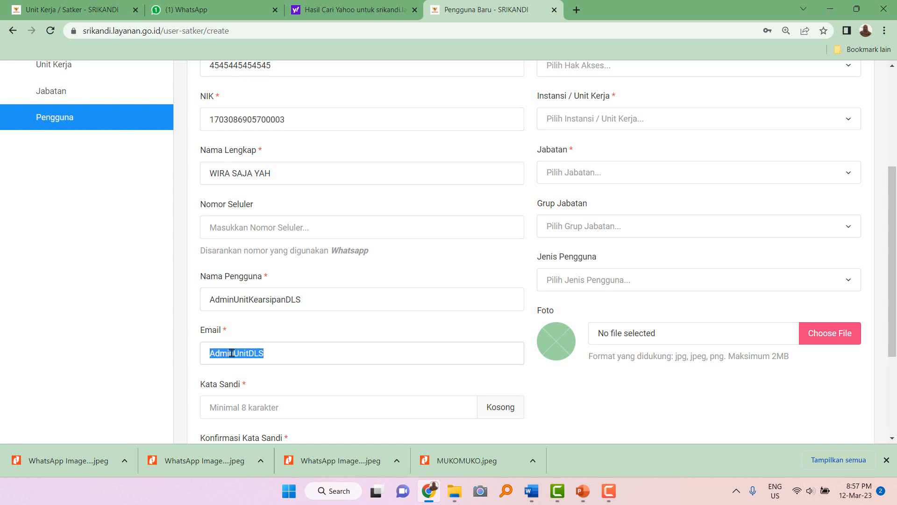
click(227, 407)
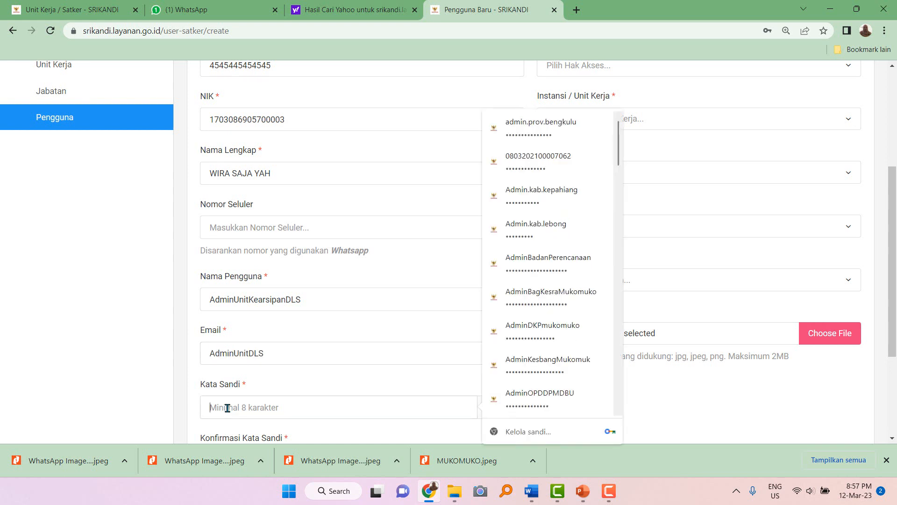
click(275, 354)
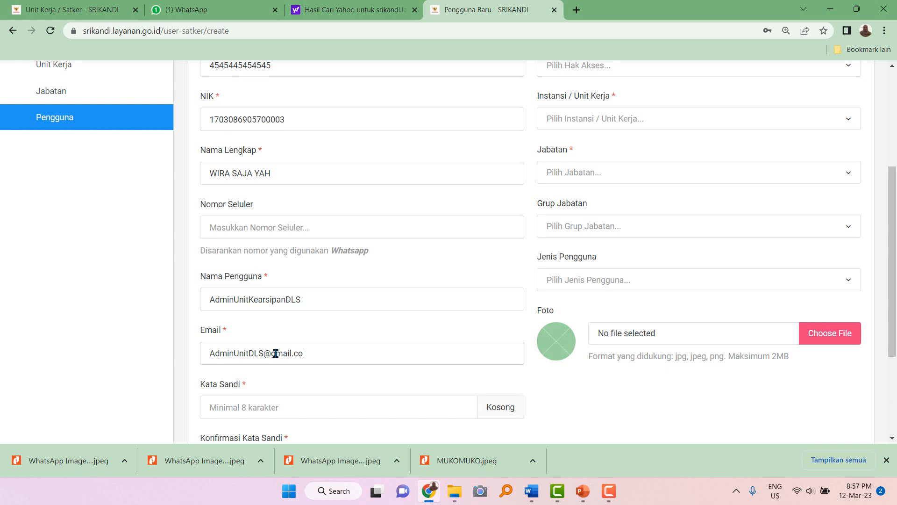
Paste the same password into Kata Sandi and Konfirmasi Kata Sandi.
click(229, 406)
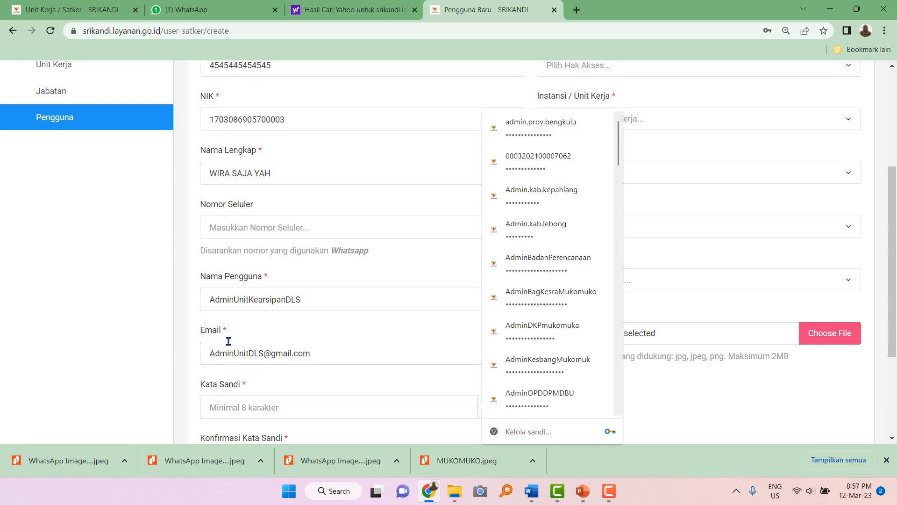
drag(213, 300, 328, 299)
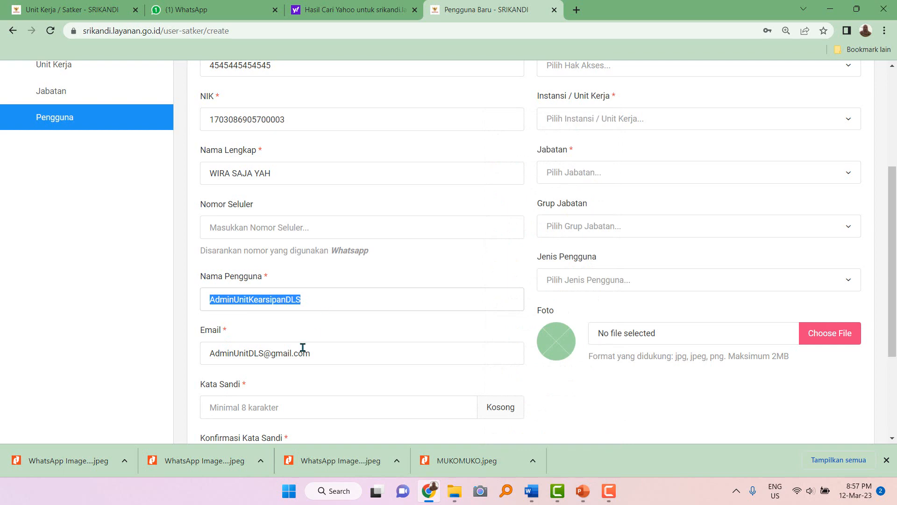
click(254, 412)
key(ctrl+v)
scroll(256, 406, down, 3)
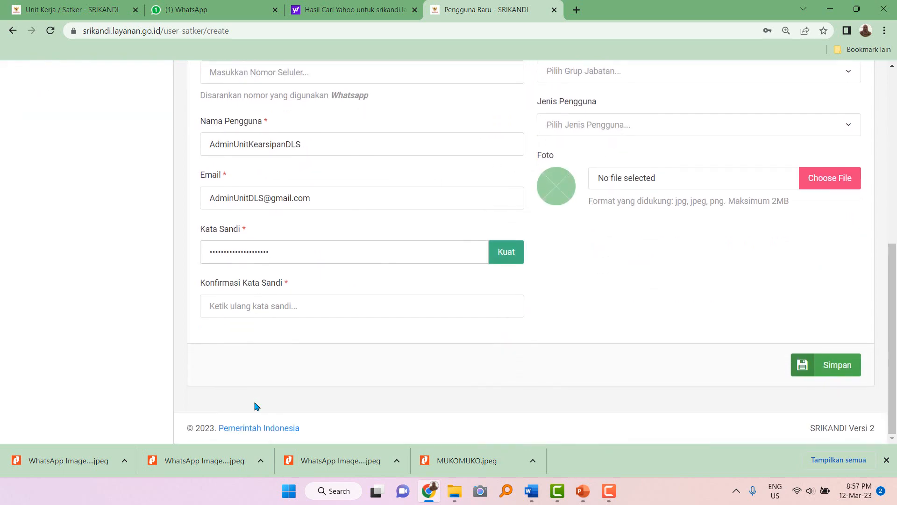
click(249, 305)
key(ctrl+v)
scroll(429, 282, up, 6)
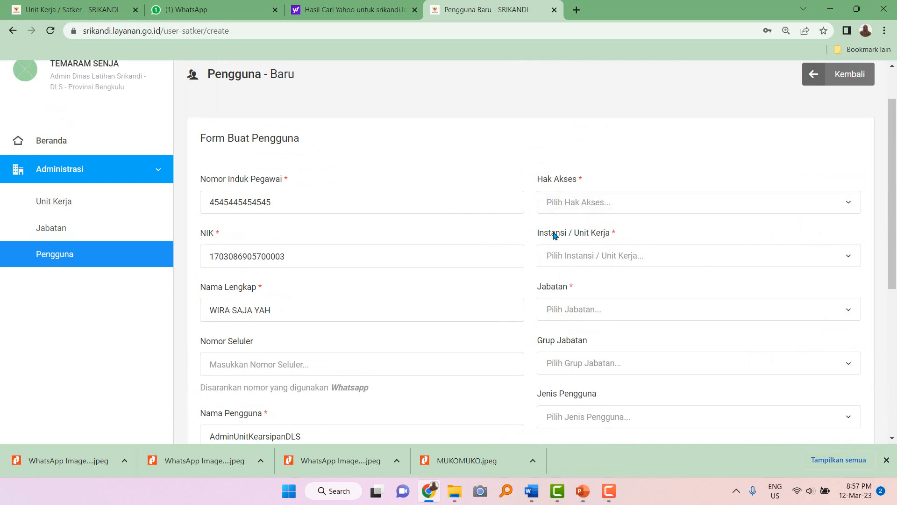
Set Hak Akses to Unit Kearsipan and the work unit to DINAS LATIHAN SRIKANDI.
click(598, 205)
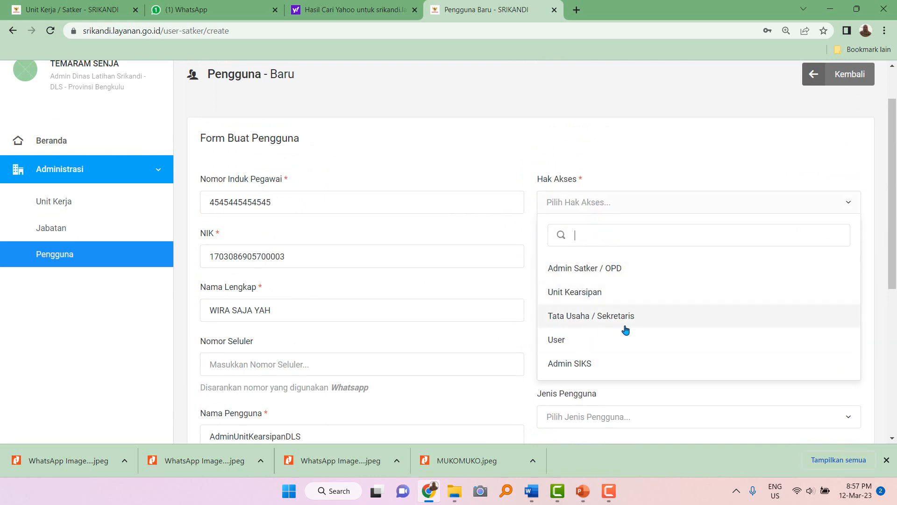
click(614, 299)
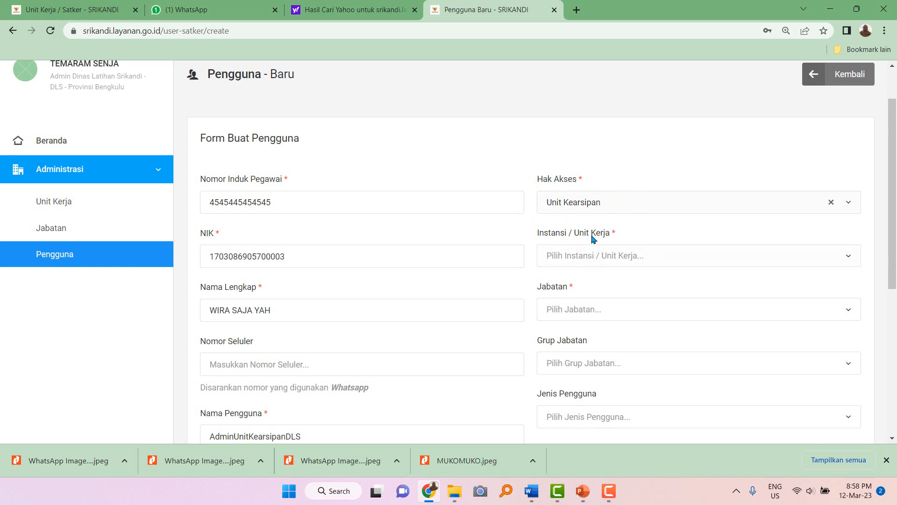
click(568, 263)
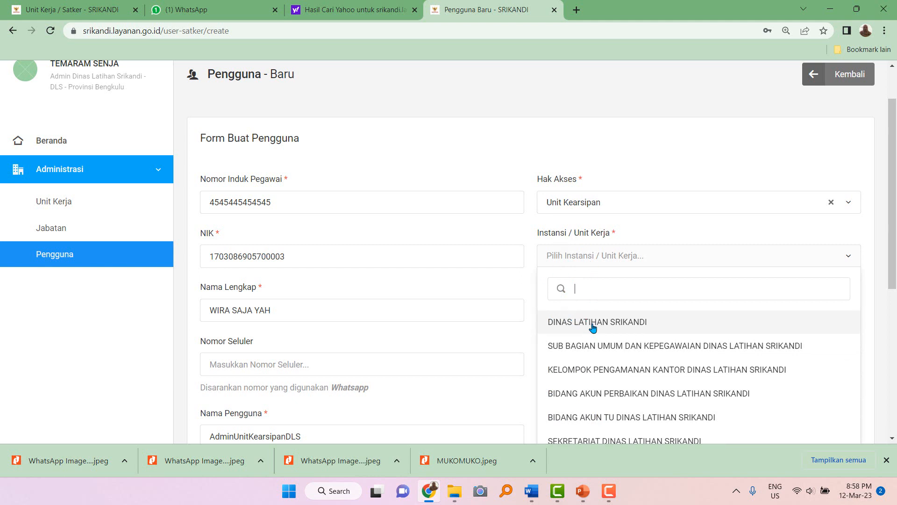
click(592, 326)
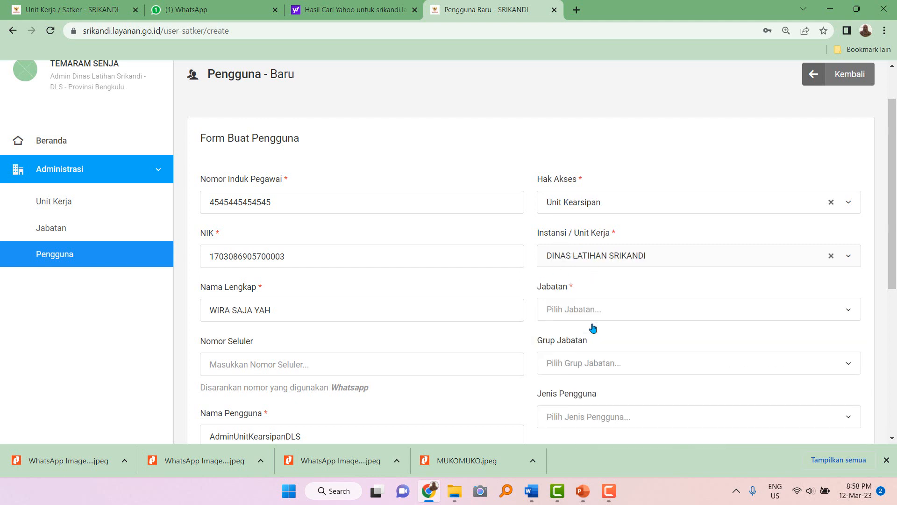
click(603, 265)
scroll(606, 345, down, 2)
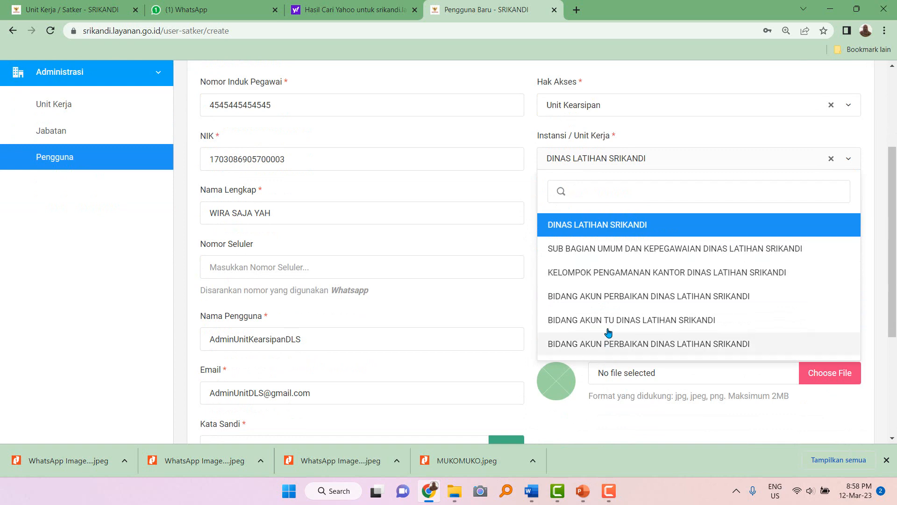
click(585, 163)
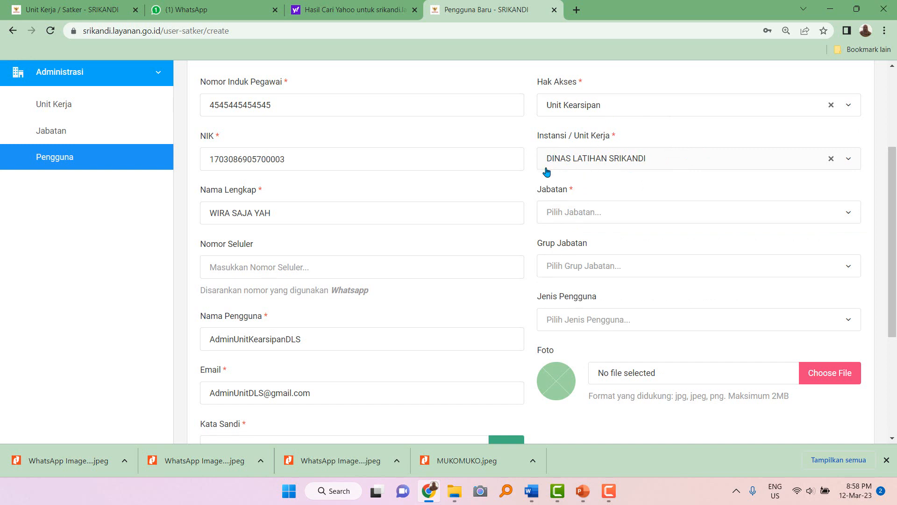
Set the position to Admin Unit Kearsipan Dinas Latihan Srikandi under unit DINAS LATIHAN SRIKANDI.
click(579, 219)
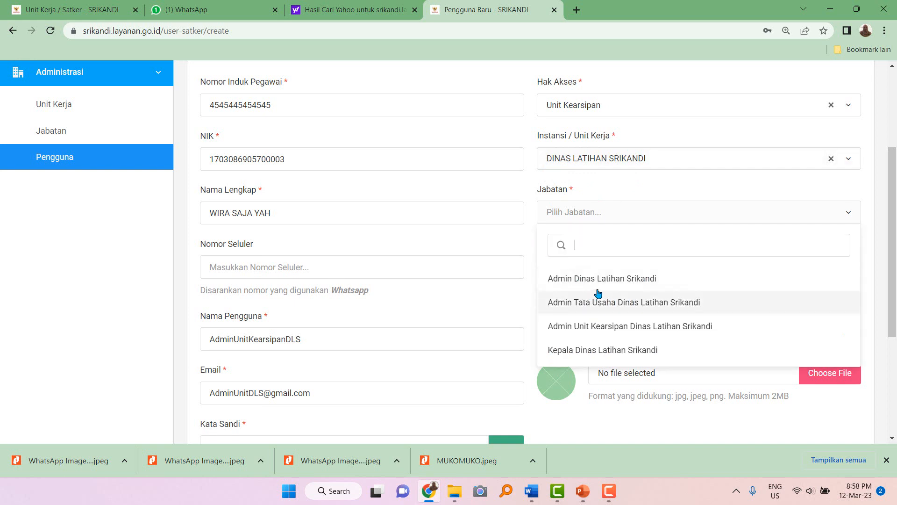
click(597, 167)
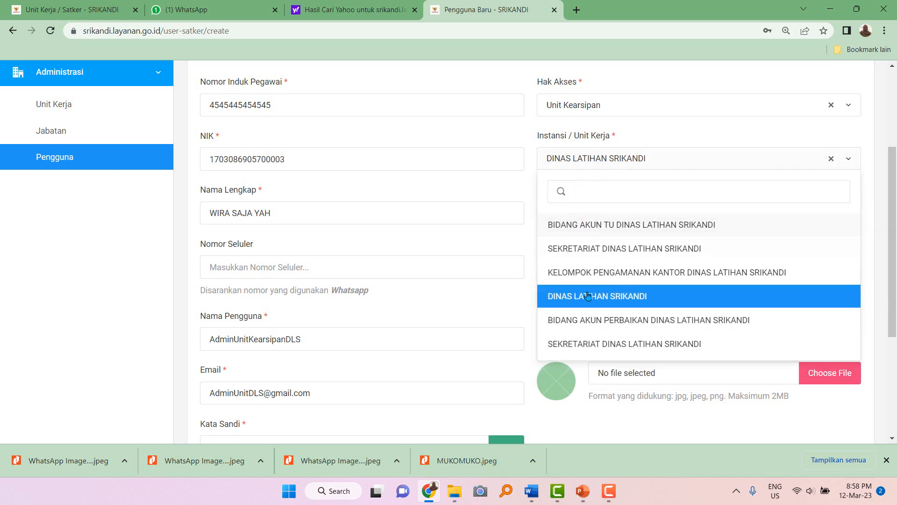
click(598, 341)
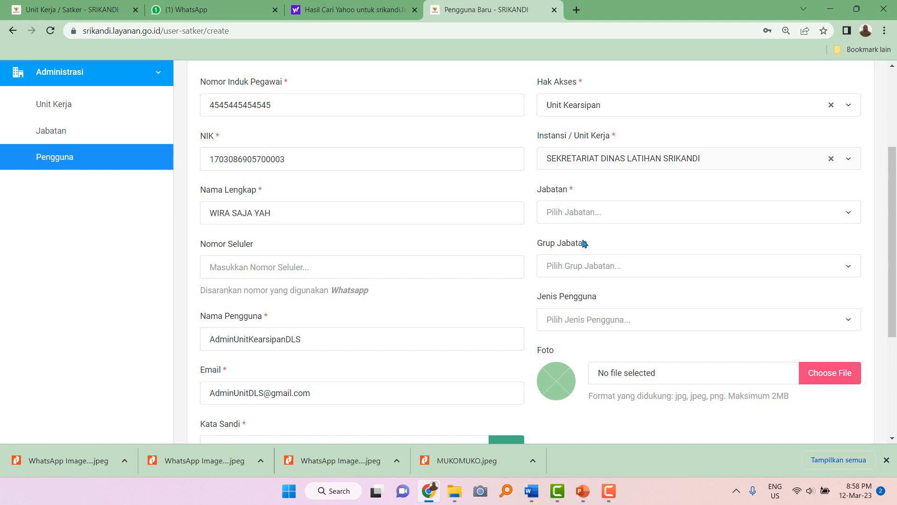
click(568, 210)
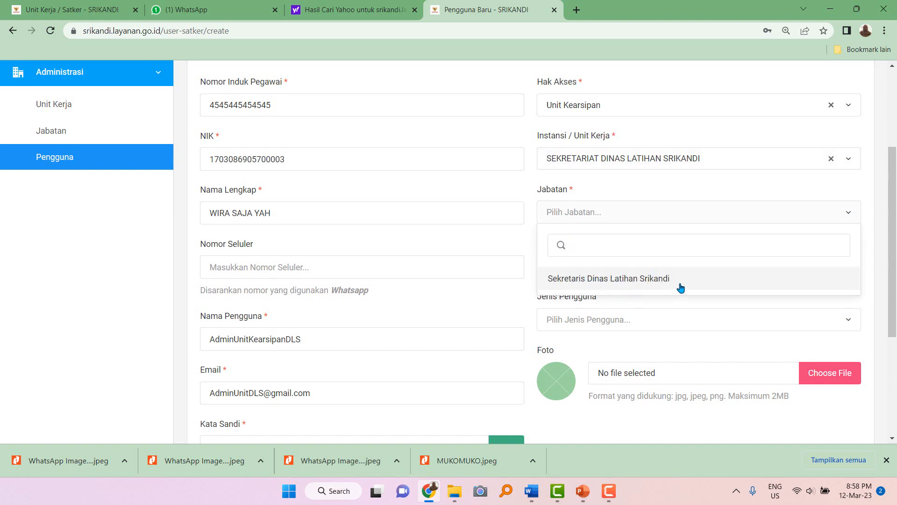
click(625, 161)
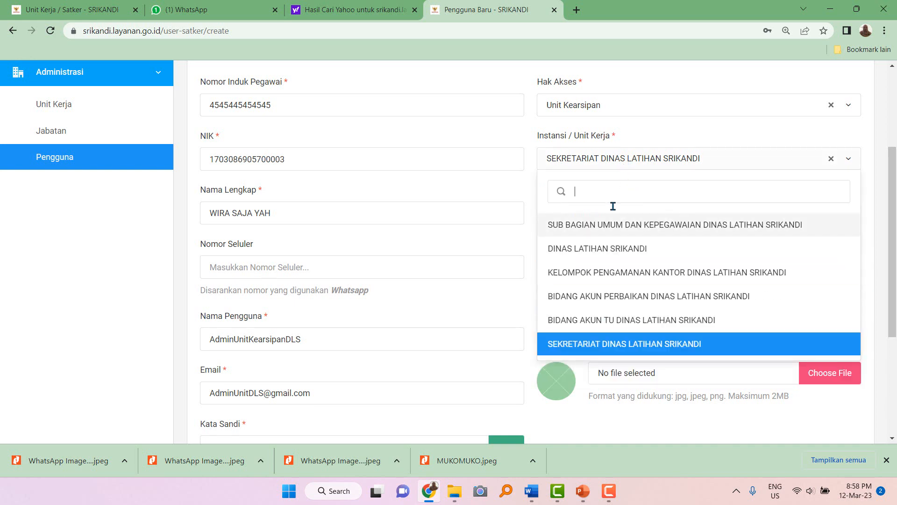
click(602, 250)
click(602, 213)
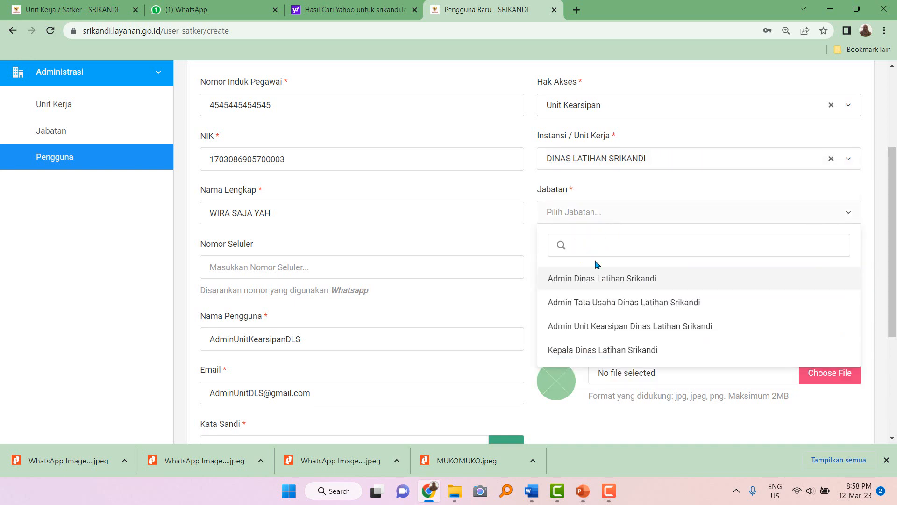
click(604, 326)
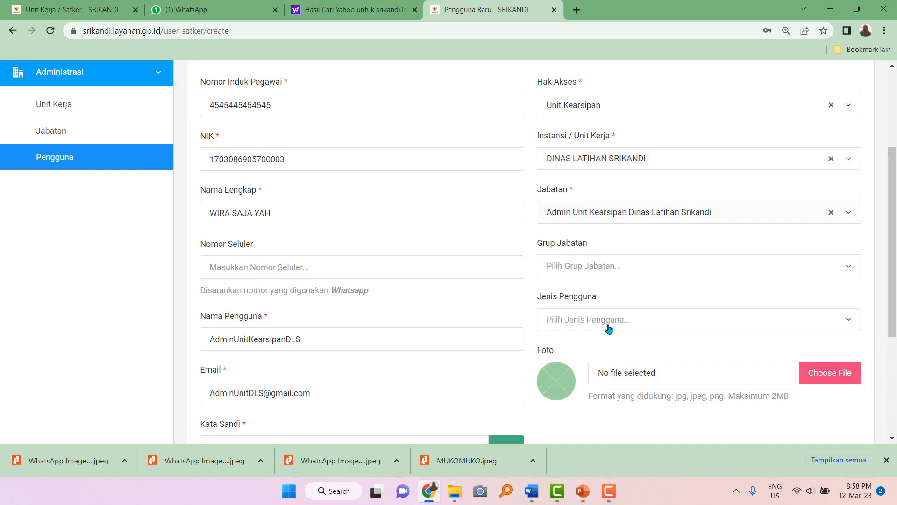
Set Grup Jabatan to Fungsional Tertentu and Jenis Pengguna to PNS.
click(604, 270)
text(s)
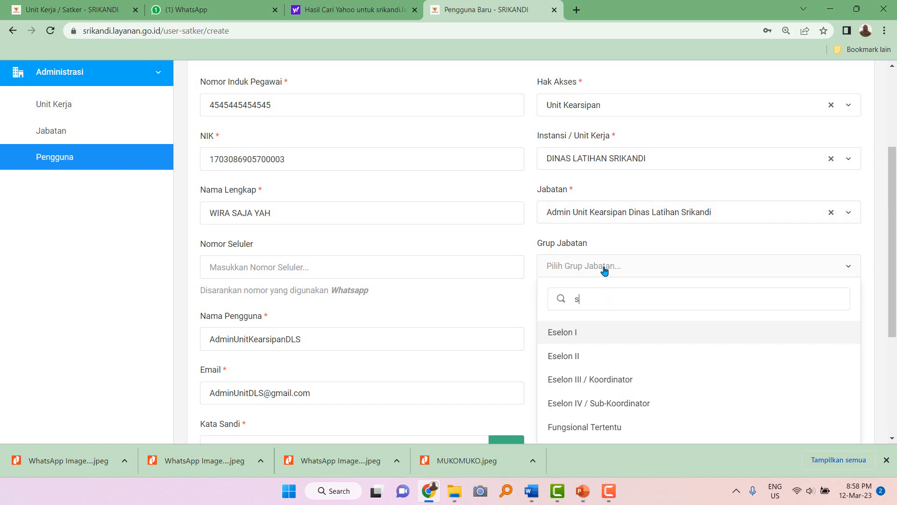
text(t)
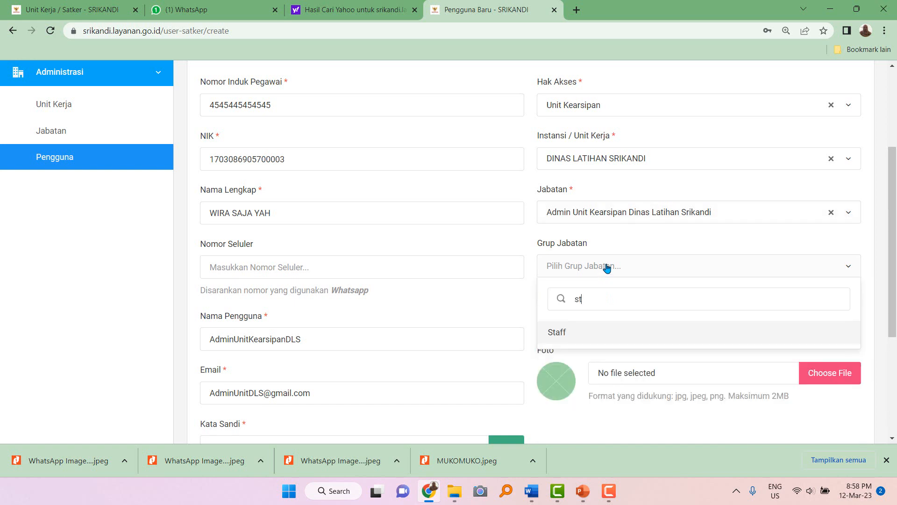
key(BackSpace)
key(BackSpace)
text(fung)
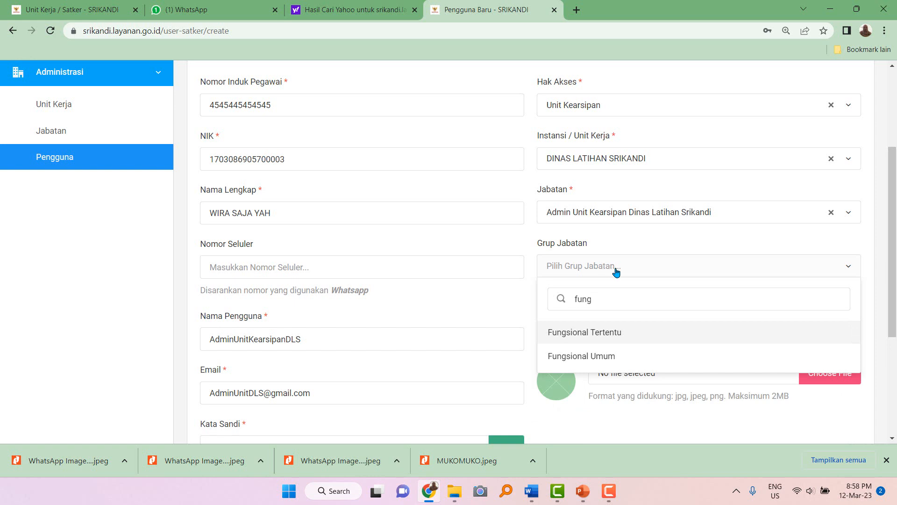
click(606, 334)
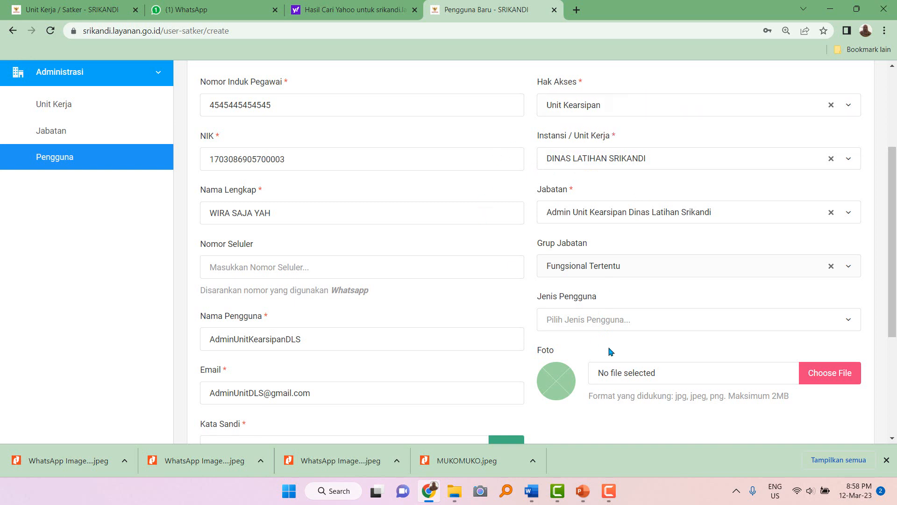
click(622, 321)
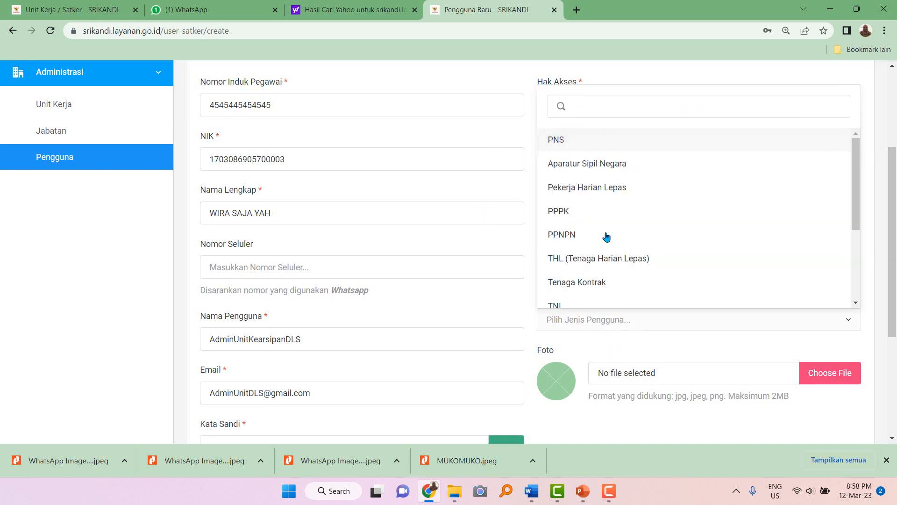
click(567, 140)
scroll(656, 319, down, 2)
scroll(743, 362, down, 2)
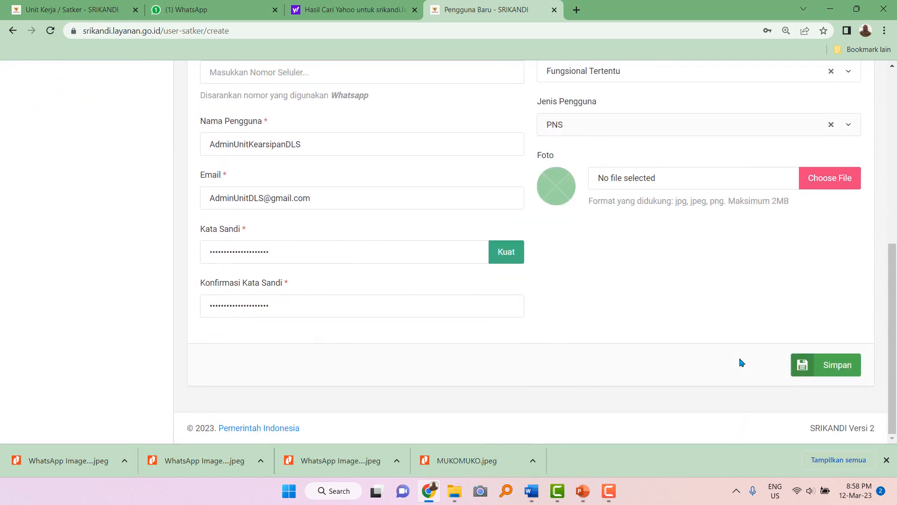
Save the Unit Kearsipan admin account and dismiss the browser's save-password prompt.
click(827, 367)
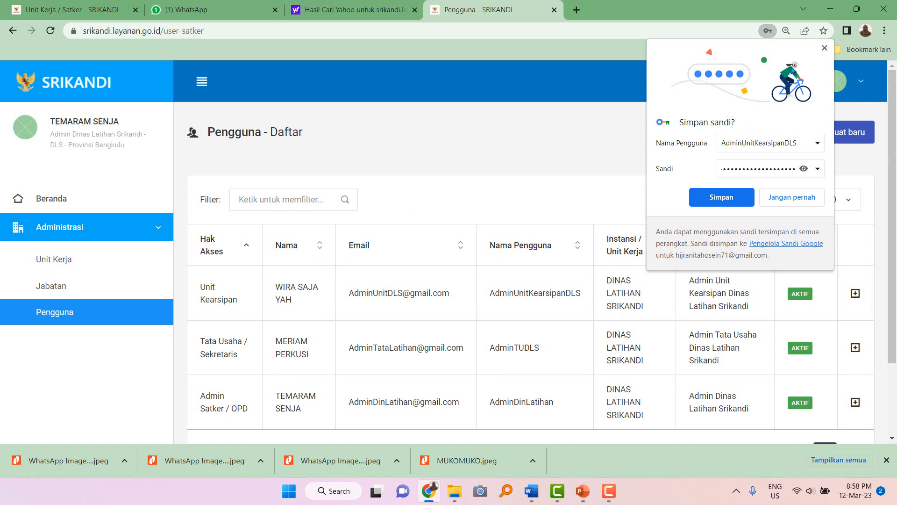
click(825, 48)
scroll(343, 378, down, 1)
scroll(341, 379, down, 2)
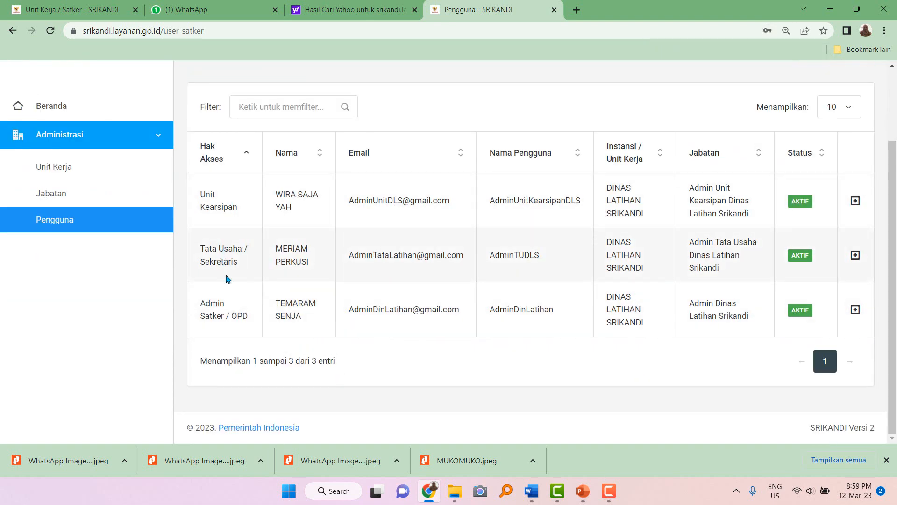
scroll(228, 279, up, 2)
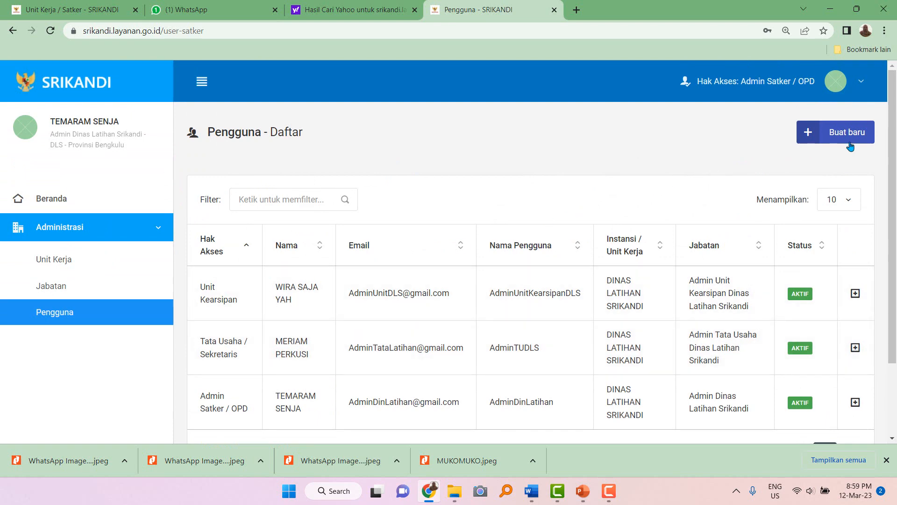
Open the Jabatan list from the sidebar.
click(140, 292)
scroll(267, 335, down, 1)
scroll(267, 336, down, 2)
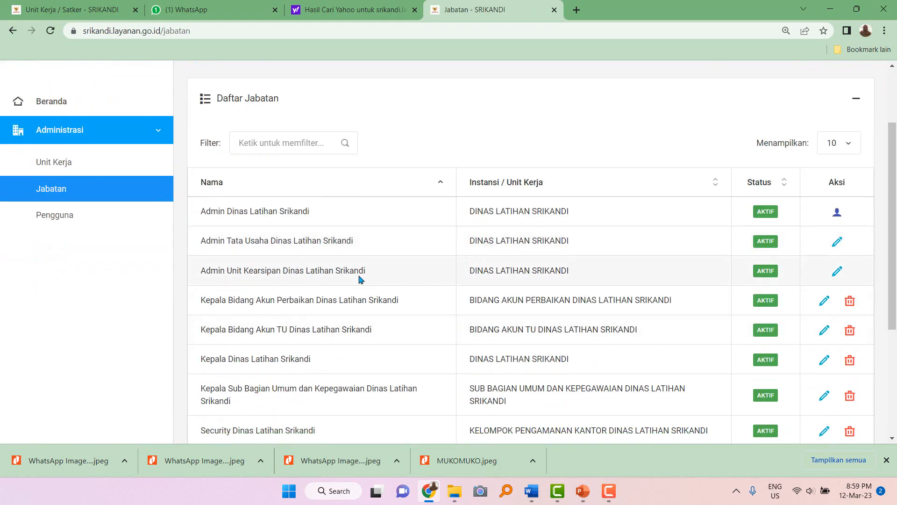
Return to Pengguna, start a new user, and enter the employee number and corrected NIK.
click(66, 216)
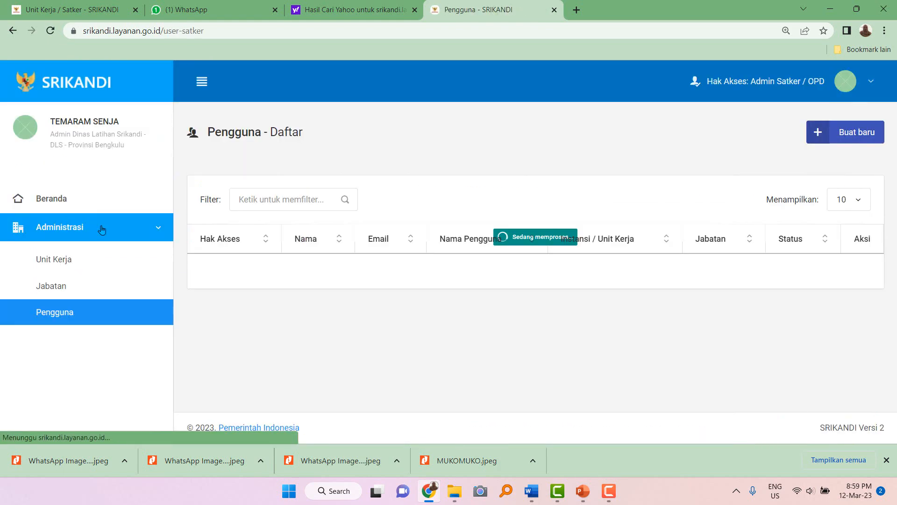
click(847, 136)
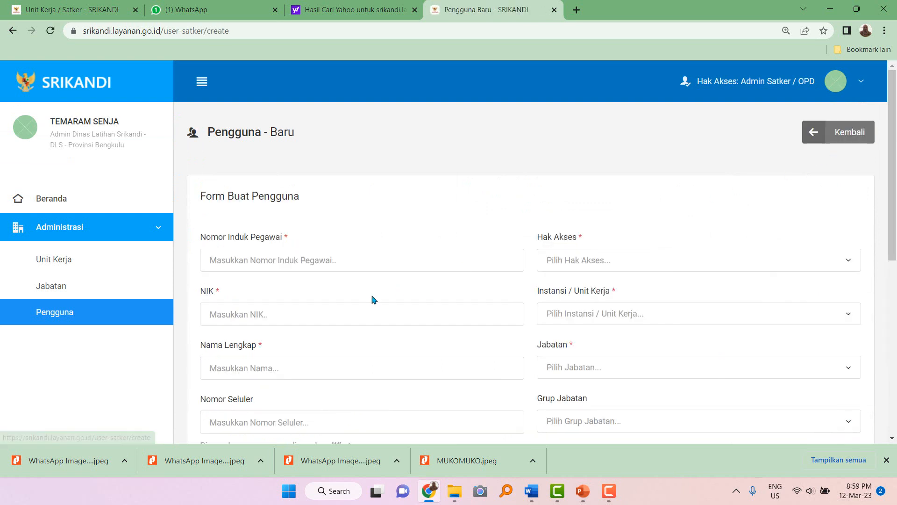
click(297, 261)
text(12)
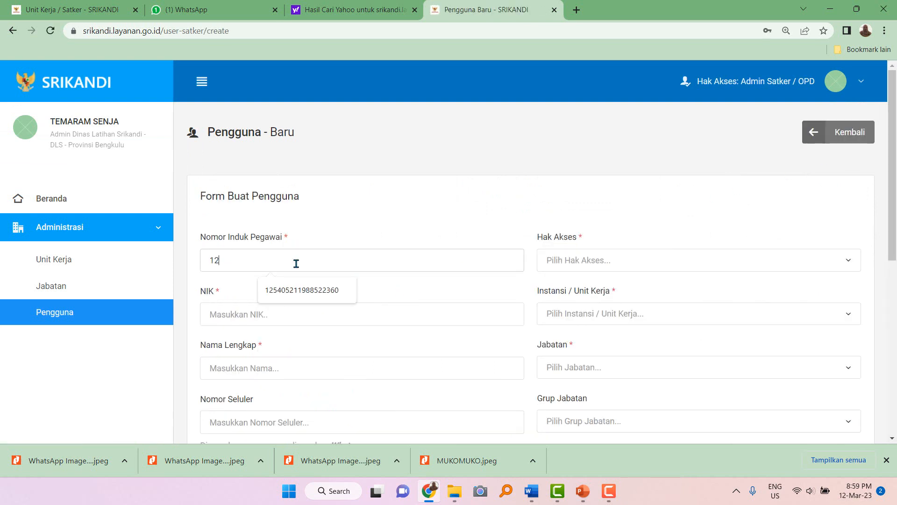
text(34569853)
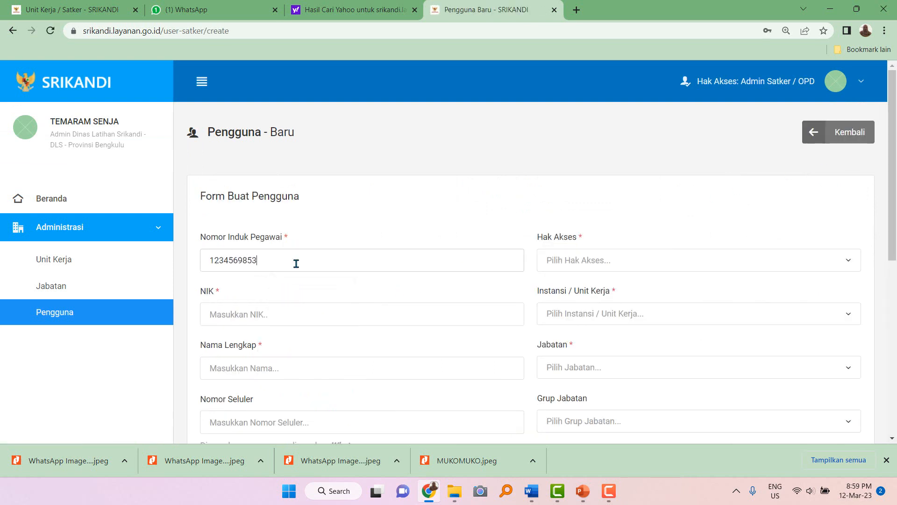
text(2)
click(260, 314)
click(280, 283)
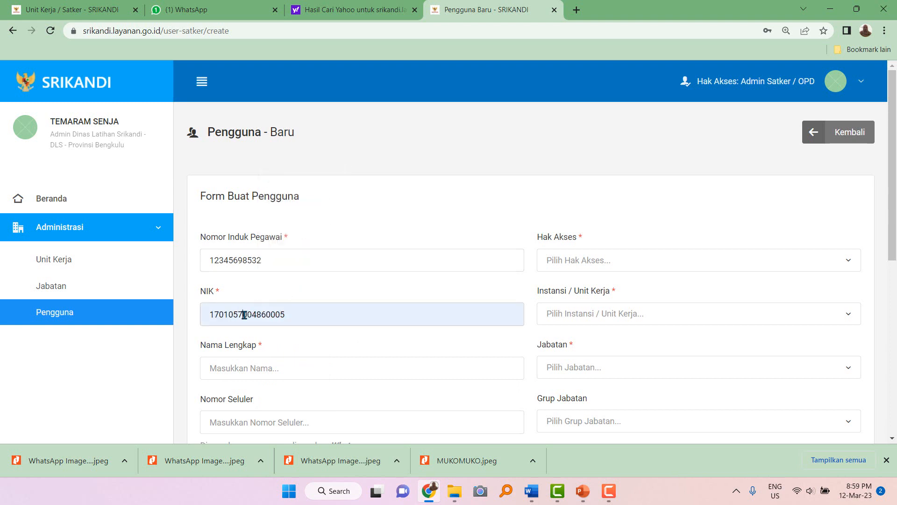
click(244, 314)
key(BackSpace)
text(45)
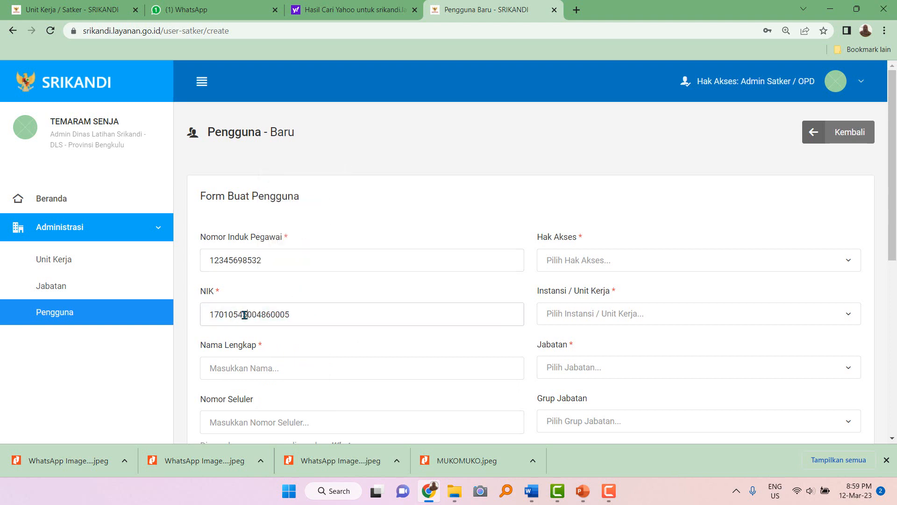
Enter the full name and the corrected mobile number.
click(240, 369)
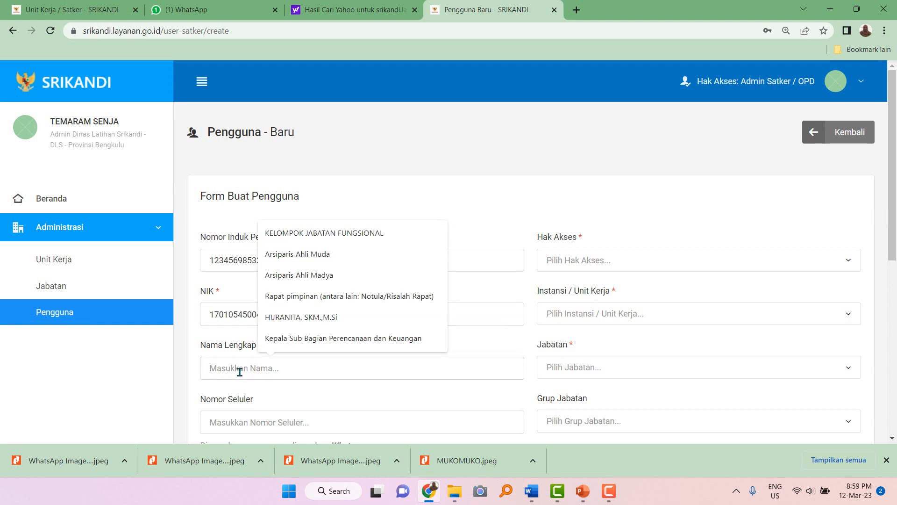
text(JIWA PATRIOT, SH.,MH)
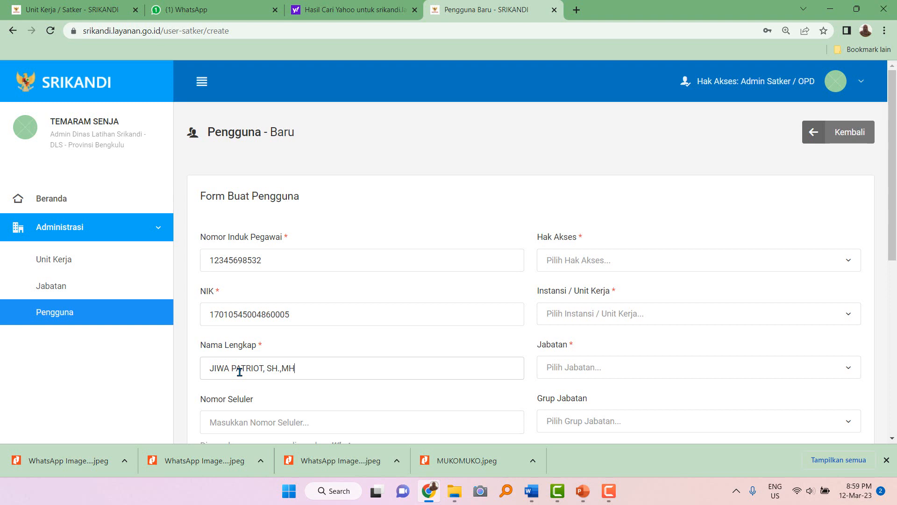
scroll(240, 371, down, 2)
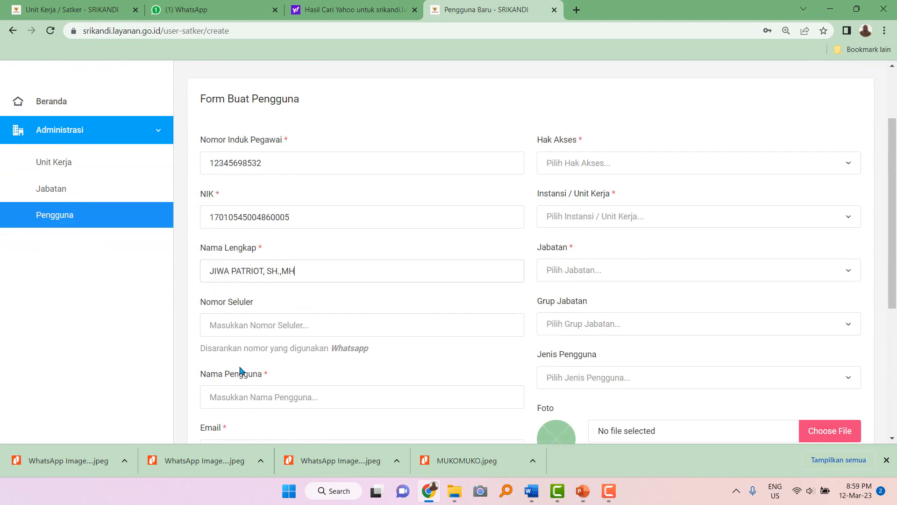
click(239, 327)
click(280, 295)
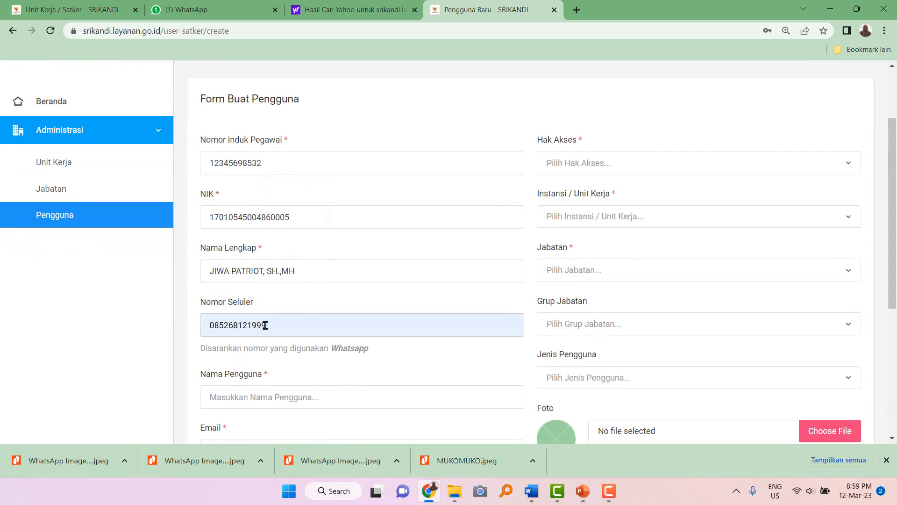
drag(261, 326, 279, 326)
key(BackSpace)
key(BackSpace)
text(22)
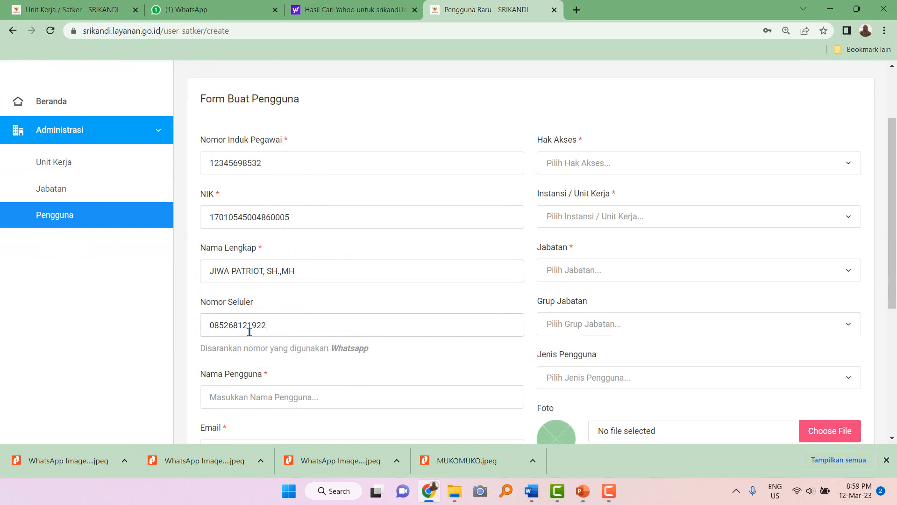
click(246, 322)
key(BackSpace)
text(15)
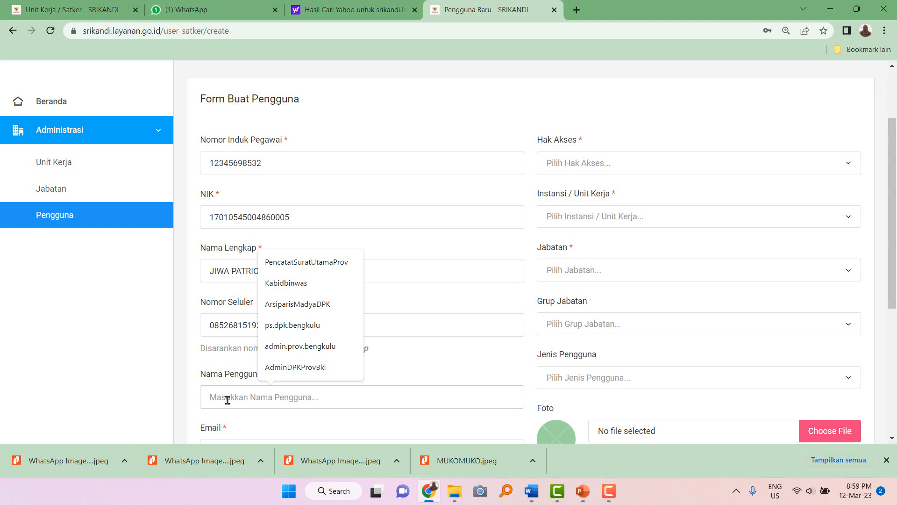
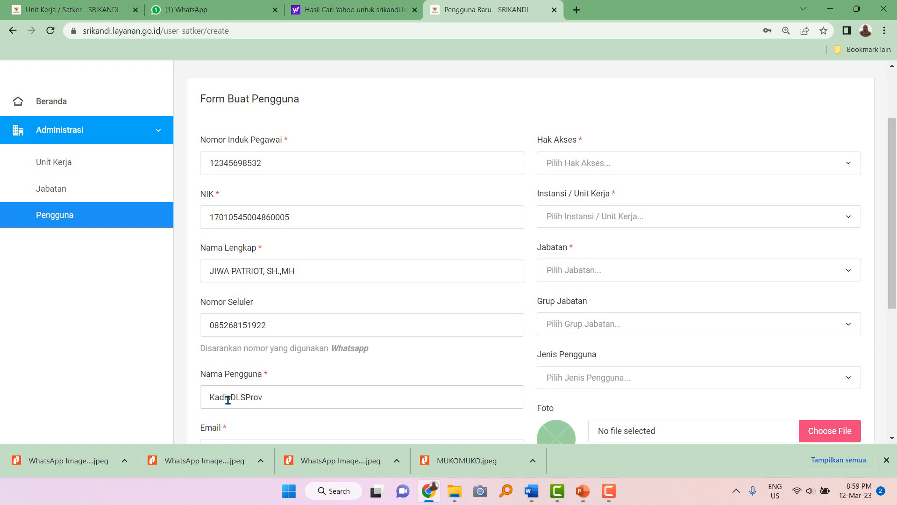
Enter the head-of-agency username and an e-mail built from it.
scroll(228, 400, down, 4)
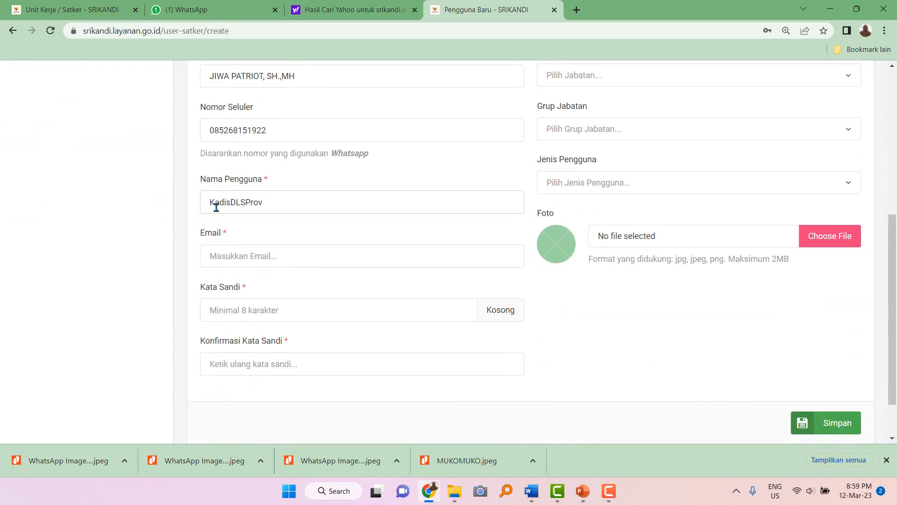
drag(206, 202, 276, 202)
key(ctrl+c)
click(244, 256)
key(ctrl+v)
text(@gmai)
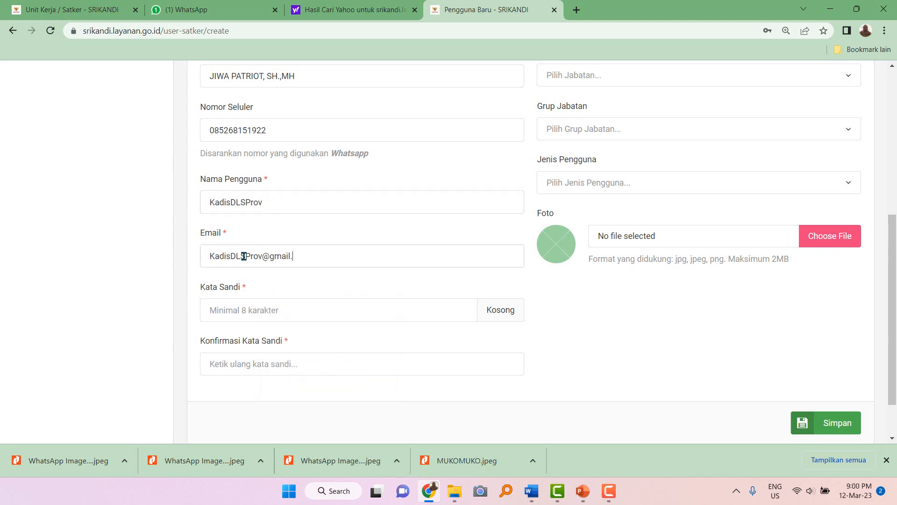
Fill in a Kuat-rated password and paste it into the confirmation field.
click(220, 309)
key(ctrl+v)
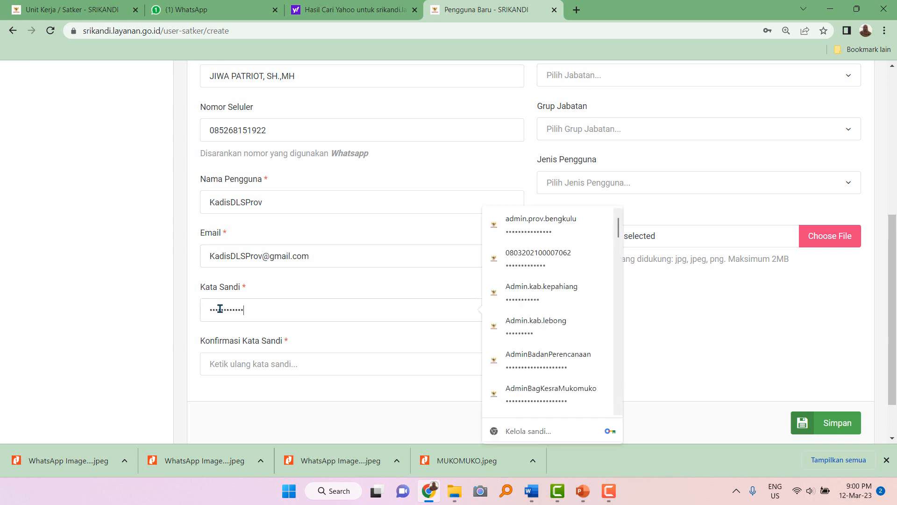
drag(208, 203, 272, 206)
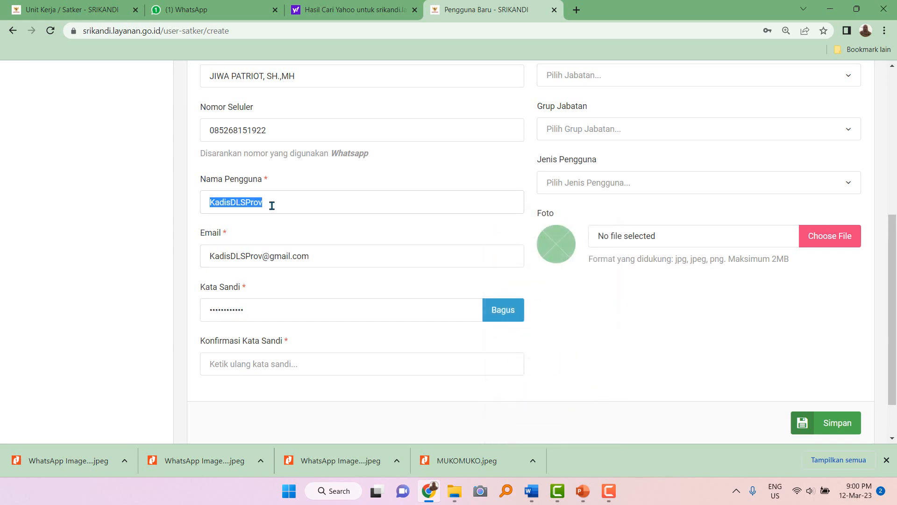
drag(209, 309, 279, 309)
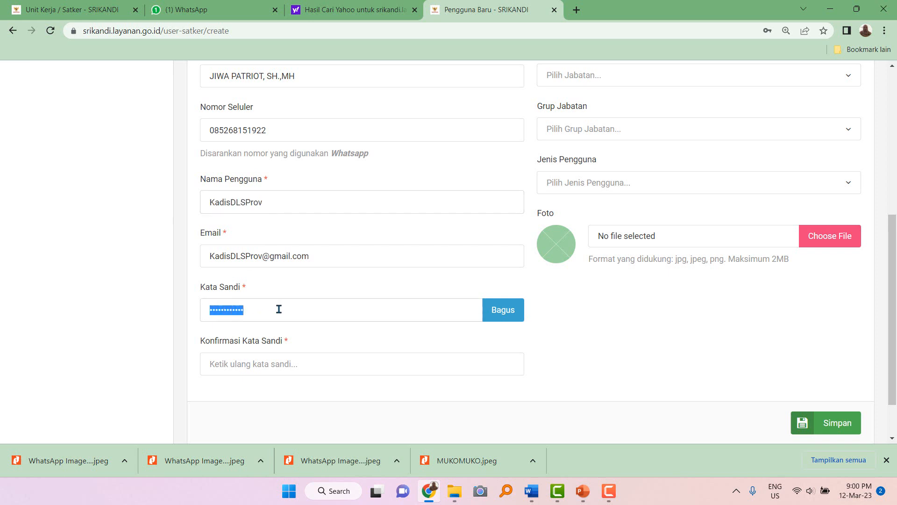
click(279, 309)
text(1)
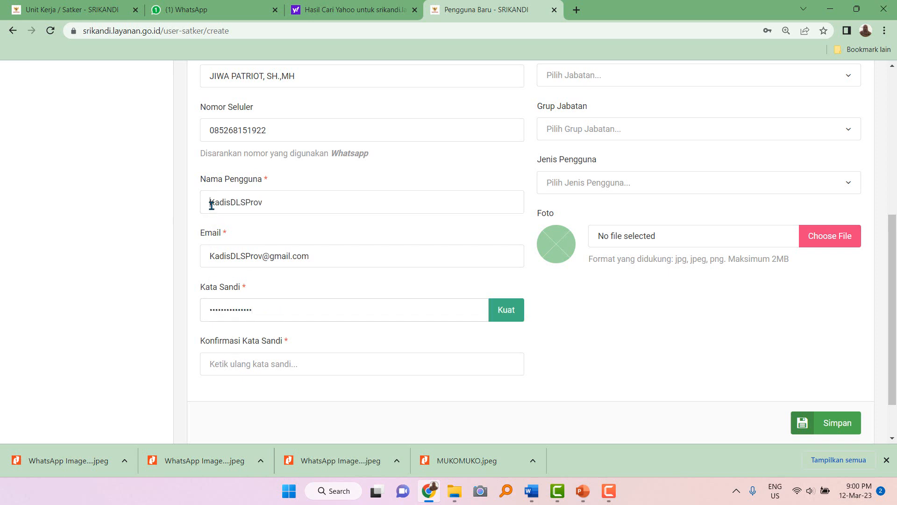
double_click(211, 206)
click(225, 365)
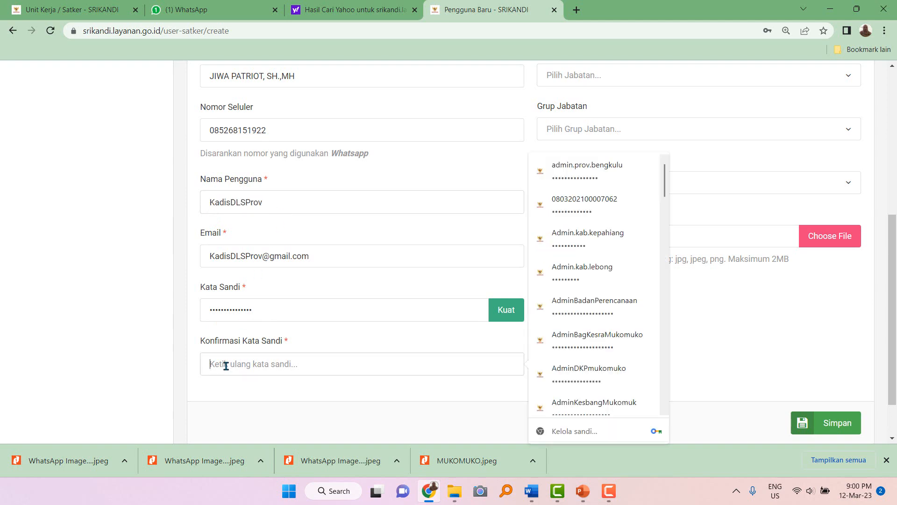
key(ctrl+v)
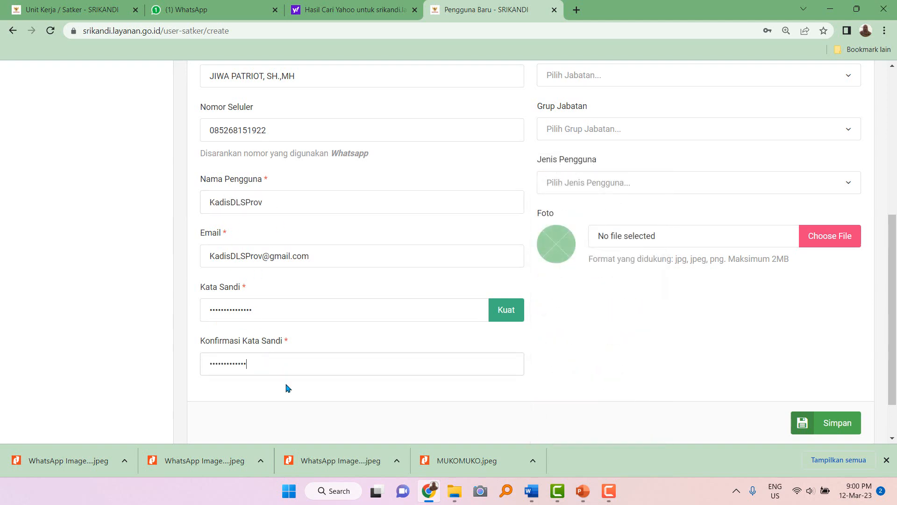
scroll(405, 361, up, 6)
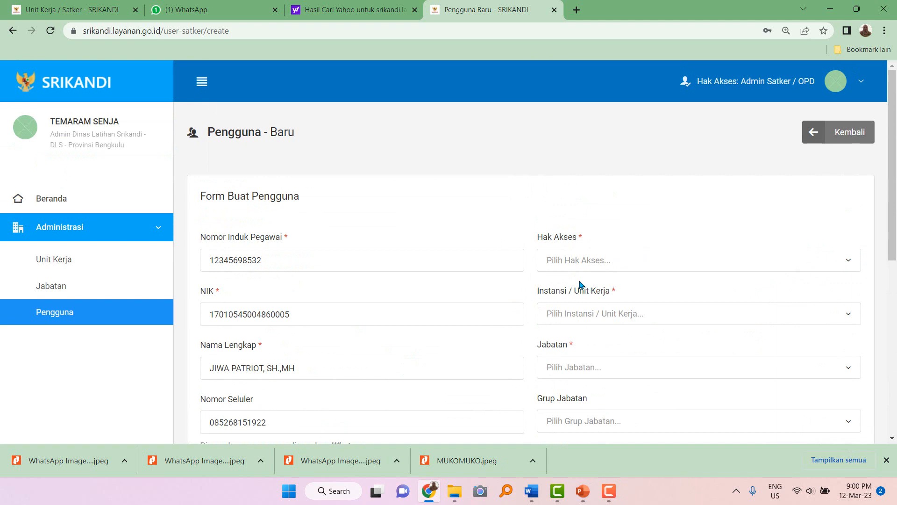
Allow mail from outside the agency and give the user the User access right.
scroll(489, 344, down, 4)
scroll(402, 335, up, 2)
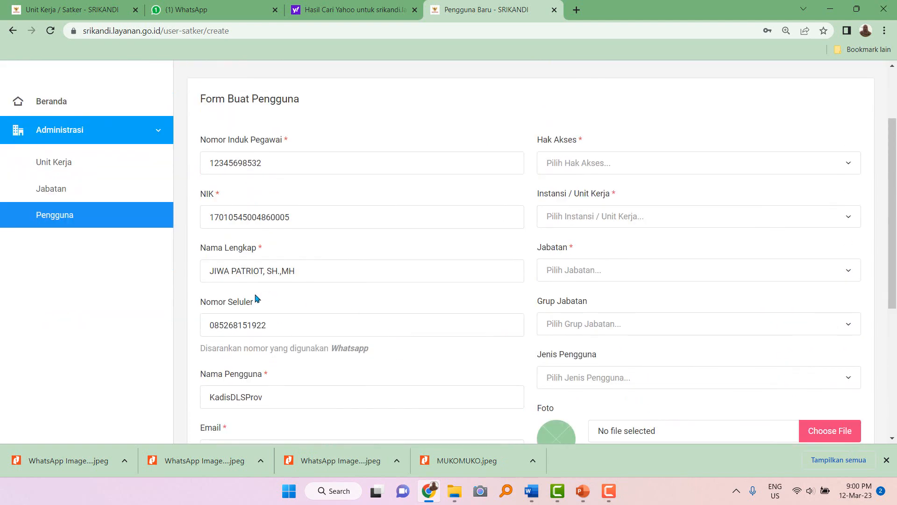
double_click(260, 247)
click(268, 248)
click(579, 167)
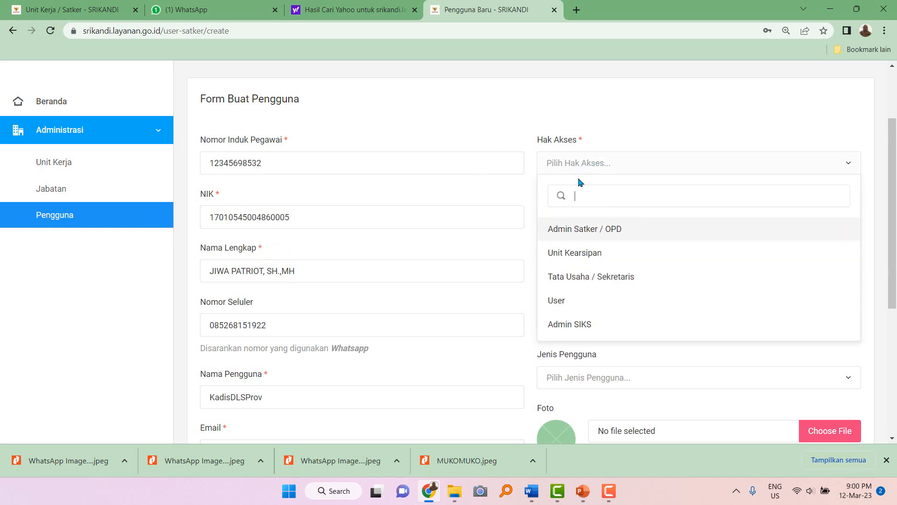
click(565, 303)
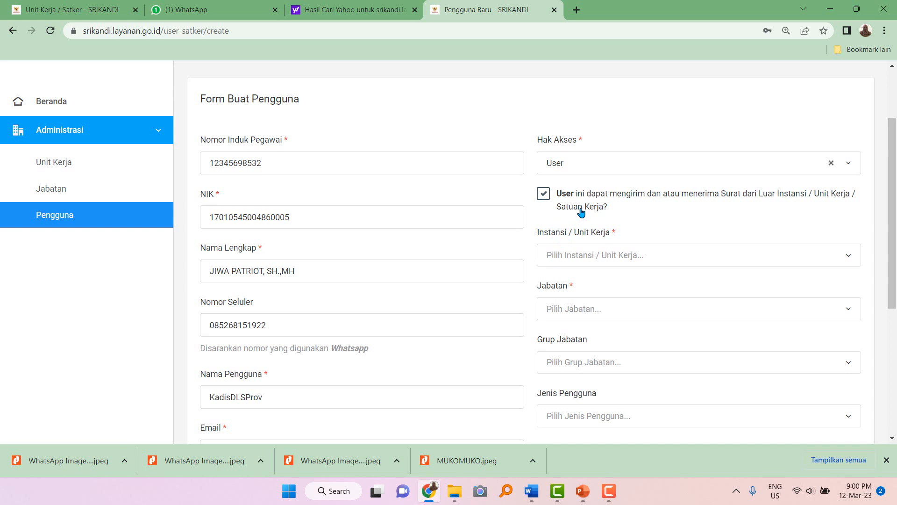
Set the unit to DINAS LATIHAN SRIKANDI and position to Kepala Dinas Latihan Srikandi.
click(575, 258)
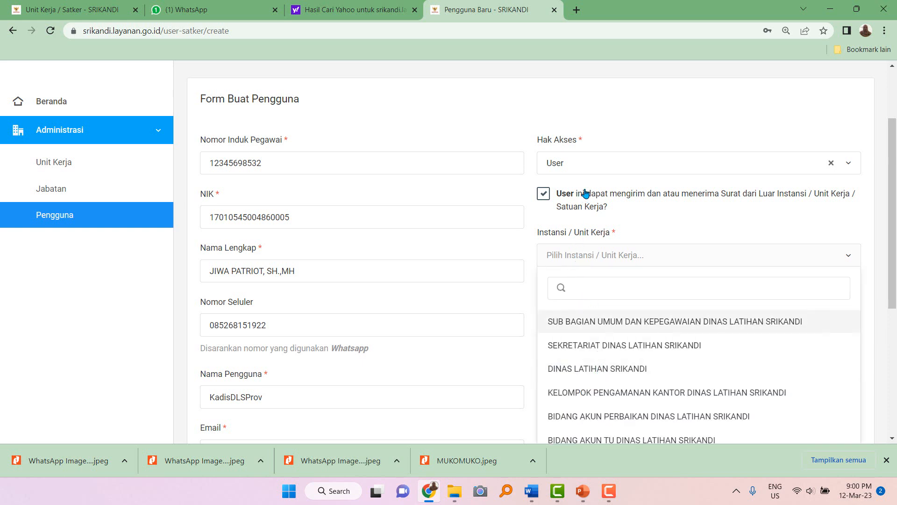
click(604, 369)
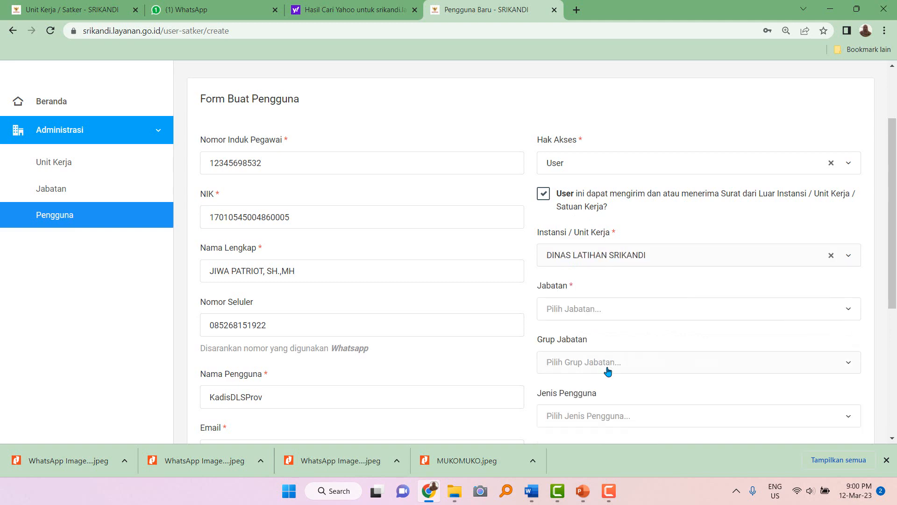
scroll(604, 316, down, 2)
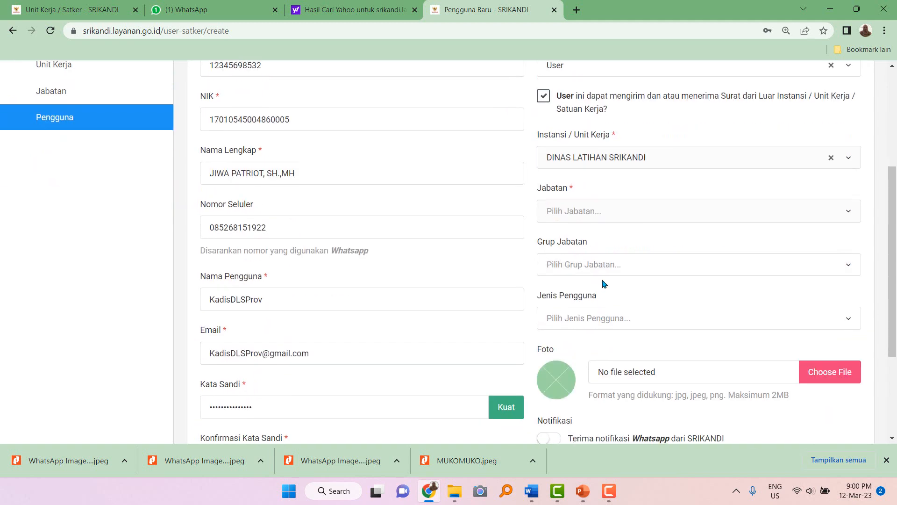
click(605, 159)
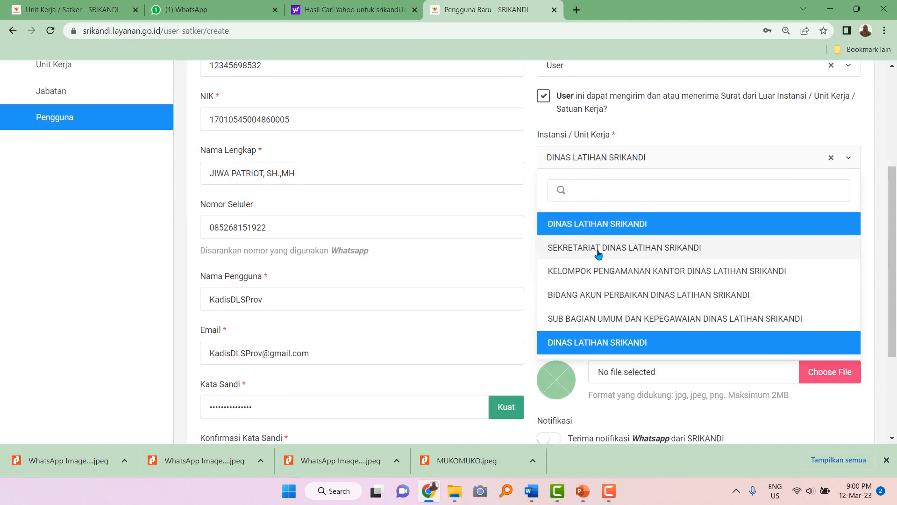
click(597, 253)
click(602, 214)
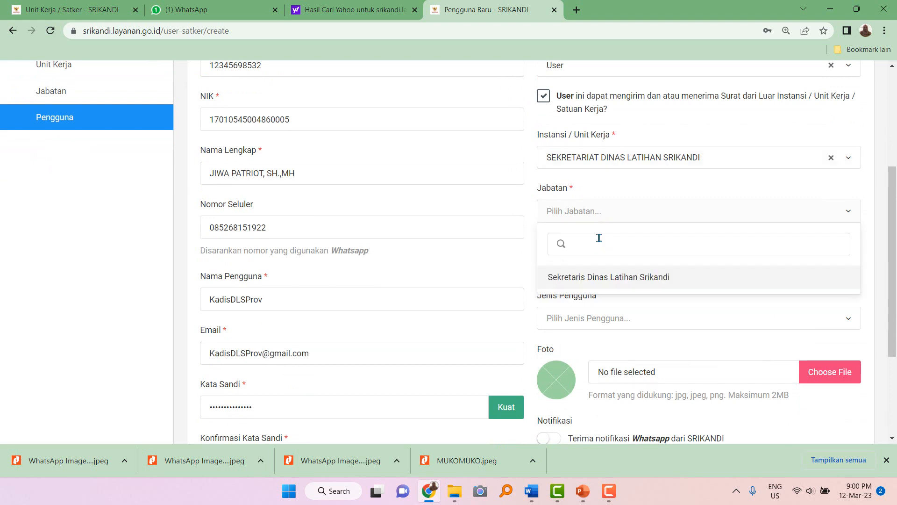
click(620, 182)
click(619, 165)
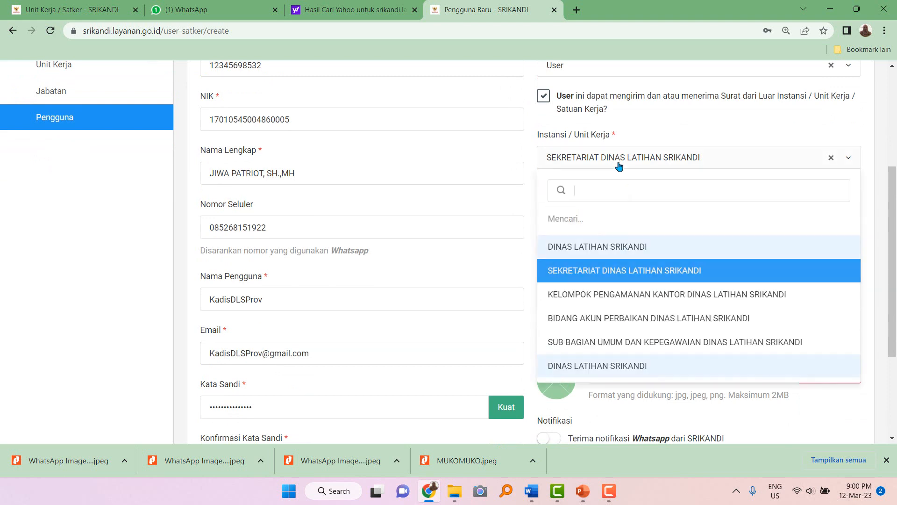
click(603, 247)
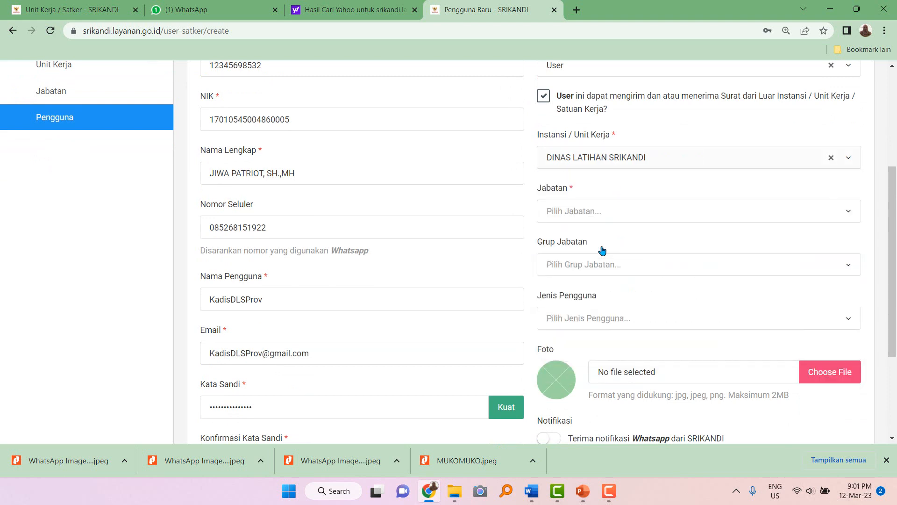
click(602, 217)
click(586, 348)
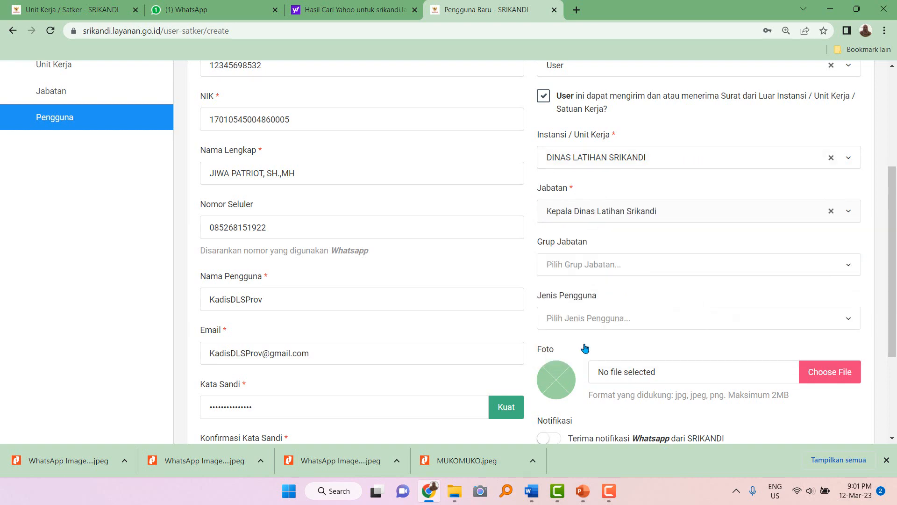
scroll(571, 234, up, 2)
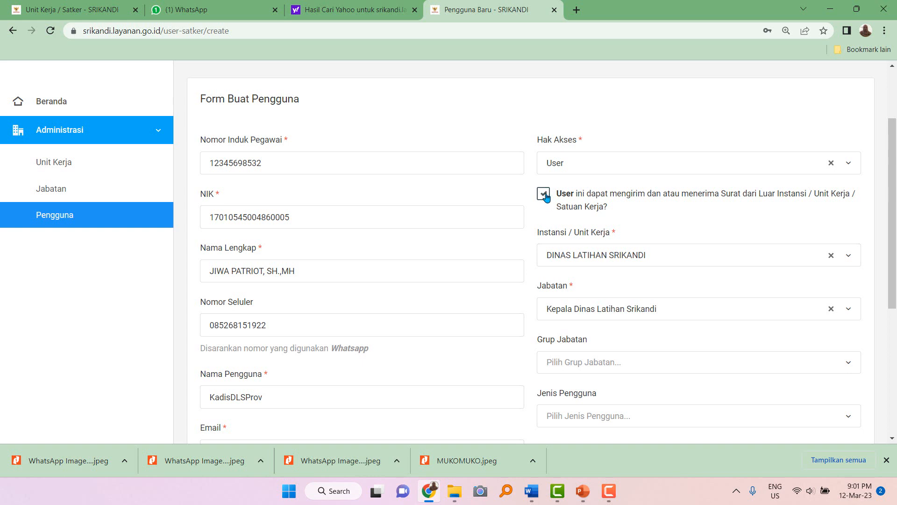
Set Grup Jabatan to Eselon II and Jenis Pengguna to PNS.
click(574, 362)
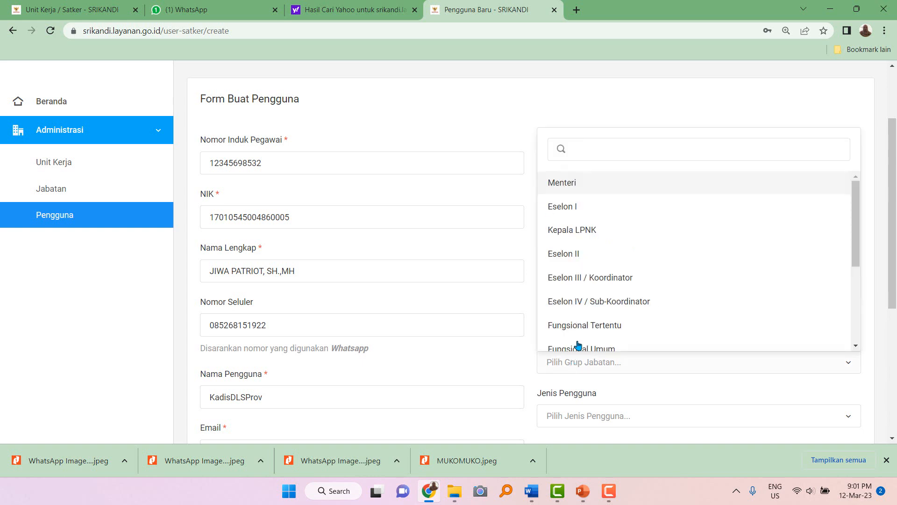
click(581, 256)
scroll(578, 310, down, 2)
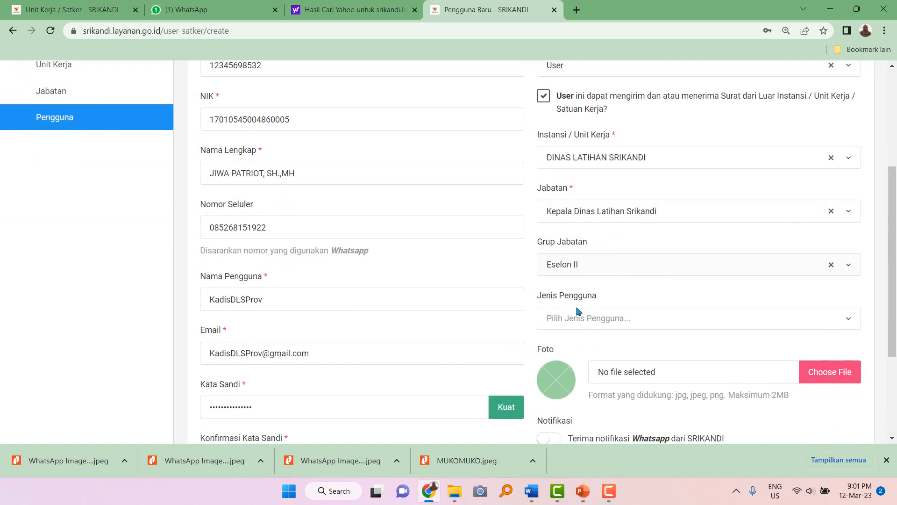
click(574, 319)
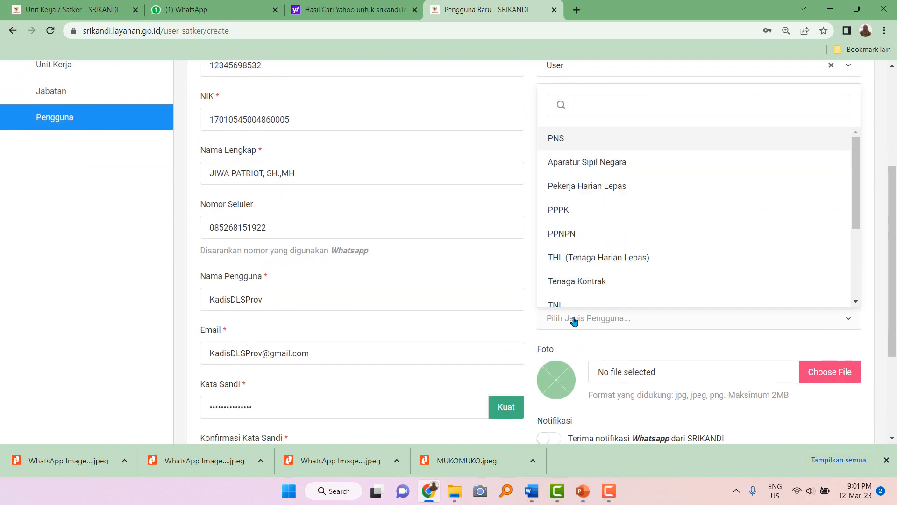
click(567, 140)
scroll(676, 347, down, 2)
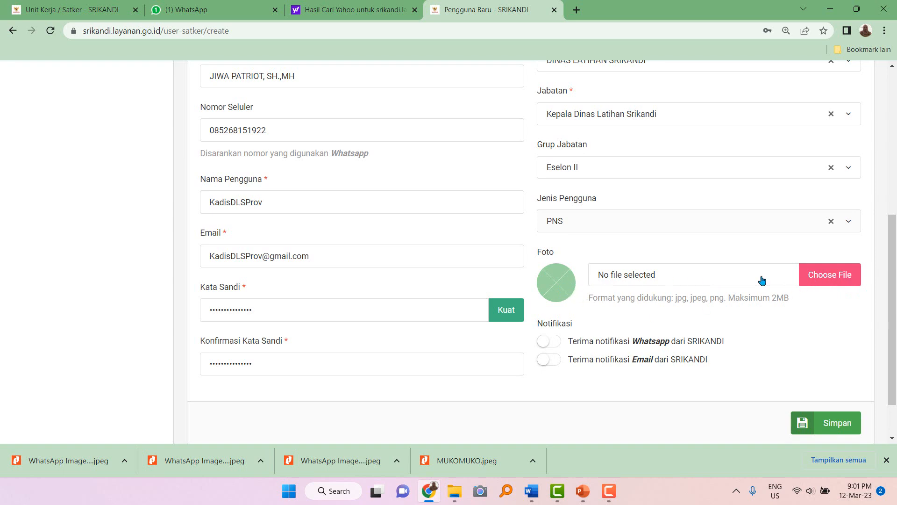
Turn on WhatsApp notifications, leaving the profile photo and e-mail notifications unset.
click(836, 284)
click(532, 262)
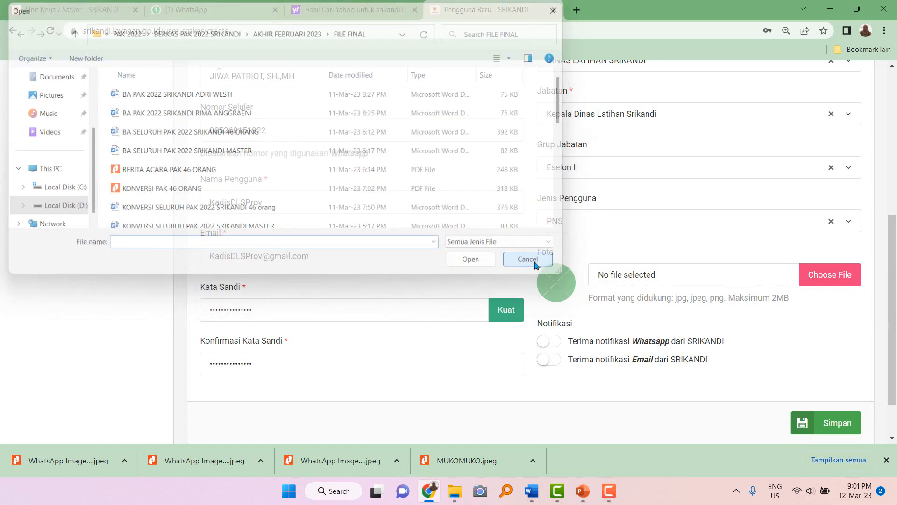
click(554, 344)
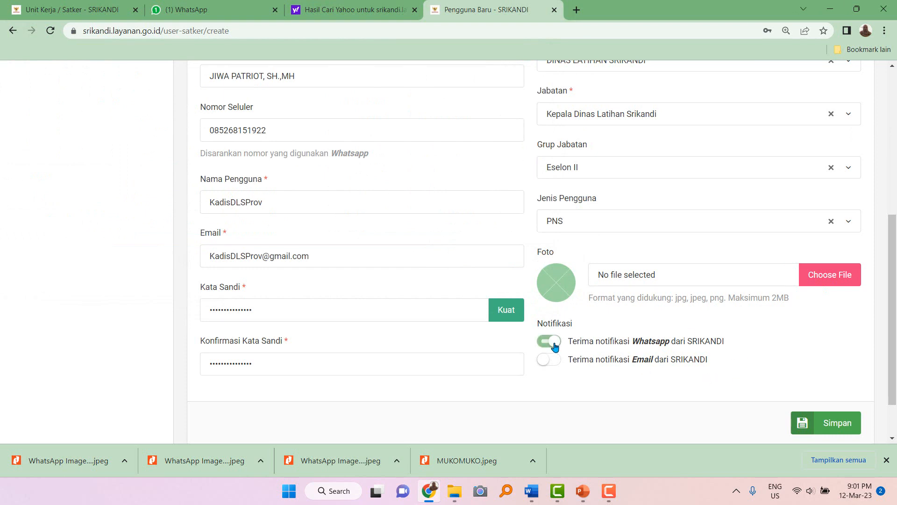
click(556, 361)
click(548, 361)
Save the Kepala Dinas Latihan Srikandi account and dismiss the browser's save-password prompt.
click(834, 427)
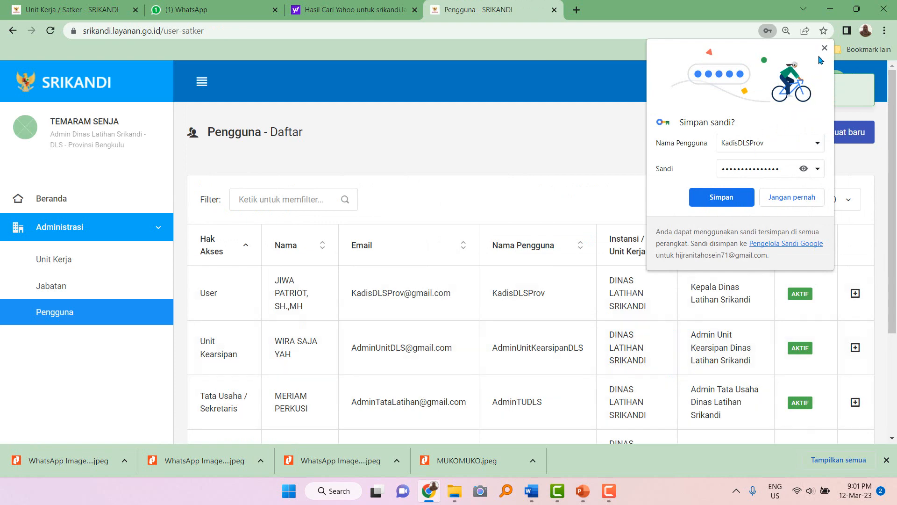
click(825, 49)
scroll(517, 368, down, 2)
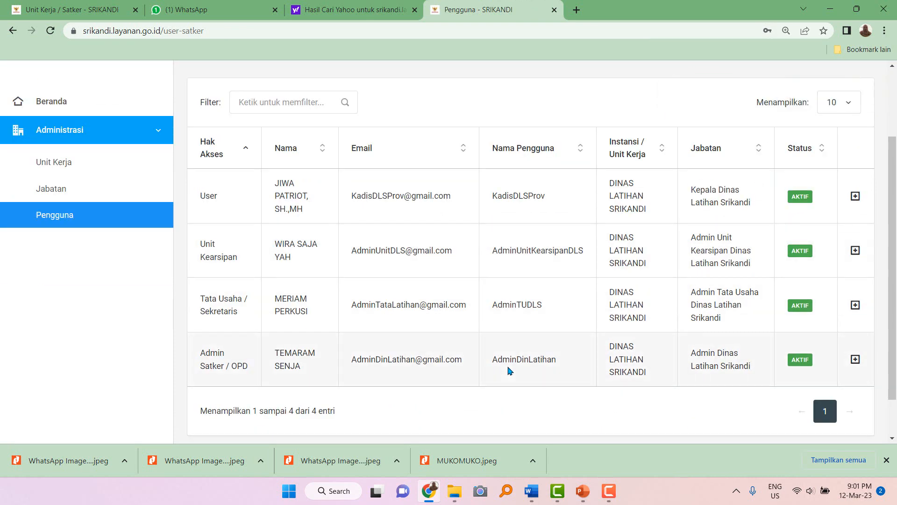
scroll(511, 369, up, 2)
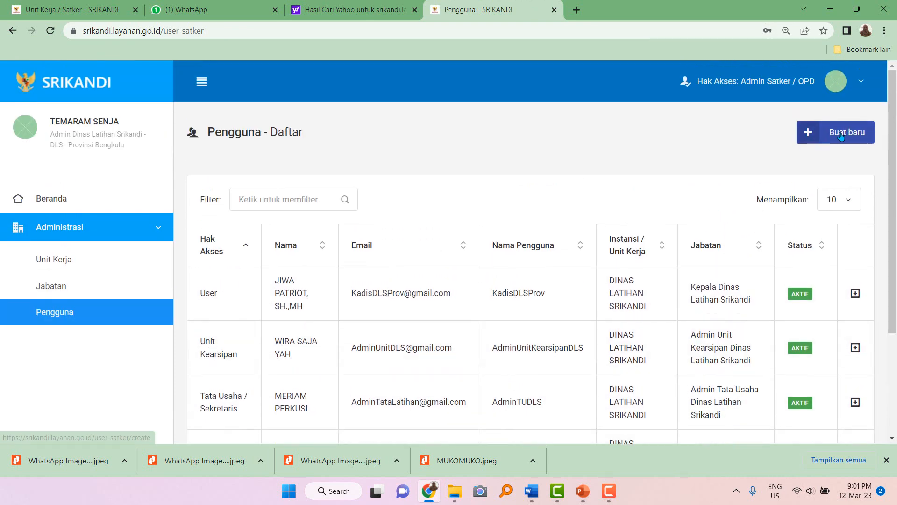
Start a new user and fill the employee number from a saved suggestion, editing its last digits.
click(840, 135)
click(351, 262)
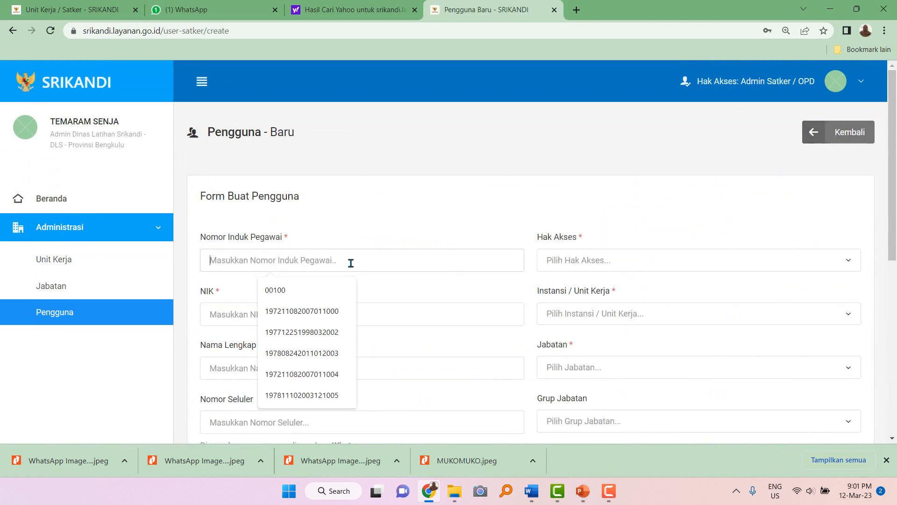
click(330, 311)
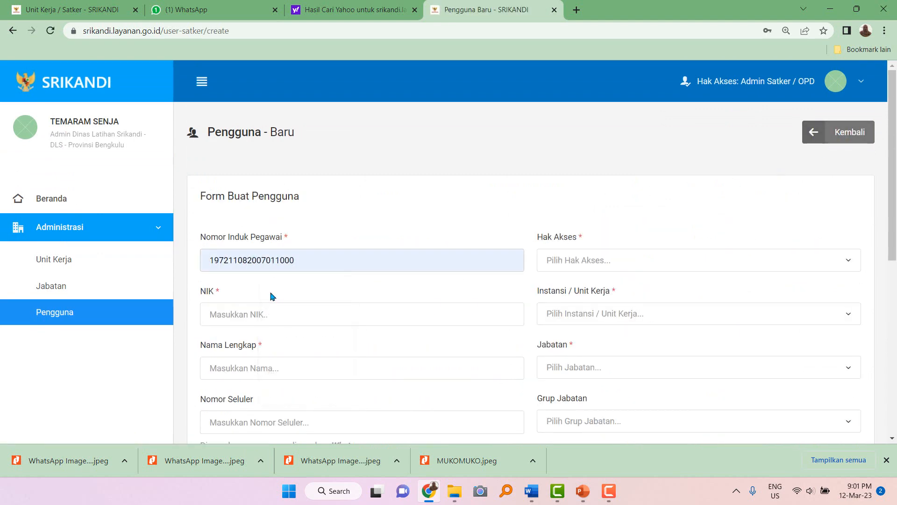
key(BackSpace)
key(BackSpace)
key(BackSpace)
text(0322)
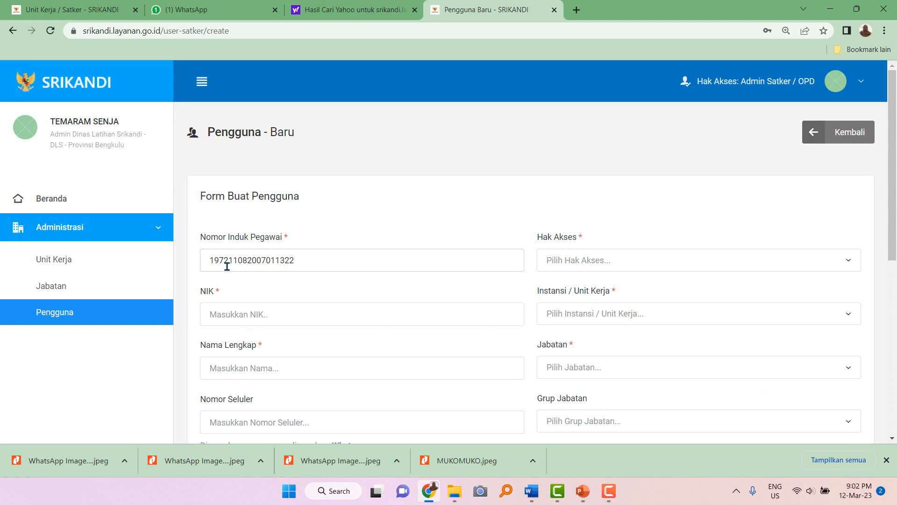
Fill the NIK field from a saved autofill suggestion.
click(234, 321)
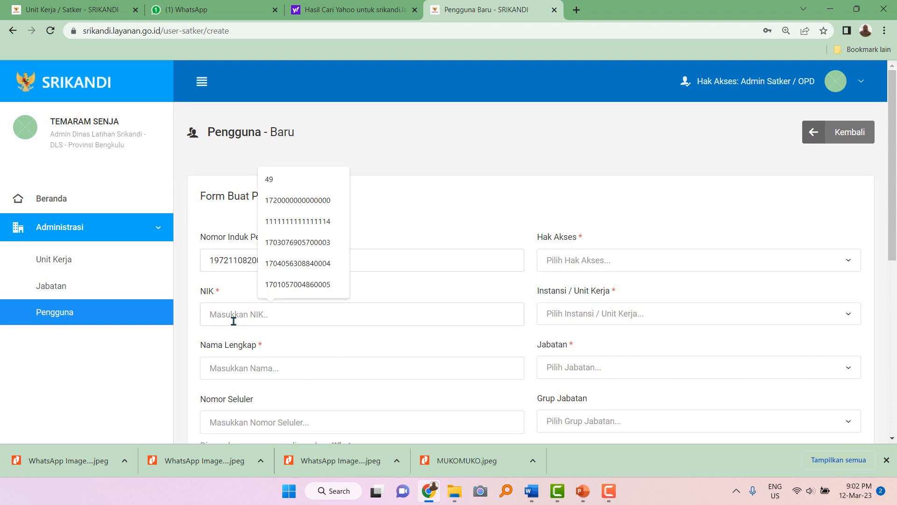
text(2222222222222222222)
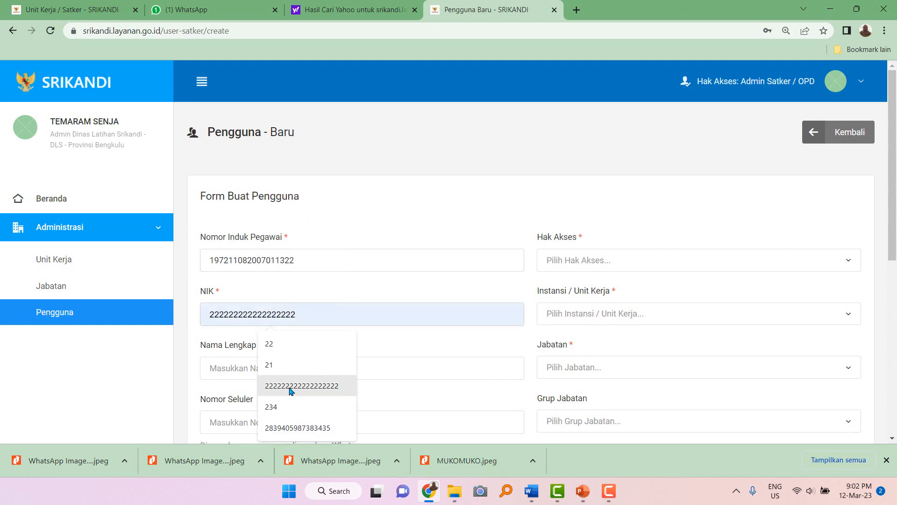
click(290, 387)
click(238, 368)
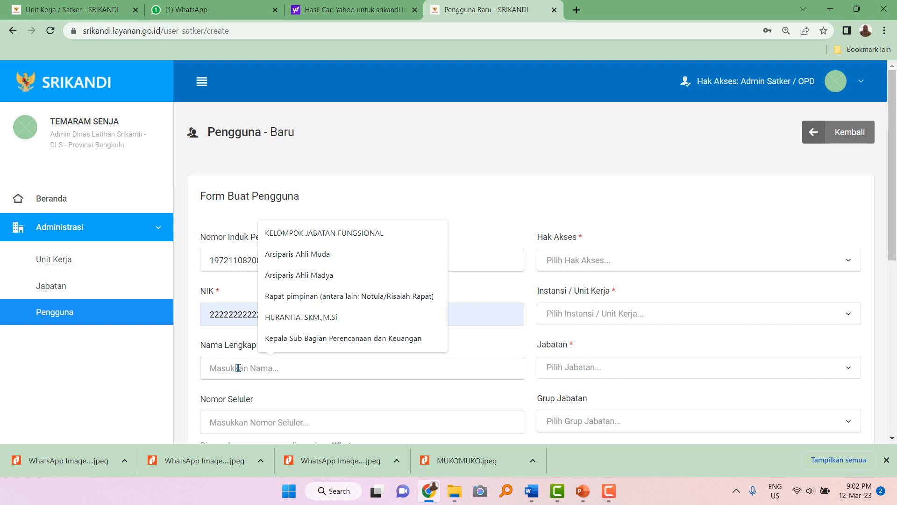
Enter the secretary's full name and username on the new-user form.
text(KO)
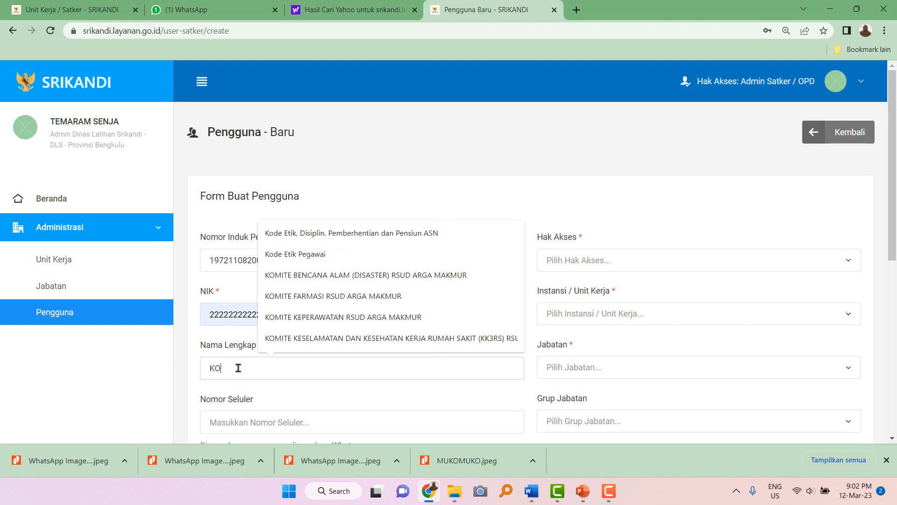
key(BackSpace)
key(BackSpace)
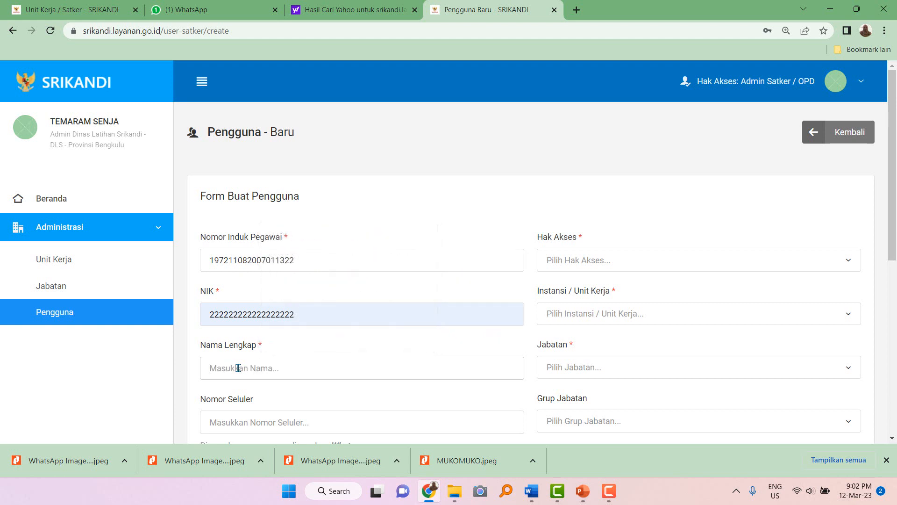
text(RESTU BUNDA, SE)
scroll(238, 368, down, 2)
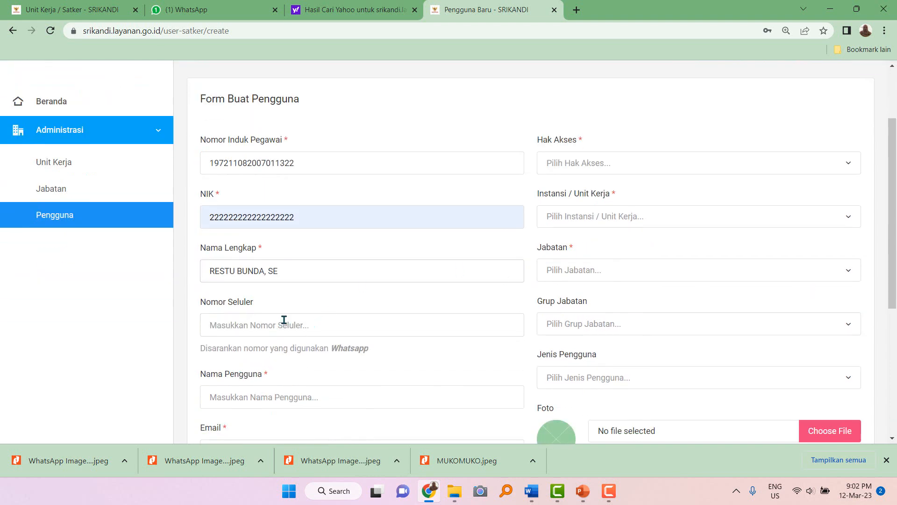
scroll(291, 305, down, 2)
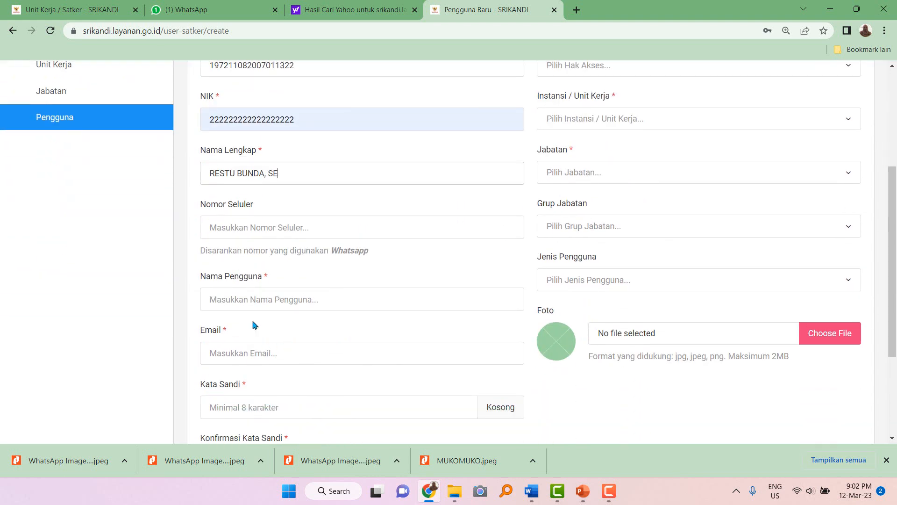
click(271, 302)
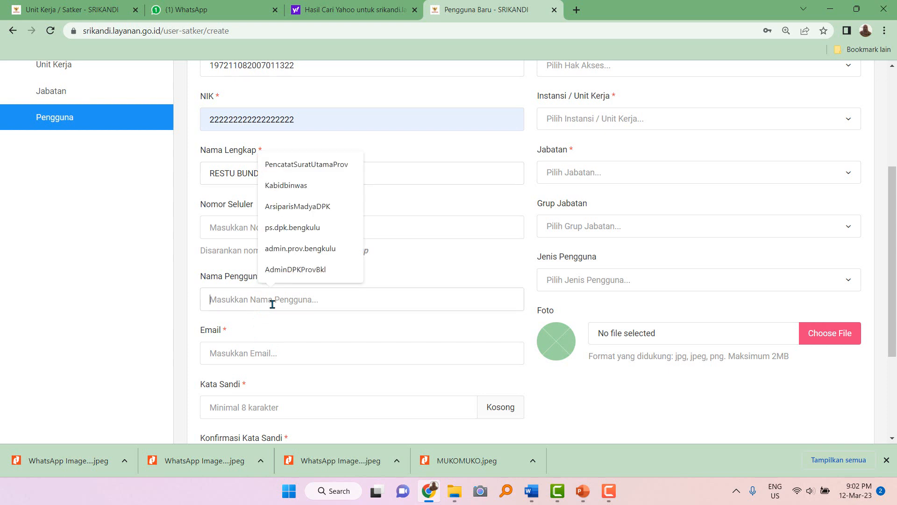
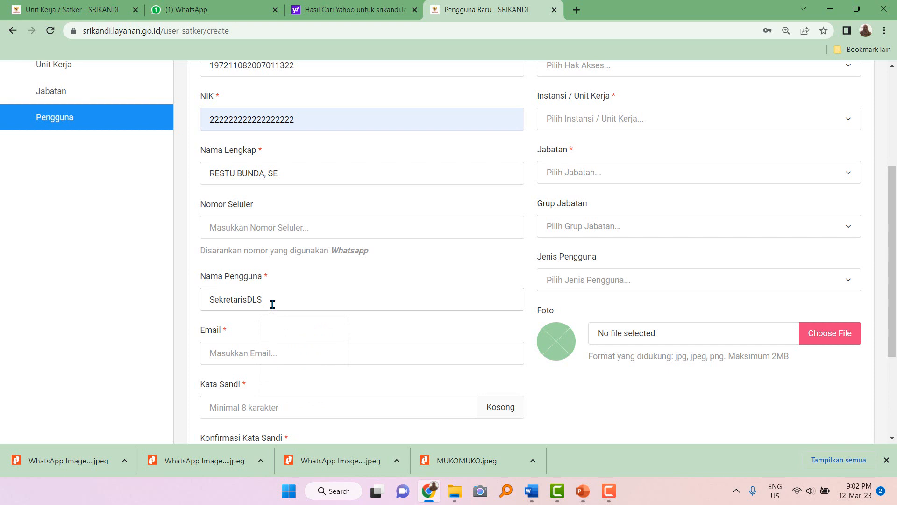
key(ctrl+a)
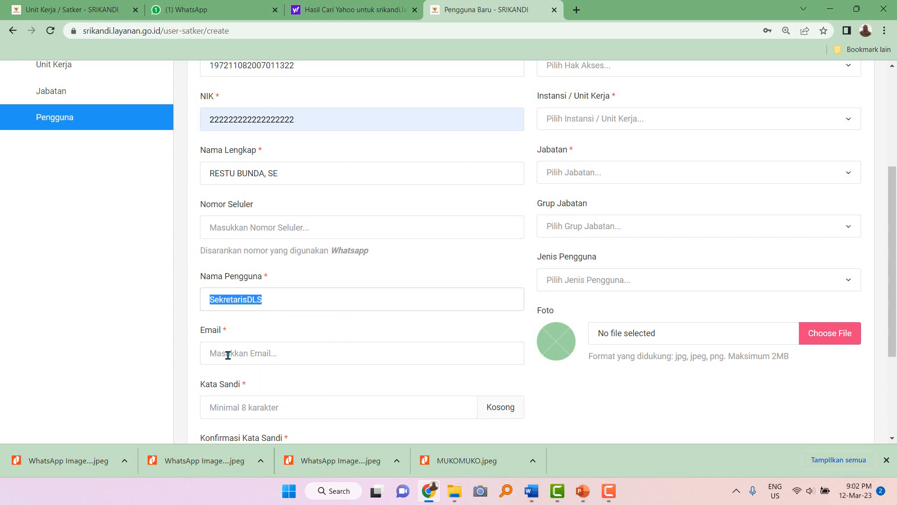
click(248, 304)
Build the e-mail address from the copied username and a Gmail domain.
click(232, 355)
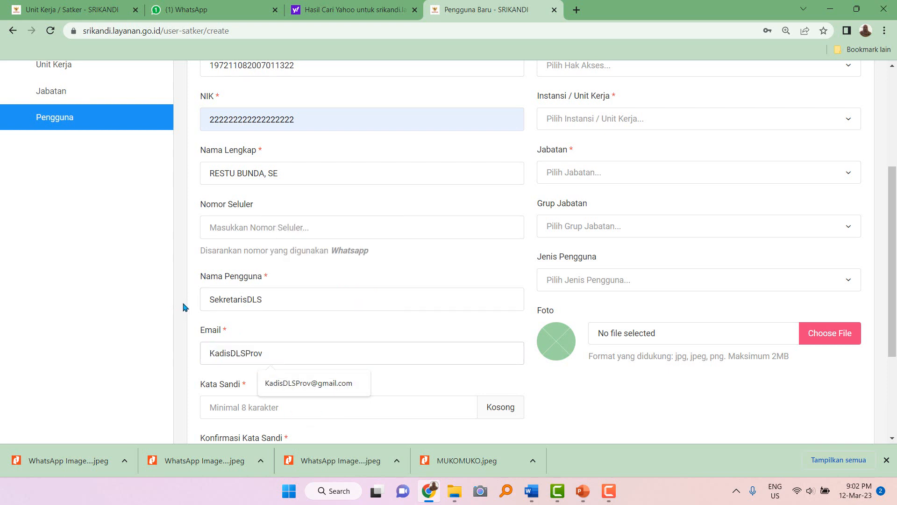
drag(210, 301, 274, 300)
key(ctrl+c)
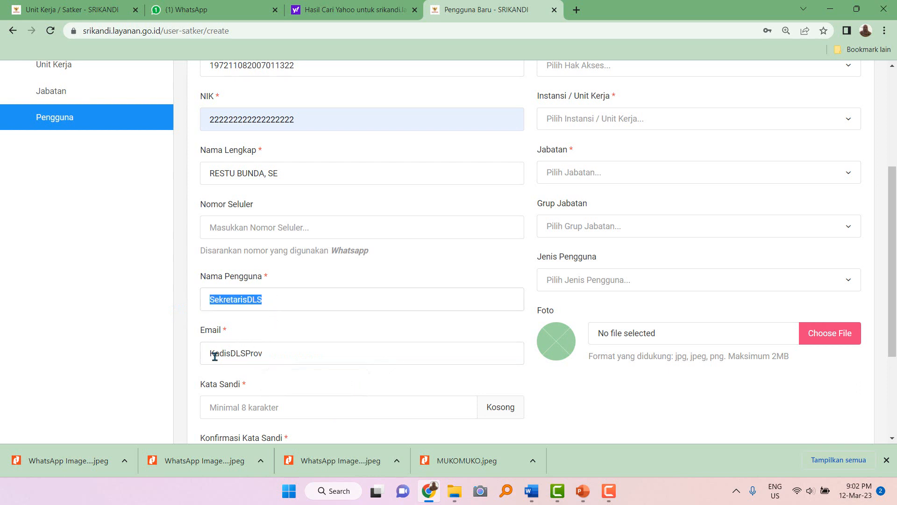
drag(214, 356, 286, 355)
key(ctrl+v)
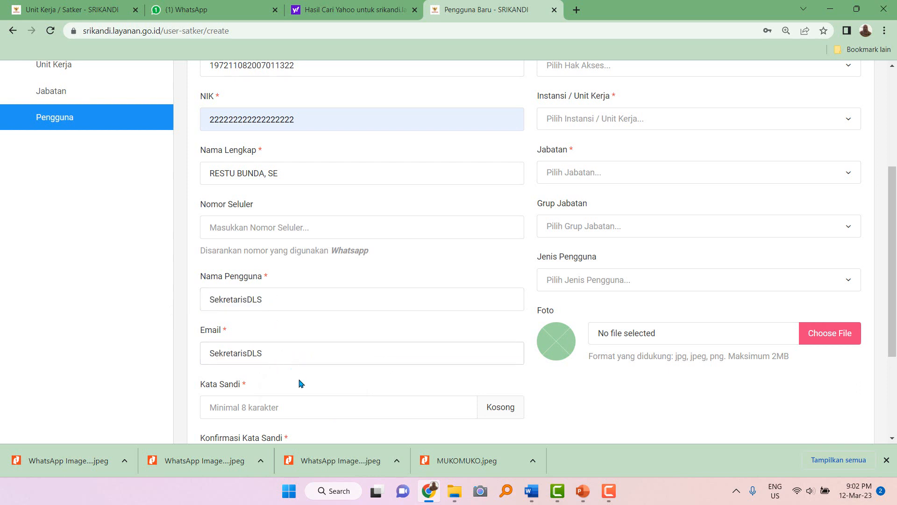
Paste the account password into both Kata Sandi and Konfirmasi Kata Sandi.
drag(204, 306, 300, 303)
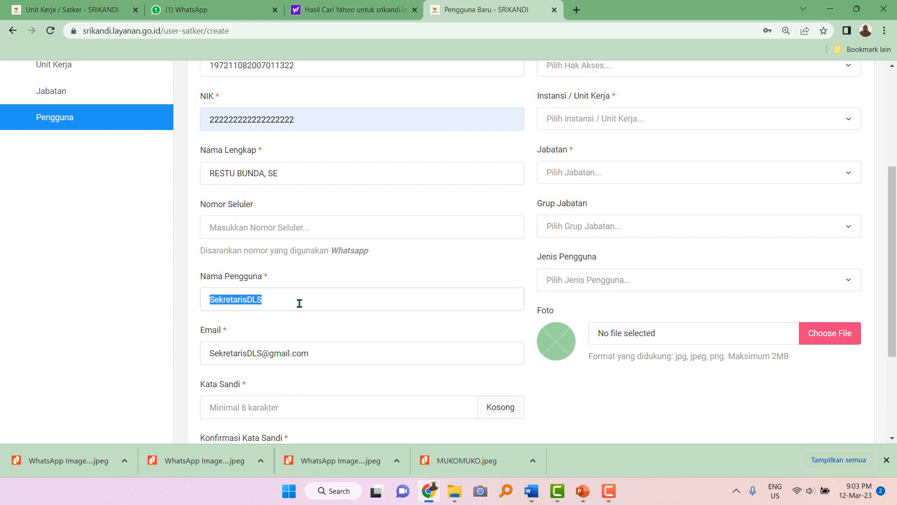
click(231, 407)
key(ctrl+v)
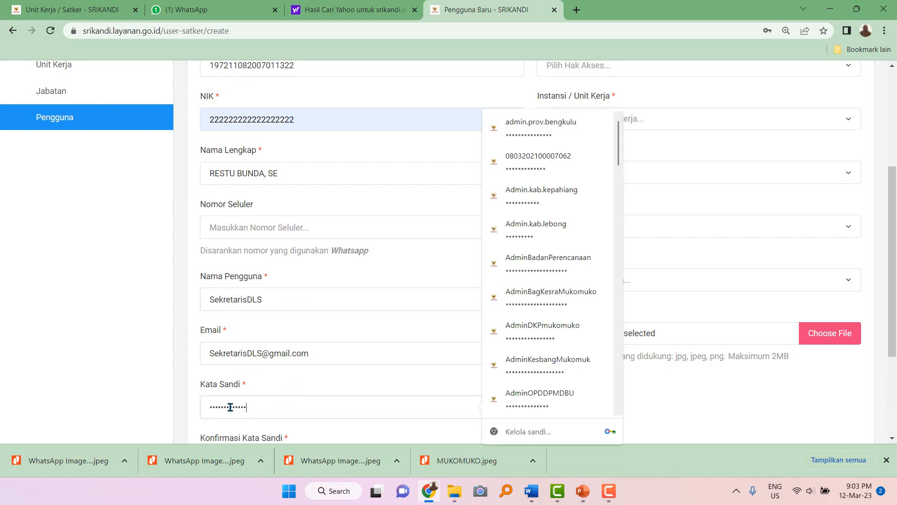
scroll(230, 407, down, 2)
click(236, 367)
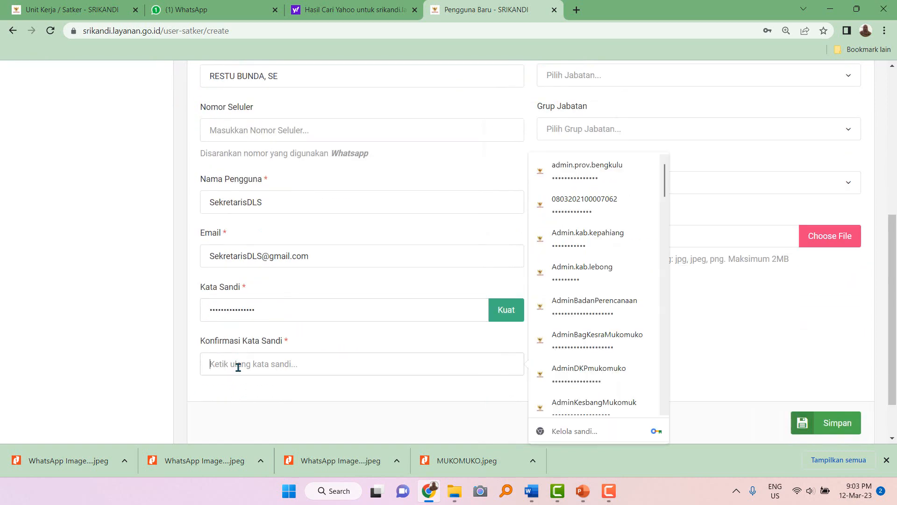
key(ctrl+v)
scroll(365, 365, up, 4)
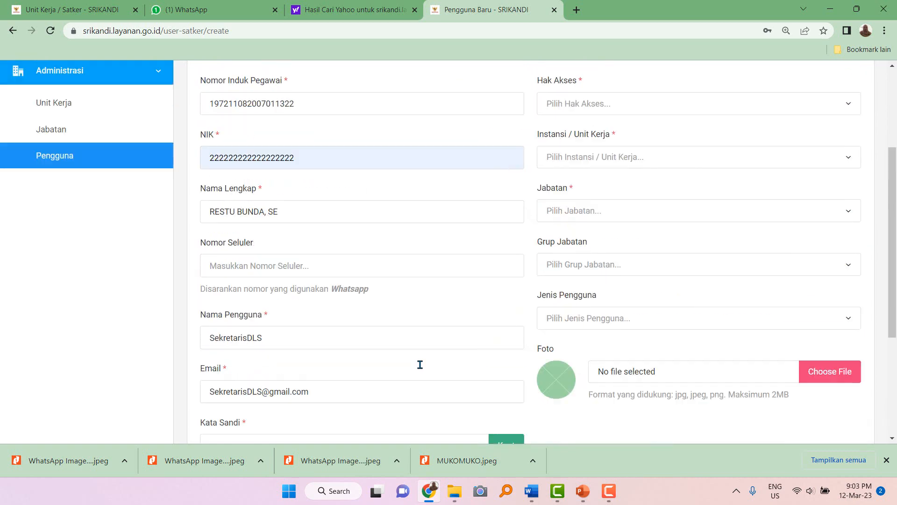
scroll(380, 334, down, 4)
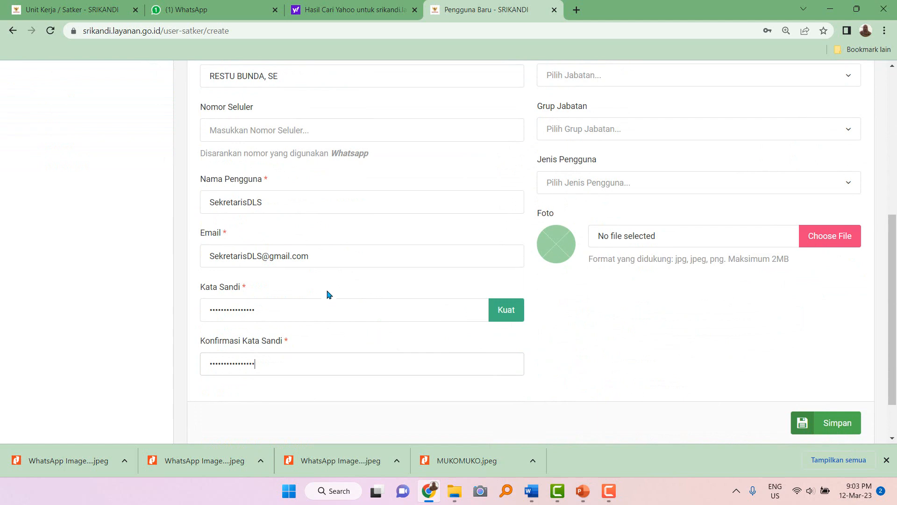
scroll(329, 286, up, 4)
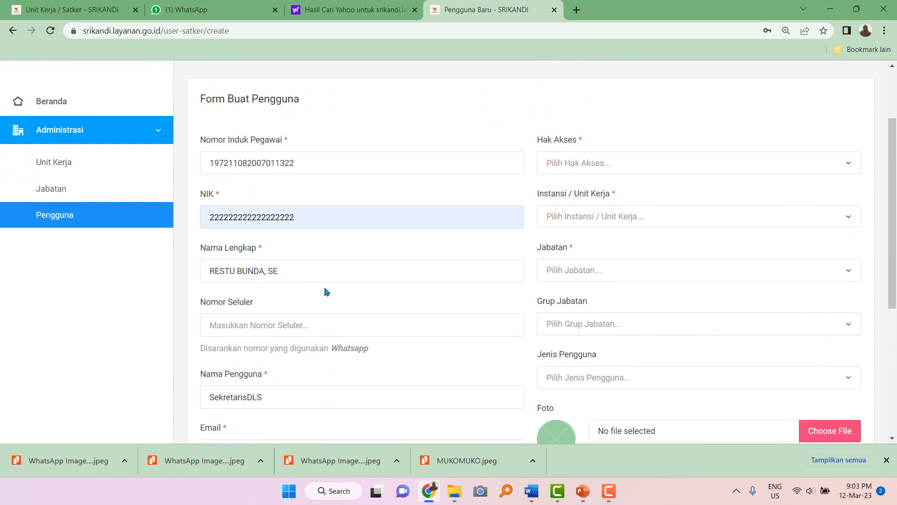
scroll(346, 344, down, 1)
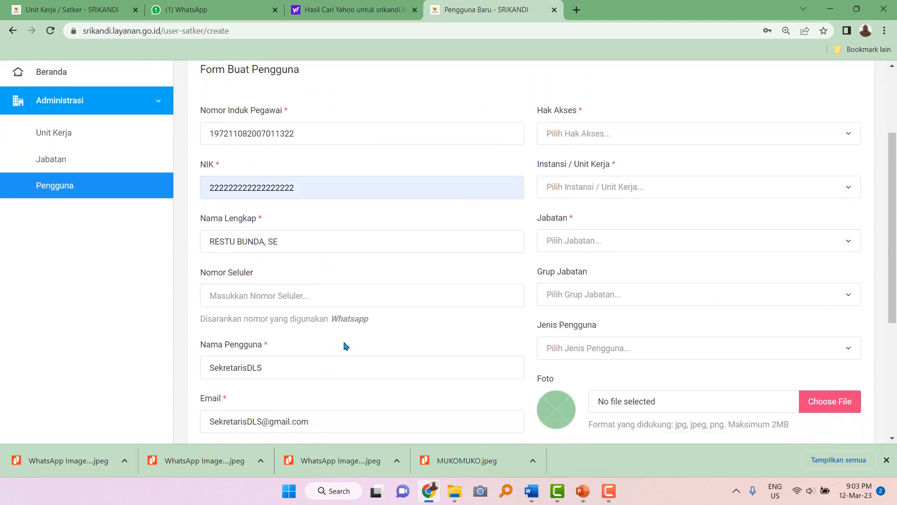
scroll(346, 345, down, 1)
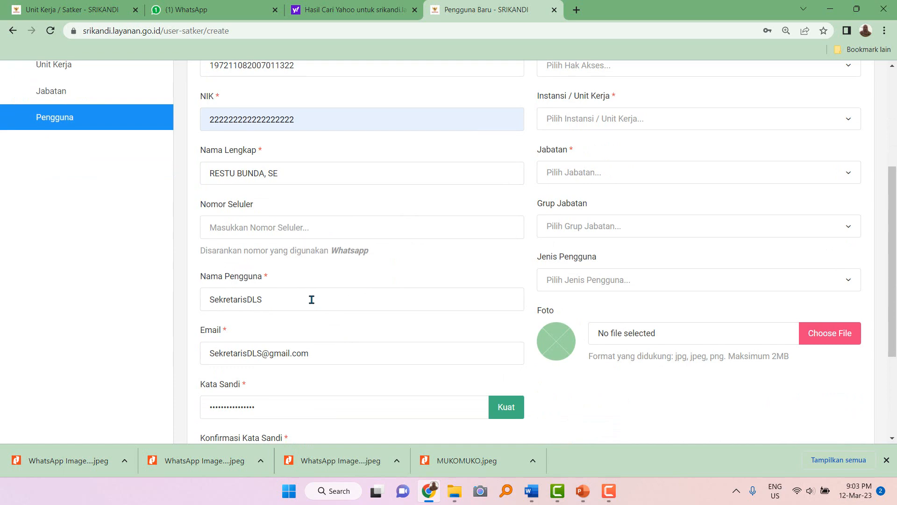
scroll(312, 300, up, 2)
Give the user User access and assign the SEKRETARIAT DINAS LATIHAN SRIKANDI work unit.
click(595, 164)
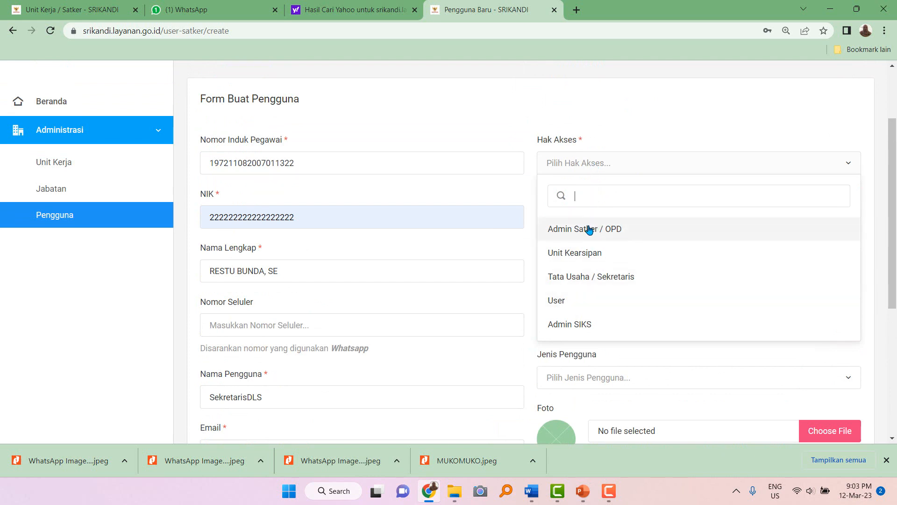
click(570, 303)
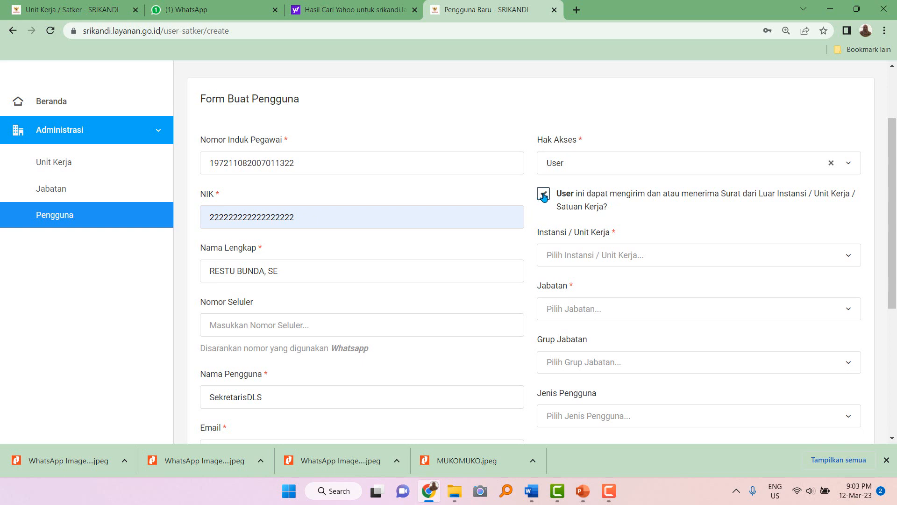
click(576, 261)
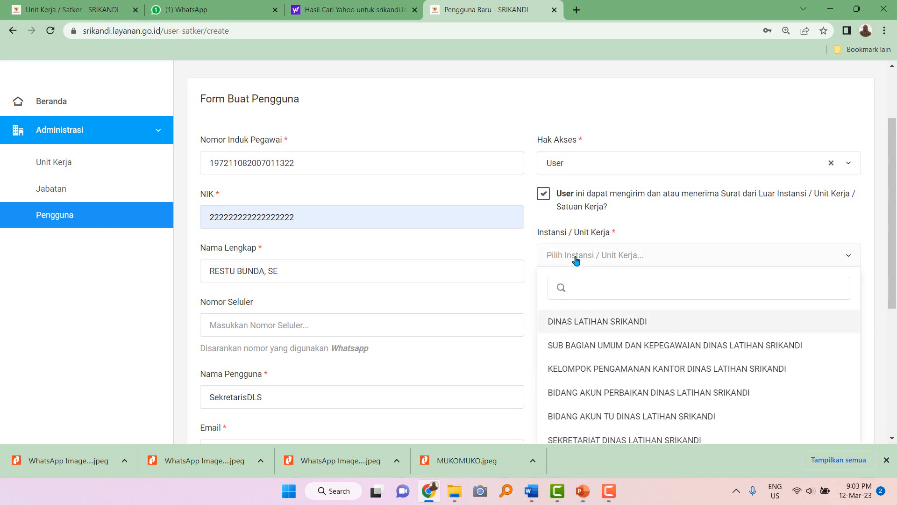
click(590, 325)
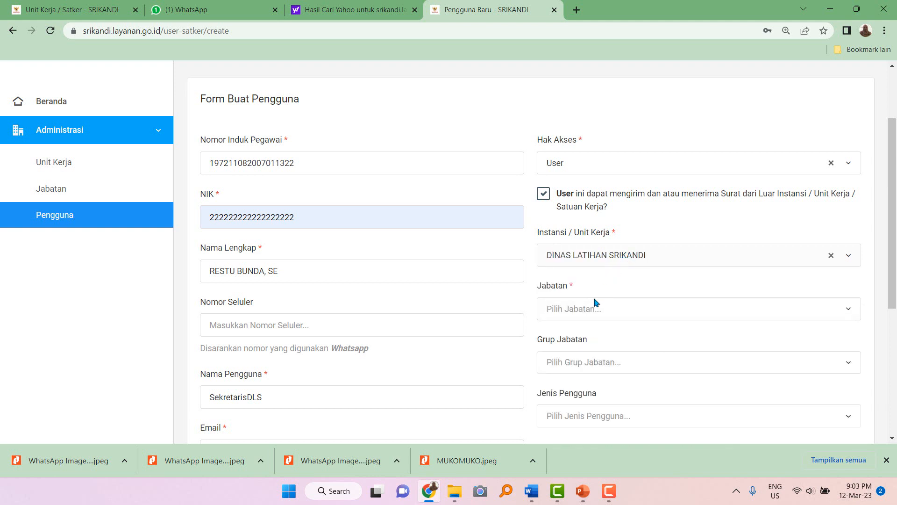
click(588, 313)
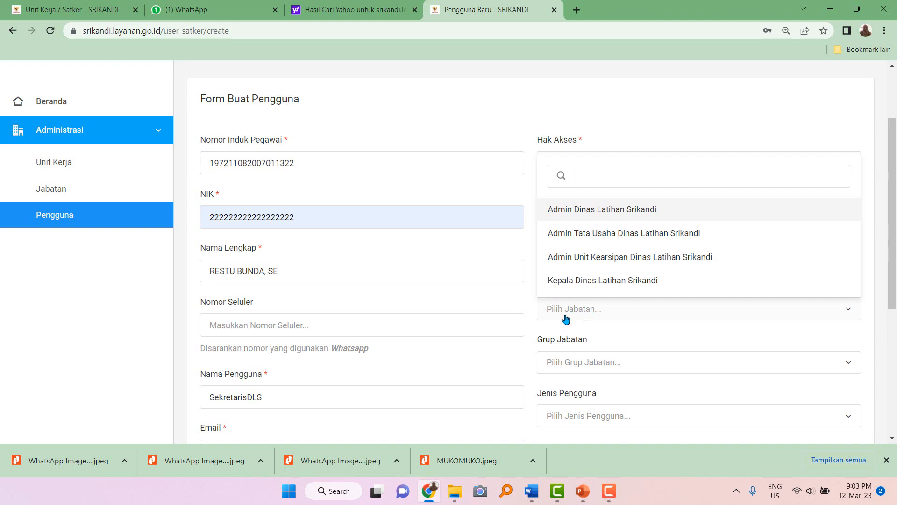
click(580, 333)
click(586, 264)
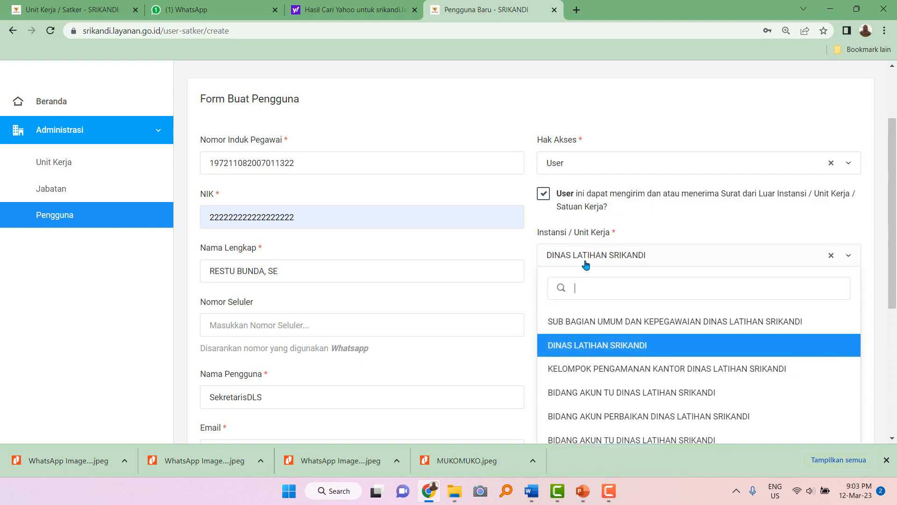
scroll(578, 406, down, 2)
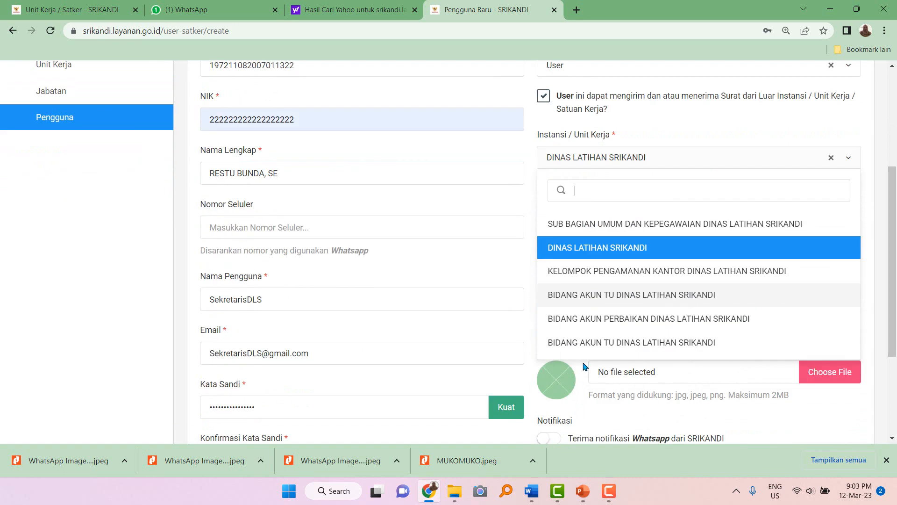
text(sek)
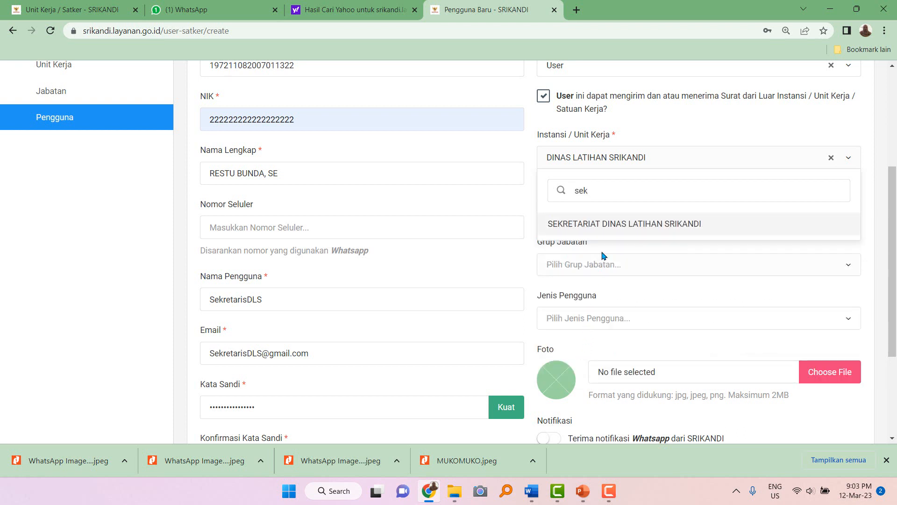
click(610, 227)
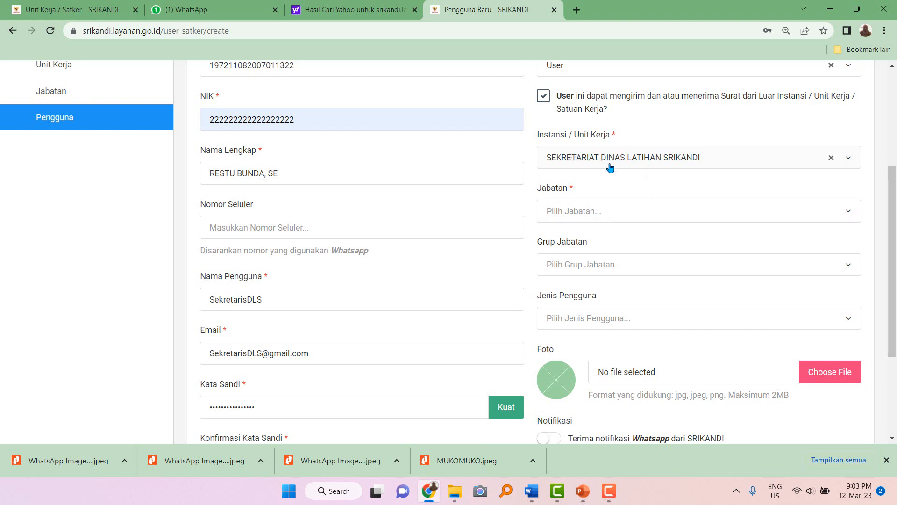
Set position Sekretaris Dinas Latihan Srikandi, Eselon III / Koordinator, PNS, WhatsApp on, and save.
click(581, 214)
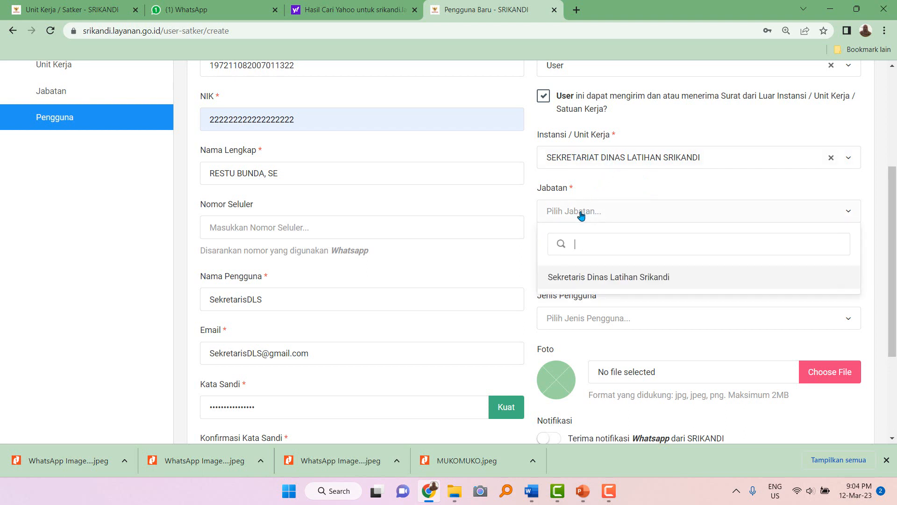
click(579, 278)
click(580, 270)
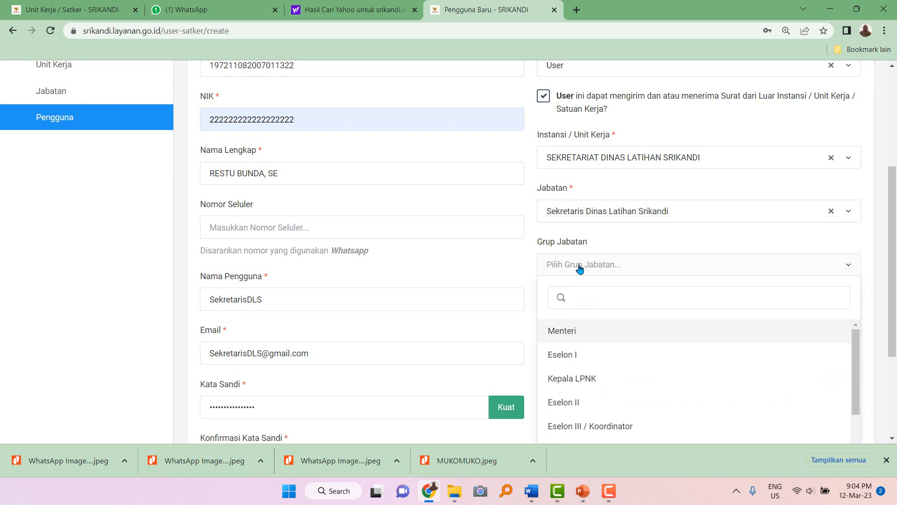
click(580, 426)
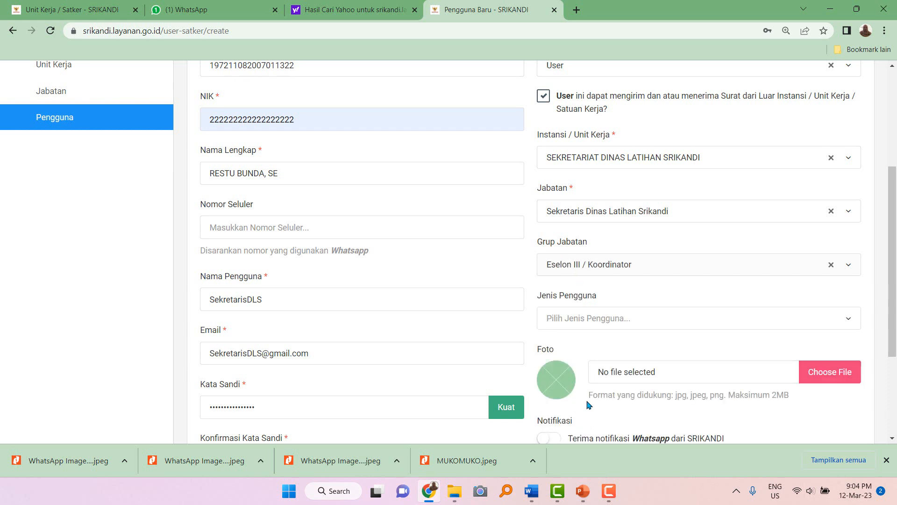
click(585, 319)
click(580, 141)
scroll(587, 299, down, 3)
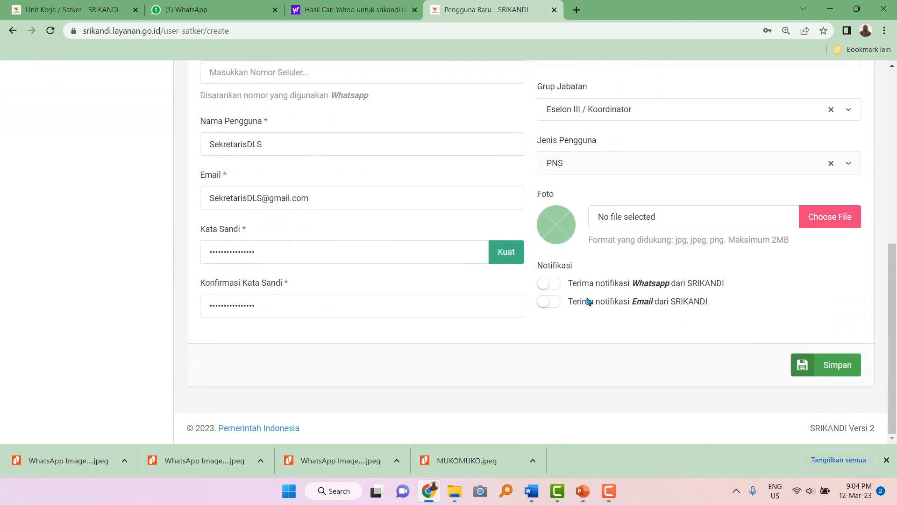
click(558, 286)
click(840, 377)
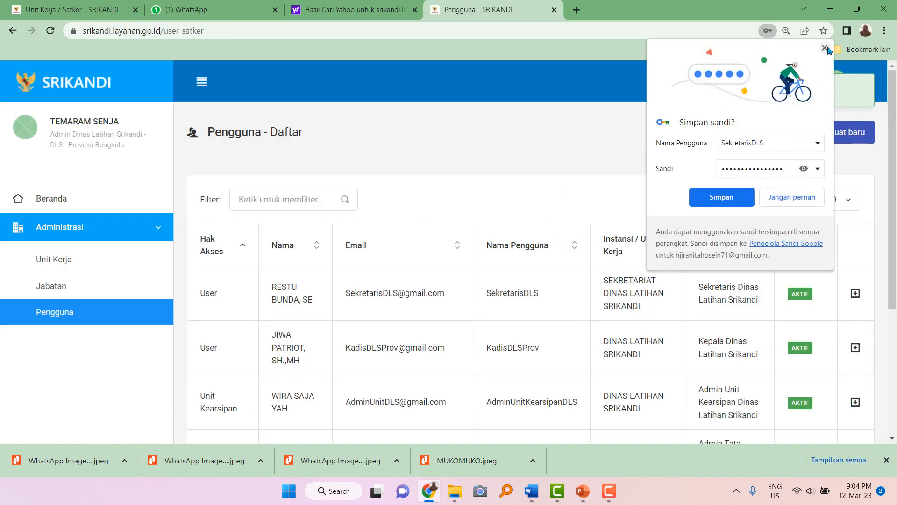
Dismiss the save-password prompt, review the five users, and start another new user.
click(825, 48)
scroll(296, 290, down, 4)
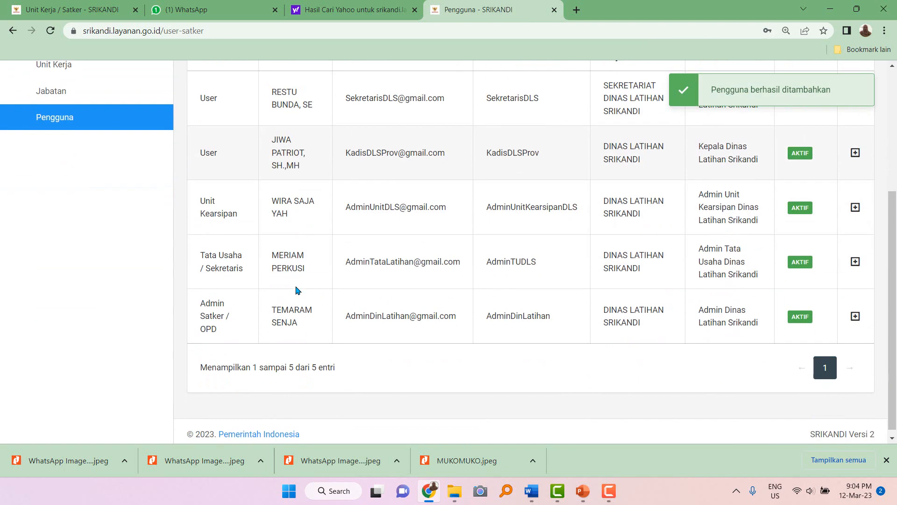
scroll(296, 290, up, 2)
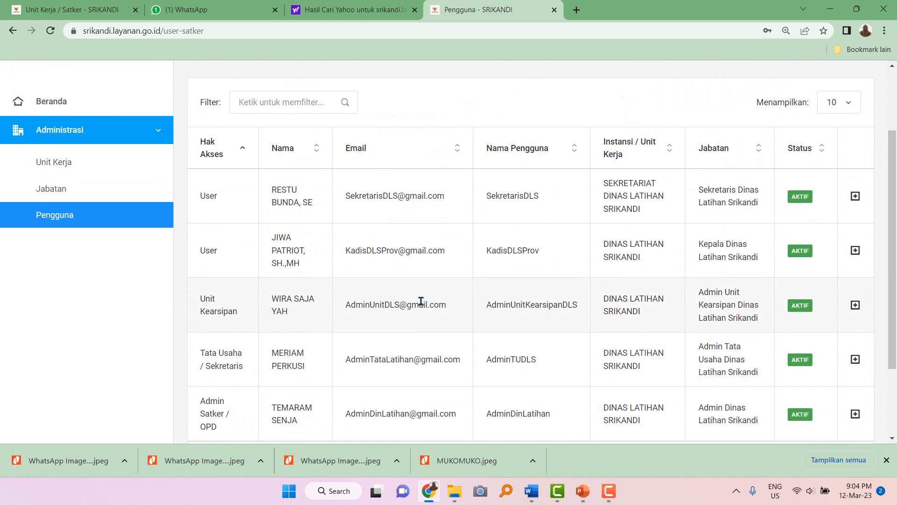
scroll(422, 319, down, 1)
scroll(422, 320, down, 1)
scroll(418, 317, up, 3)
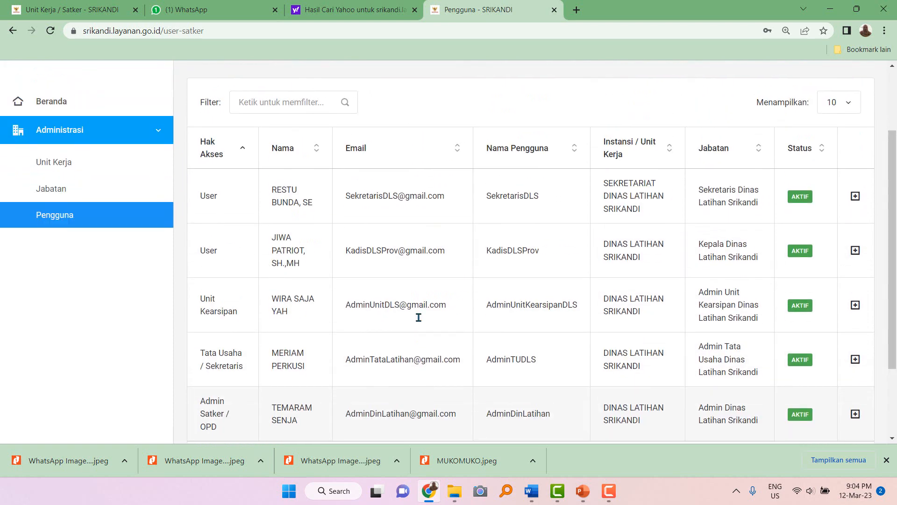
scroll(469, 312, up, 1)
scroll(469, 313, up, 2)
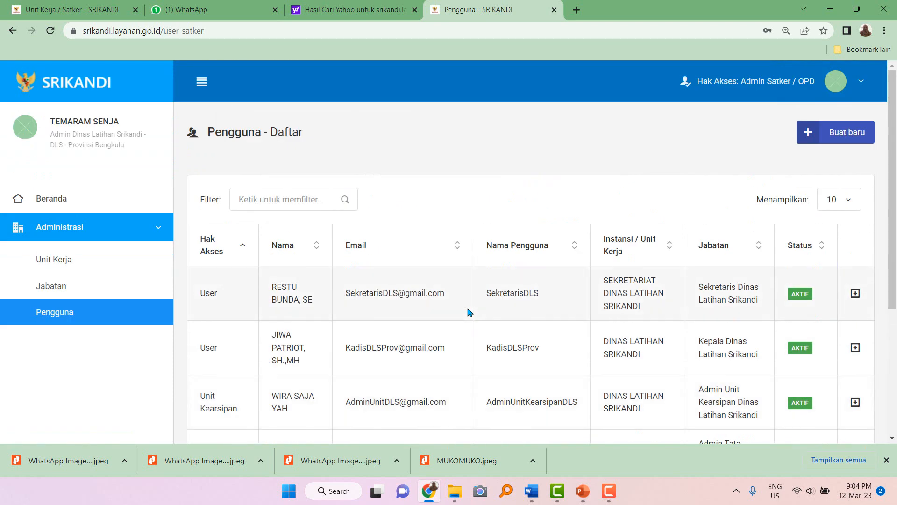
click(841, 134)
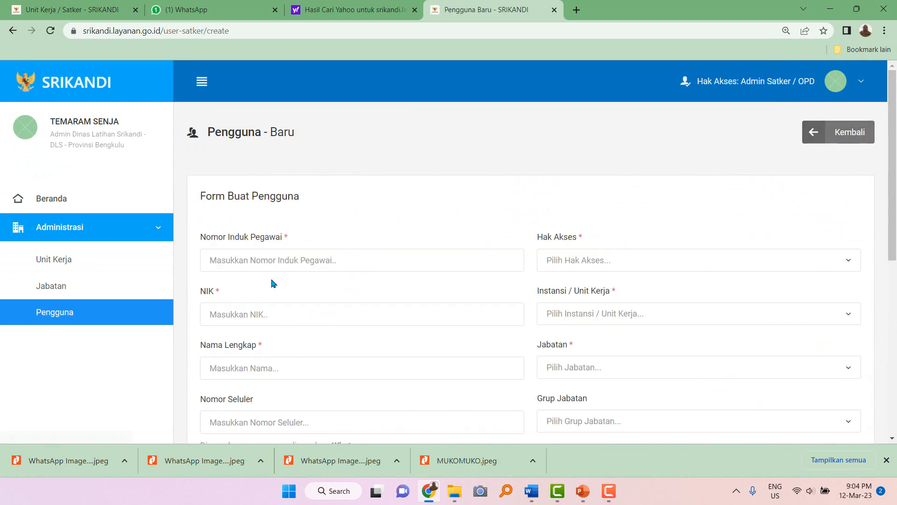
Fill the employee number and NIK from saved suggestions, correcting their last digits.
click(262, 261)
click(293, 330)
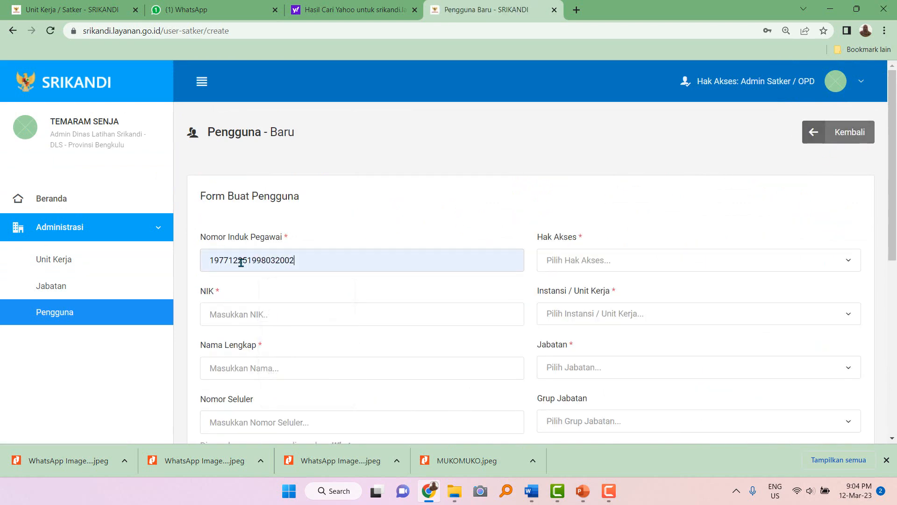
click(240, 263)
key(BackSpace)
key(BackSpace)
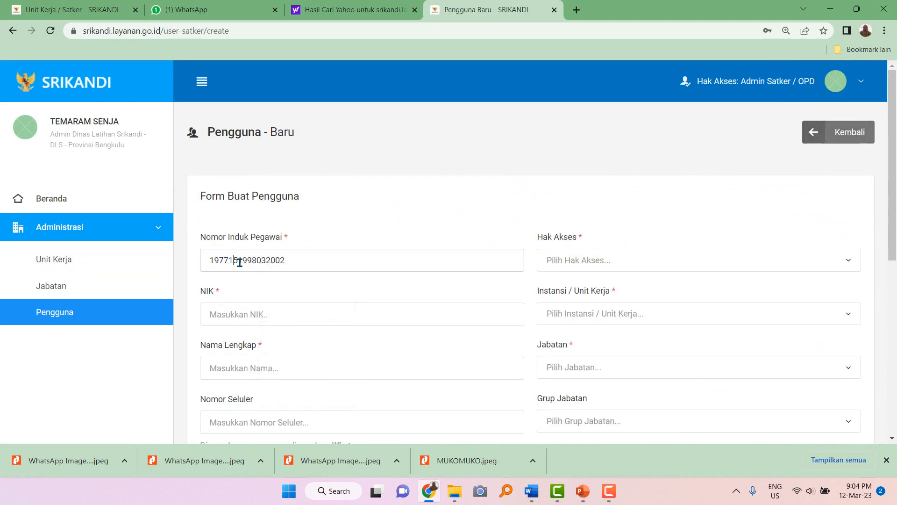
text(88)
click(247, 314)
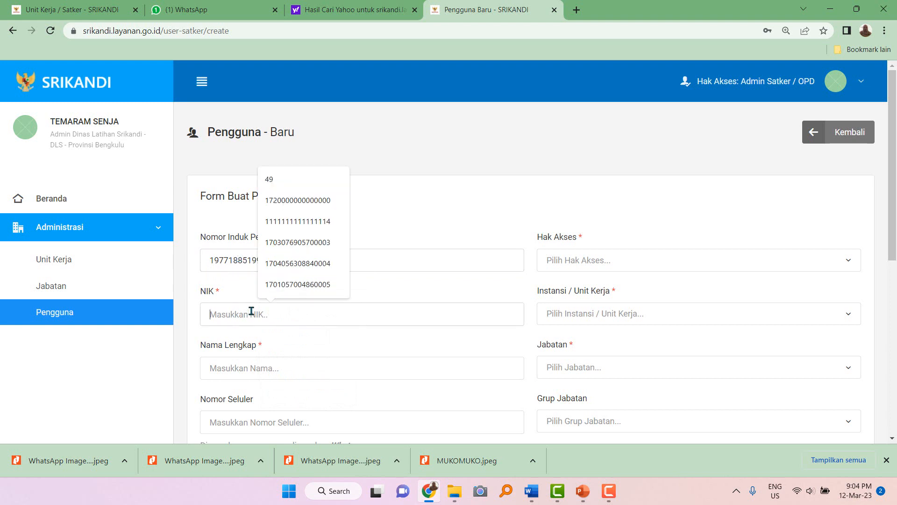
click(281, 284)
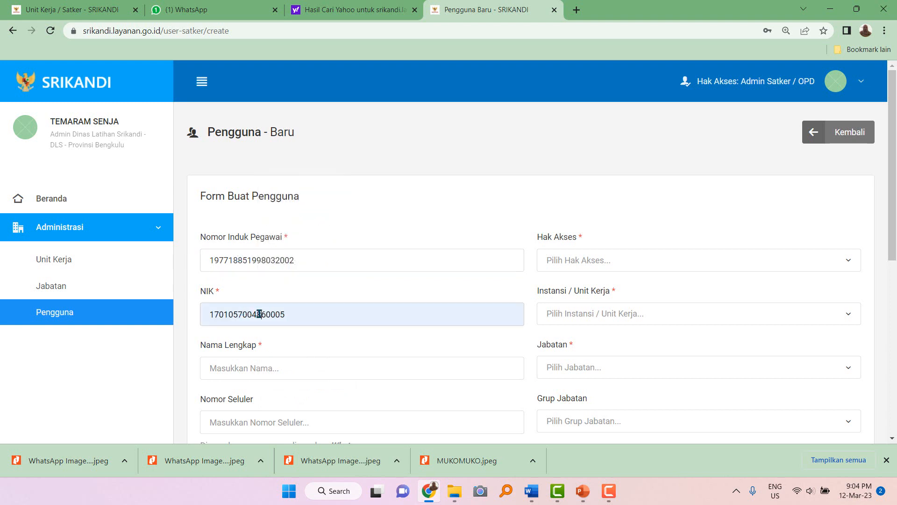
click(260, 314)
key(BackSpace)
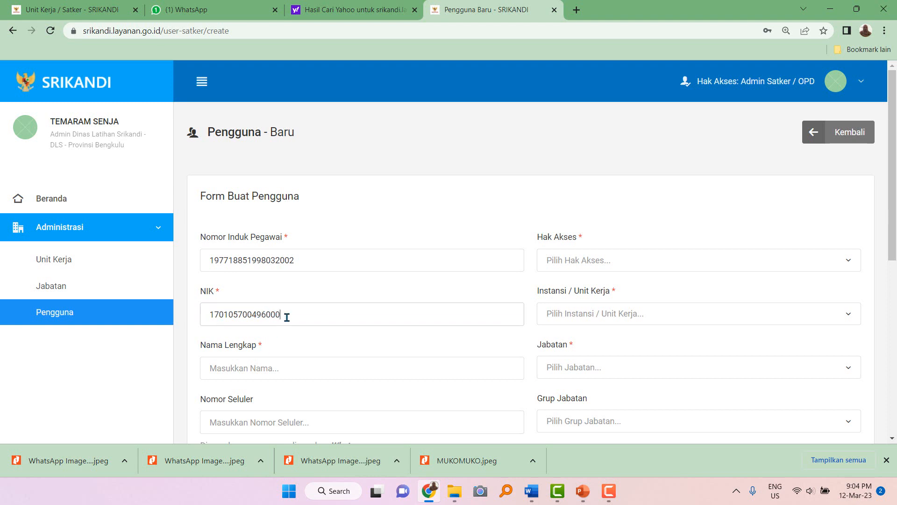
Enter the new user's full name and username.
click(239, 368)
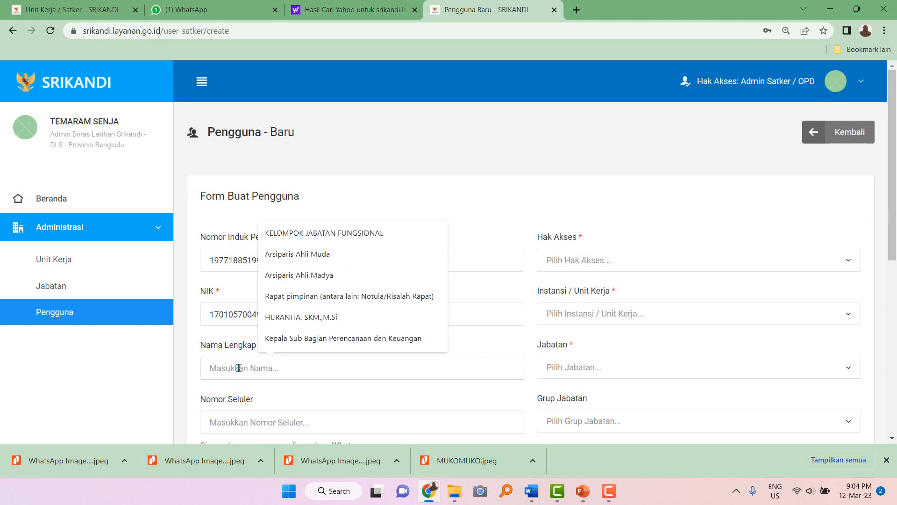
text(SEROJA PUTIH, S.IP)
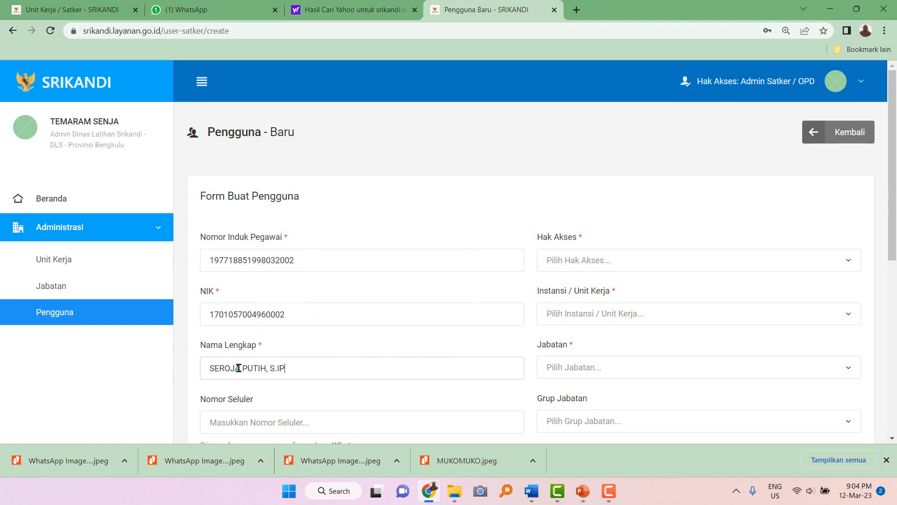
scroll(238, 368, down, 4)
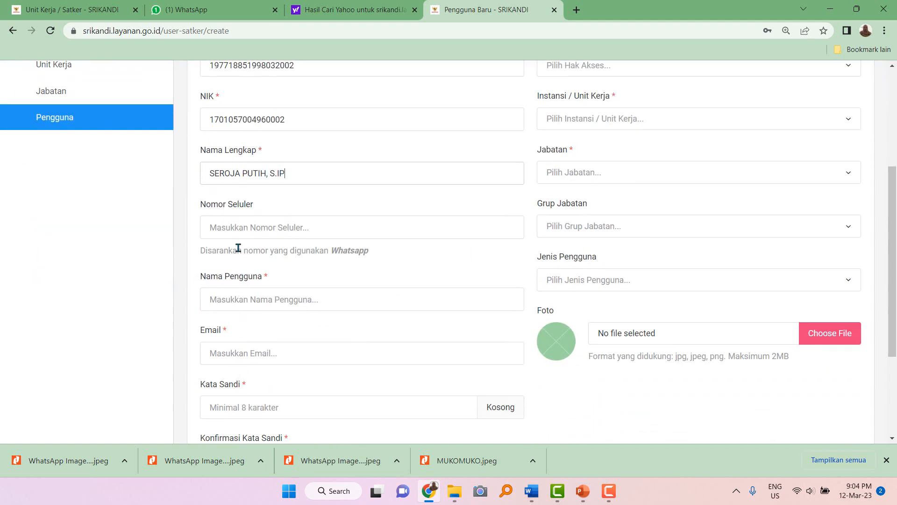
click(236, 299)
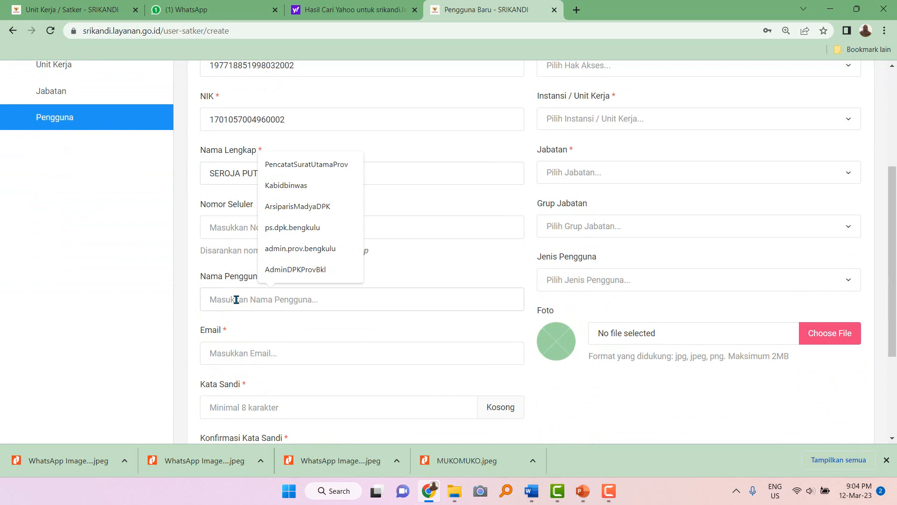
text(Subba)
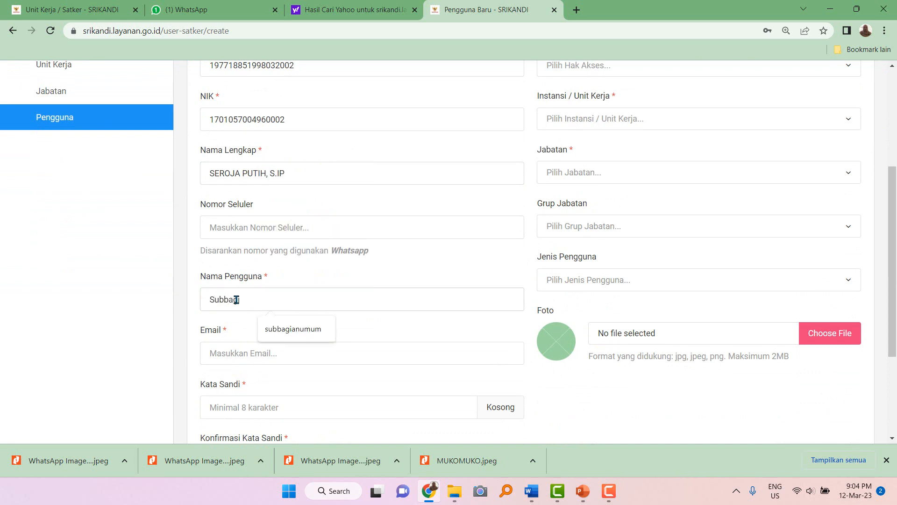
text(gi)
text(UmumDLS)
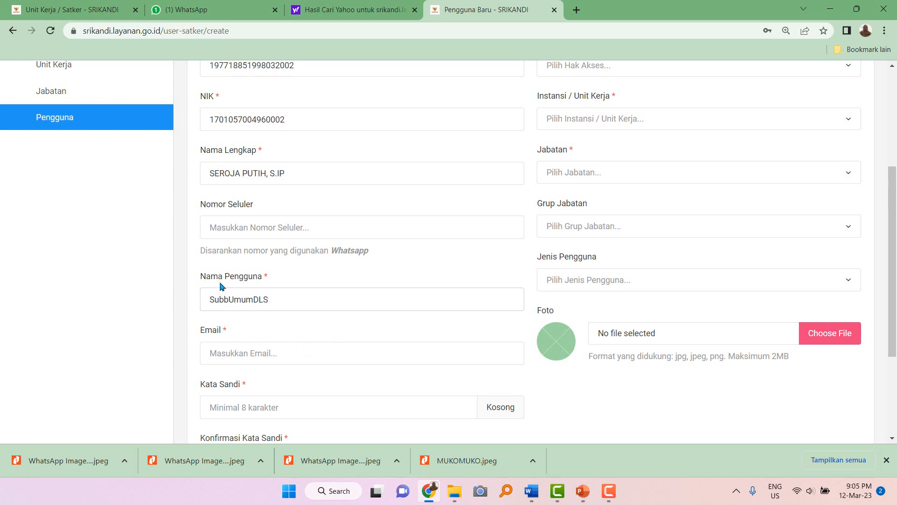
Use the username as the e-mail and paste the password into both password fields.
drag(207, 298, 288, 304)
key(ctrl+c)
click(240, 351)
key(ctrl+v)
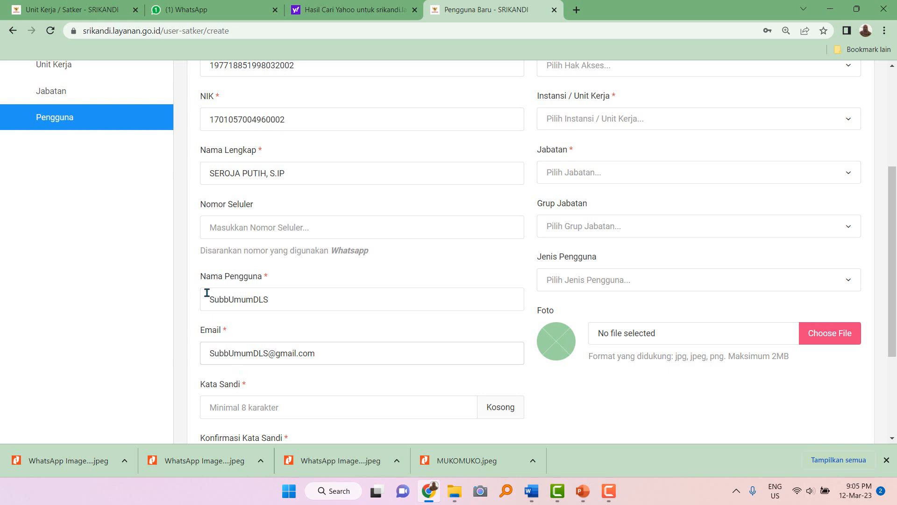
drag(218, 297, 293, 308)
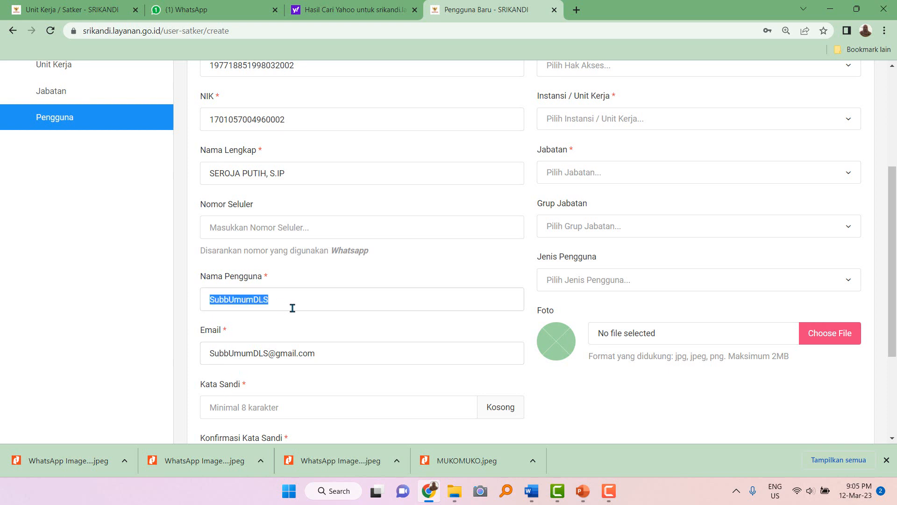
click(243, 411)
key(ctrl+v)
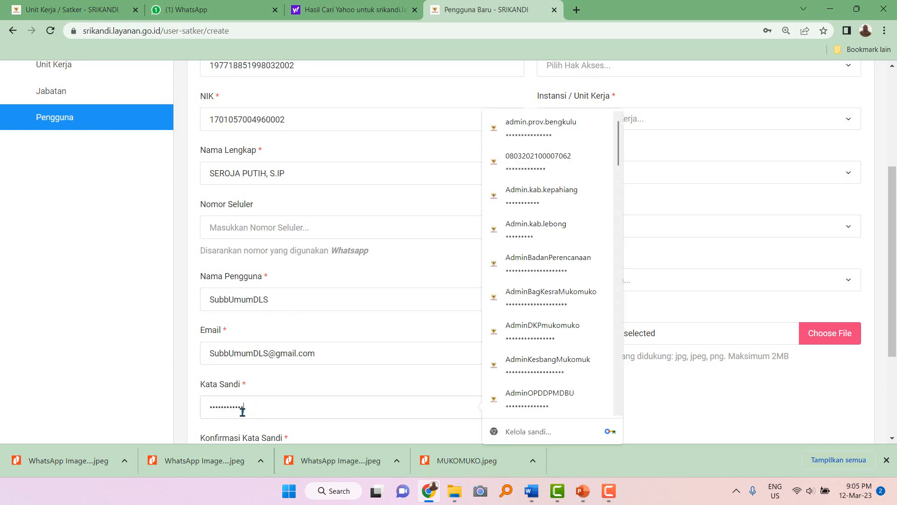
scroll(242, 411, down, 2)
click(247, 364)
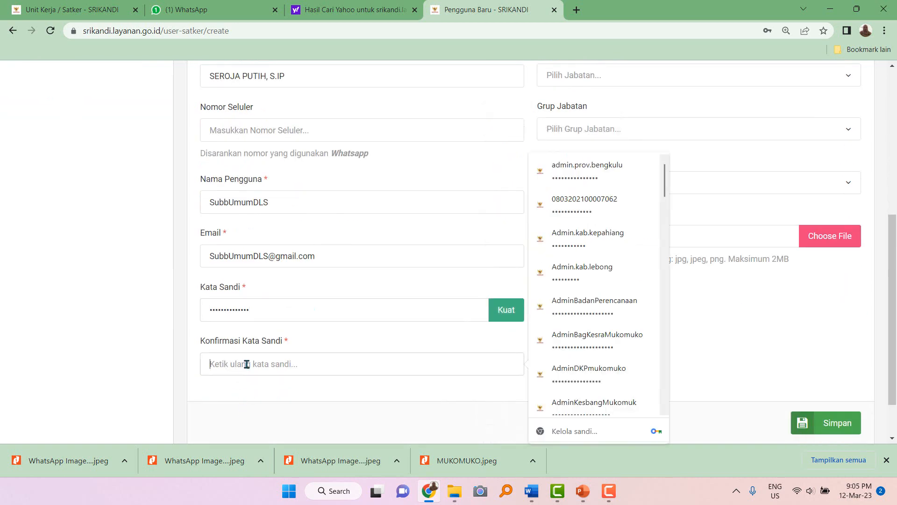
key(ctrl+v)
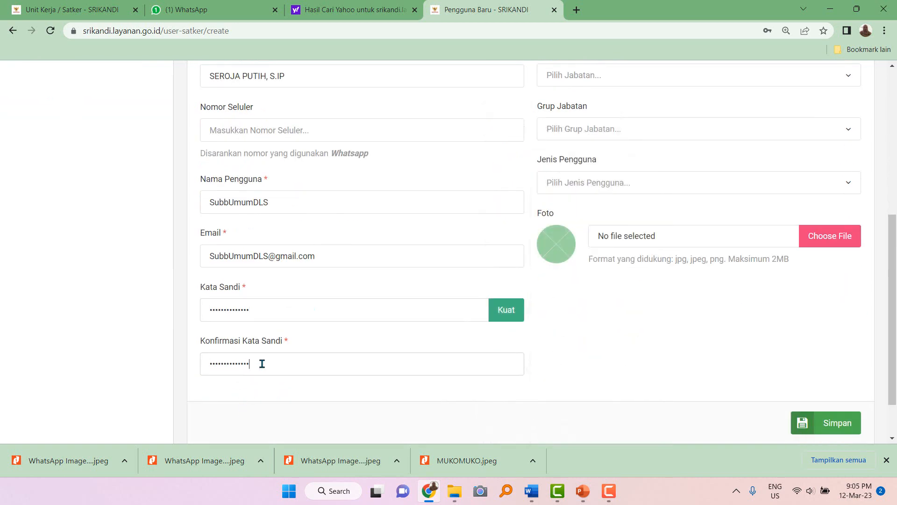
drag(262, 363, 205, 362)
key(ctrl+v)
Finish the password confirmation, then set User access and the SUB BAGIAN UMUM DAN KEPEGAWAIAN unit.
text(23)
scroll(300, 381, up, 6)
click(607, 266)
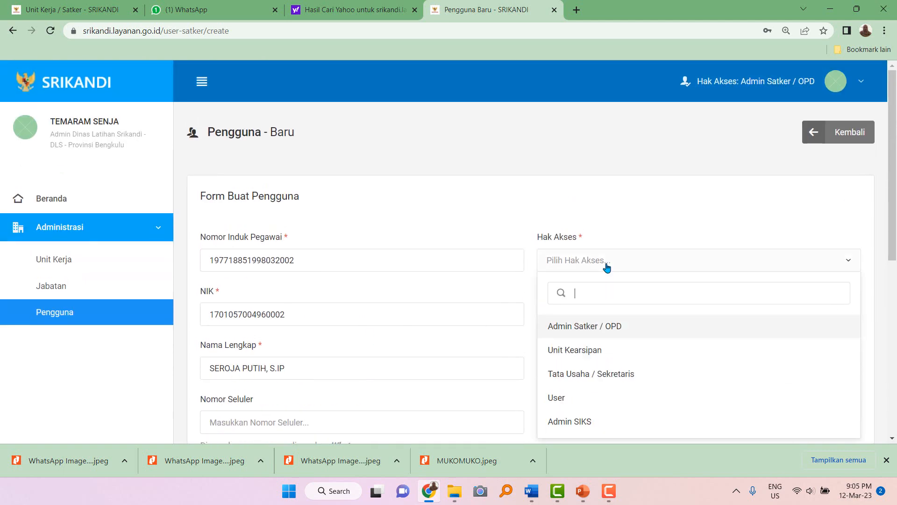
click(566, 401)
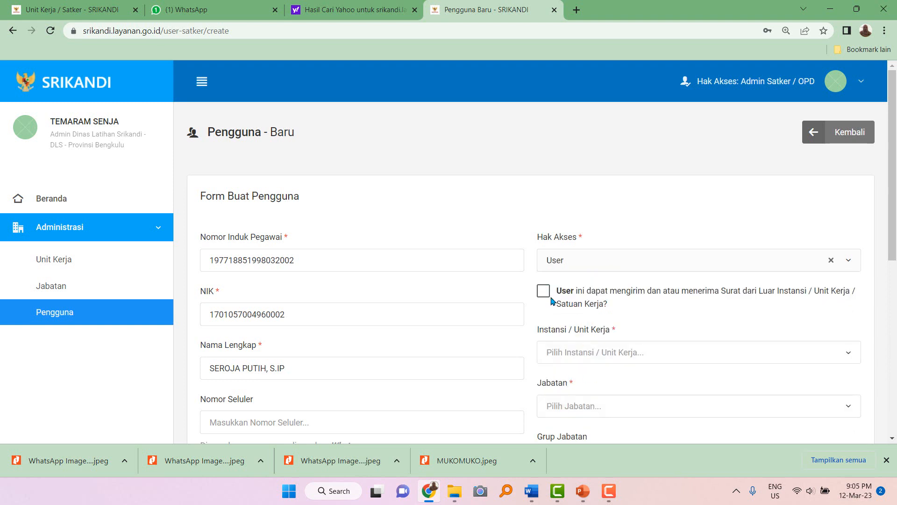
click(578, 354)
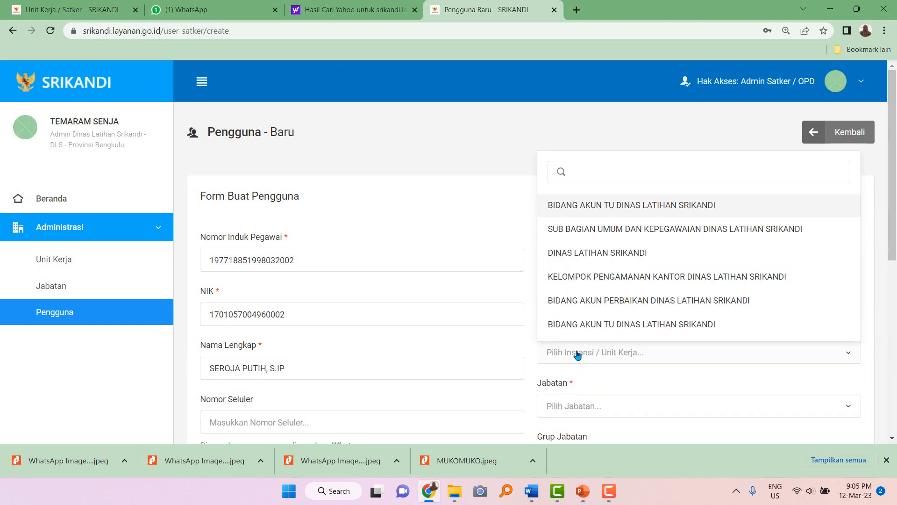
click(589, 240)
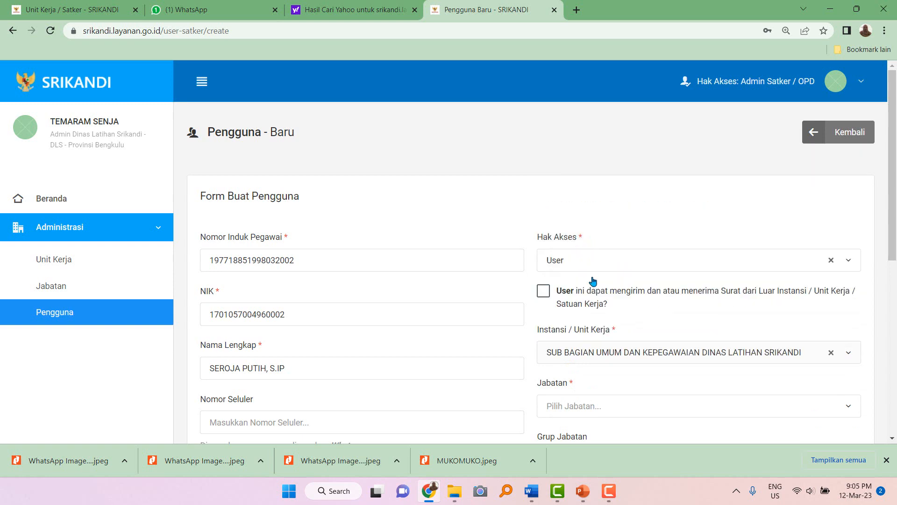
Make the user Kepala Sub Bagian Umum, Eselon IV / Sub-Koordinator, PNS, with WhatsApp notifications on.
scroll(587, 345, down, 4)
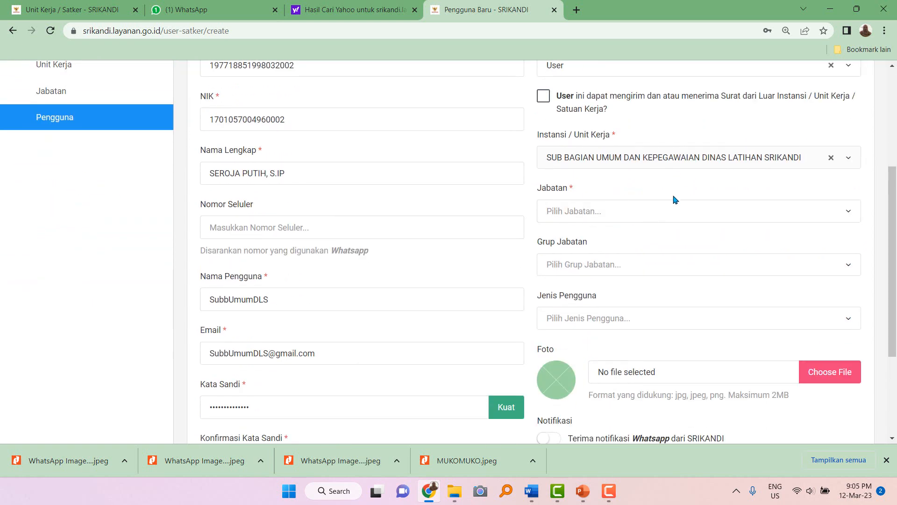
click(616, 217)
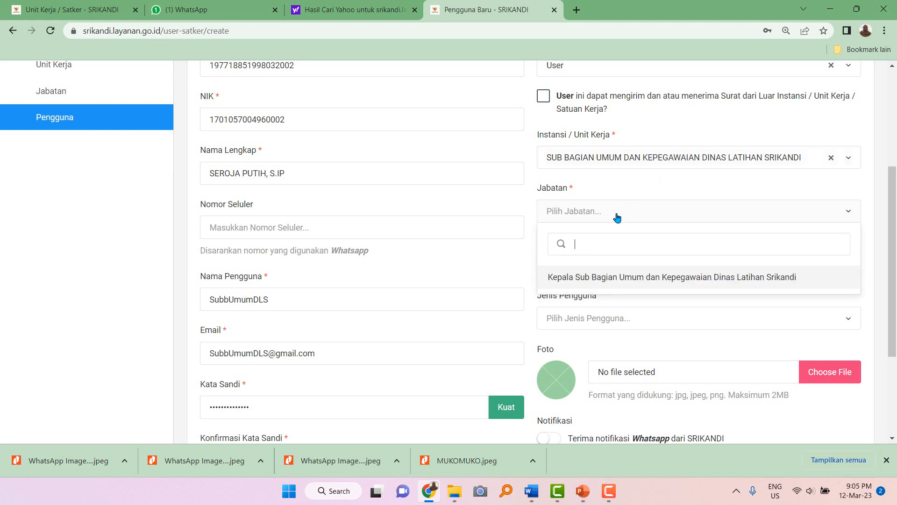
click(611, 285)
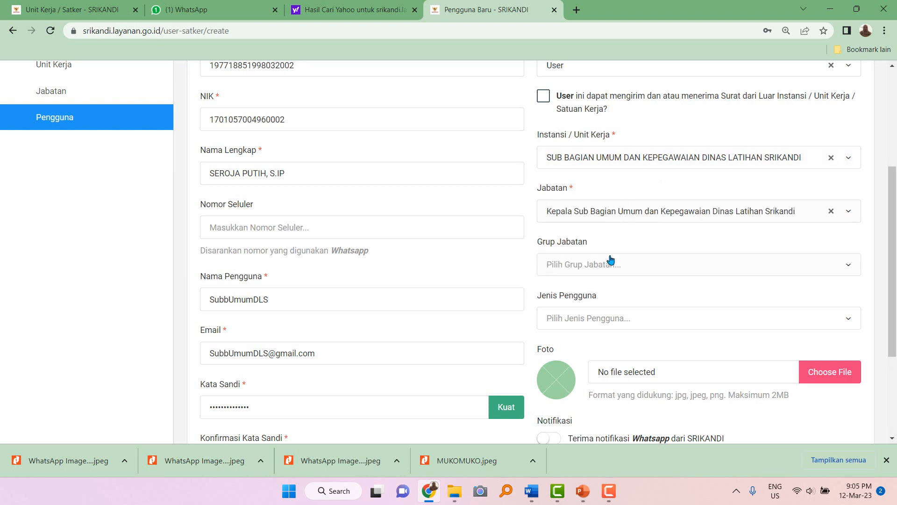
click(610, 261)
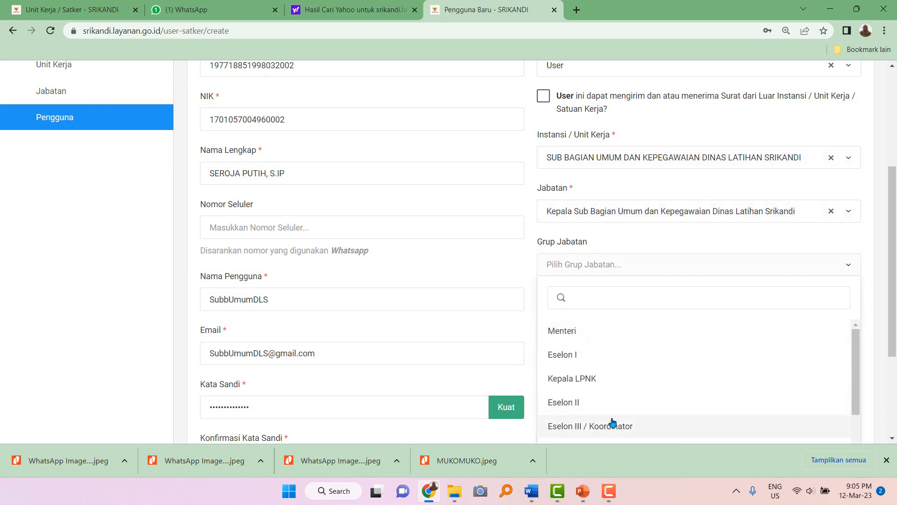
scroll(615, 421, down, 3)
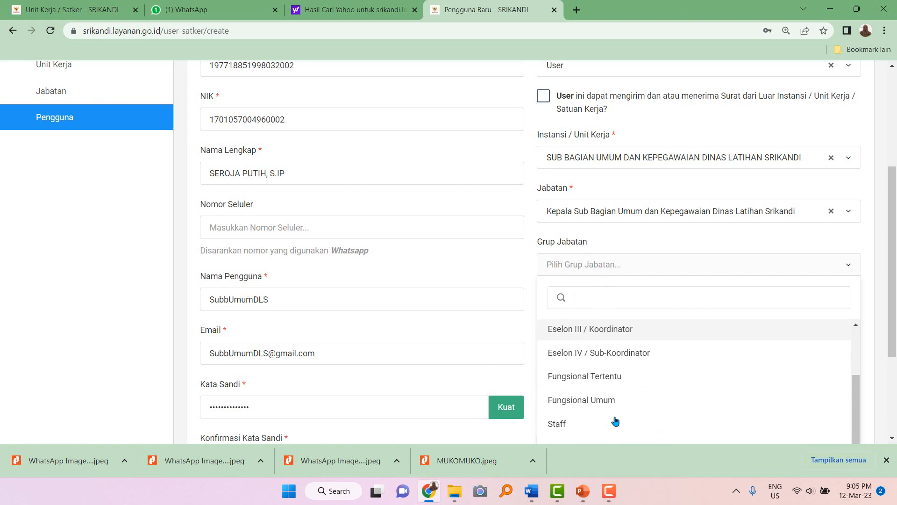
click(620, 353)
click(615, 321)
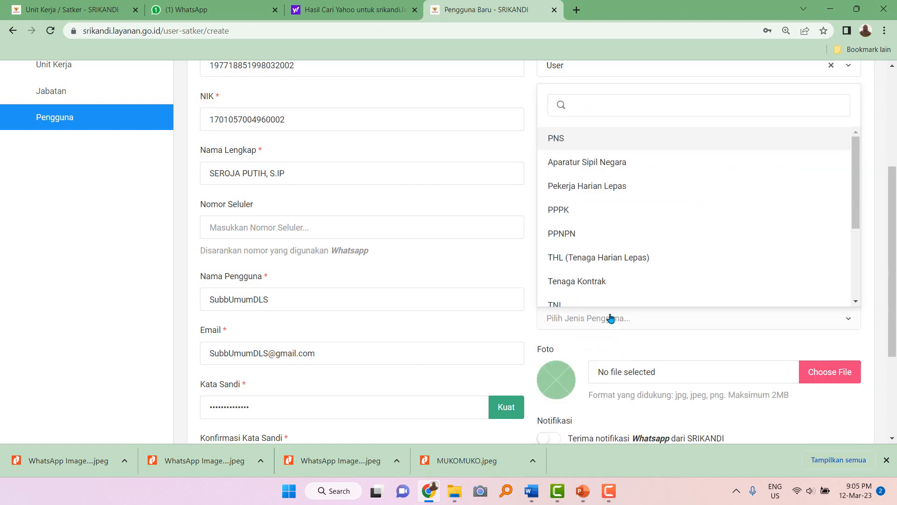
click(583, 146)
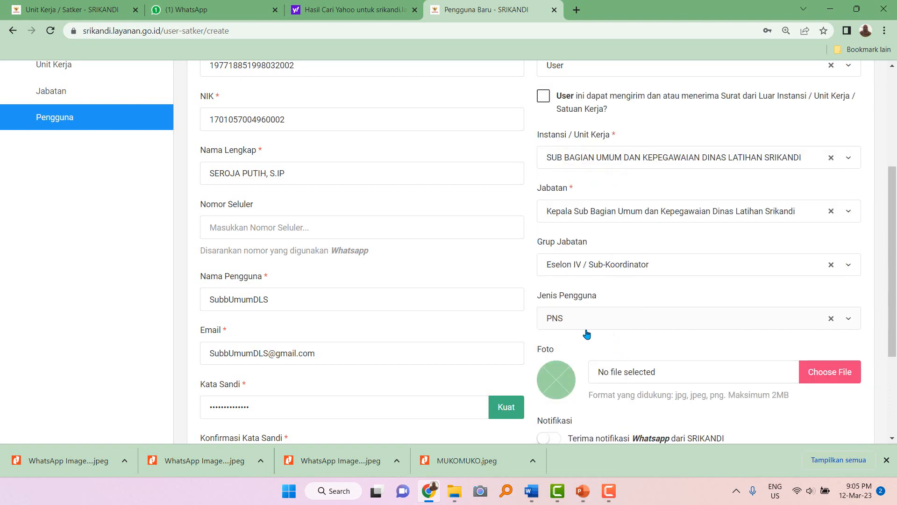
scroll(587, 333, down, 2)
click(556, 345)
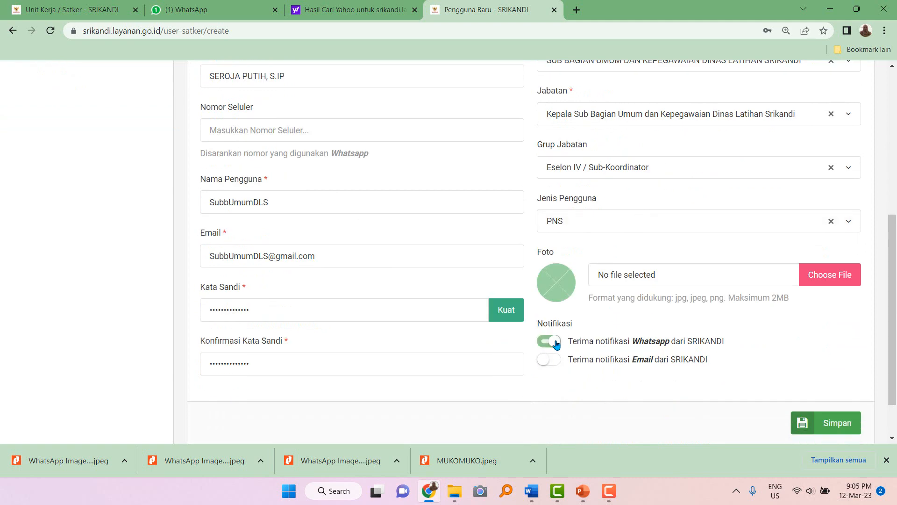
scroll(468, 320, up, 6)
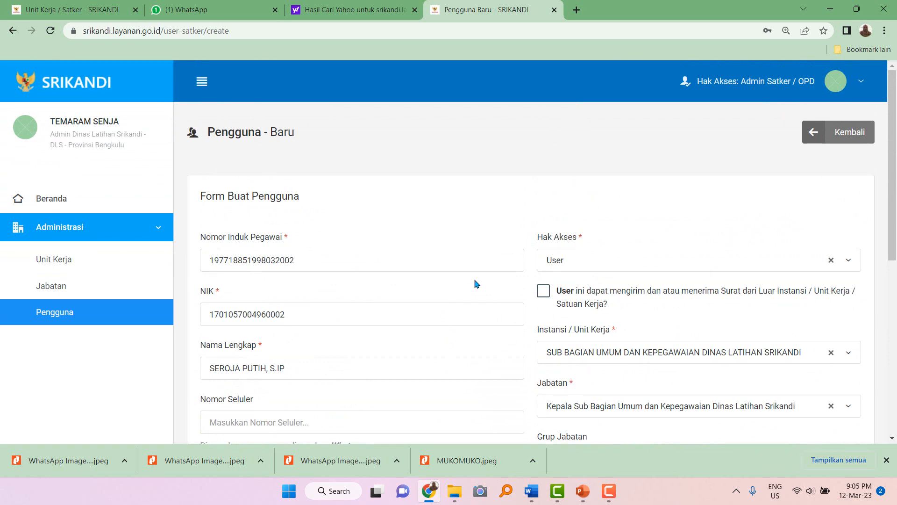
scroll(479, 304, down, 6)
scroll(471, 302, up, 4)
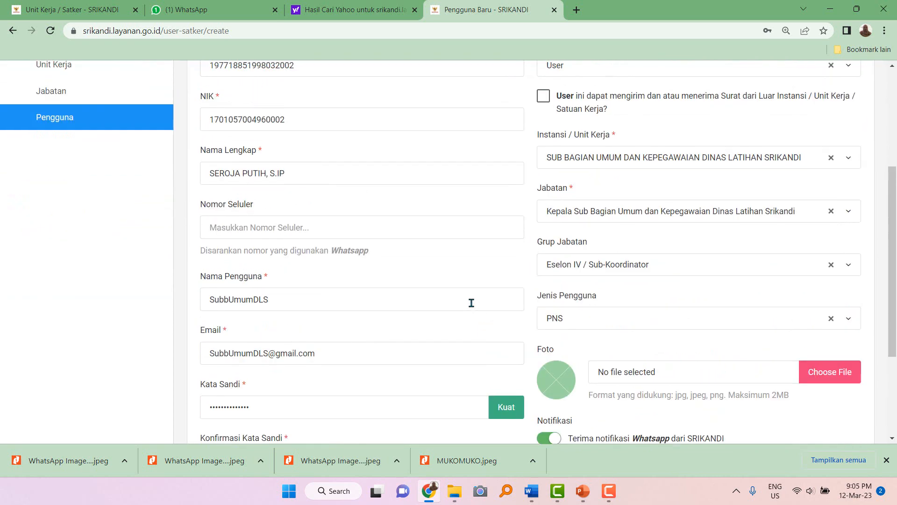
scroll(462, 283, up, 3)
scroll(495, 299, down, 8)
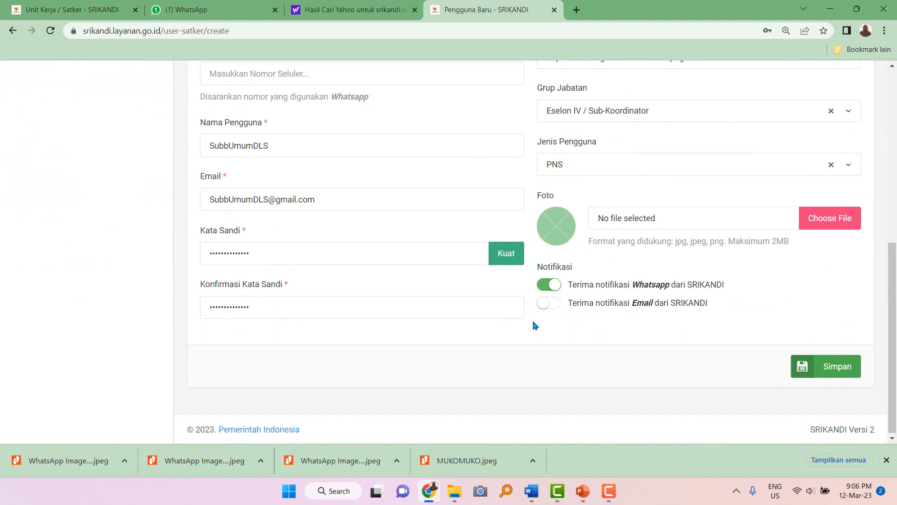
Save the Kepala Sub Bagian Umum user and reveal the Tata Usaha account's actions.
click(847, 375)
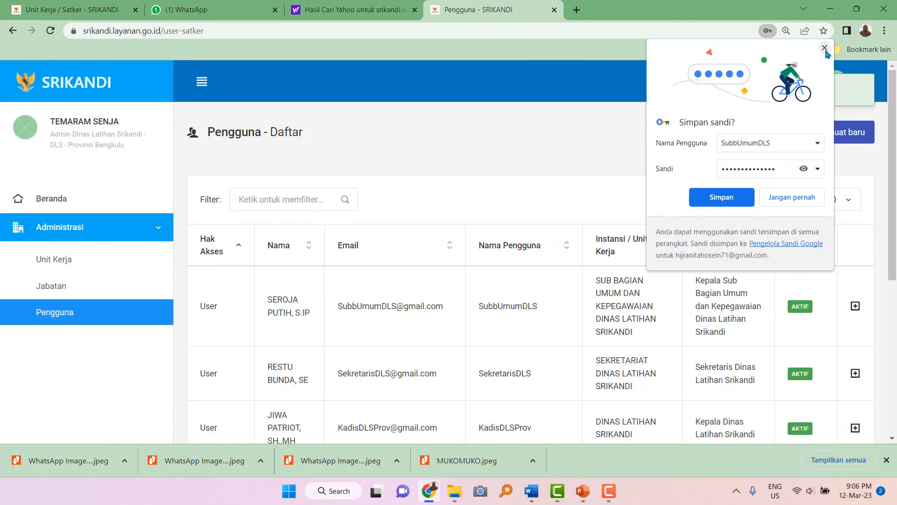
click(825, 48)
scroll(626, 344, down, 4)
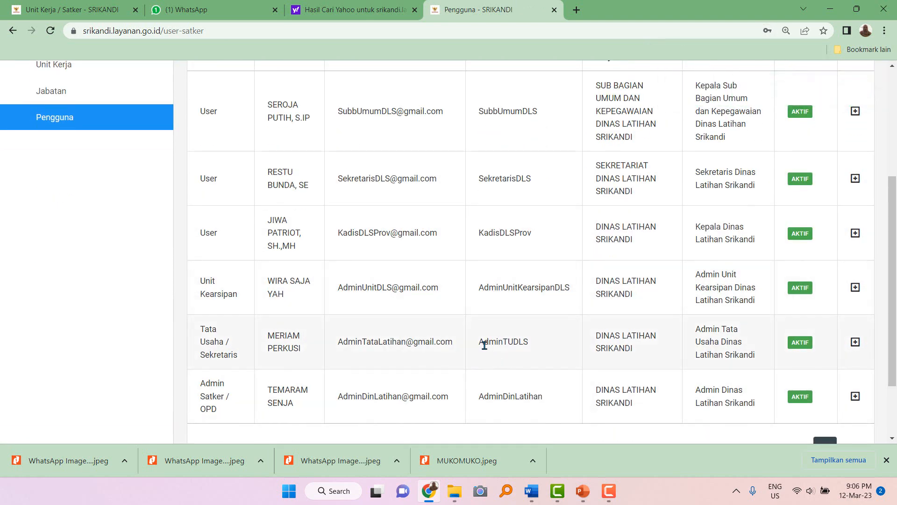
drag(479, 342, 540, 348)
click(855, 341)
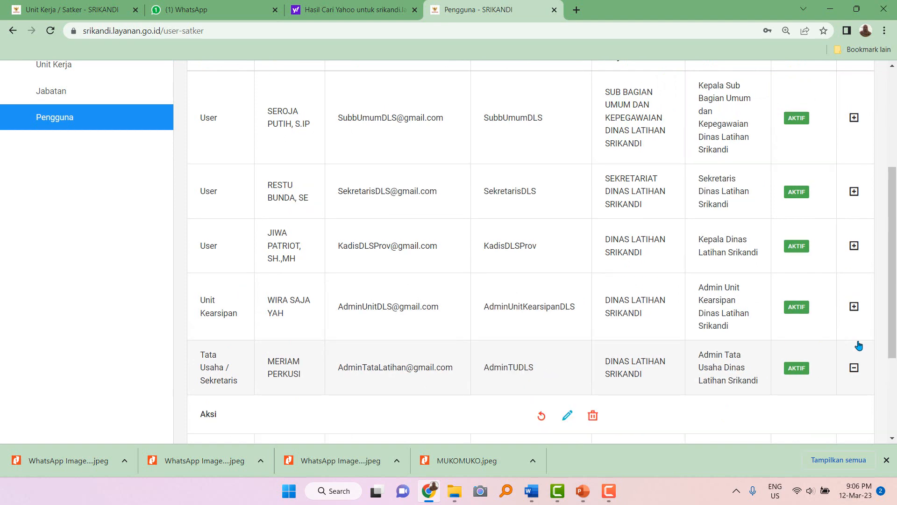
click(568, 415)
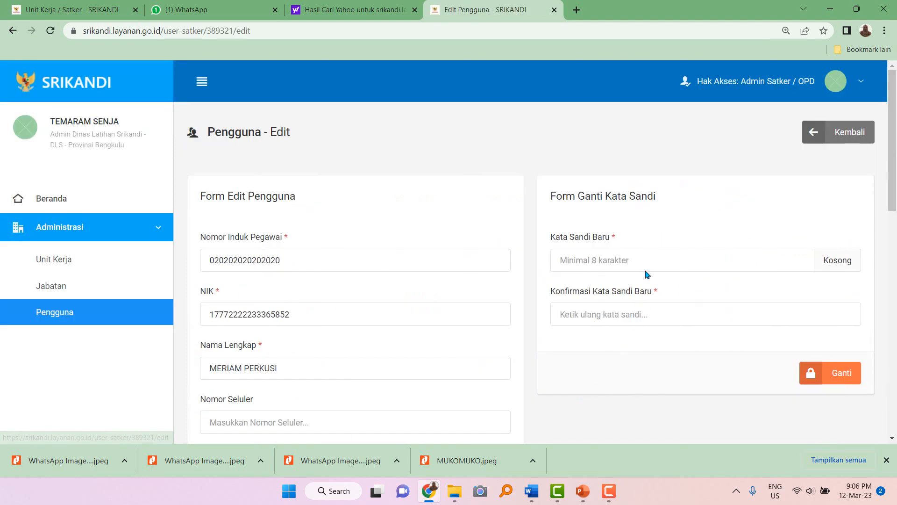
click(840, 132)
scroll(671, 340, down, 4)
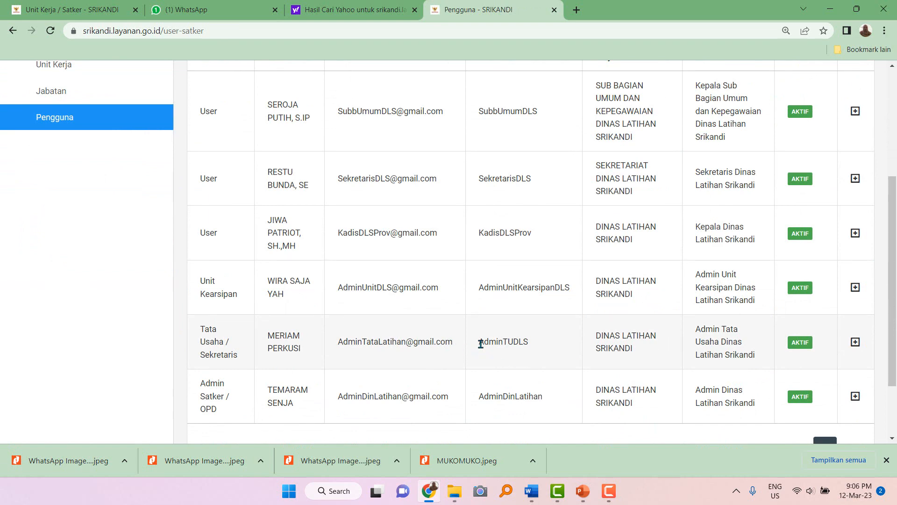
drag(481, 344, 550, 346)
click(855, 342)
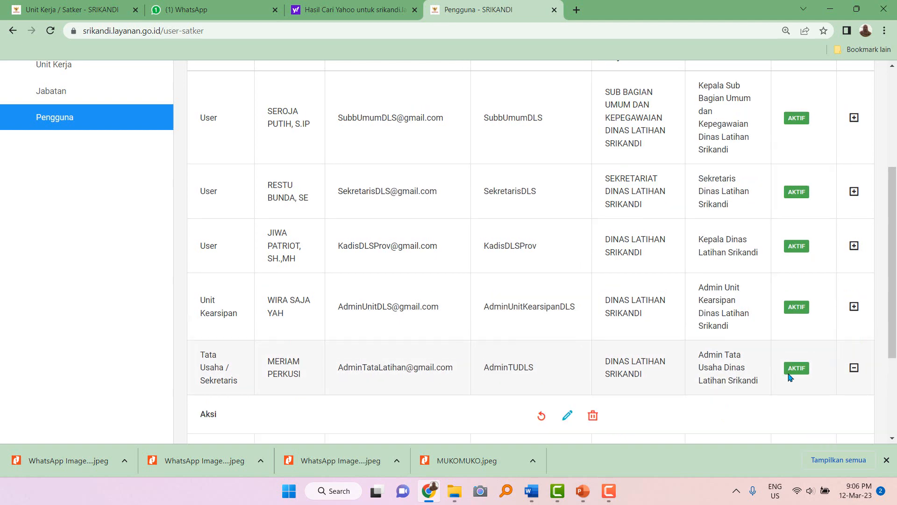
scroll(789, 377, down, 3)
click(567, 264)
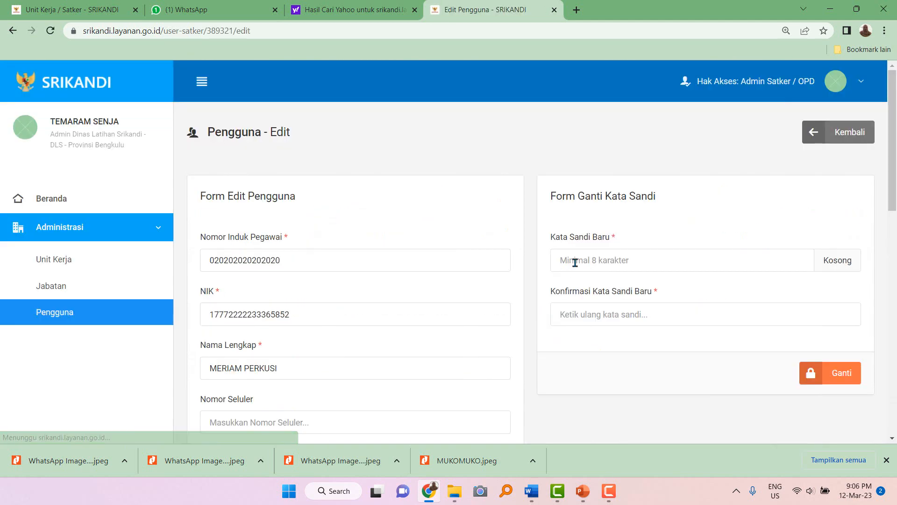
click(586, 261)
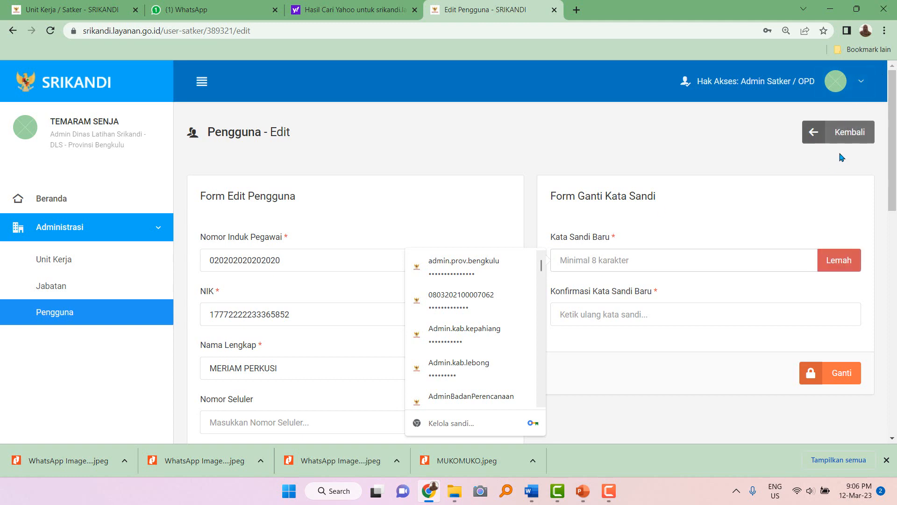
click(845, 135)
scroll(515, 310, down, 6)
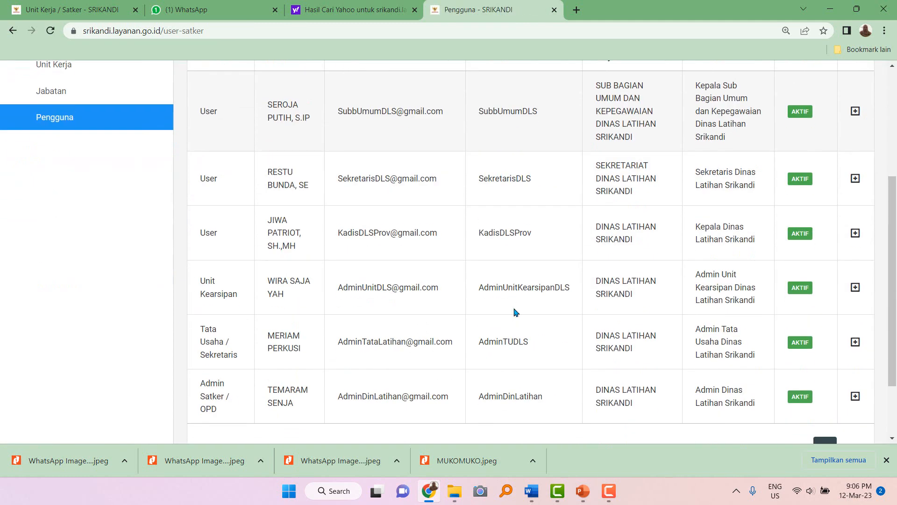
drag(479, 257, 538, 260)
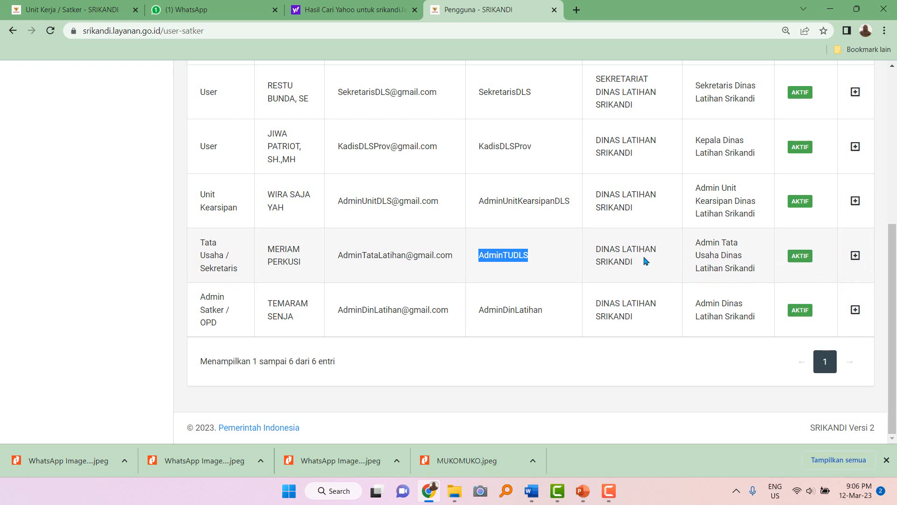
click(712, 281)
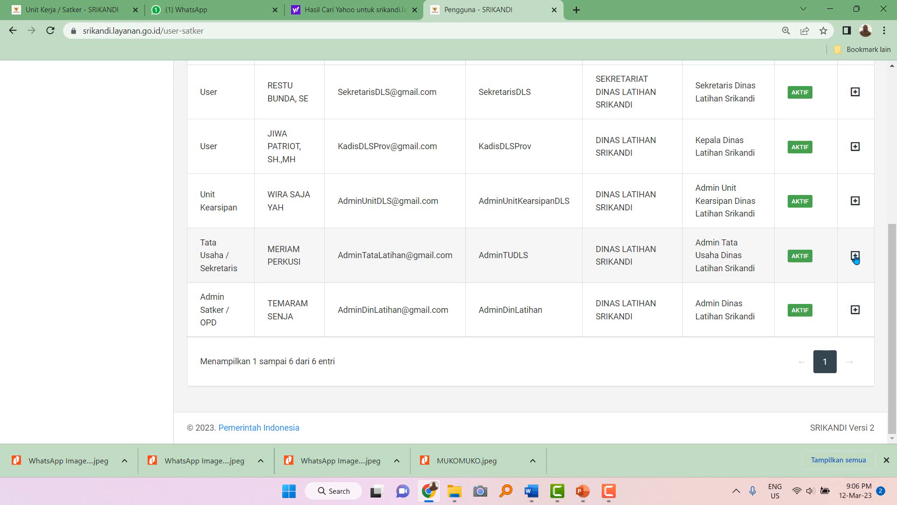
click(855, 257)
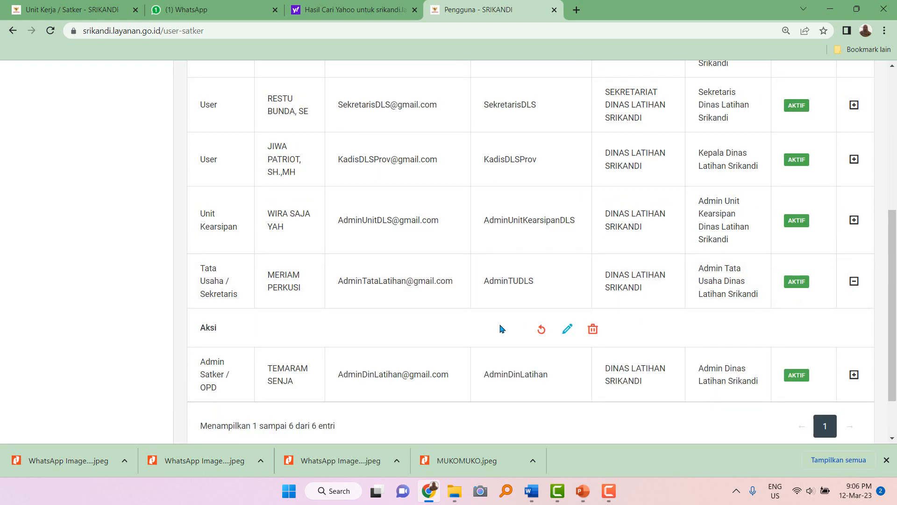
click(567, 331)
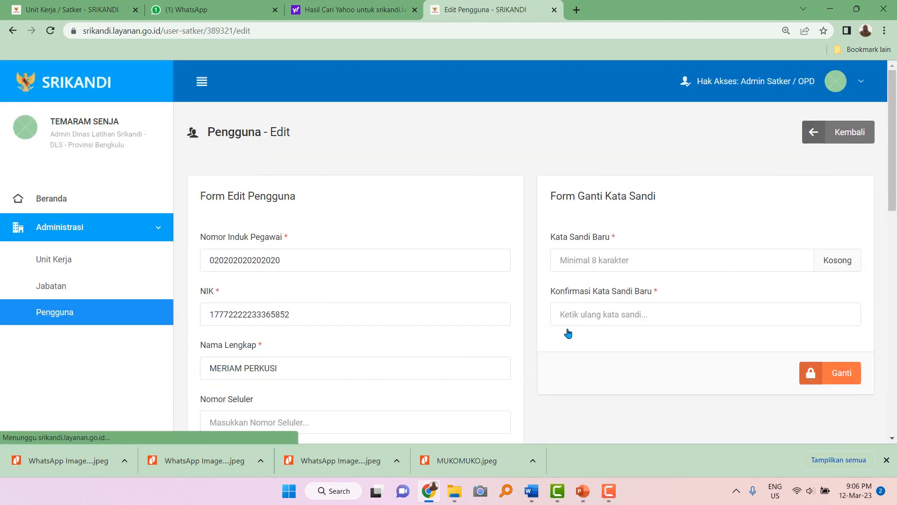
click(582, 261)
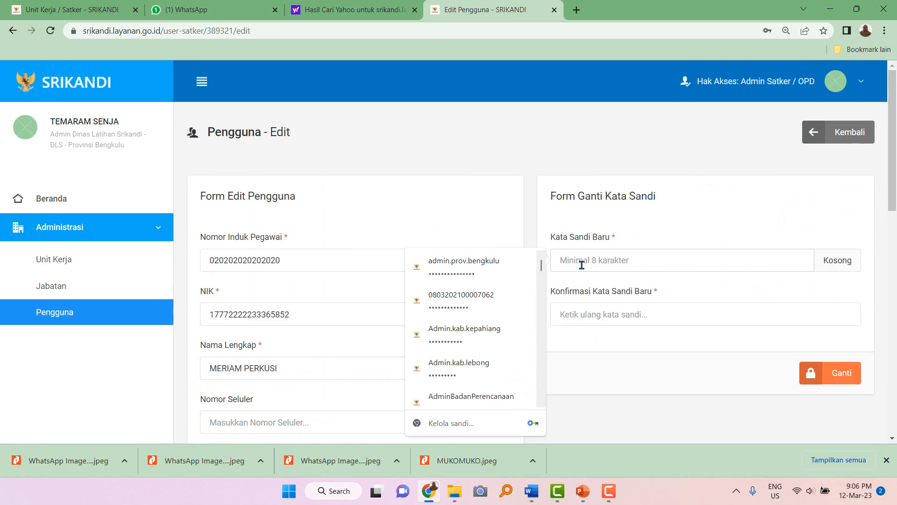
click(615, 240)
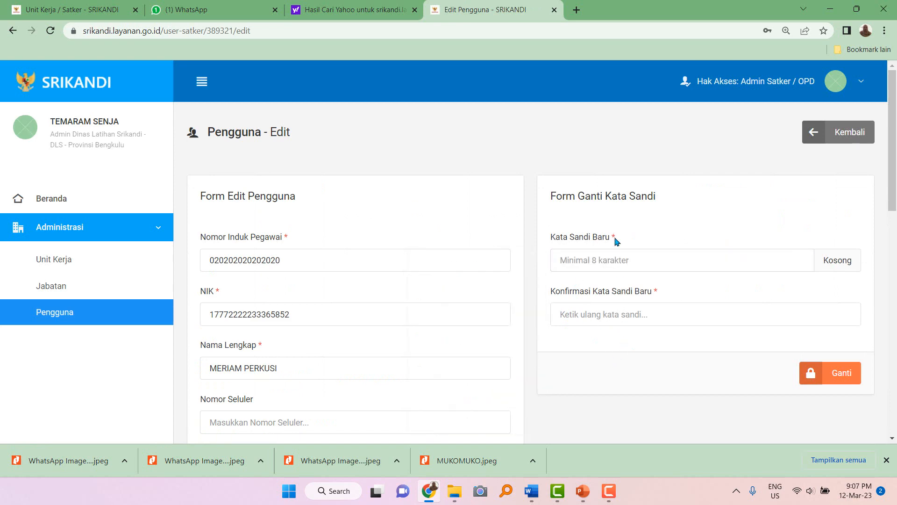
scroll(497, 326, down, 4)
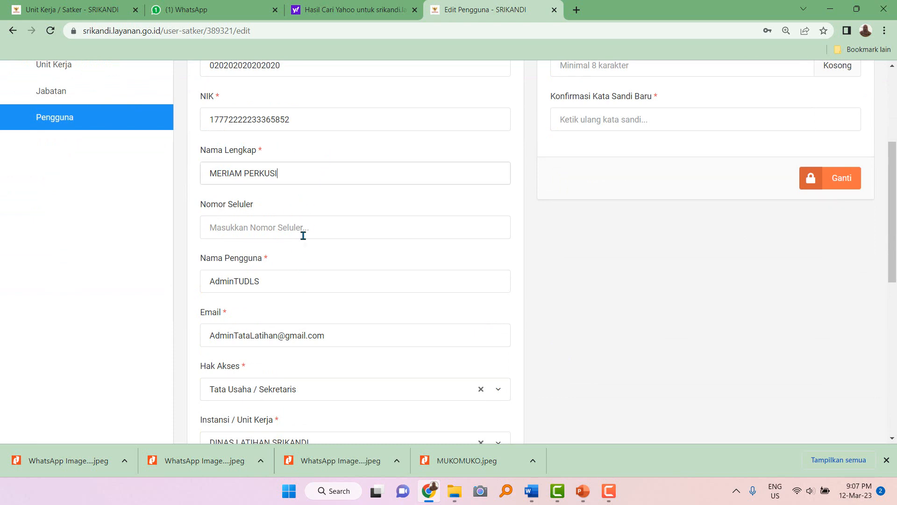
scroll(310, 321, down, 4)
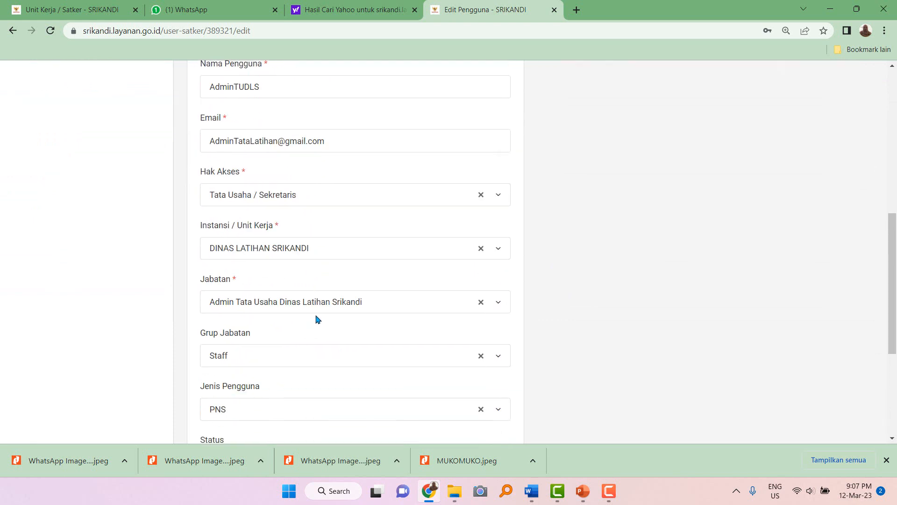
scroll(317, 319, up, 8)
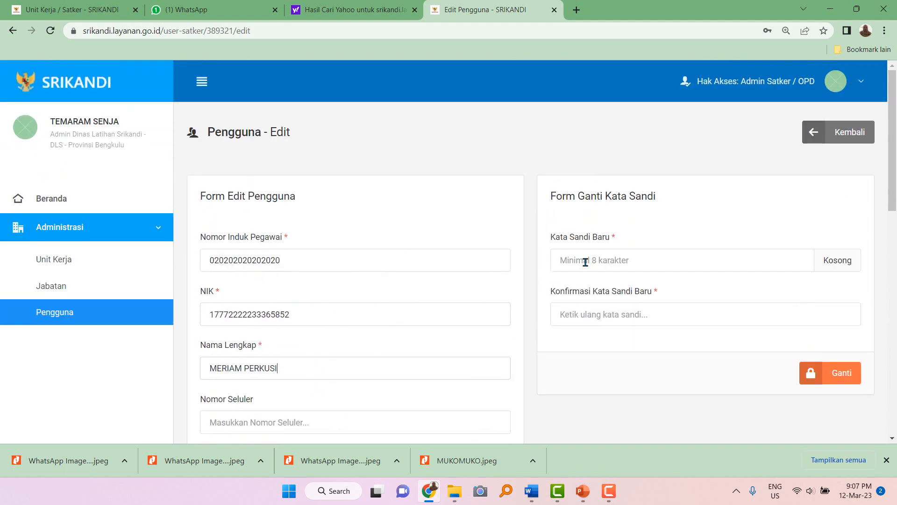
click(585, 263)
key(ctrl+v)
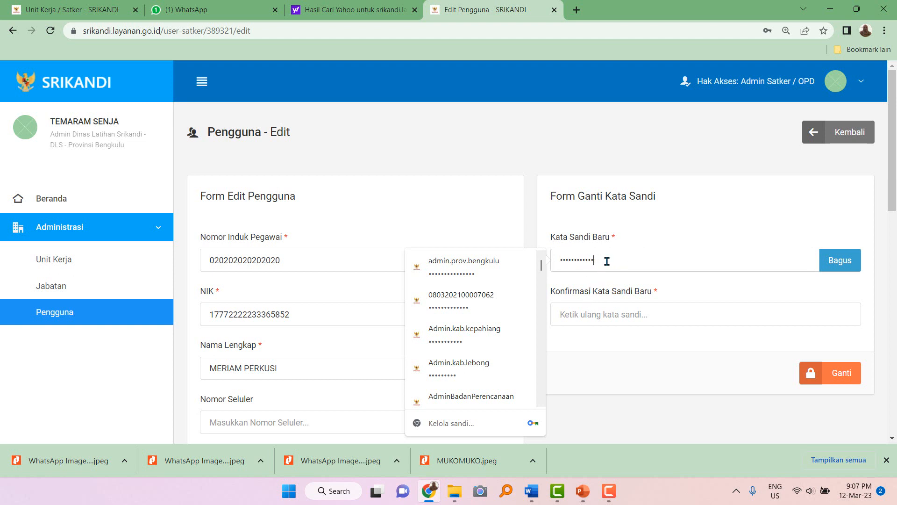
key(ctrl+a)
key(BackSpace)
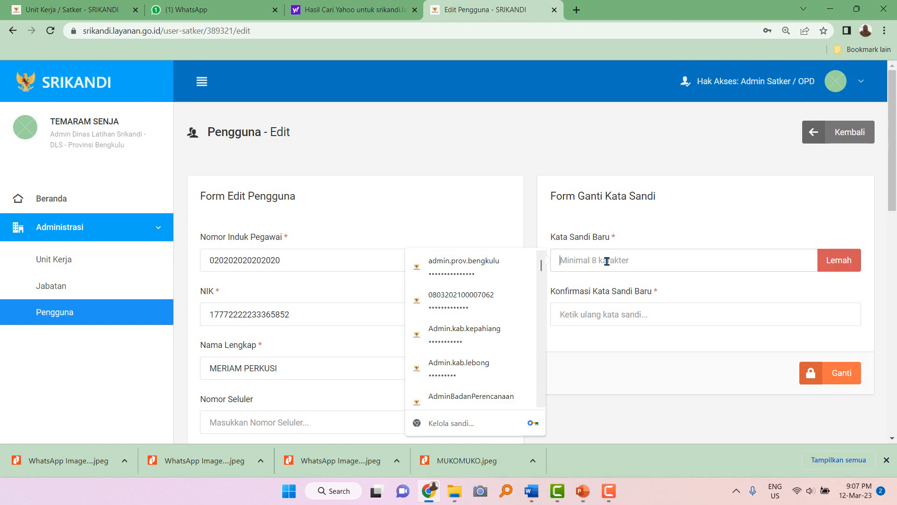
Type the new account password into a fresh blank Word document and select it.
click(532, 491)
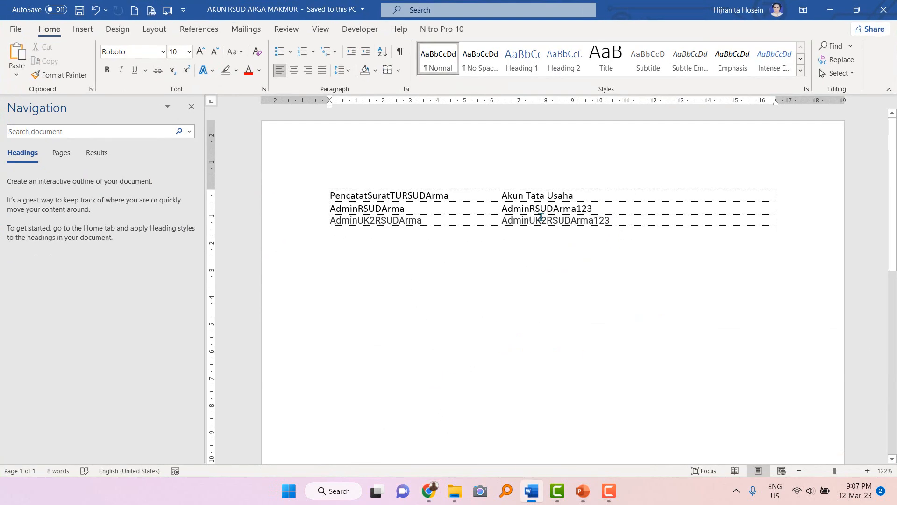
scroll(559, 263, down, 4)
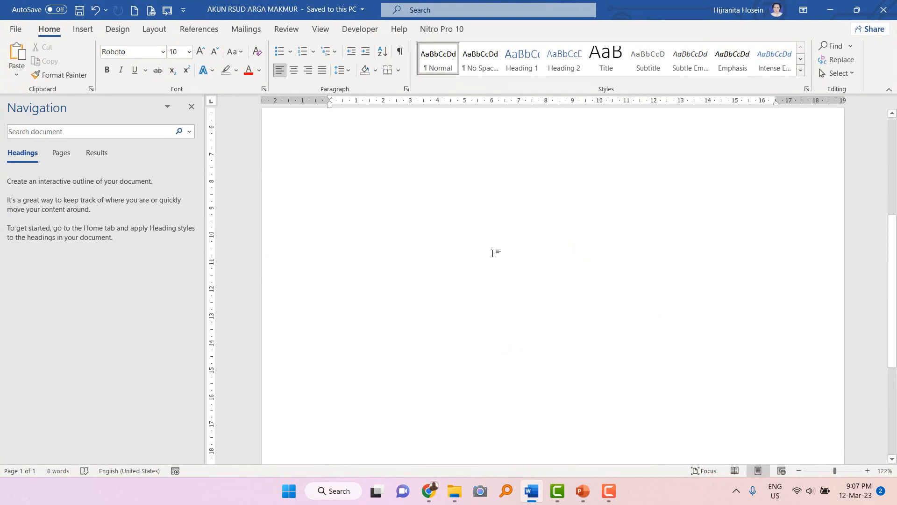
scroll(349, 291, up, 4)
click(345, 294)
scroll(344, 295, down, 6)
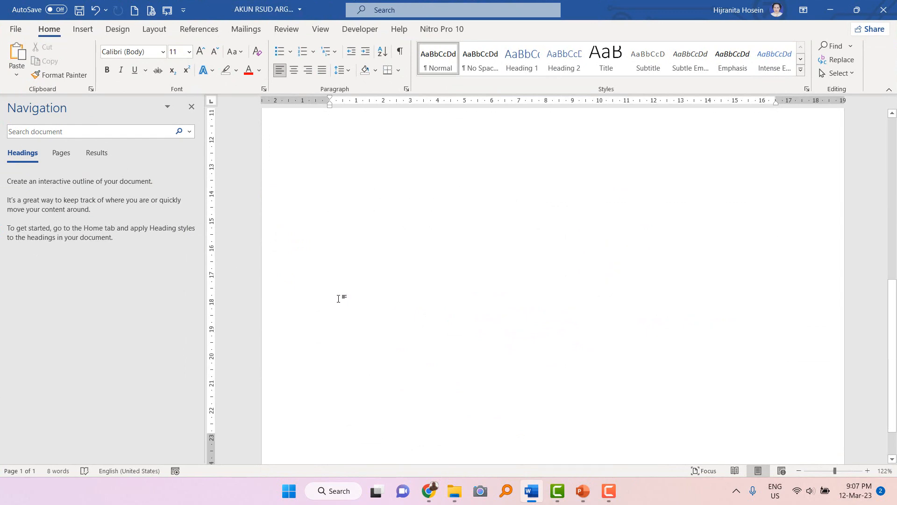
key(ctrl+s)
scroll(338, 299, up, 2)
scroll(339, 298, down, 2)
click(135, 10)
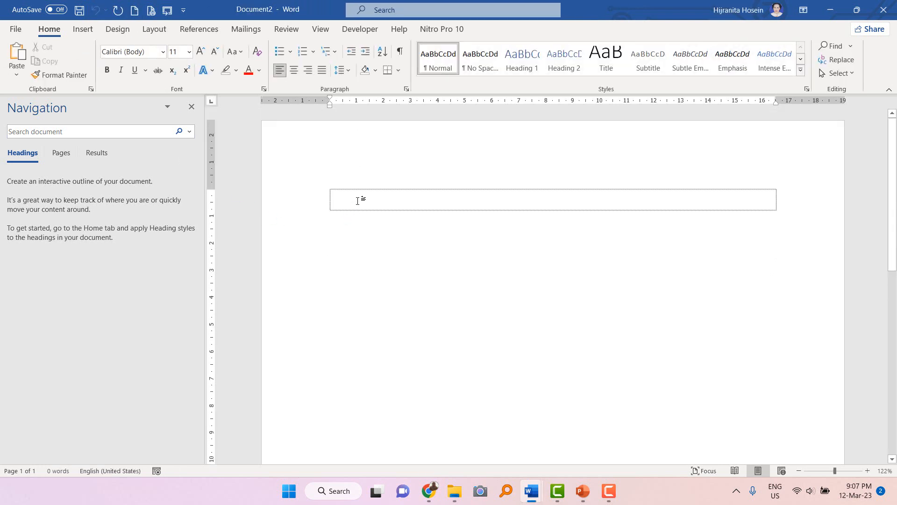
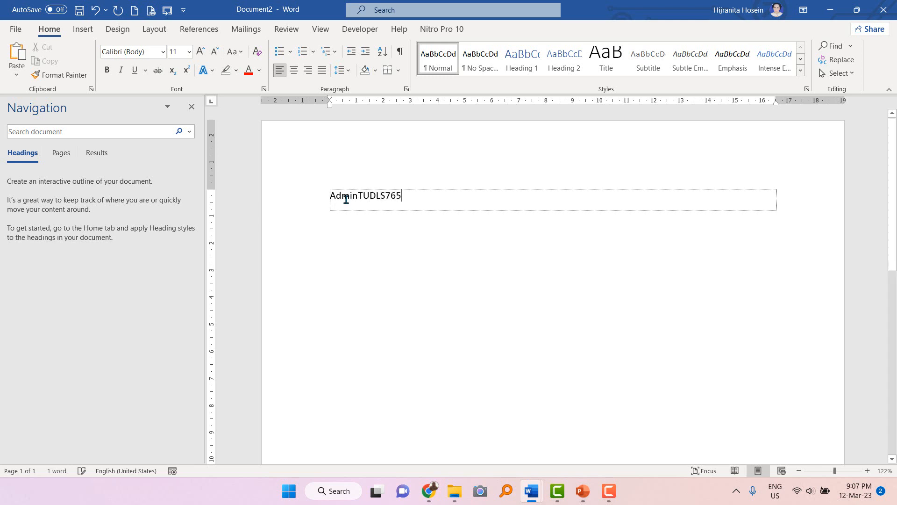
drag(324, 196, 405, 196)
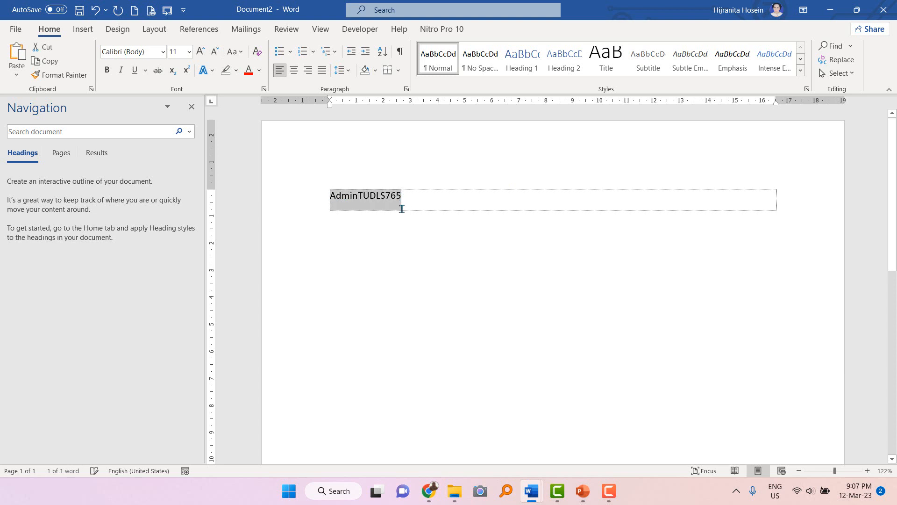
click(428, 493)
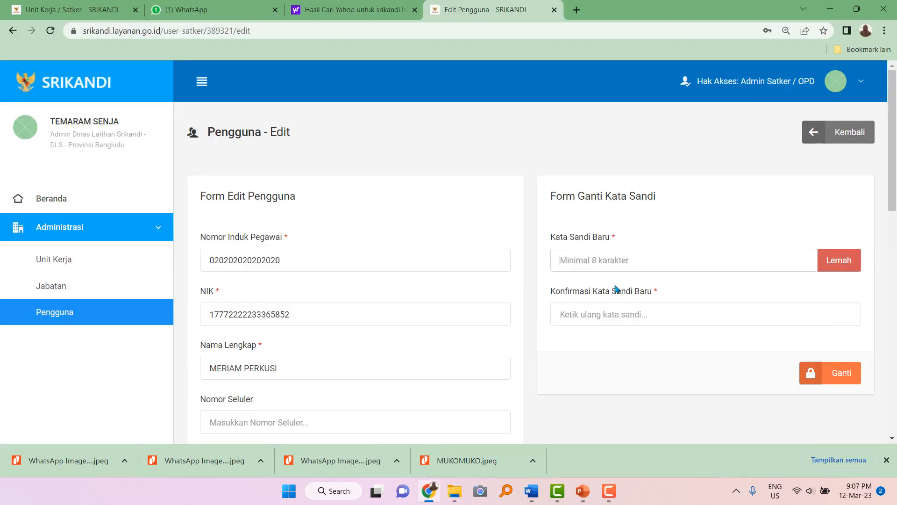
Paste the password into both fields, then extend it with # in Word and reselect it.
key(ctrl+v)
click(590, 318)
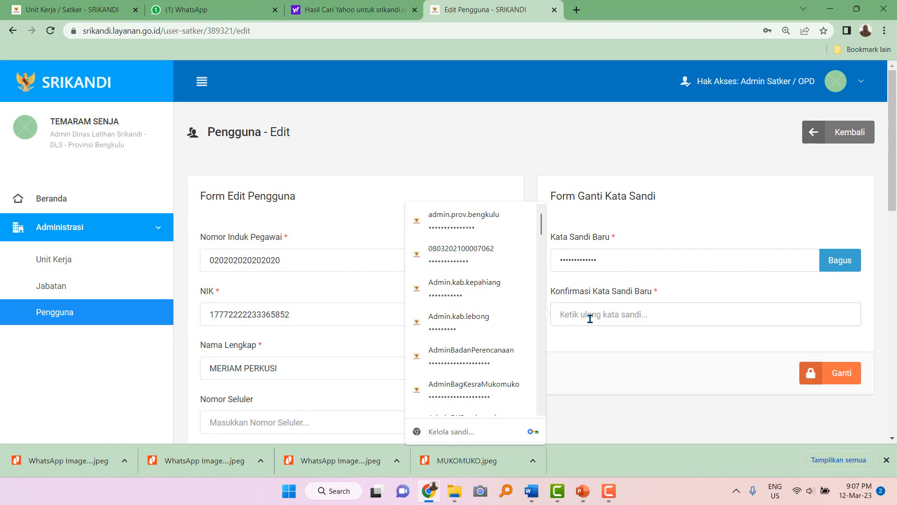
key(ctrl+v)
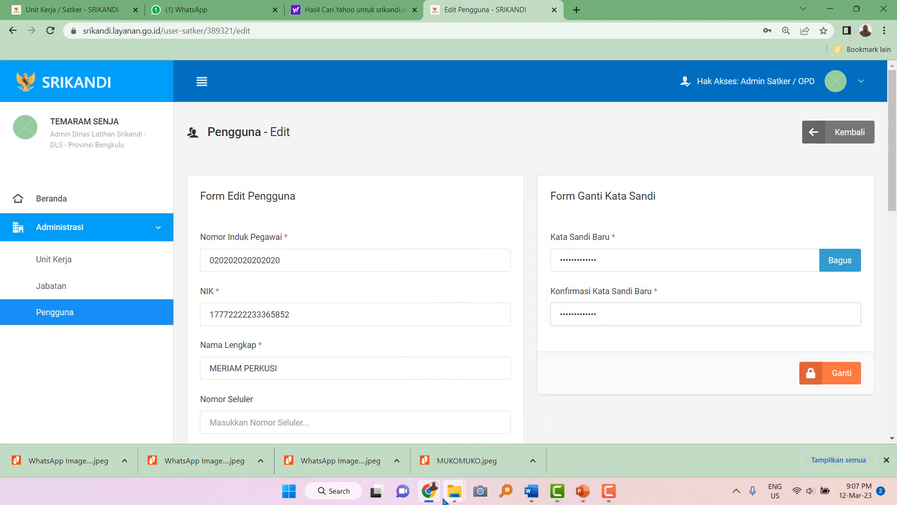
mouse_move(533, 491)
click(583, 440)
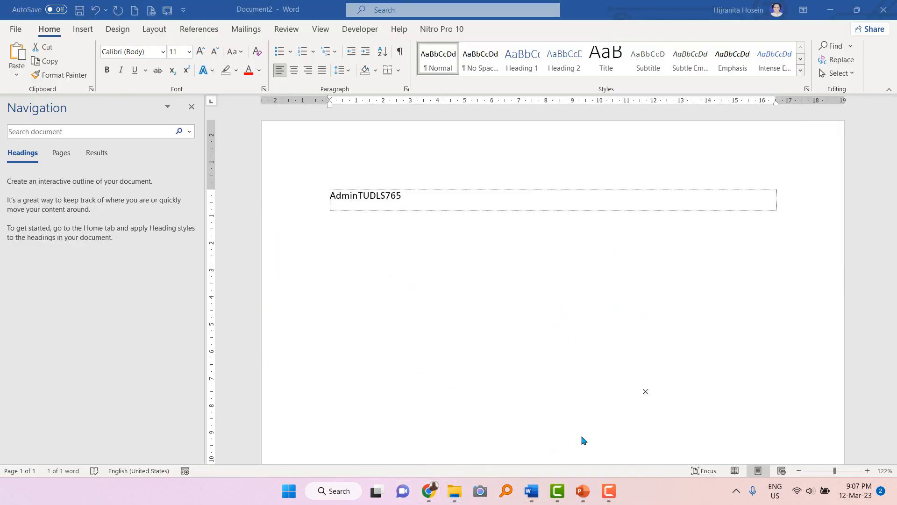
key(ctrl+a)
click(406, 194)
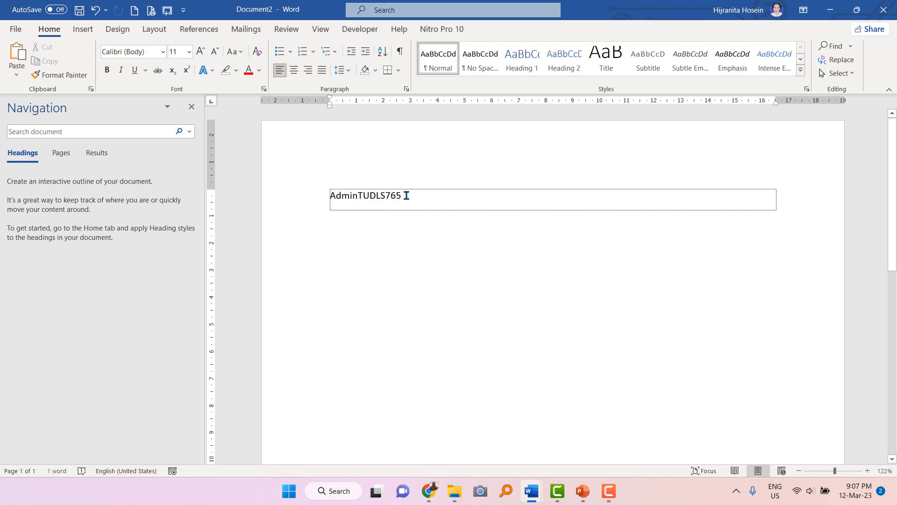
drag(330, 196, 409, 198)
key(ctrl+c)
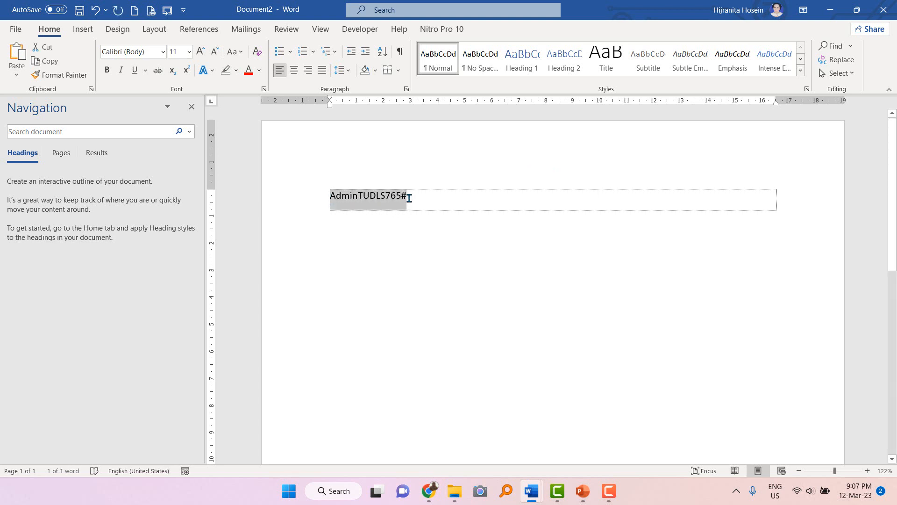
Replace both password entries with the updated password and submit the change with Ganti.
mouse_move(429, 491)
click(383, 411)
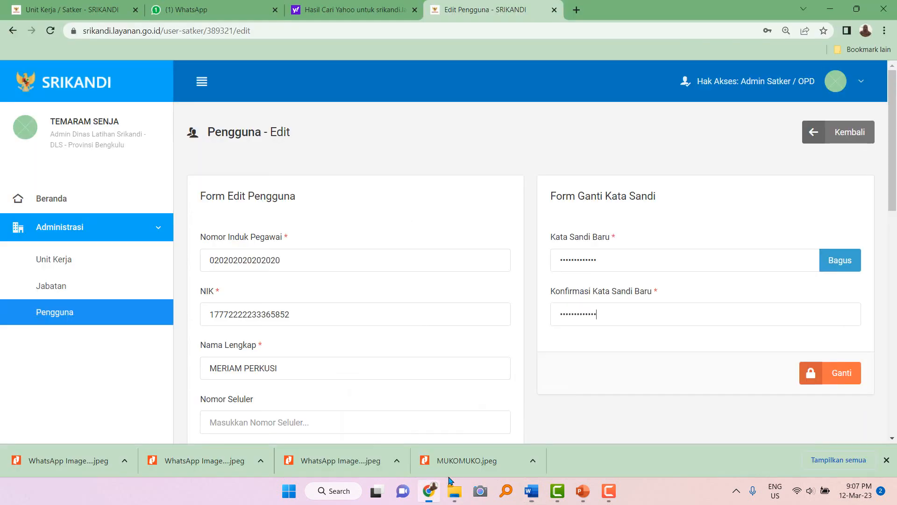
key(ctrl+a)
key(ctrl+v)
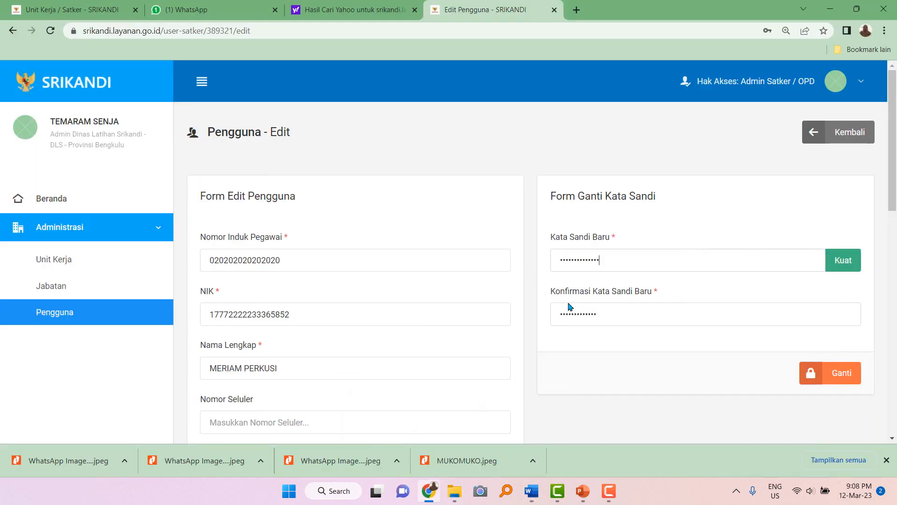
drag(633, 318, 541, 315)
key(ctrl+v)
click(840, 374)
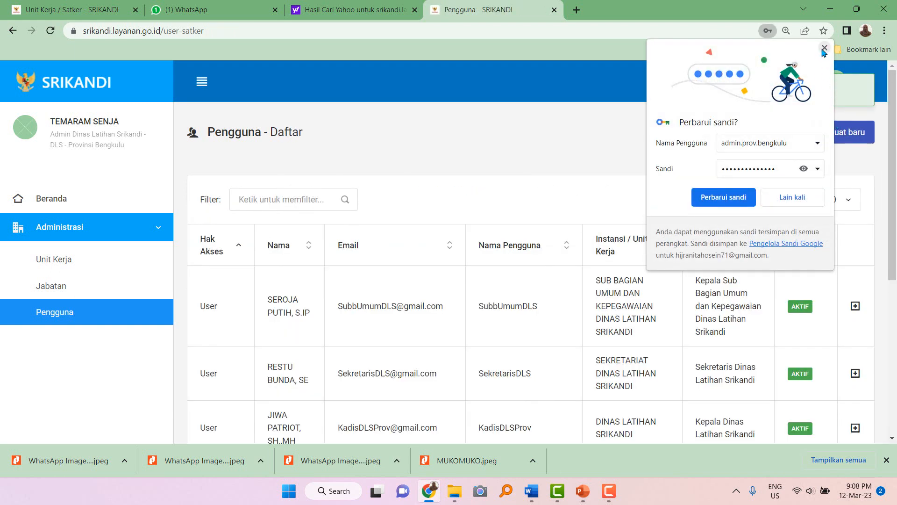
Retrieve the saved password from the Word document and return to the SRIKANDI user list.
click(824, 49)
scroll(510, 257, down, 4)
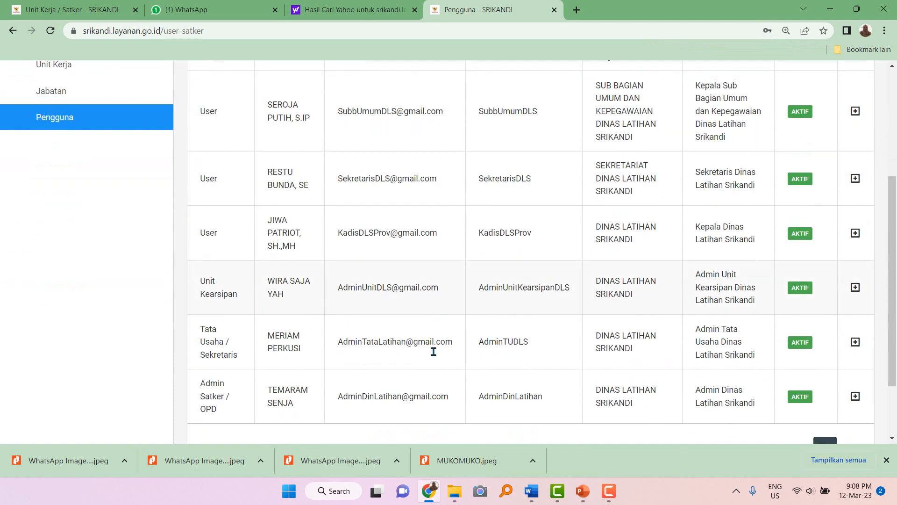
mouse_move(527, 494)
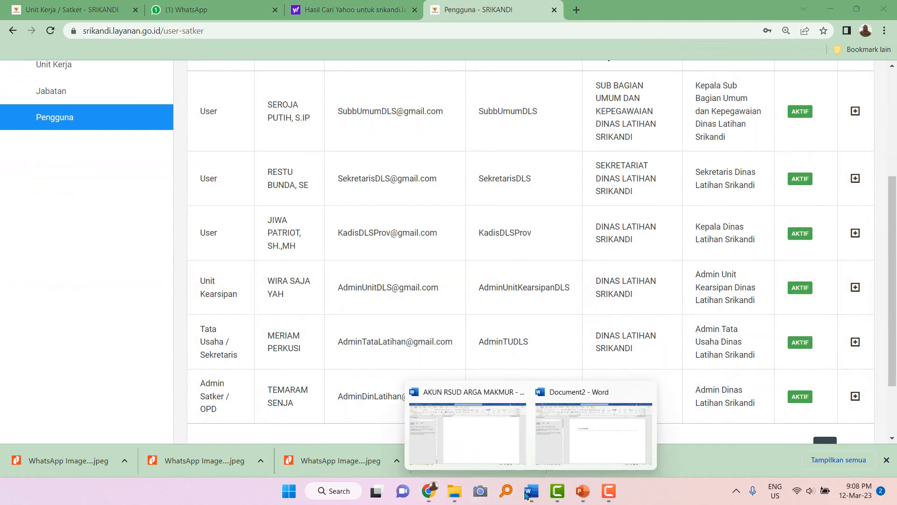
click(576, 450)
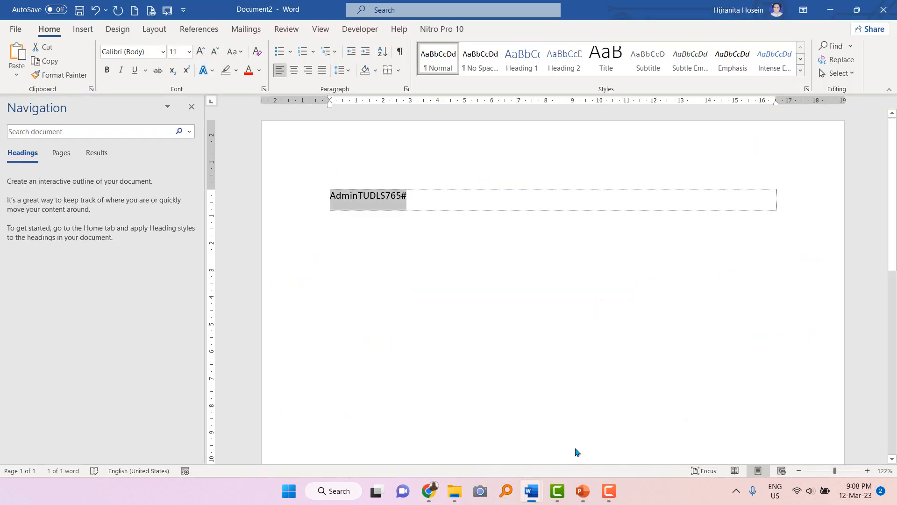
click(435, 193)
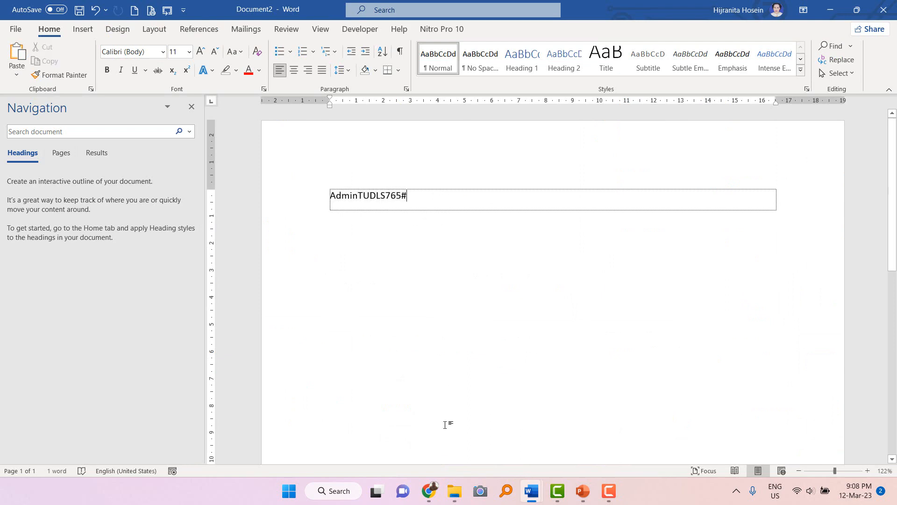
click(429, 491)
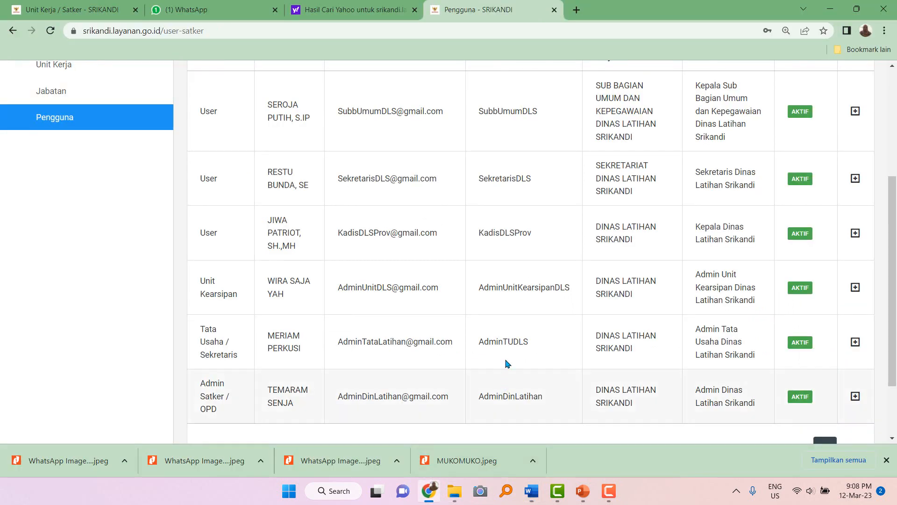
Log out of the SRIKANDI admin account.
scroll(507, 344, up, 5)
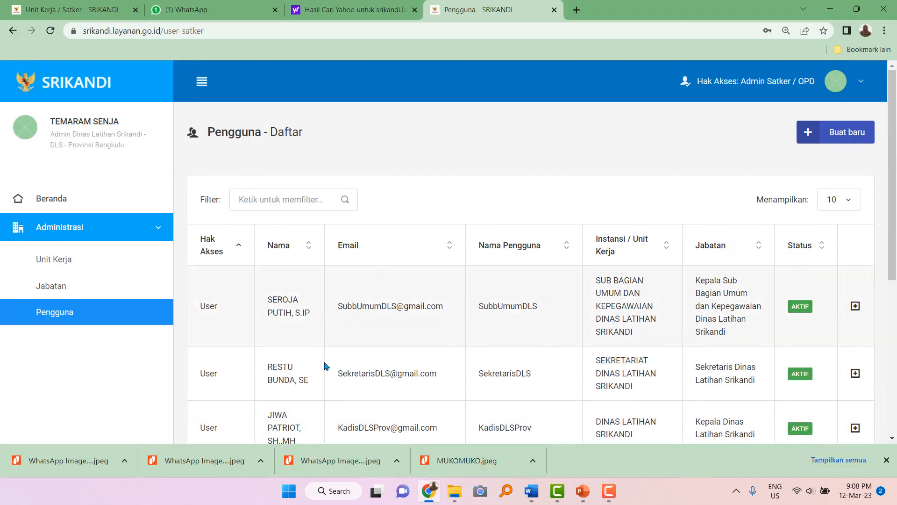
click(863, 84)
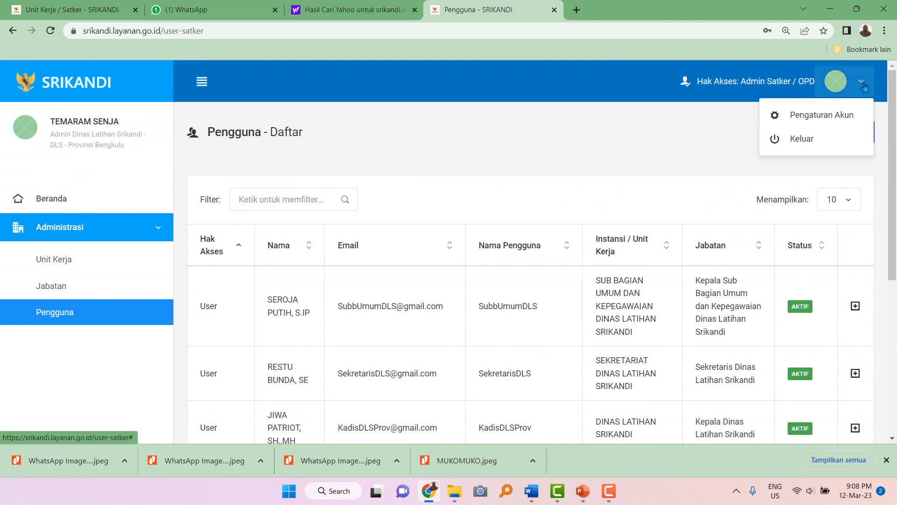
click(806, 147)
Sign in with the Tata Usaha account's username and saved password.
click(442, 319)
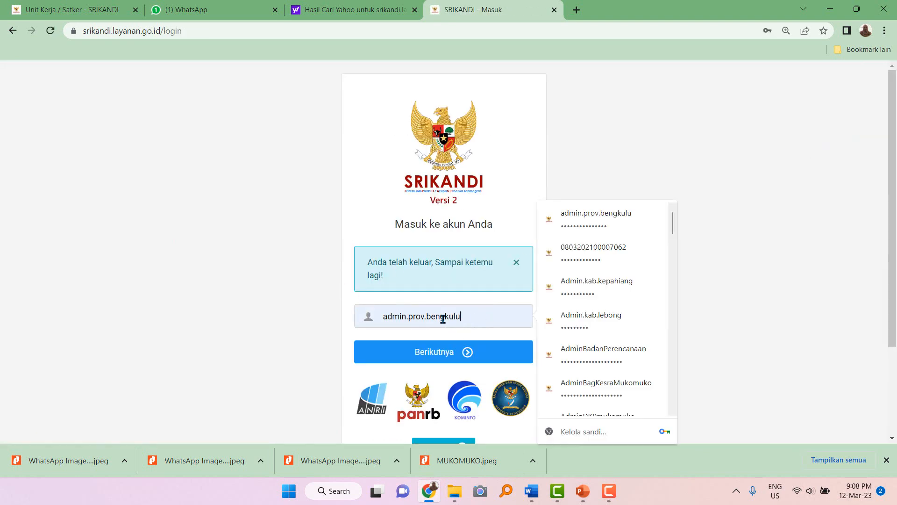
double_click(443, 319)
key(ctrl+v)
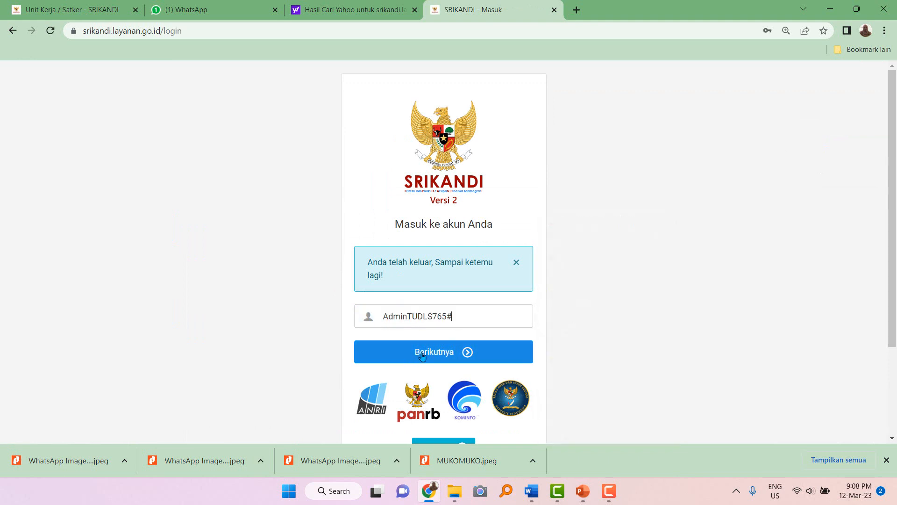
key(BackSpace)
key(BackSpace)
key(BackSpace)
key(BackSpace)
key(BackSpace)
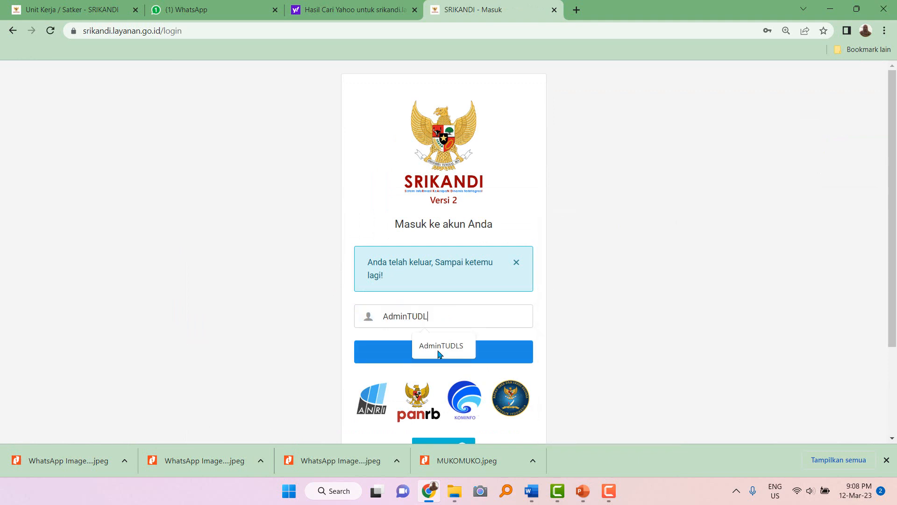
click(433, 346)
click(432, 351)
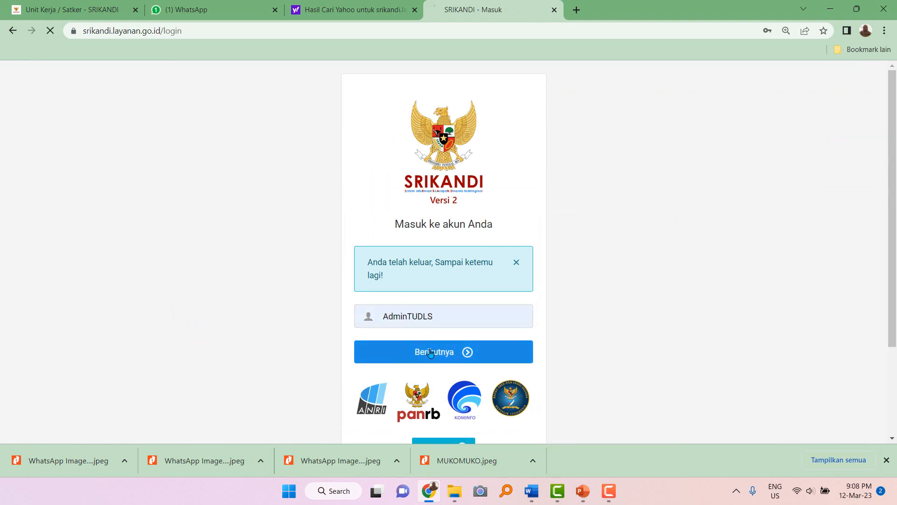
click(437, 277)
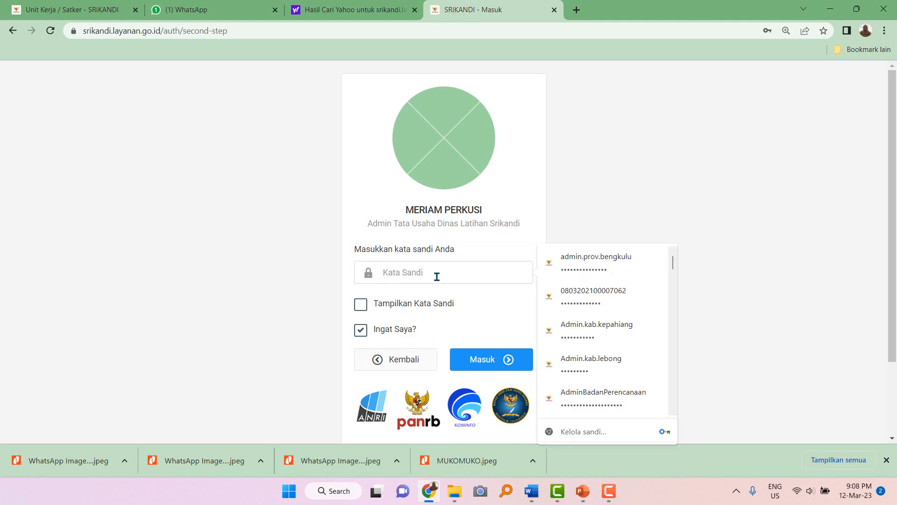
key(ctrl+v)
click(497, 364)
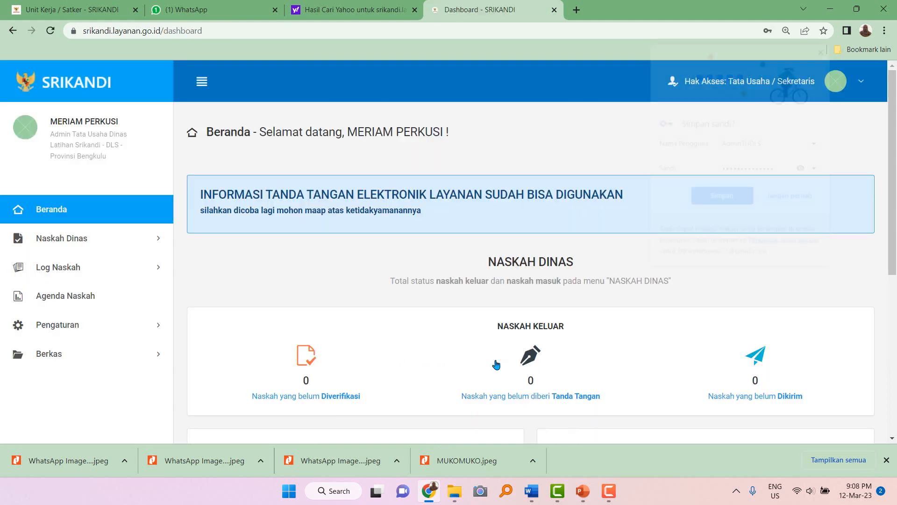
Dismiss the save-password prompt and open Agenda Naskah through Naskah Dinas and Pengaturan in the sidebar.
click(457, 249)
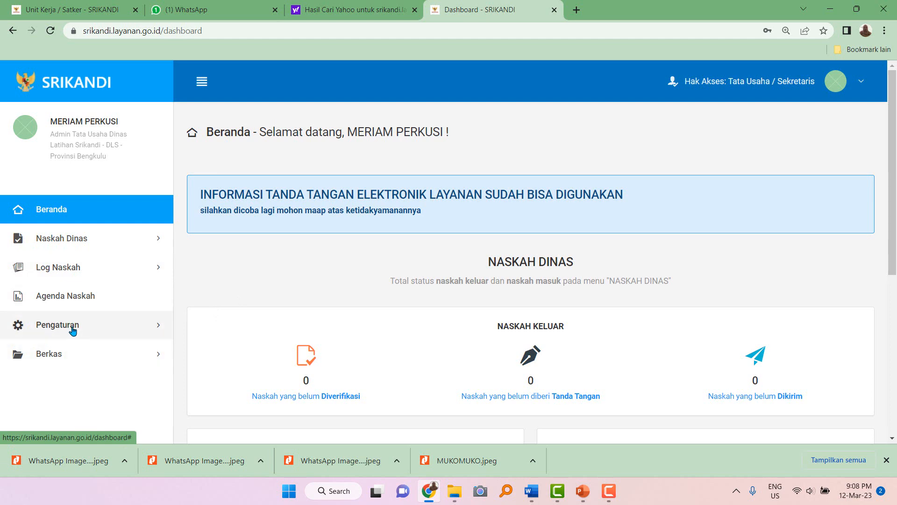
click(90, 242)
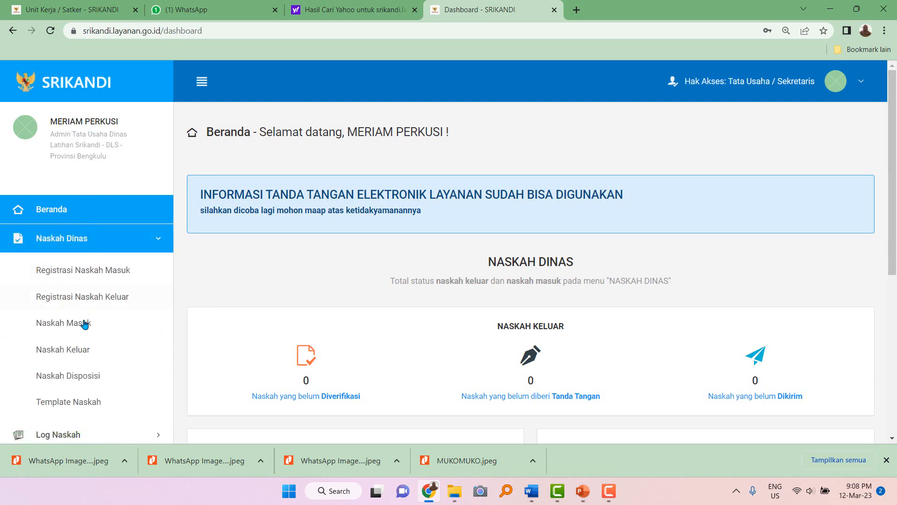
scroll(84, 324, down, 2)
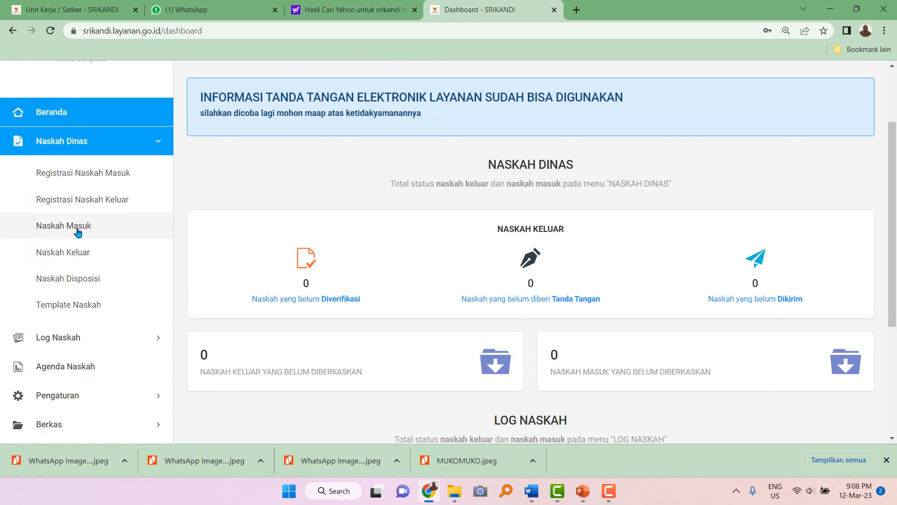
scroll(60, 351, down, 2)
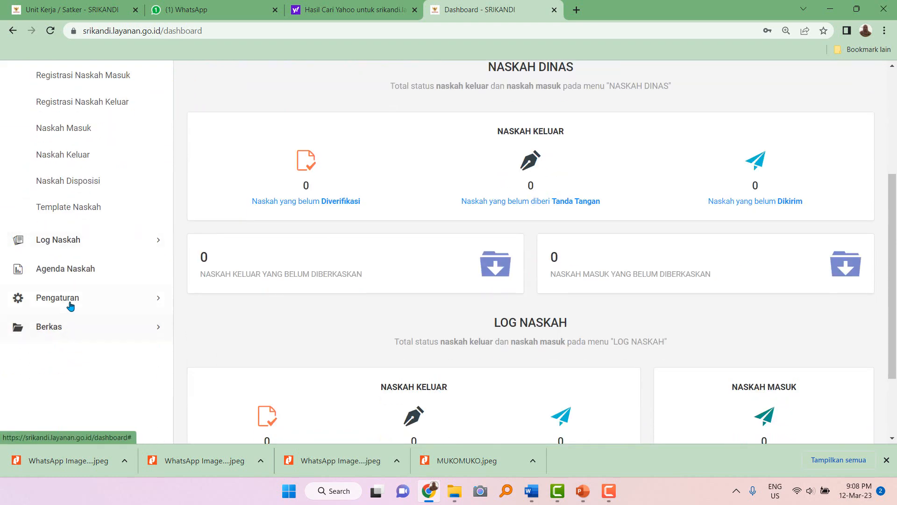
click(70, 303)
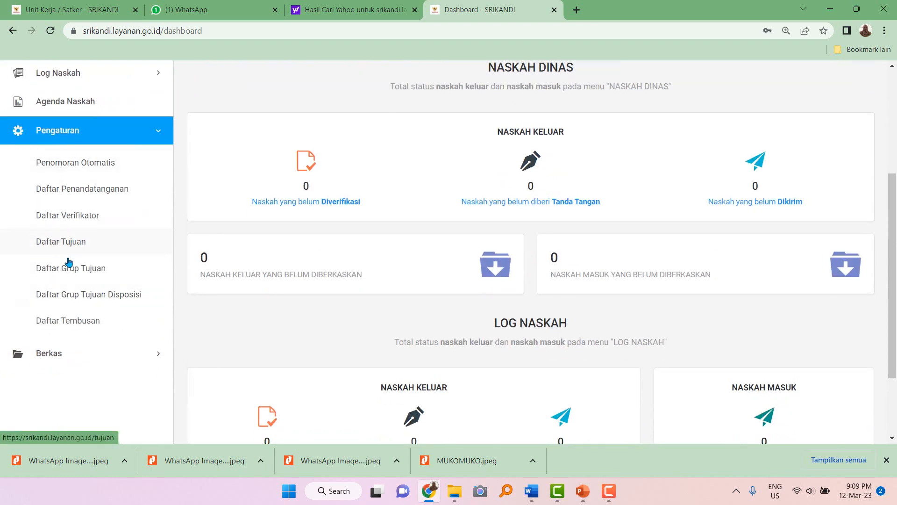
scroll(68, 260, up, 5)
click(67, 304)
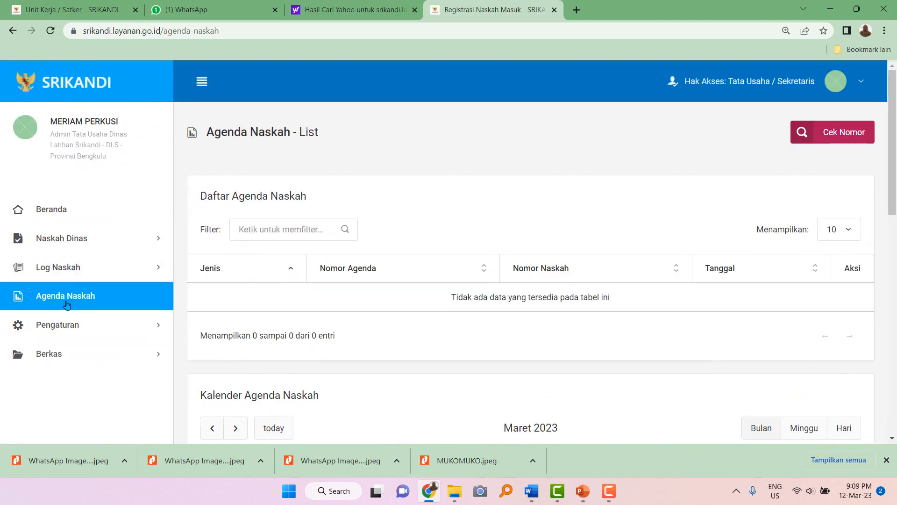
Open Template Naskah under Naskah Dinas and scroll through the Word template table.
click(70, 268)
click(72, 242)
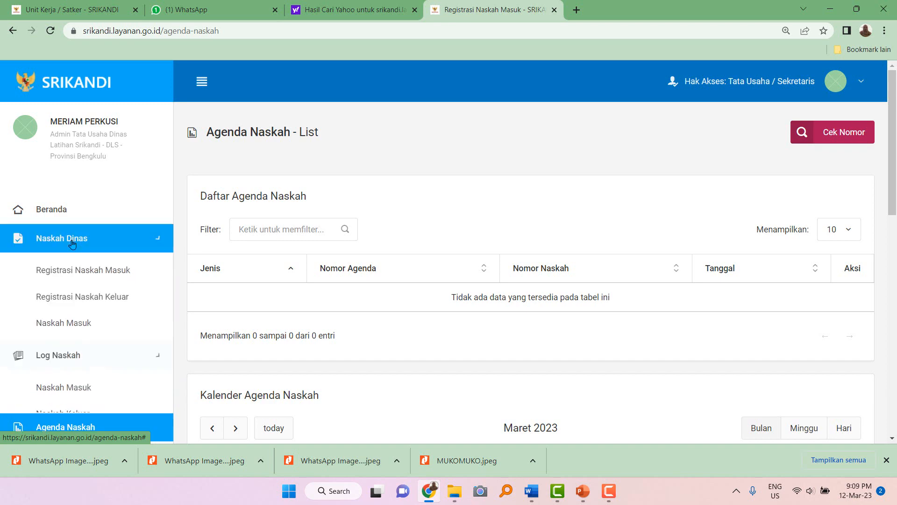
click(64, 400)
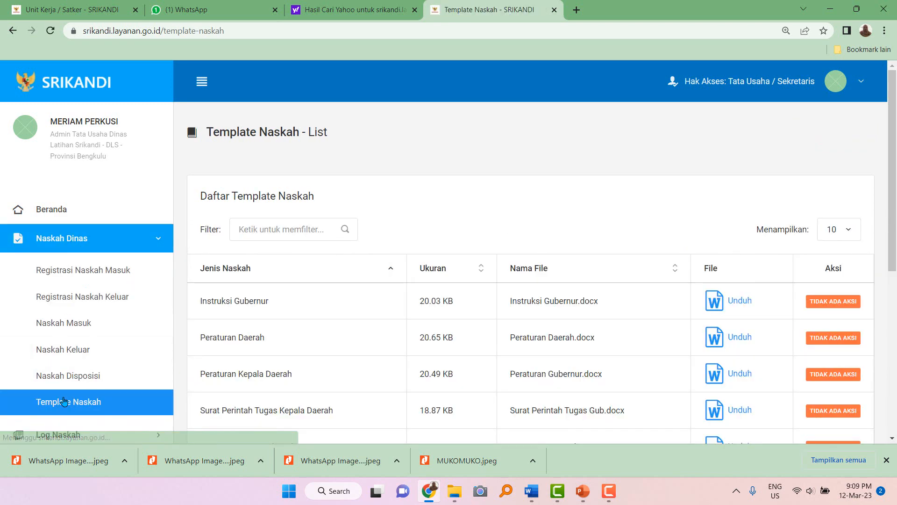
scroll(414, 346, down, 2)
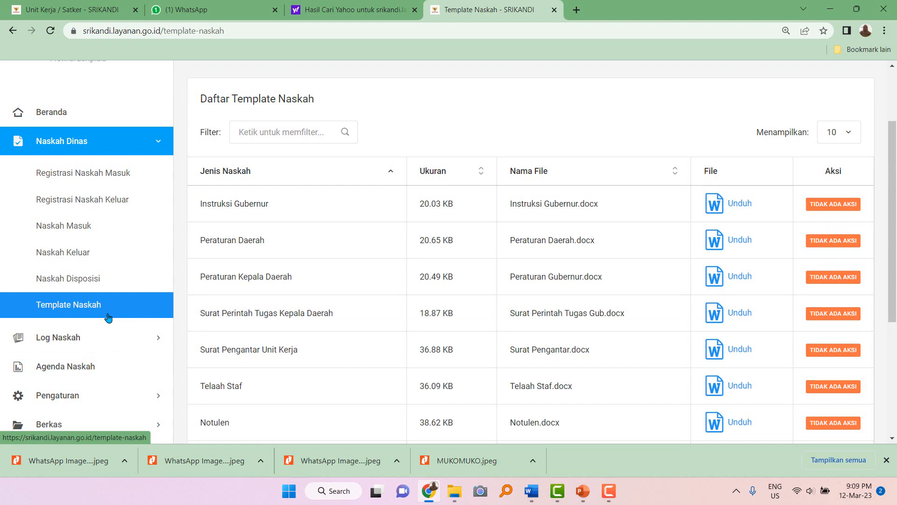
Open Penomoran Otomatis from the Pengaturan sidebar section.
scroll(107, 325, down, 2)
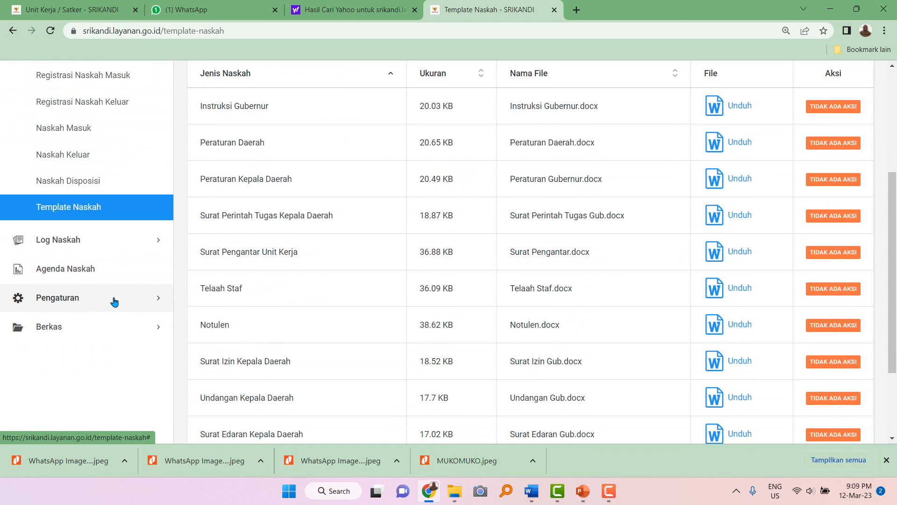
click(115, 301)
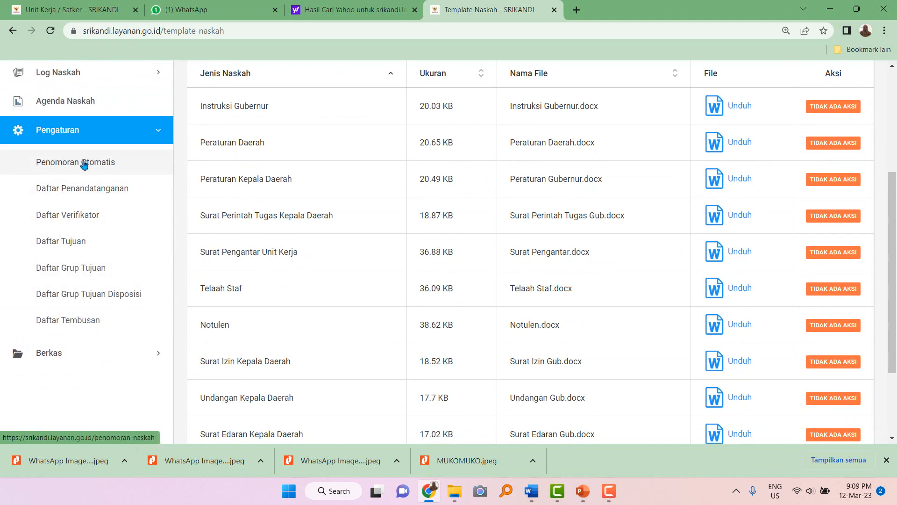
click(84, 164)
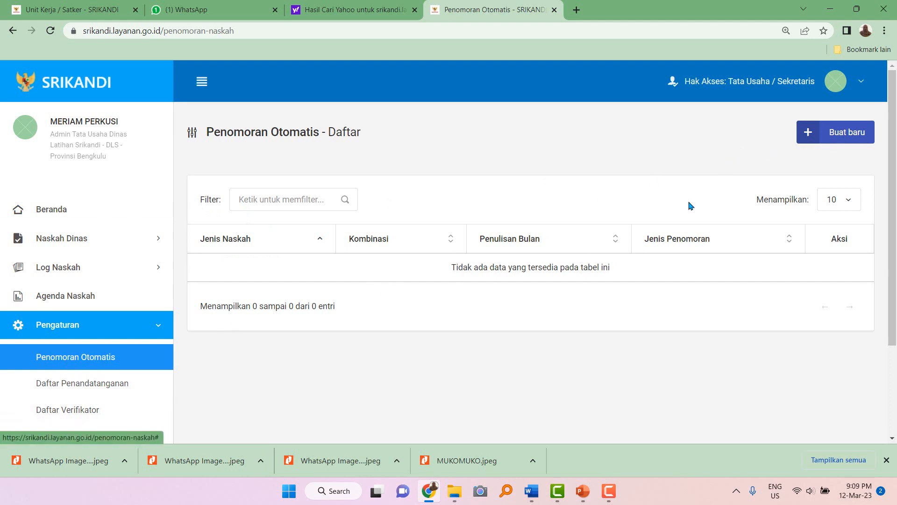
Start a new numbering rule with the suggested {KS}_{K}/{N}/{S}/{Y} variable combination.
click(838, 146)
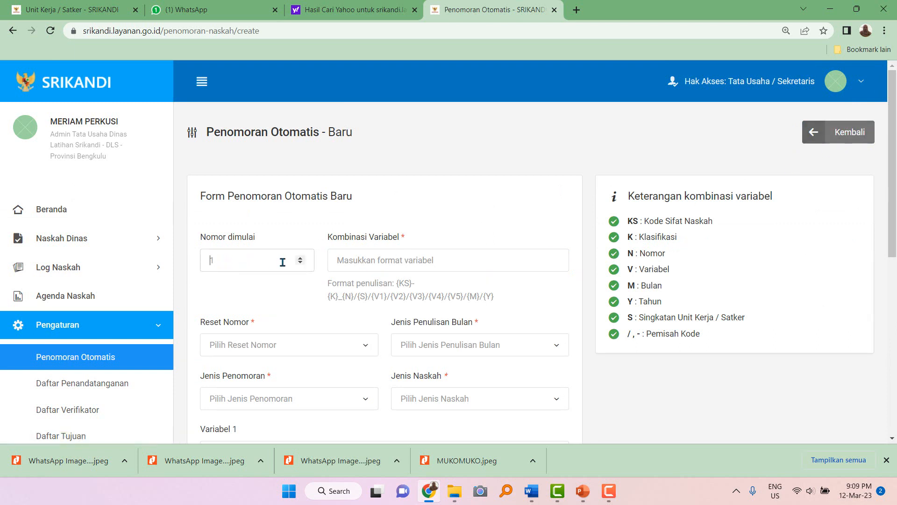
click(388, 262)
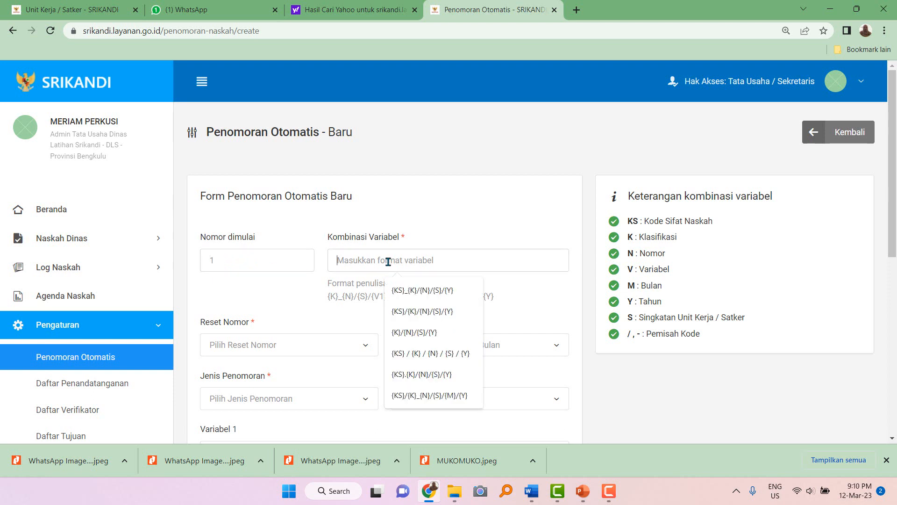
click(399, 292)
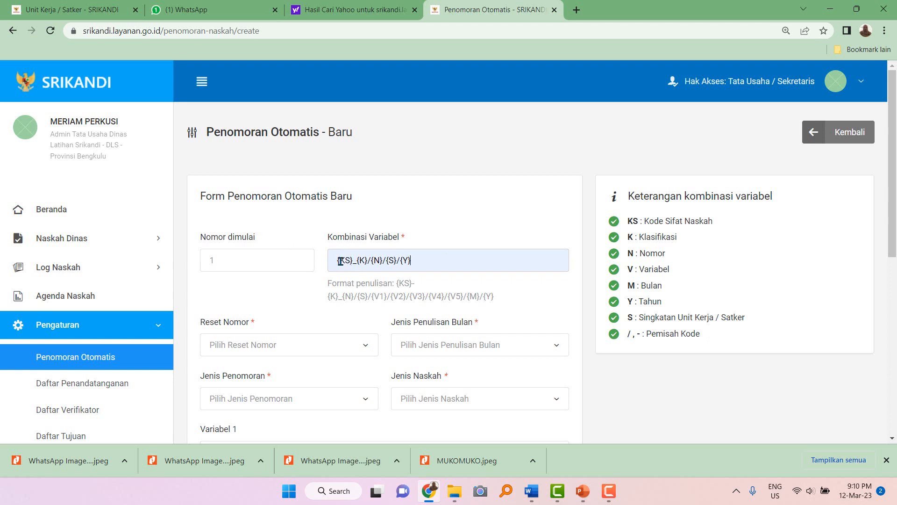
Point out the variable meanings: K for Klasifikasi, N for Nomor, and the {S} part.
click(360, 261)
drag(640, 239, 681, 242)
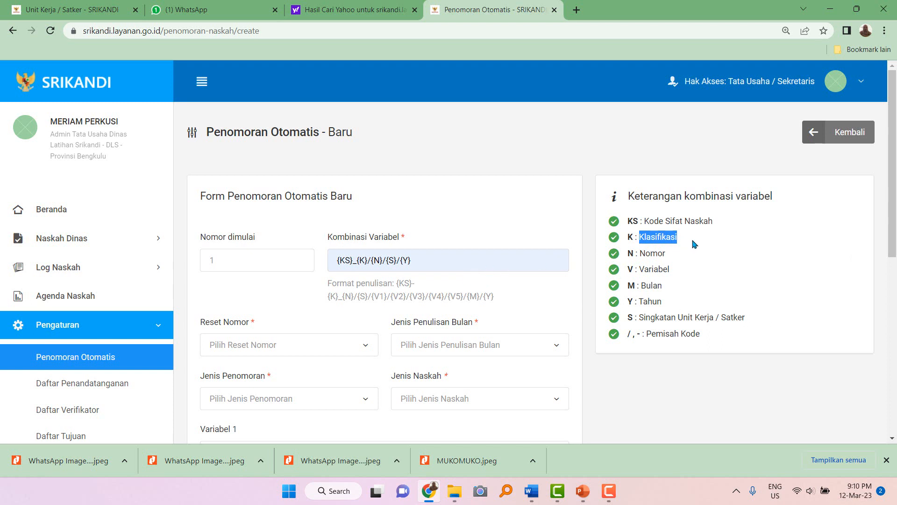
click(630, 239)
drag(630, 239, 687, 240)
click(380, 262)
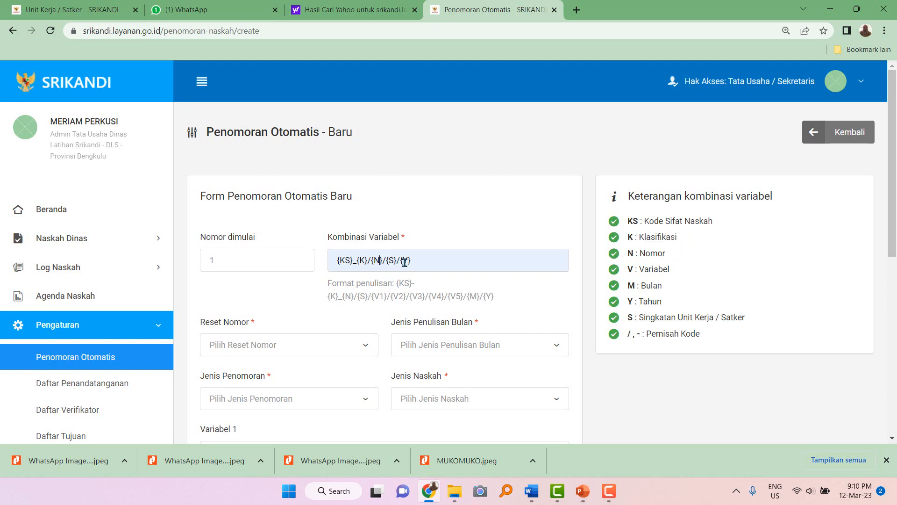
drag(642, 254, 669, 256)
click(383, 264)
drag(387, 263, 395, 262)
Delete the underscore after {KS} in the variable combination.
drag(337, 260, 428, 261)
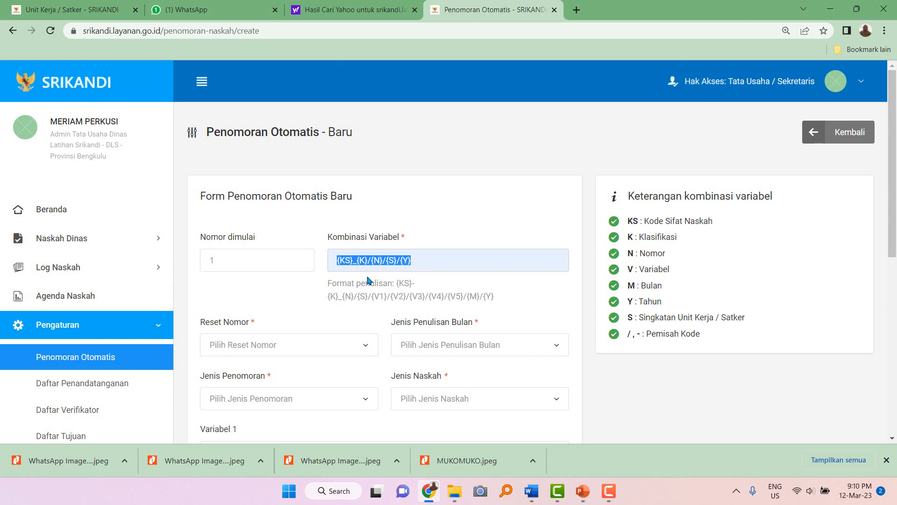
click(357, 262)
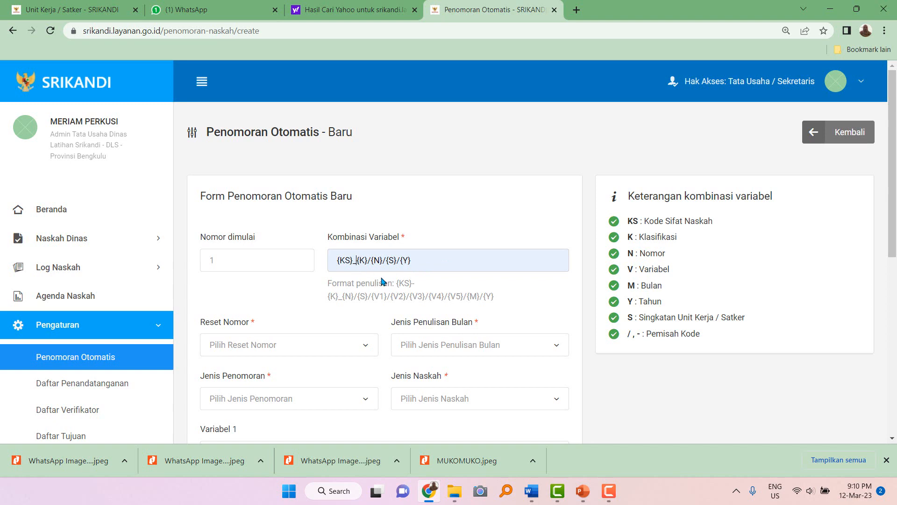
key(BackSpace)
Complete the format as {KS}.{K}/{N}/{S}/{Y}, with yearly (Tahunan) reset and Surat Keluar numbering.
text(.)
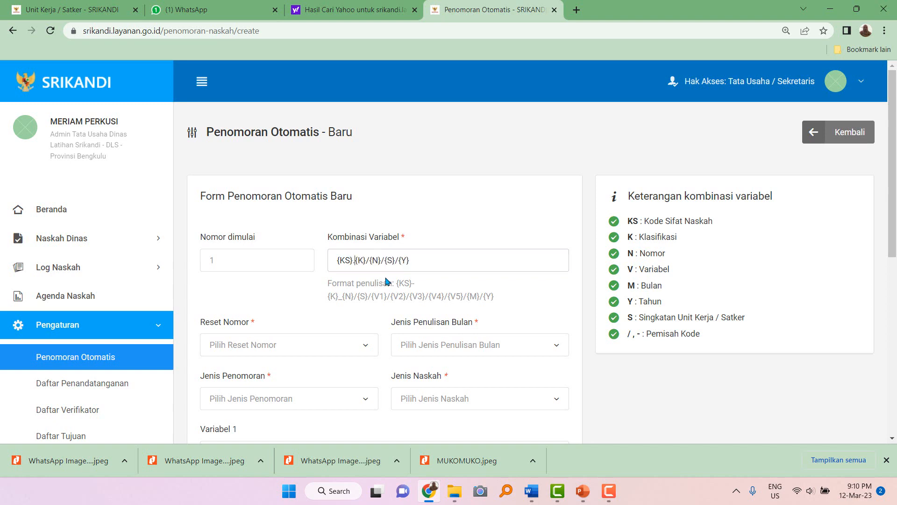
scroll(474, 306, down, 2)
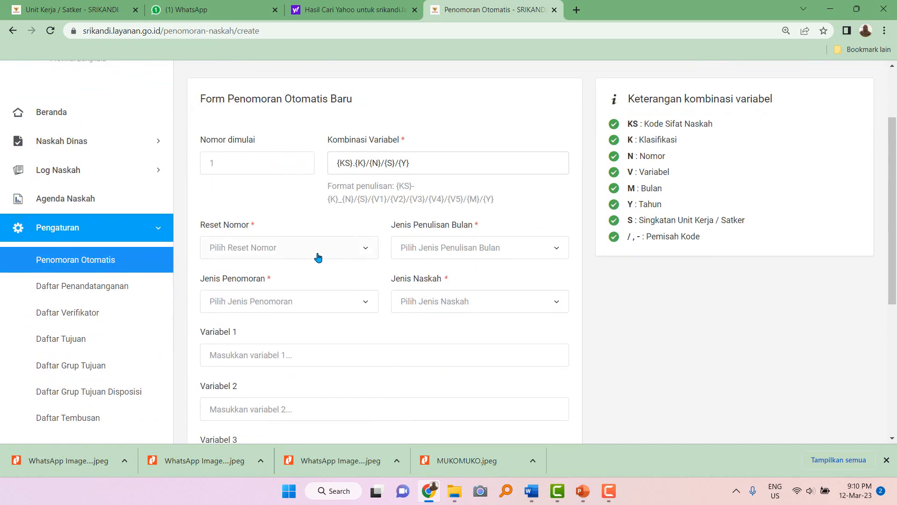
click(318, 258)
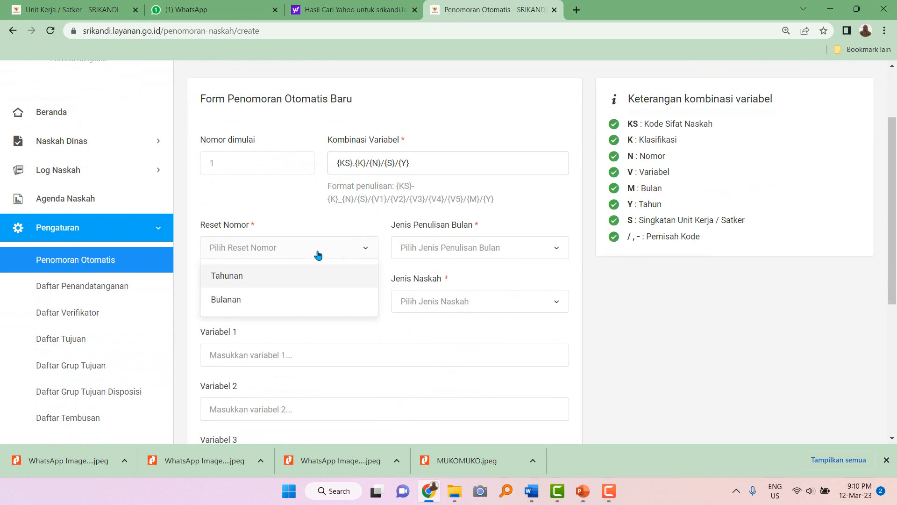
click(267, 281)
click(269, 309)
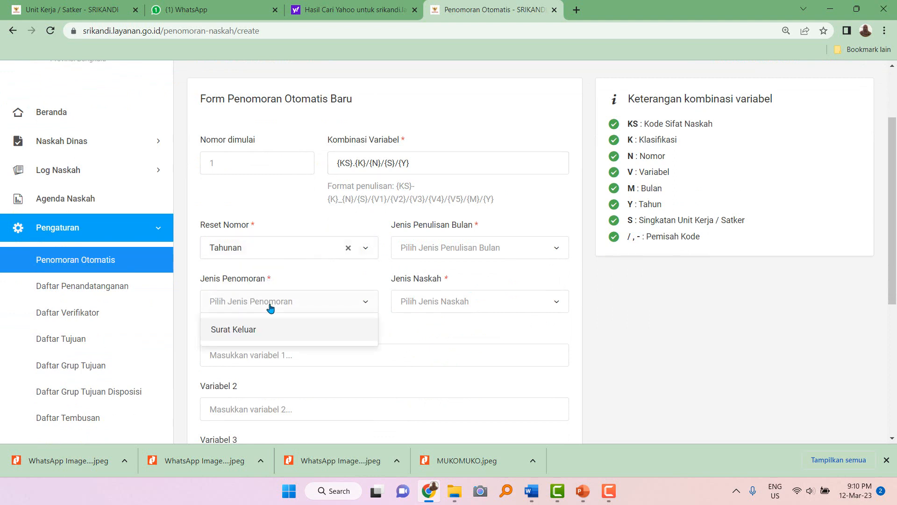
click(256, 331)
Set Angka Romawi months and Surat Pengantar Unit Kerja as document type, then save the rule.
click(438, 254)
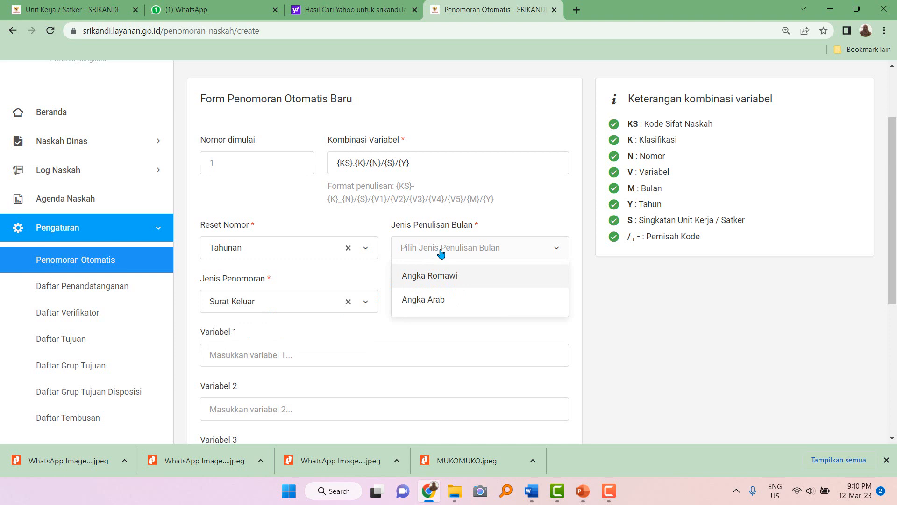
click(438, 281)
click(431, 303)
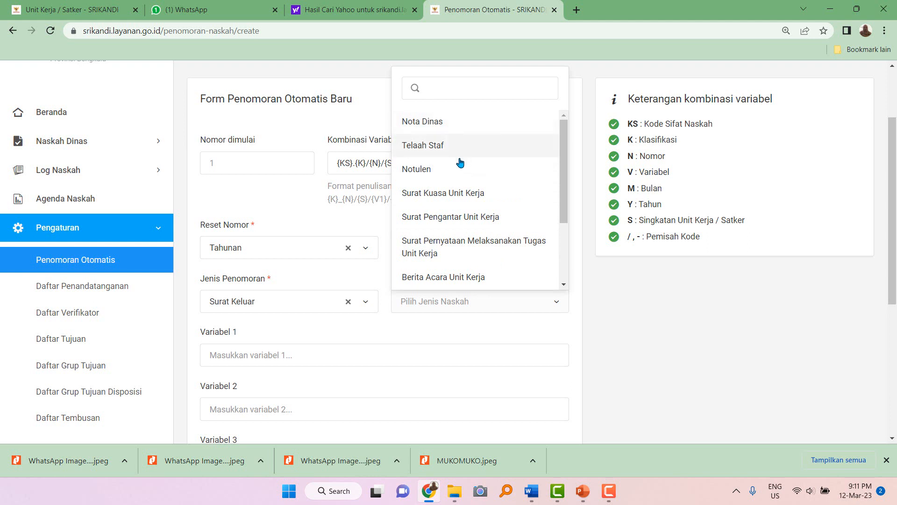
click(471, 224)
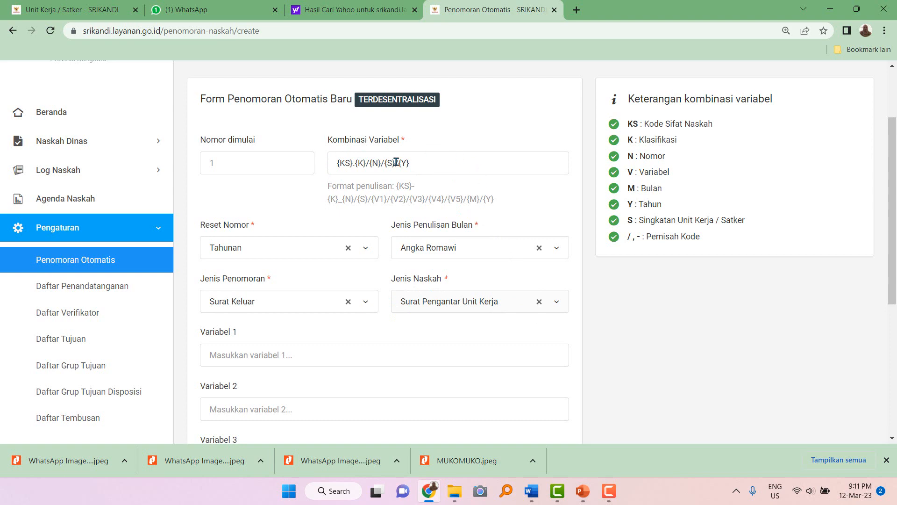
scroll(468, 317, down, 4)
scroll(464, 309, up, 2)
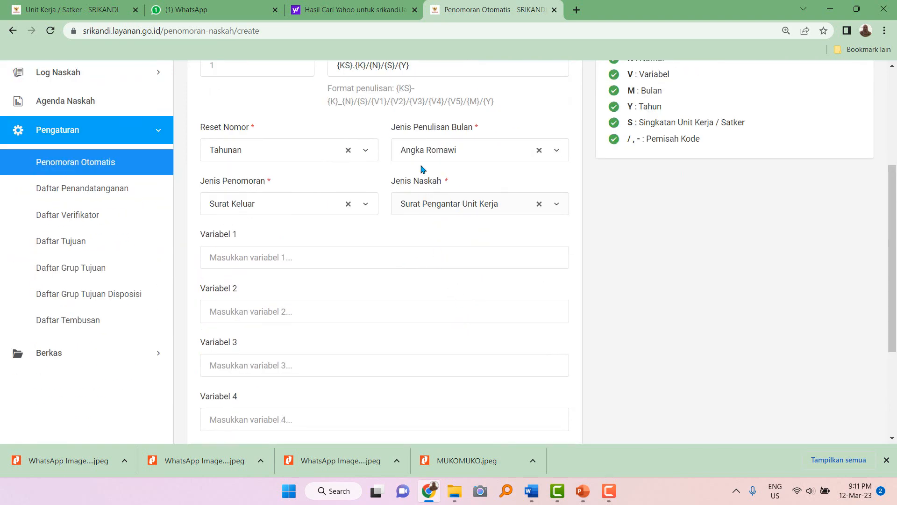
scroll(461, 310, down, 3)
click(543, 373)
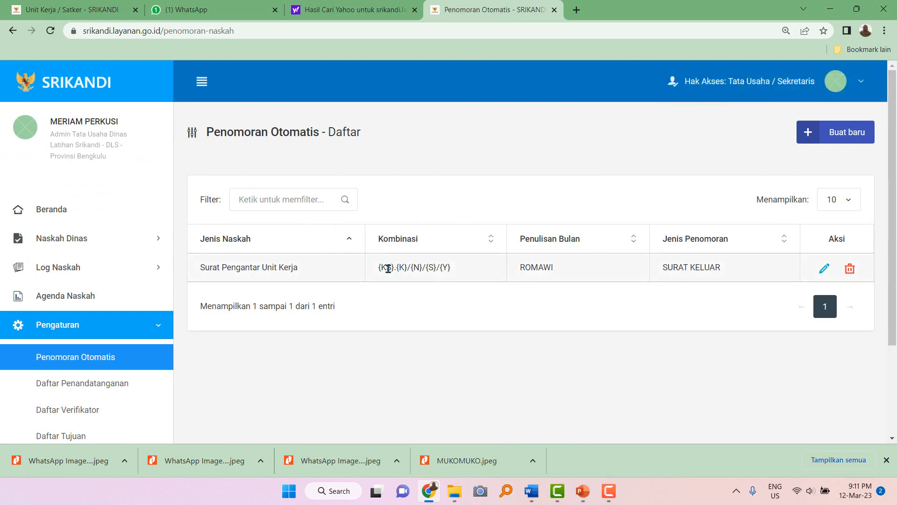
drag(202, 268, 302, 276)
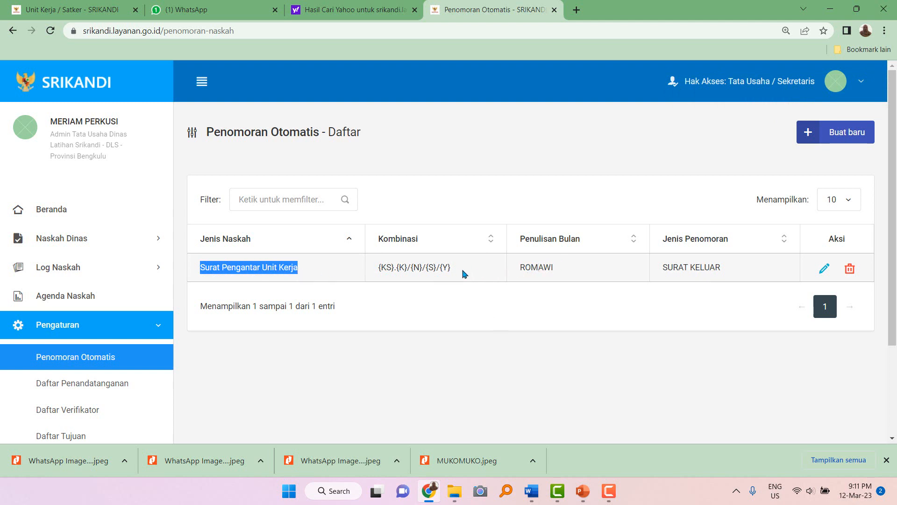
drag(448, 268, 376, 273)
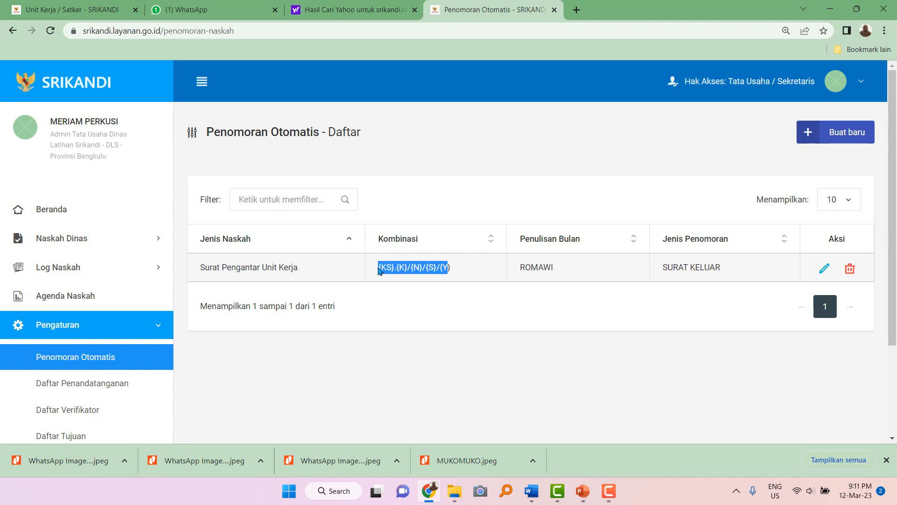
click(380, 267)
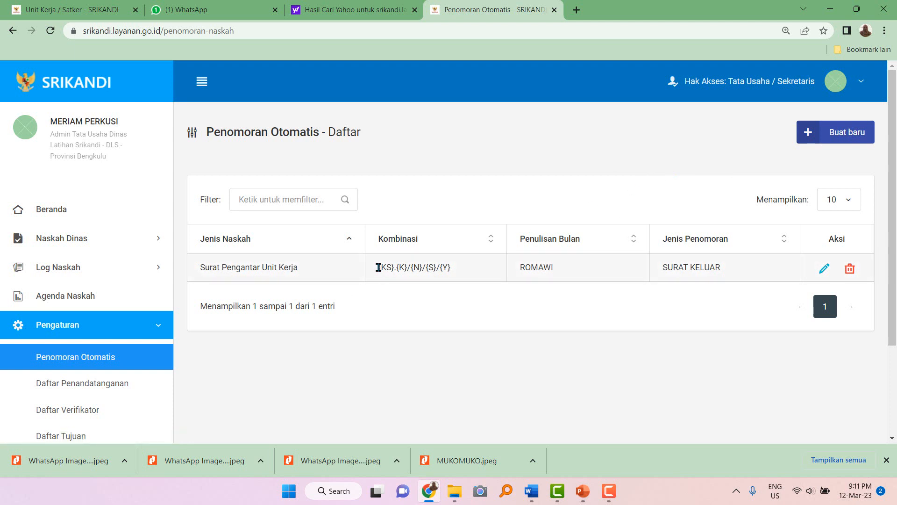
drag(377, 267, 470, 268)
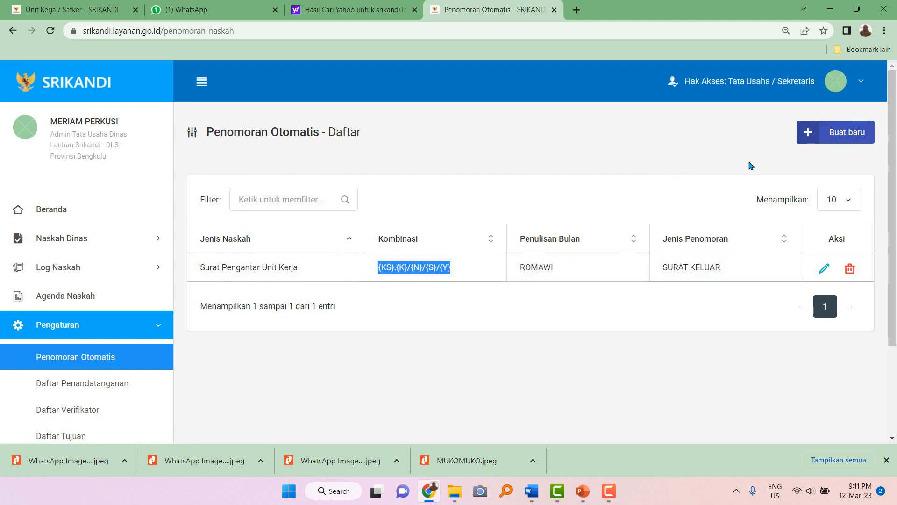
Start a new rule with the {KS}.{K}/{N}/{S}/{Y} combination and Angka Romawi months.
click(851, 133)
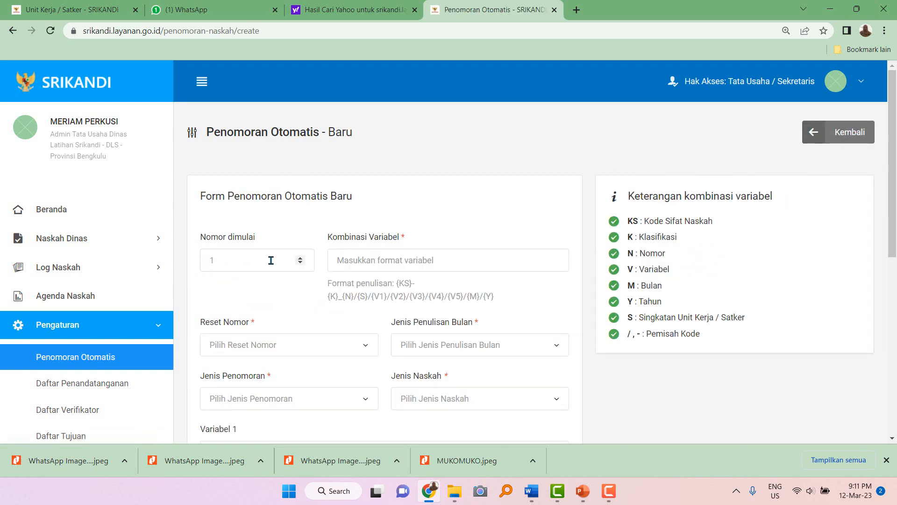
click(364, 262)
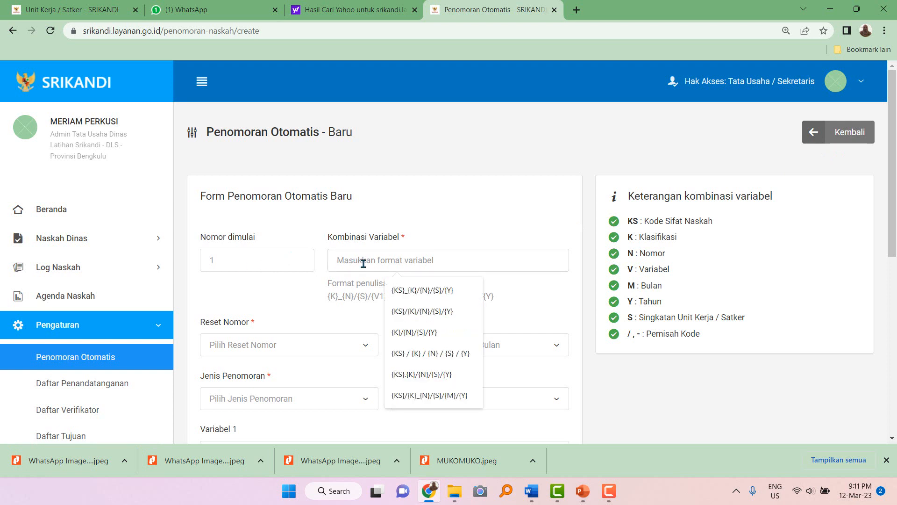
click(430, 376)
scroll(418, 348, down, 2)
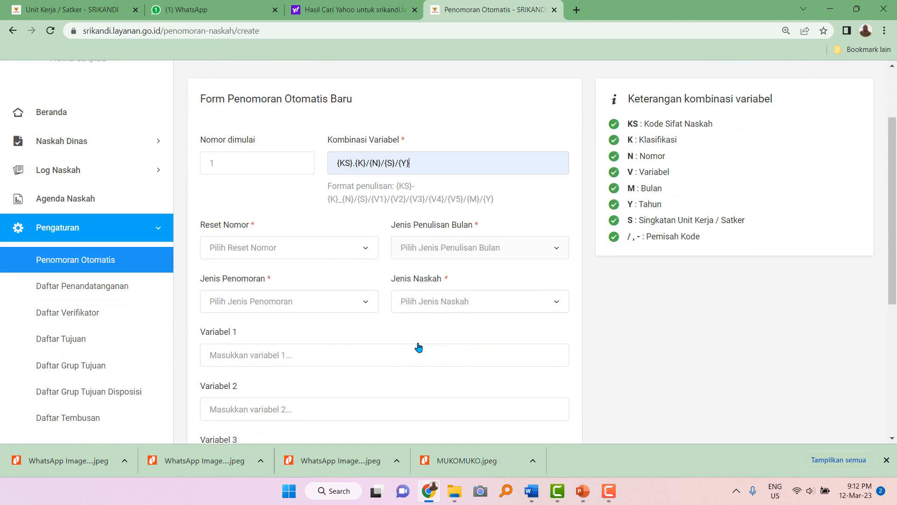
click(424, 255)
click(424, 279)
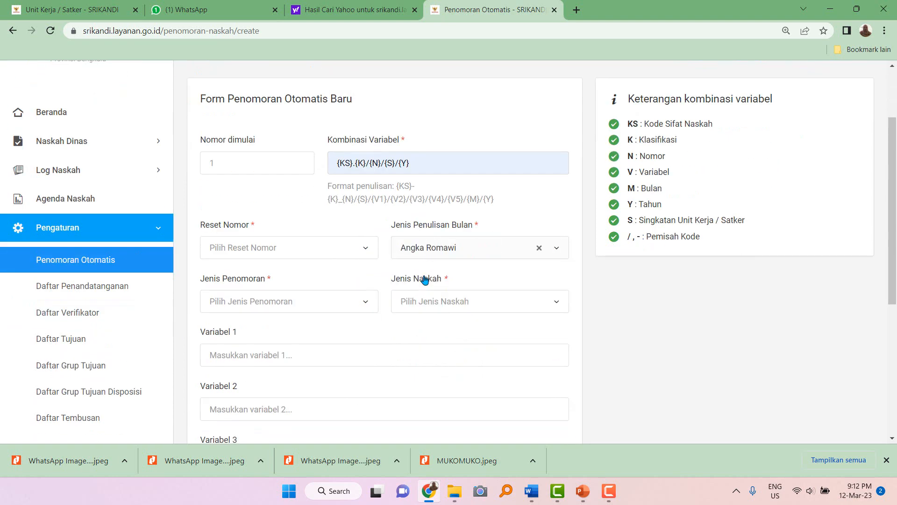
Set Tahunan reset, Surat Keluar, and Surat Perintah Tugas Unit Kerja as document type, then save.
click(235, 253)
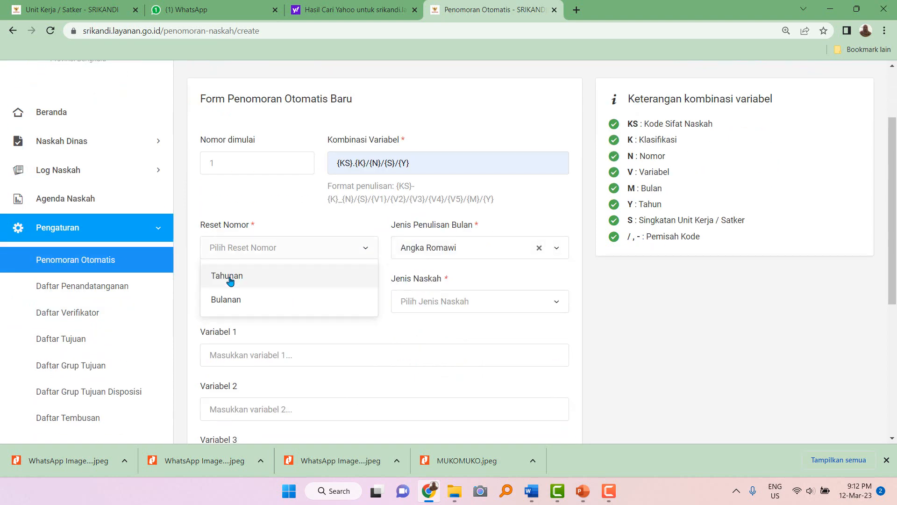
click(230, 277)
click(231, 303)
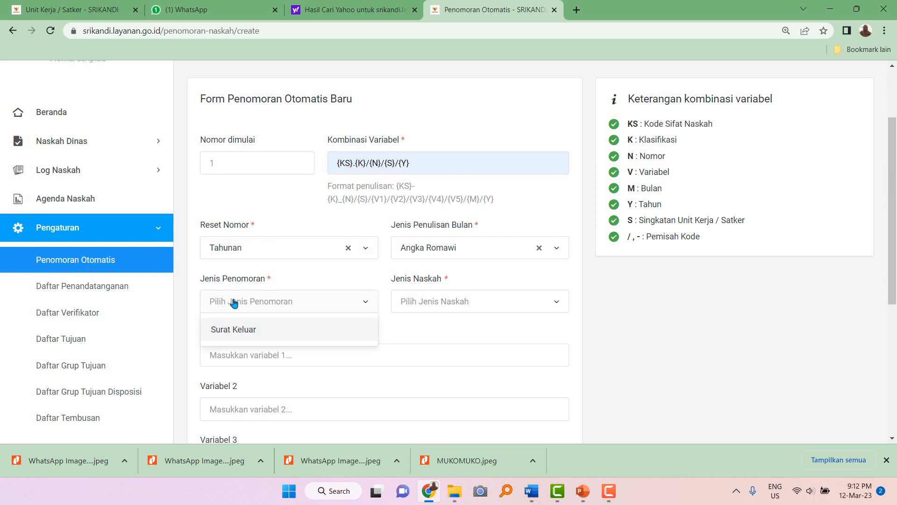
click(235, 331)
click(427, 304)
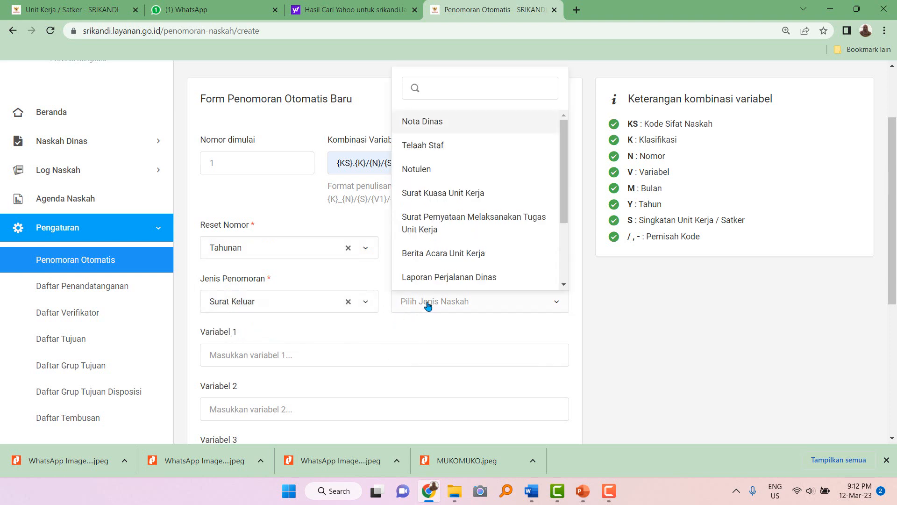
text(sur)
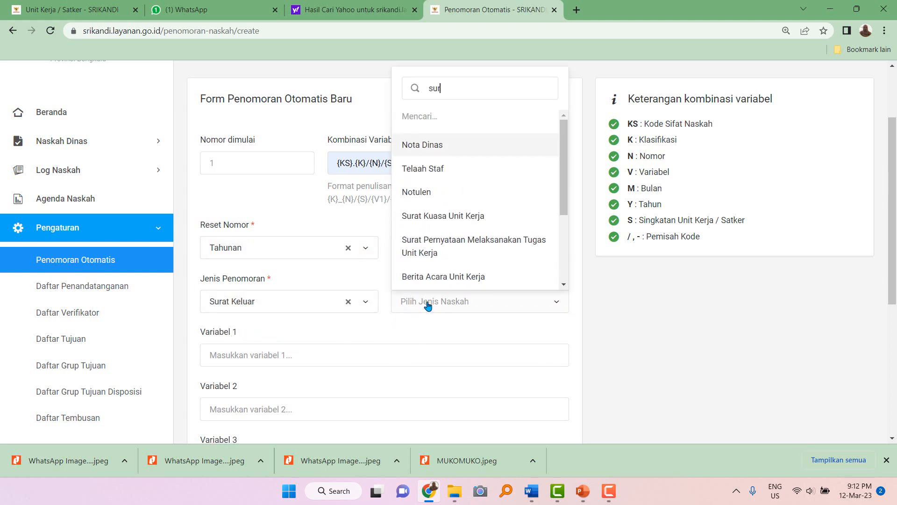
text(at perintah)
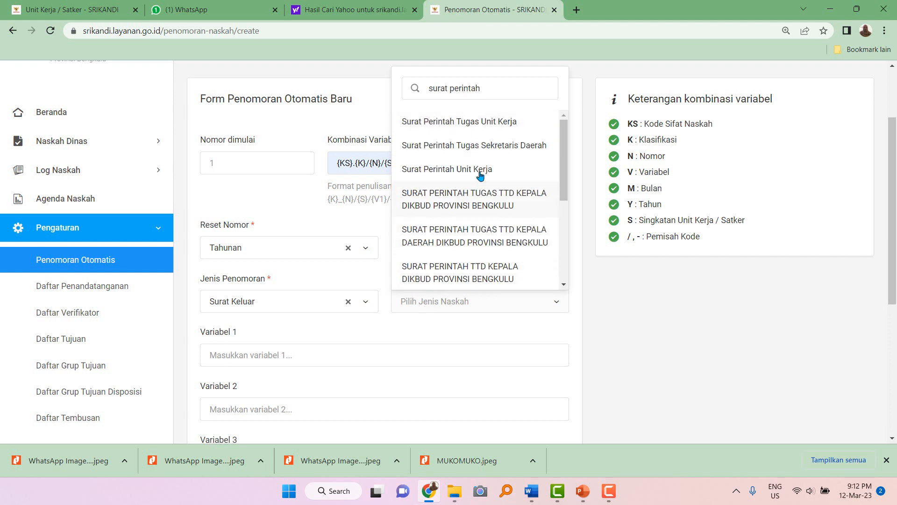
click(480, 129)
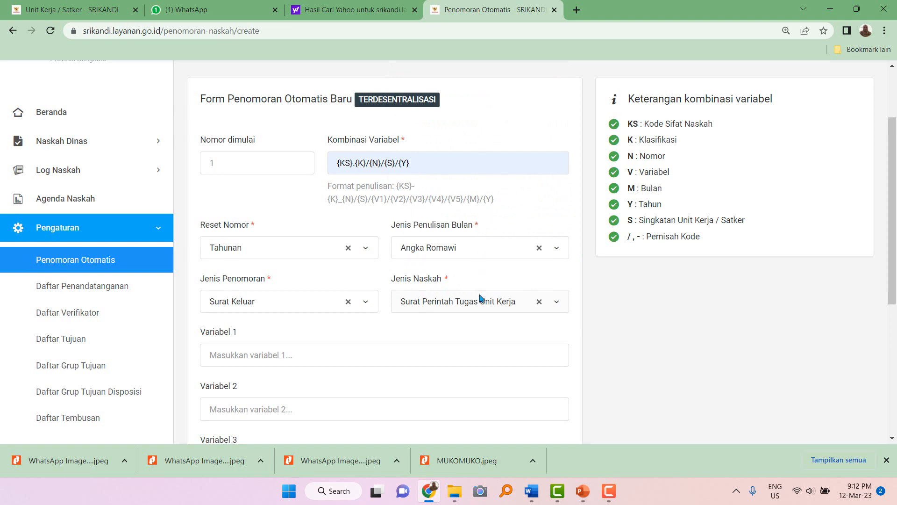
scroll(463, 334, down, 2)
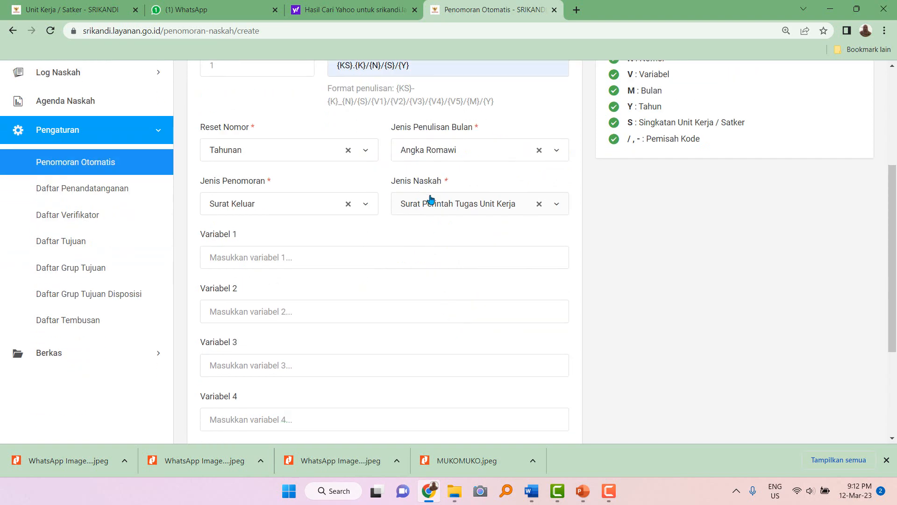
scroll(543, 349, down, 3)
click(561, 374)
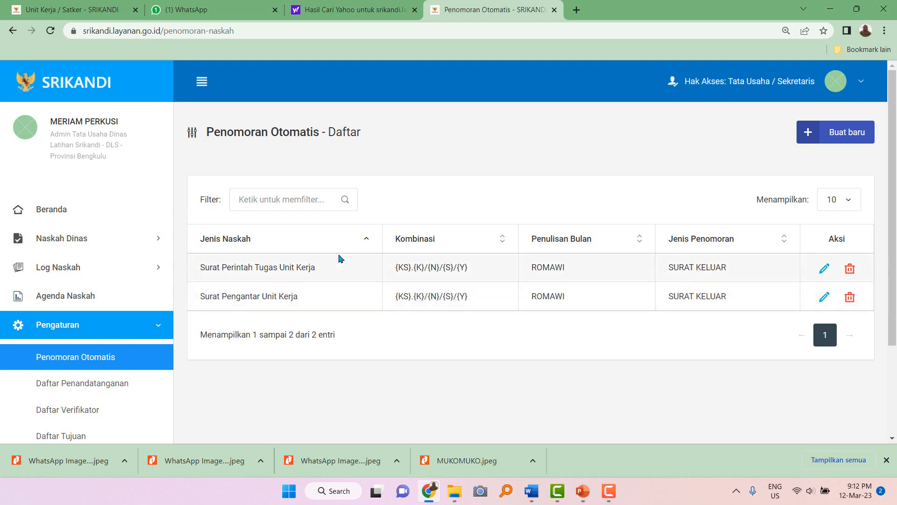
Highlight the first rule's numbering format, then switch to the MEMBUAT AKUN SRIKANDI presentation.
drag(396, 270, 396, 295)
click(480, 302)
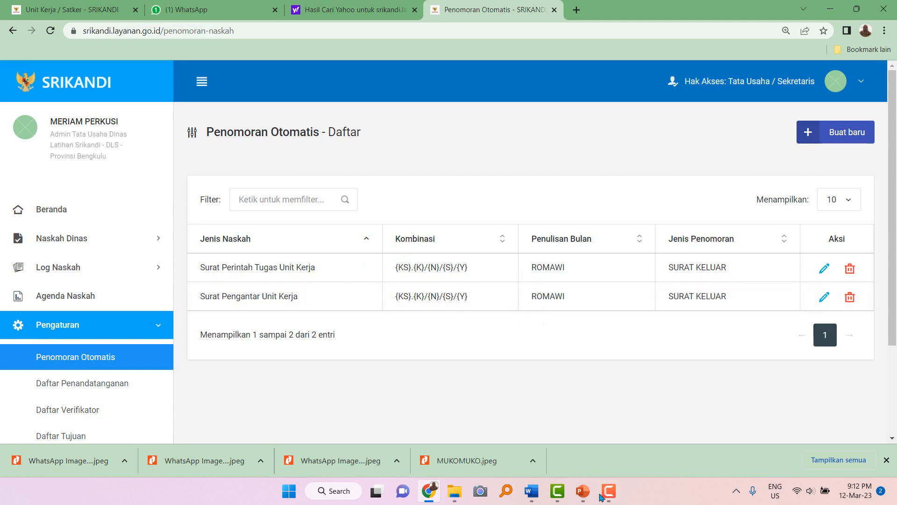
click(584, 494)
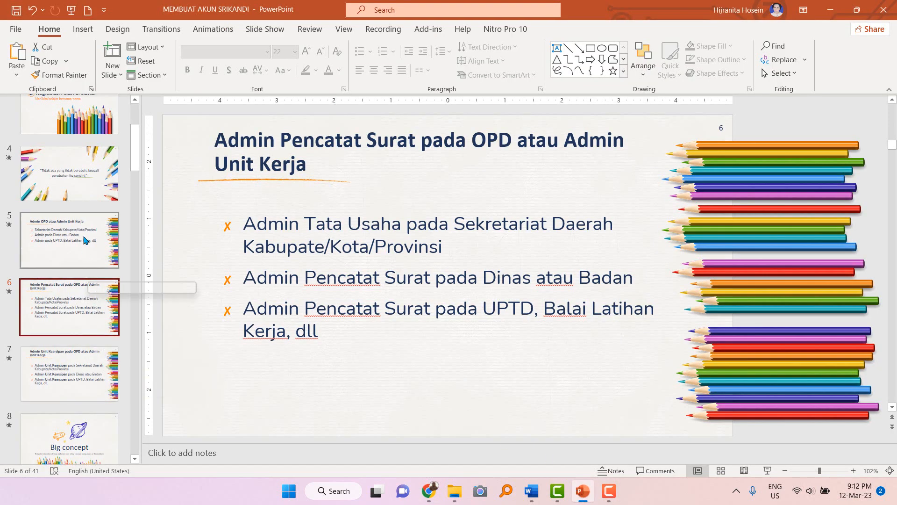
Run a full-screen slide show from slide 4, the 'Tidak ada yang tidak berubah' quote.
click(105, 190)
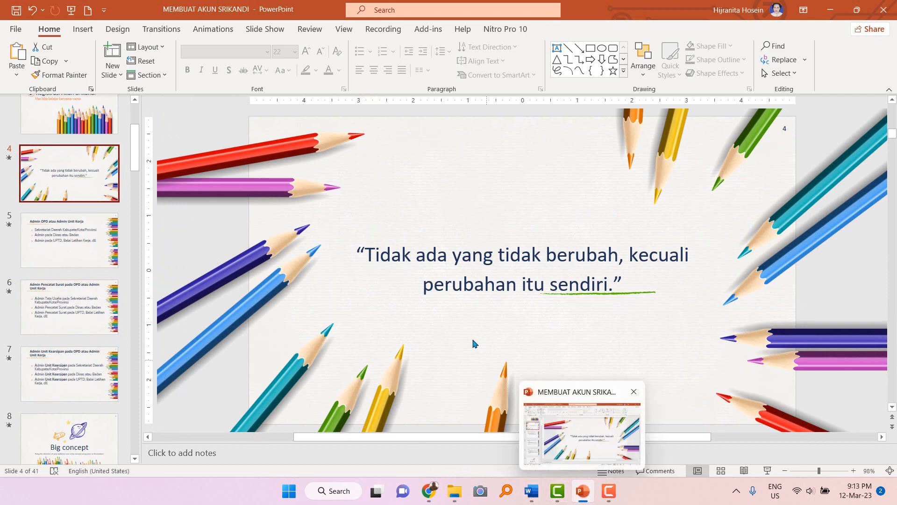
click(768, 470)
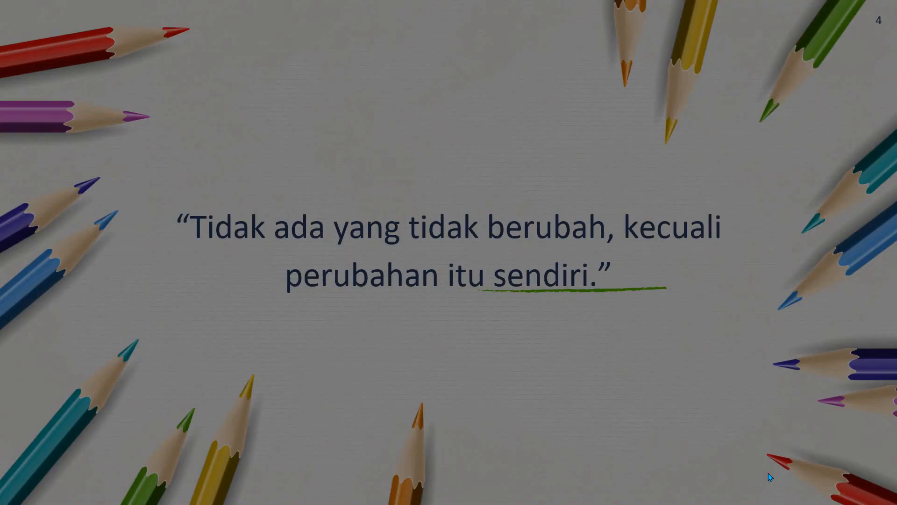